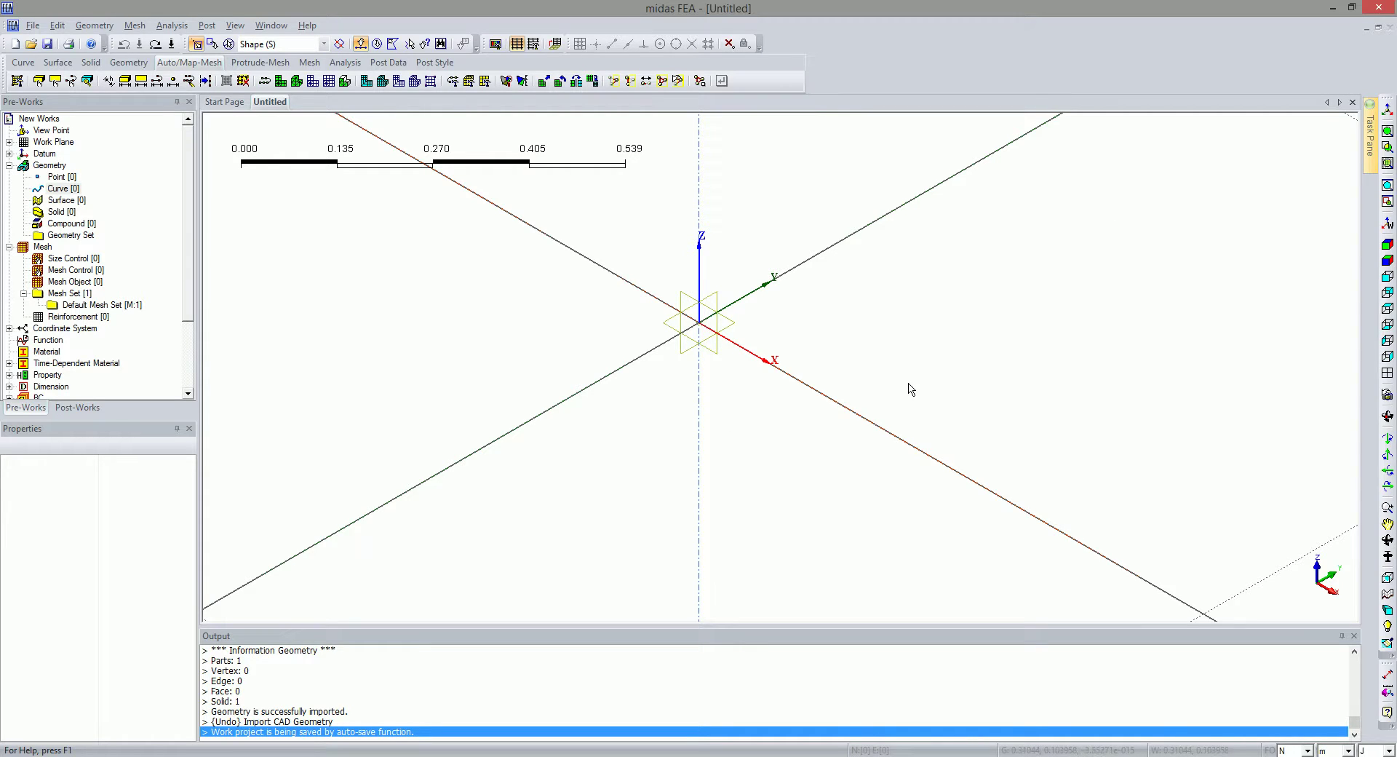
# Review the works tree from geometry and mesh down to the analysis entries, and the available point, curve, solid and primitive geometry commands
pyautogui.click(101, 249)
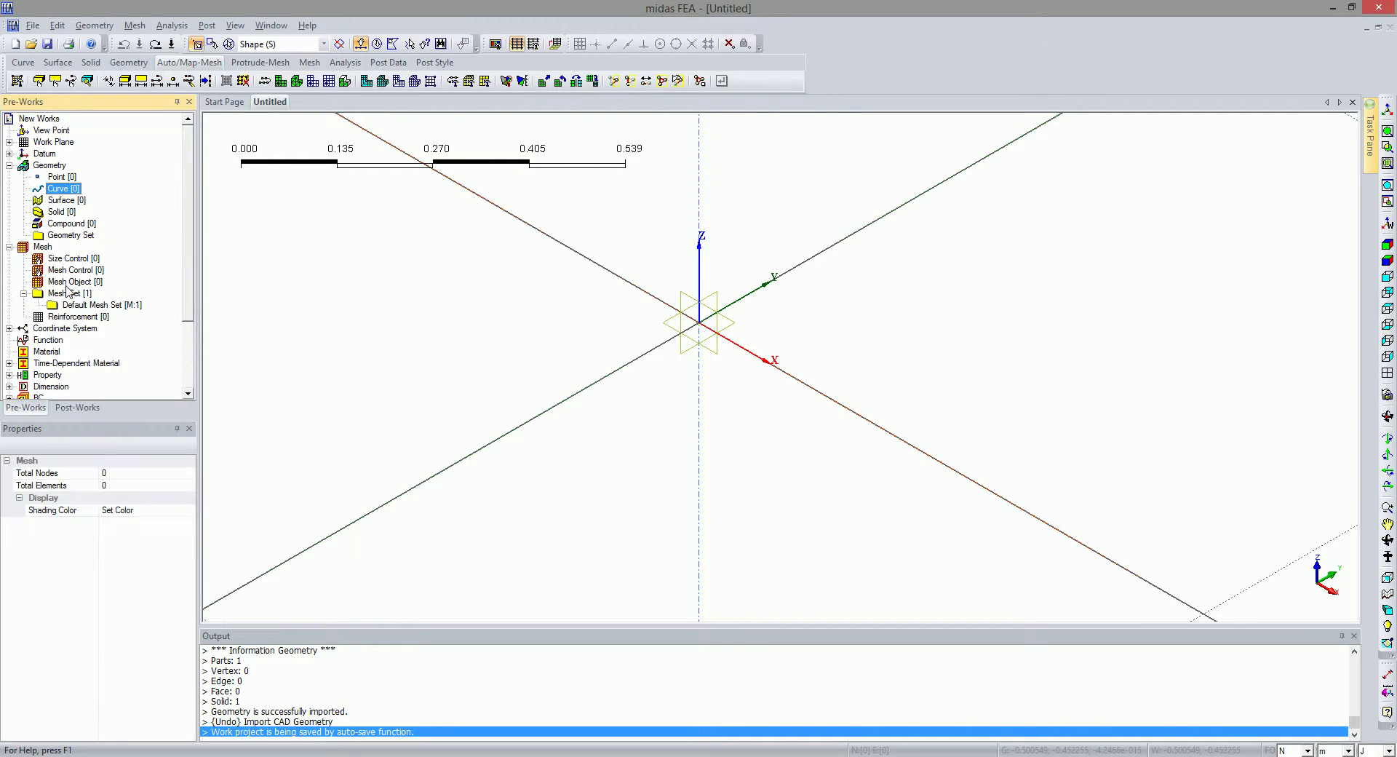
pyautogui.scroll(-2, 94, 280)
pyautogui.scroll(2, 68, 305)
pyautogui.click(69, 259)
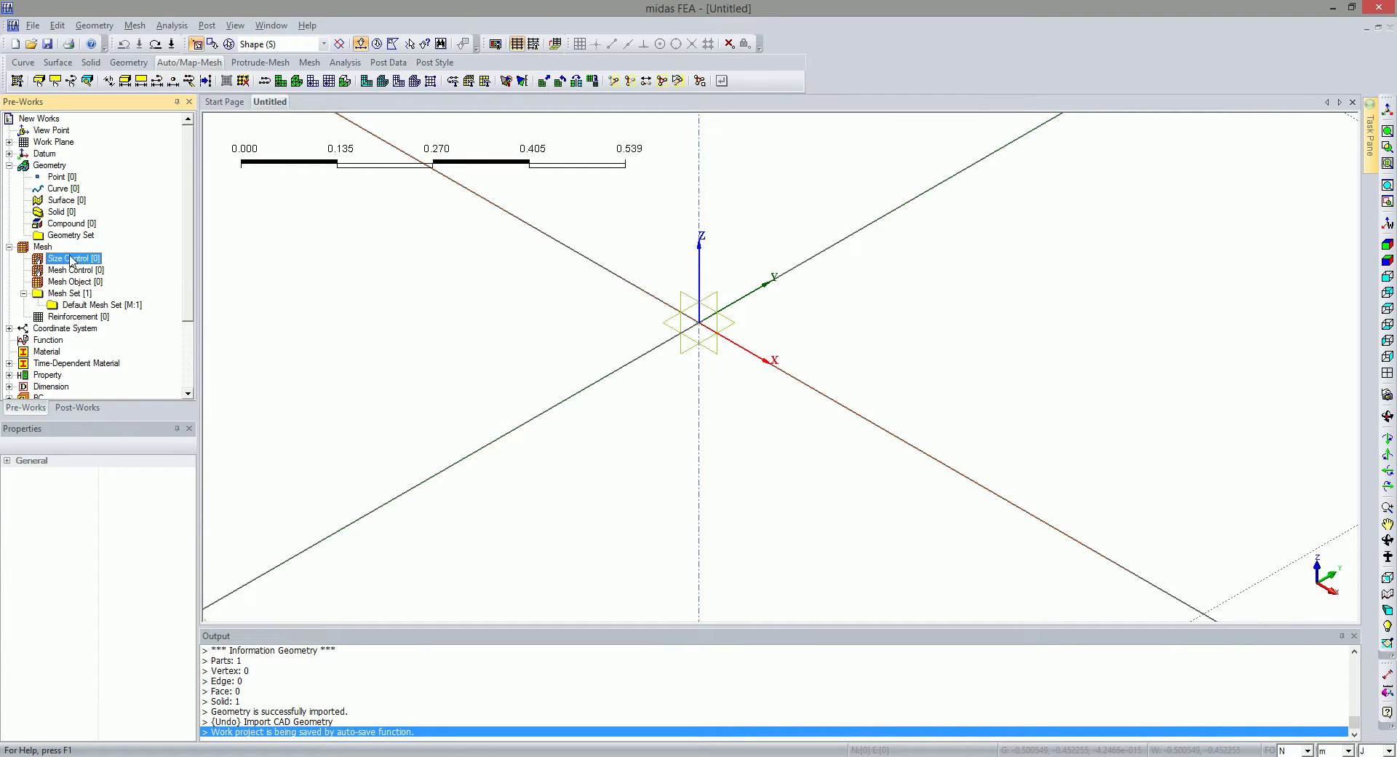
pyautogui.scroll(-2, 80, 262)
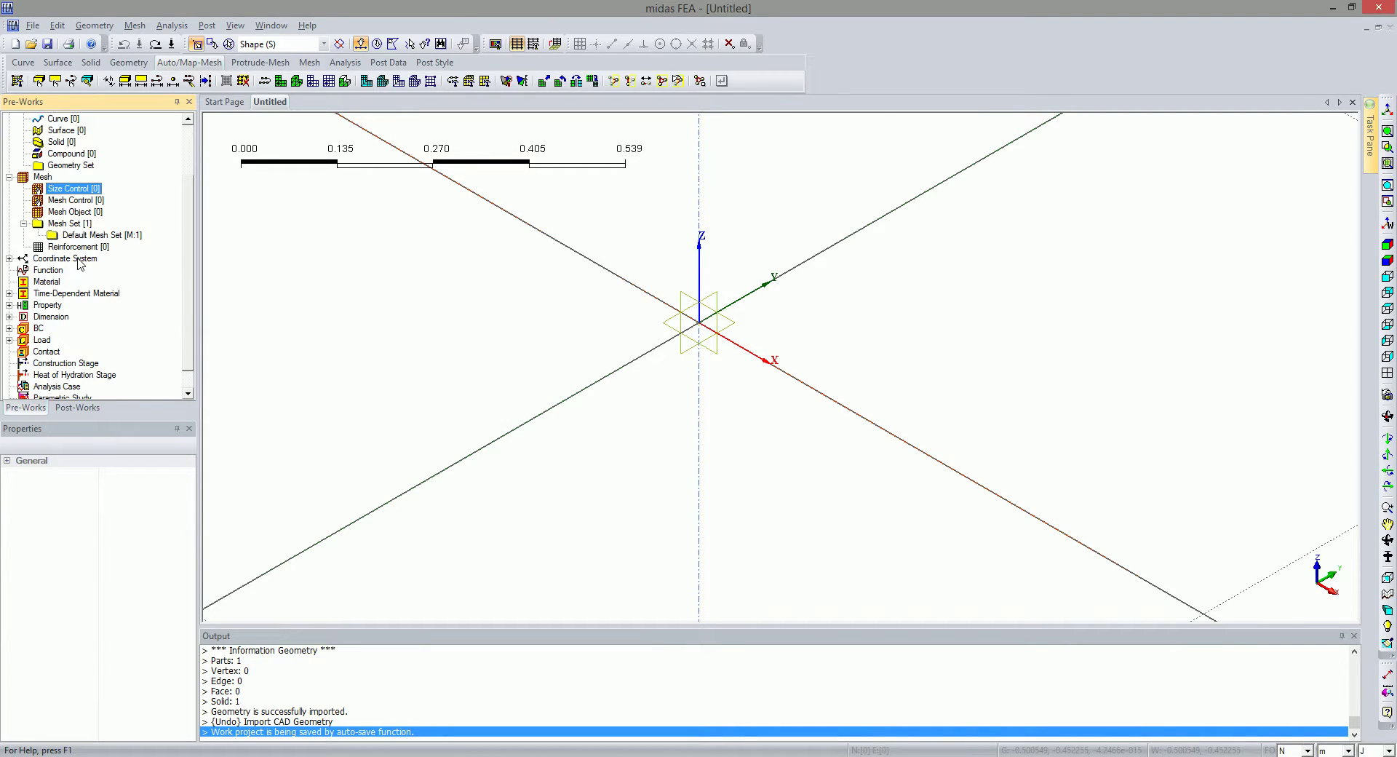
pyautogui.scroll(-1, 80, 264)
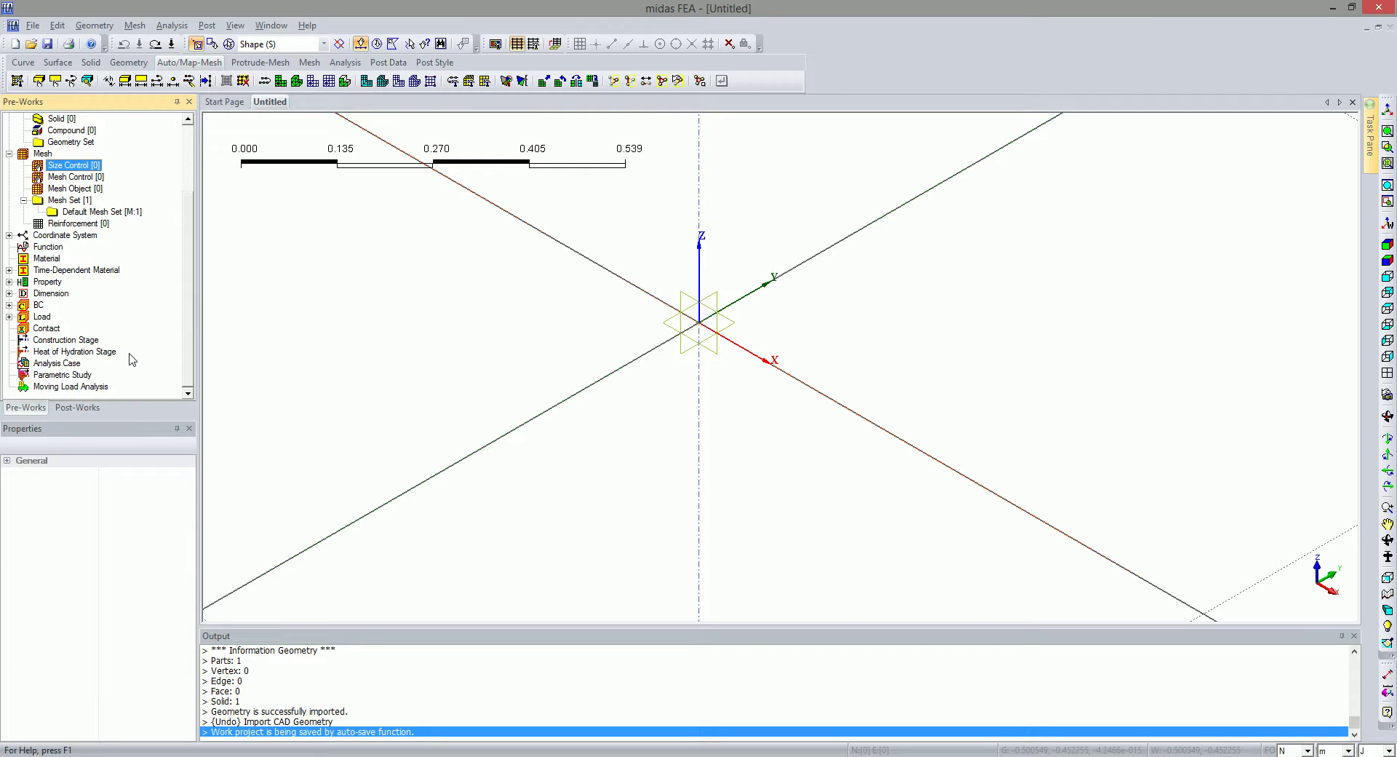
pyautogui.click(94, 25)
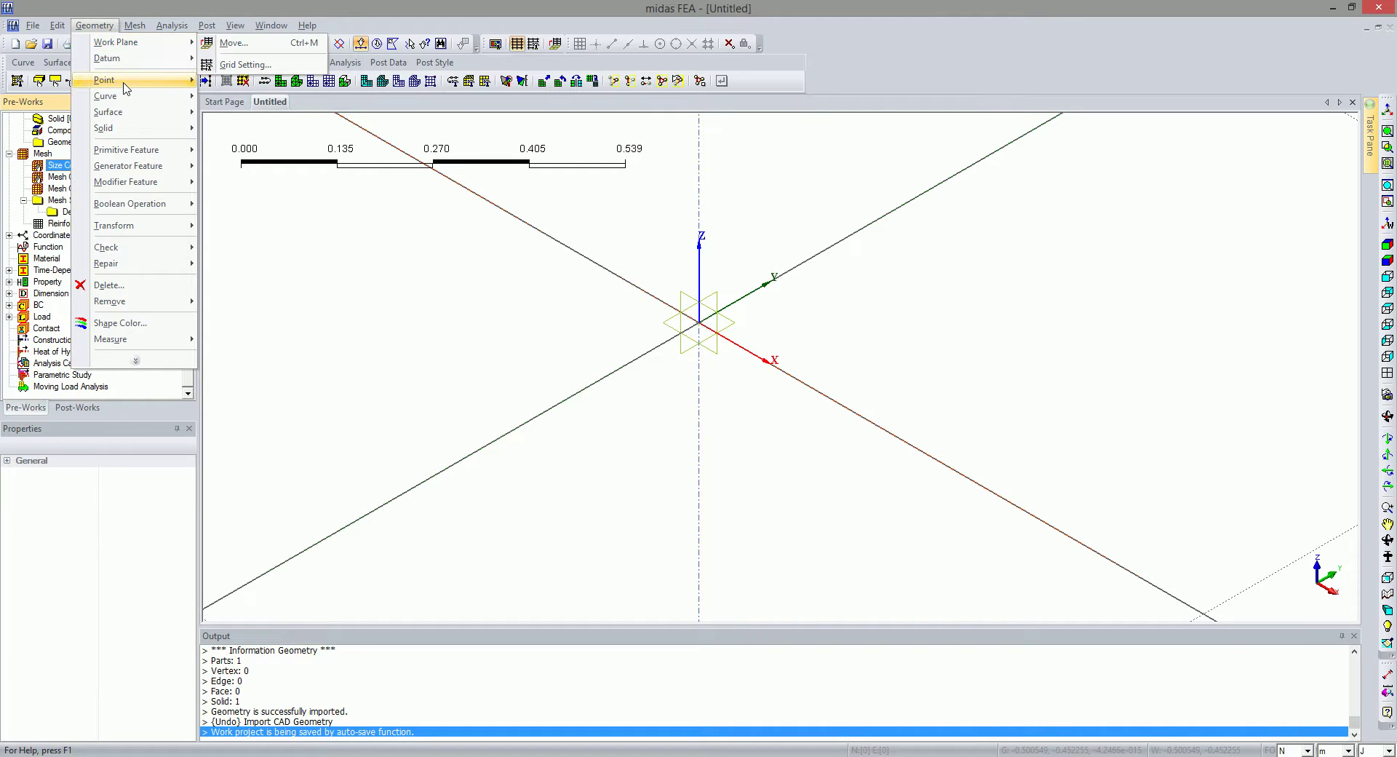
pyautogui.moveTo(127, 89)
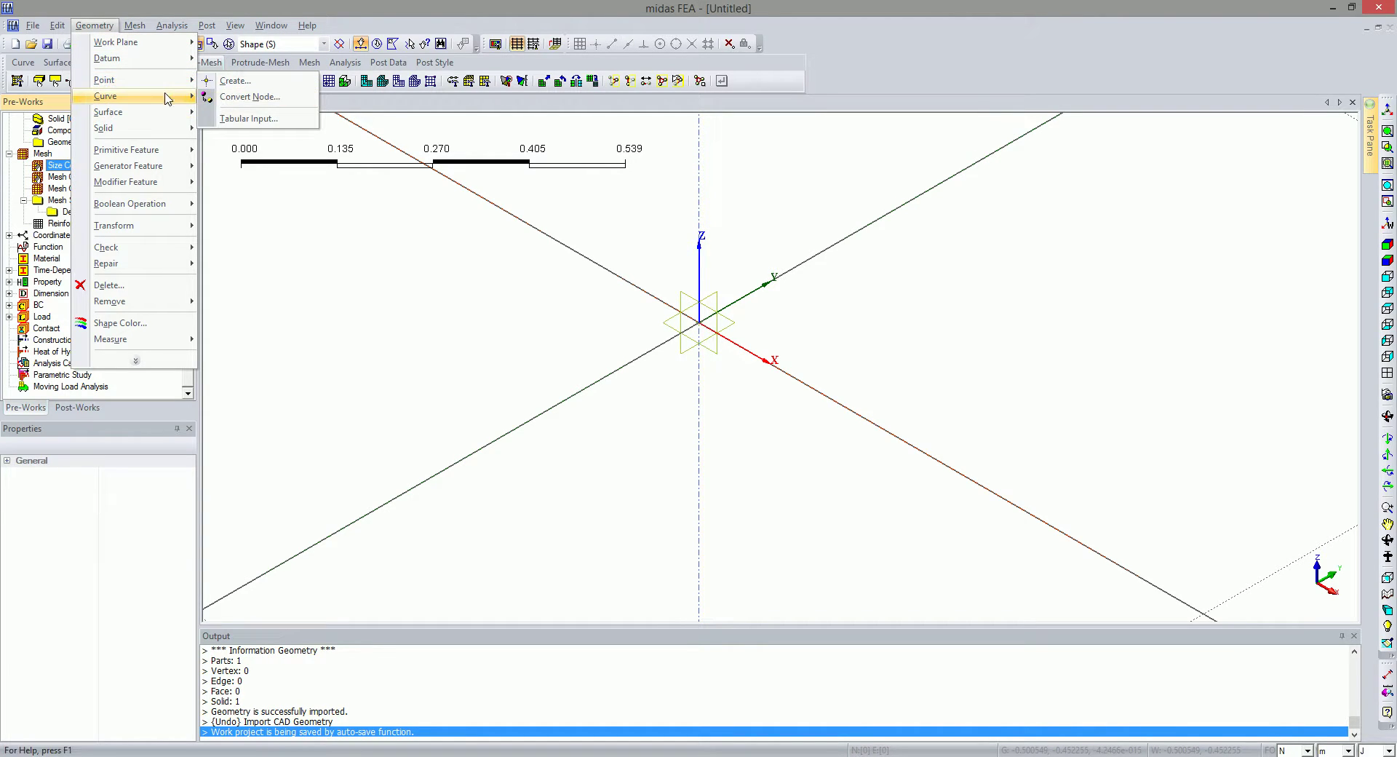
pyautogui.moveTo(164, 136)
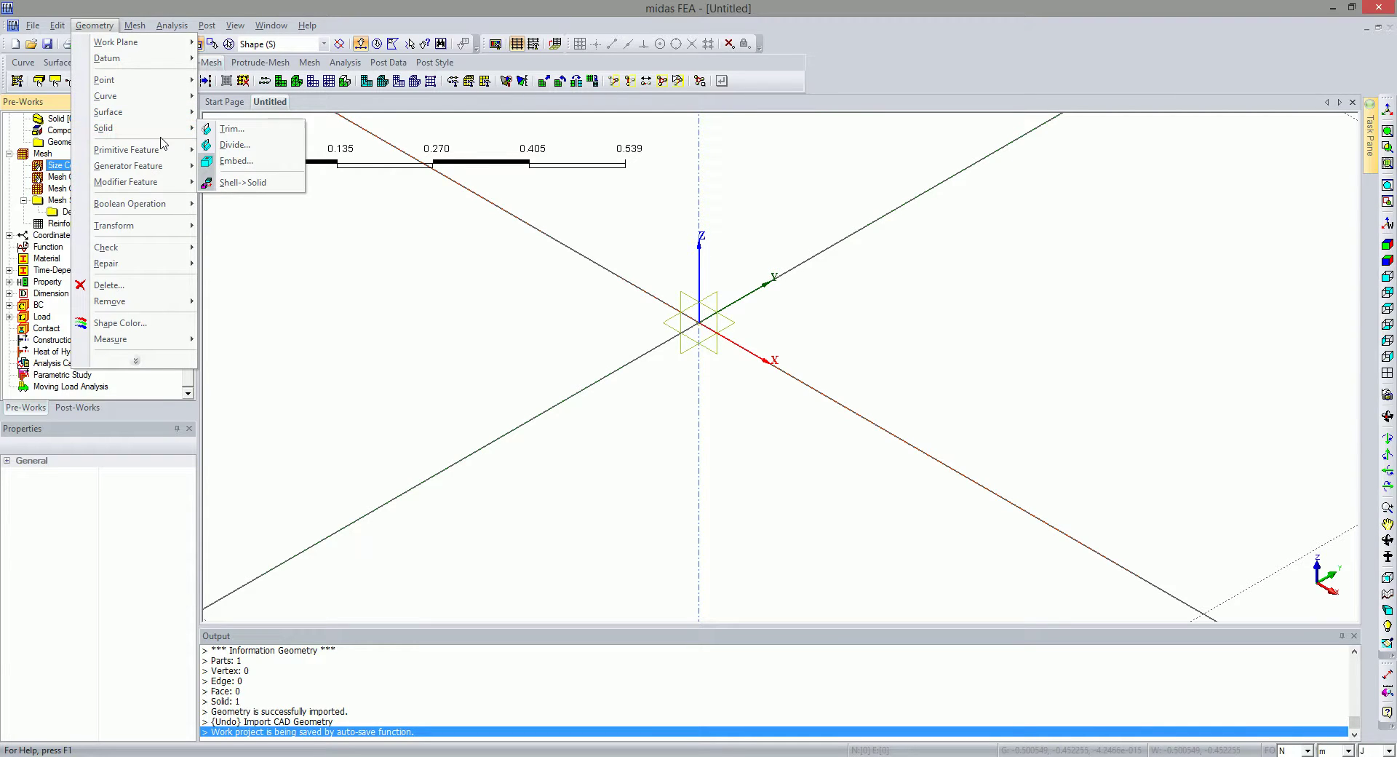
pyautogui.moveTo(155, 167)
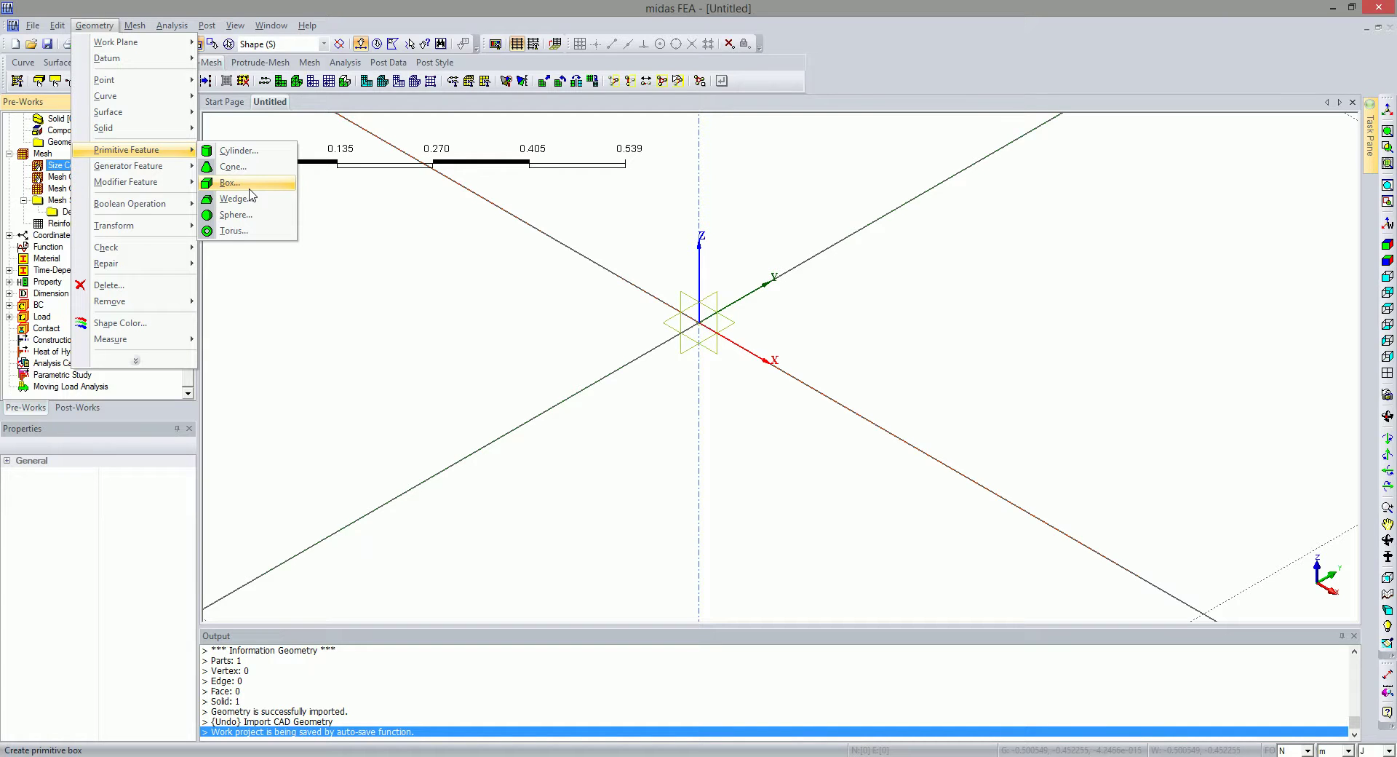
pyautogui.click(552, 222)
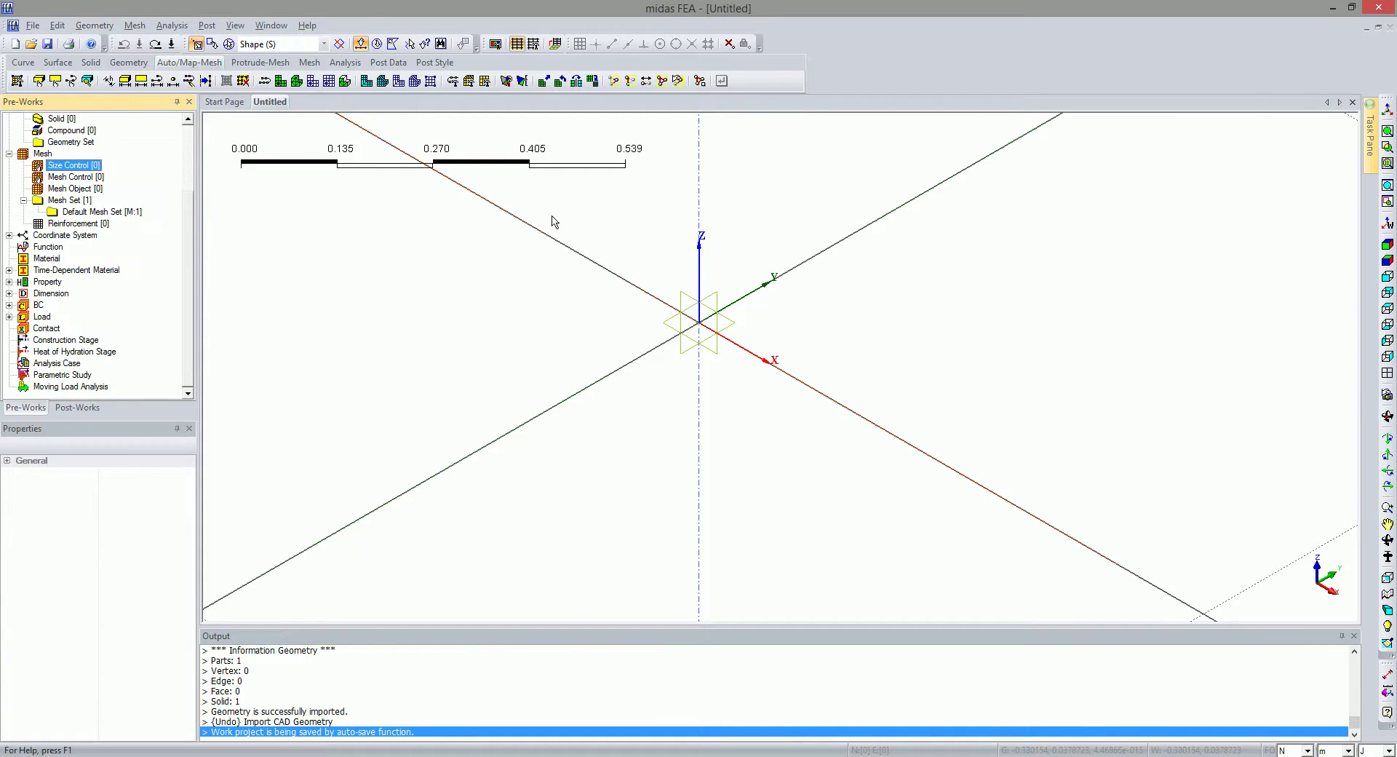
# Import the STEP file 22C15-A-TC-(capot-fonte).STEP with curves as compound, surfaces and solids, using MM as the length unit
pyautogui.click(31, 26)
pyautogui.click(31, 26)
pyautogui.click(32, 27)
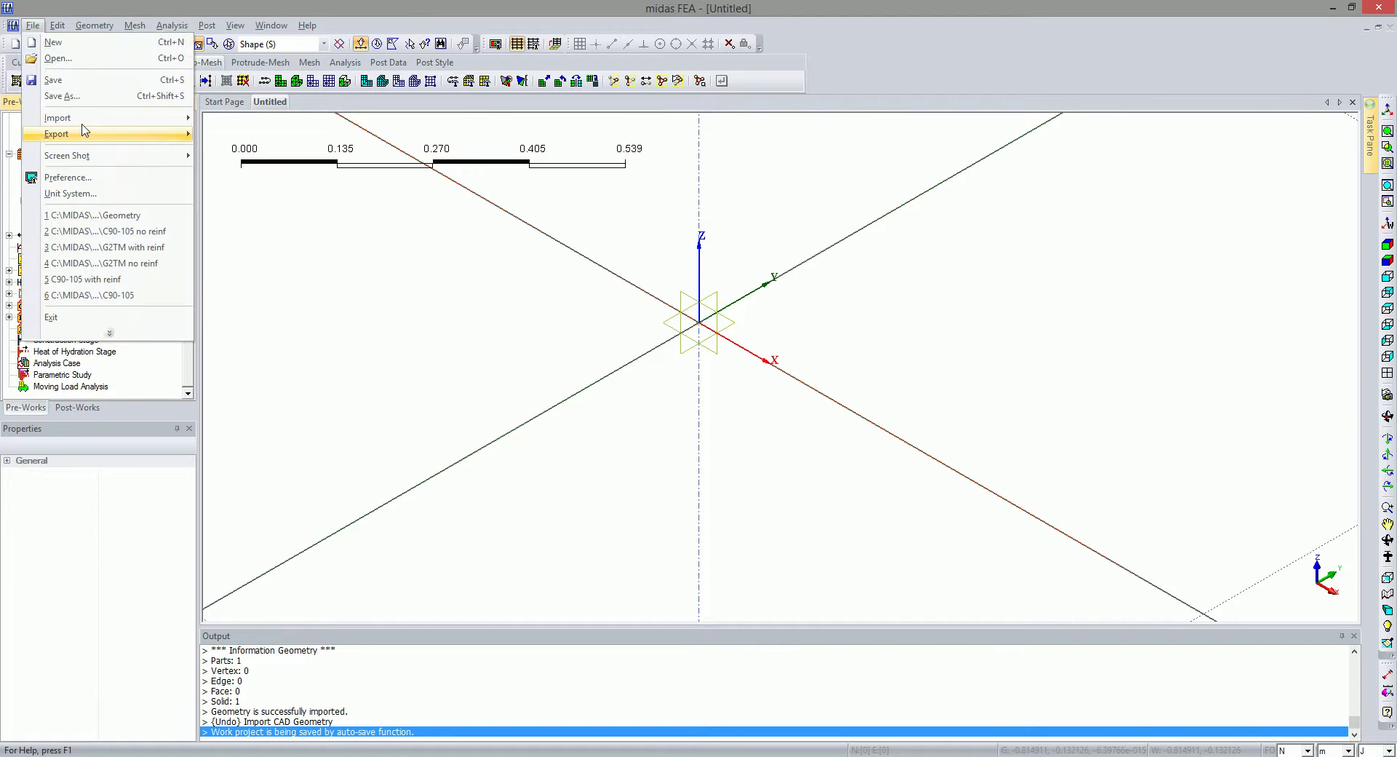
pyautogui.moveTo(80, 118)
pyautogui.moveTo(300, 215)
pyautogui.click(375, 211)
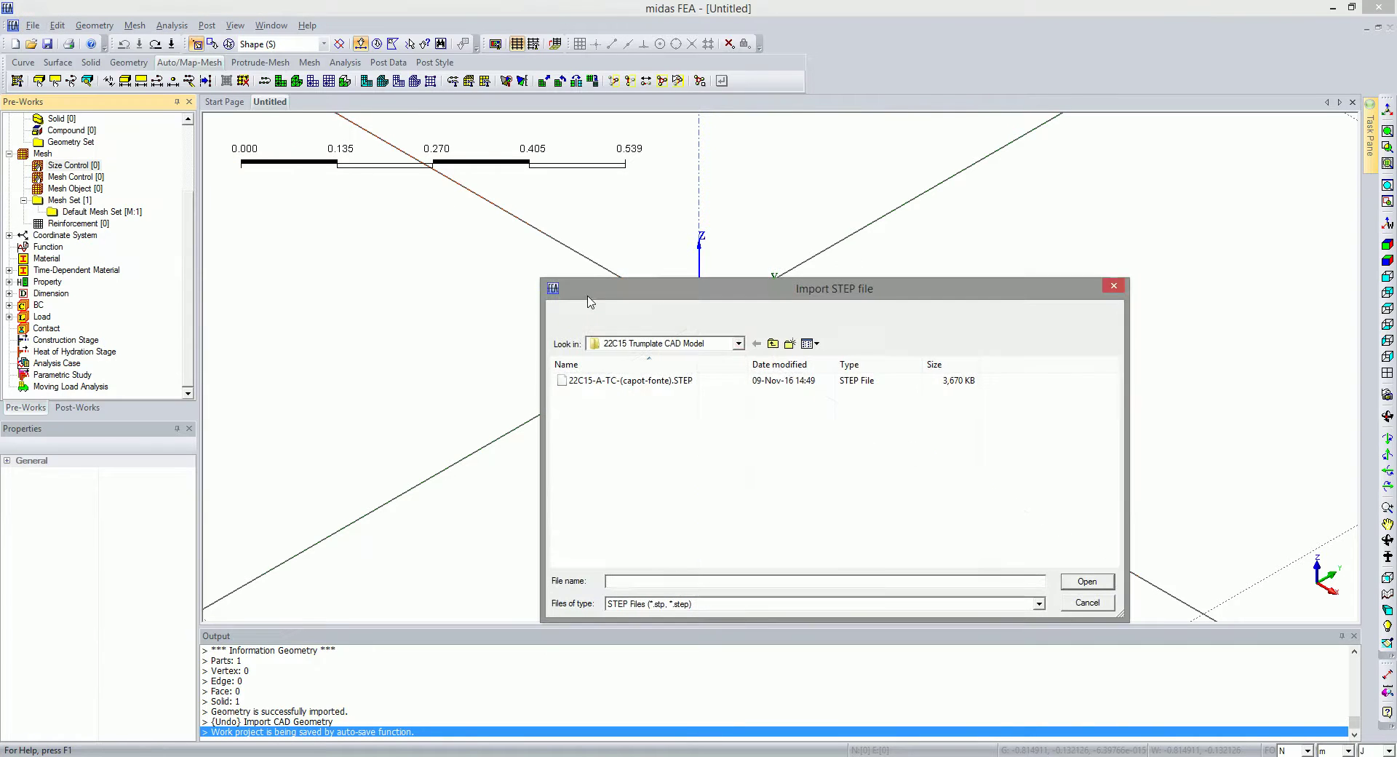
pyautogui.doubleClick(646, 382)
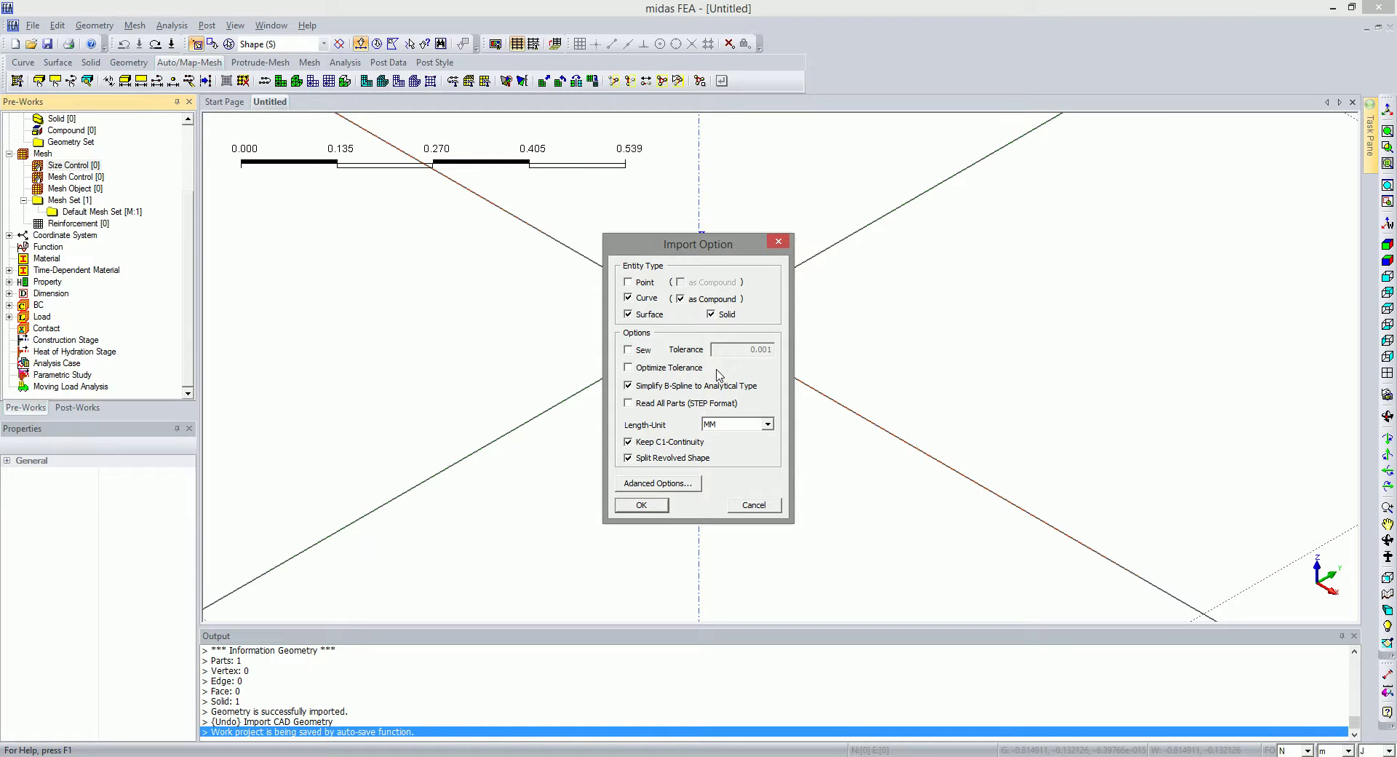
pyautogui.moveTo(700, 252); pyautogui.dragTo(655, 243)
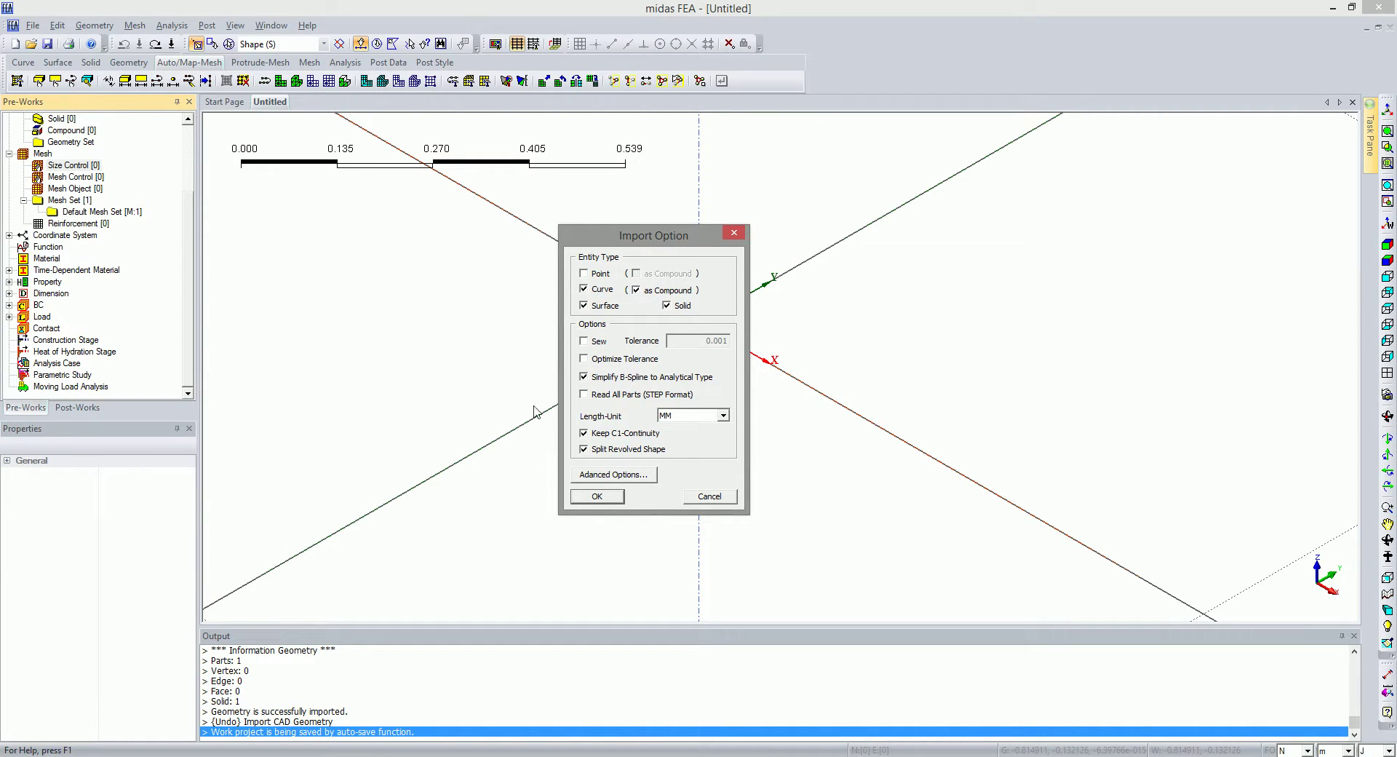
pyautogui.click(596, 498)
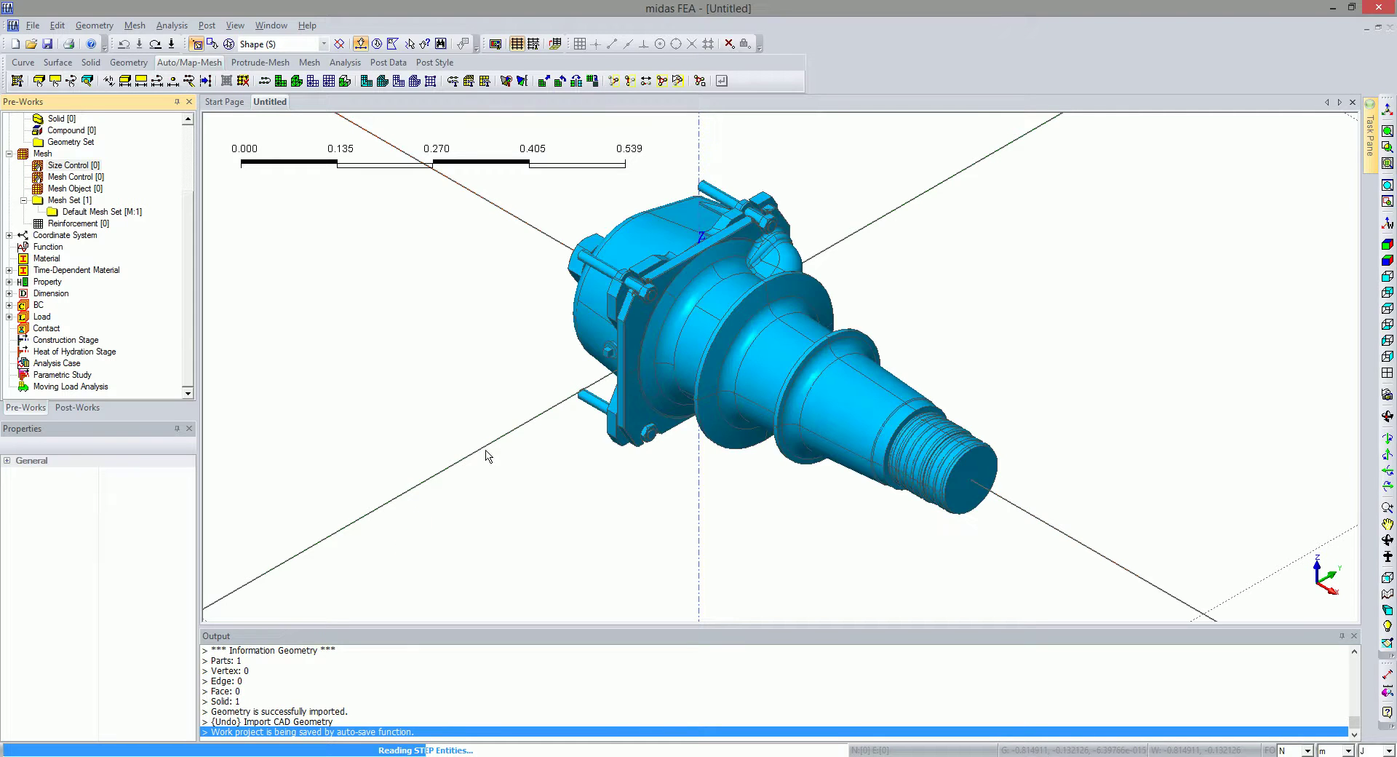
# Inspect the imported anchor part from several angles and review the Boolean, generator and Remove operations available for editing geometry
pyautogui.moveTo(556, 342); pyautogui.dragTo(1135, 303, button='middle')
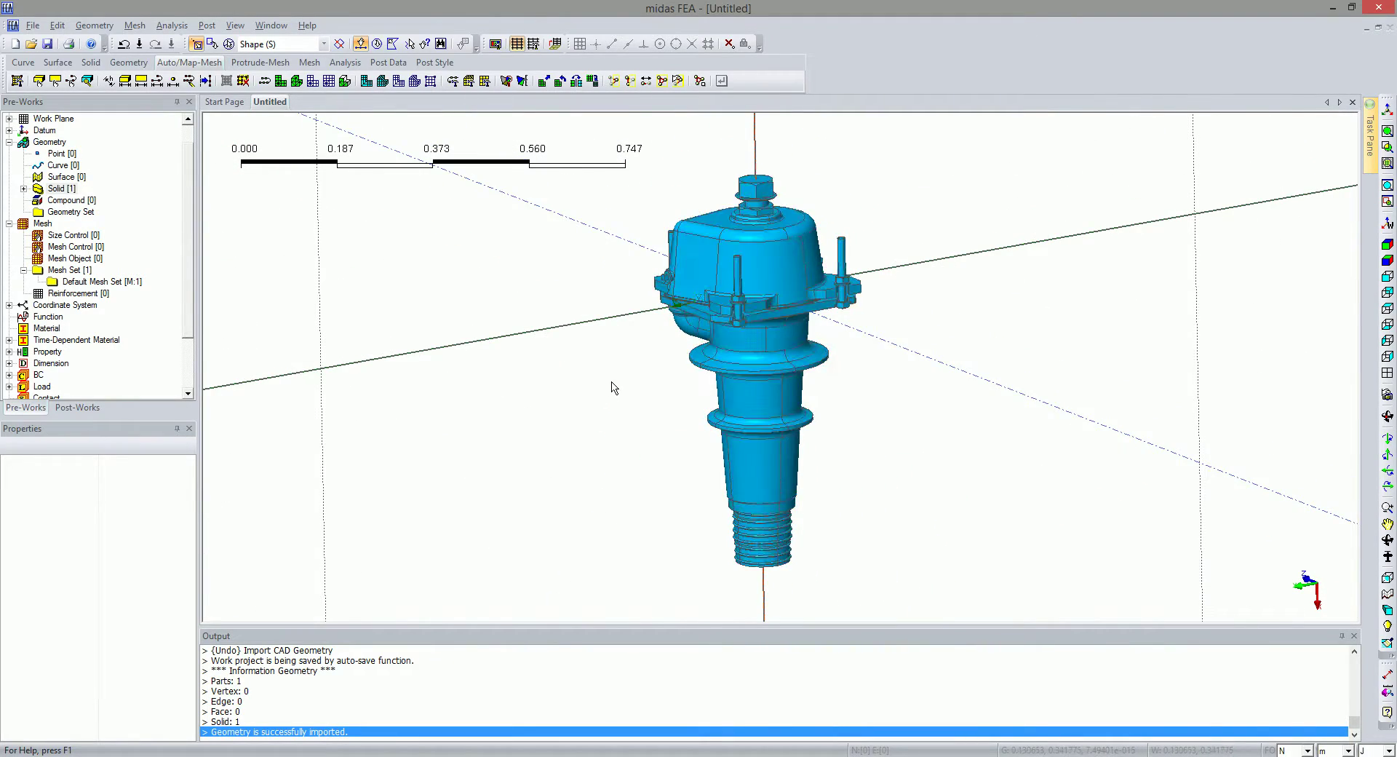
pyautogui.moveTo(612, 386); pyautogui.dragTo(655, 386, button='middle')
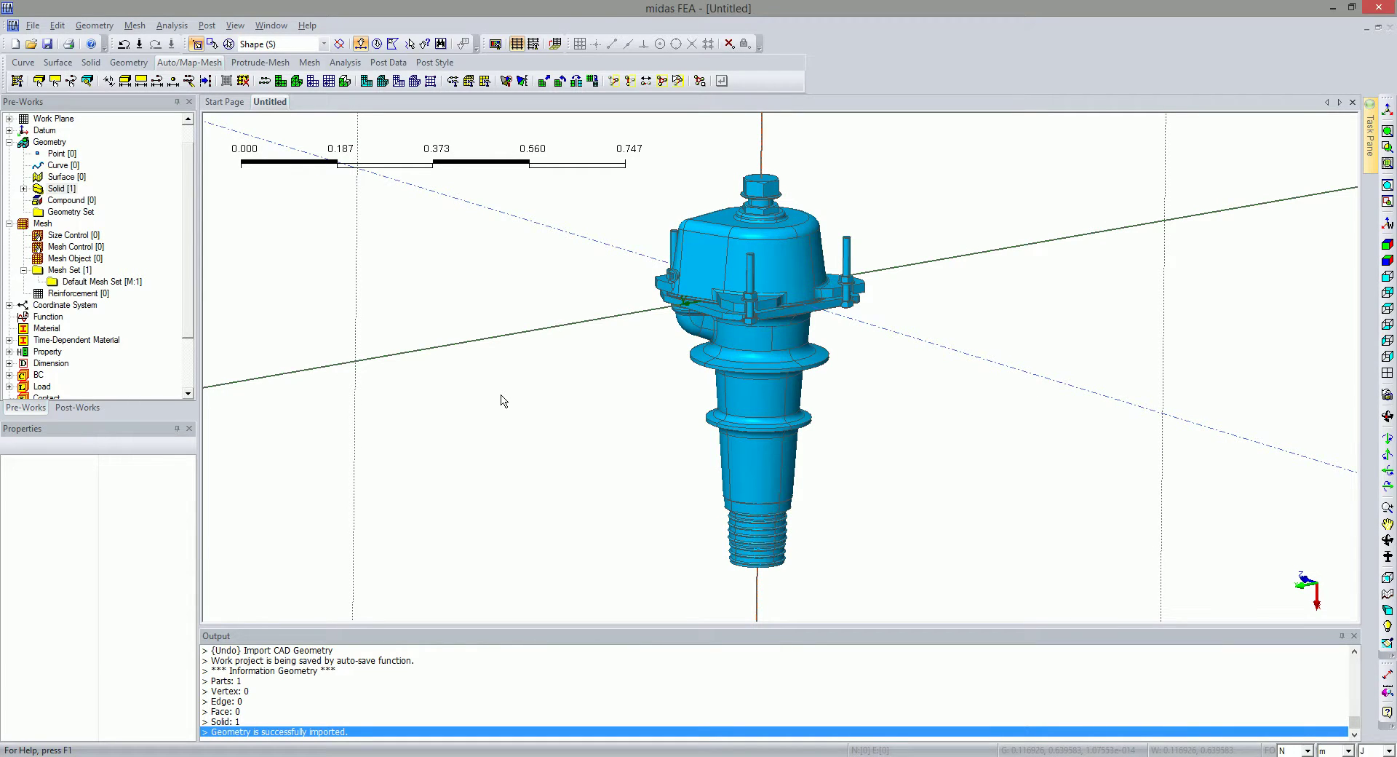
pyautogui.moveTo(627, 332); pyautogui.dragTo(788, 290, button='middle')
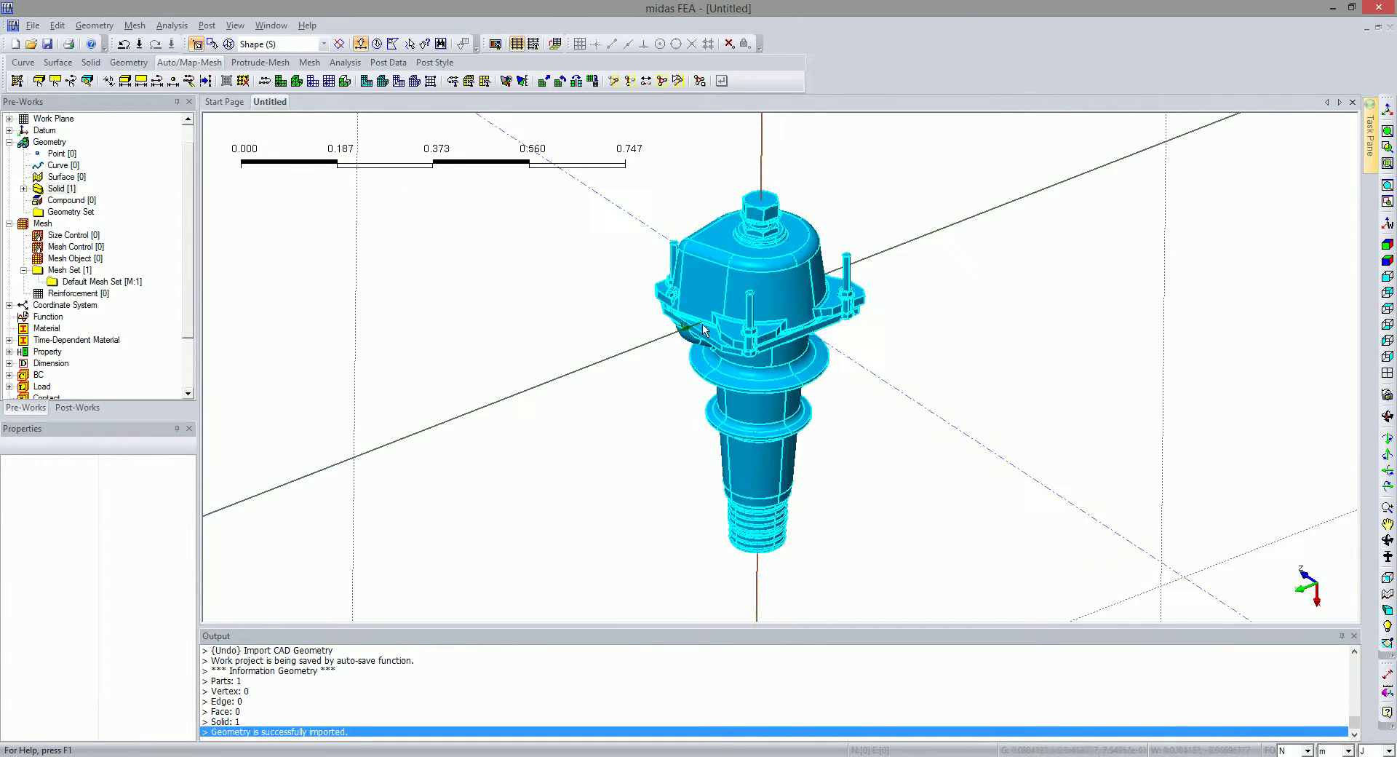
pyautogui.click(95, 25)
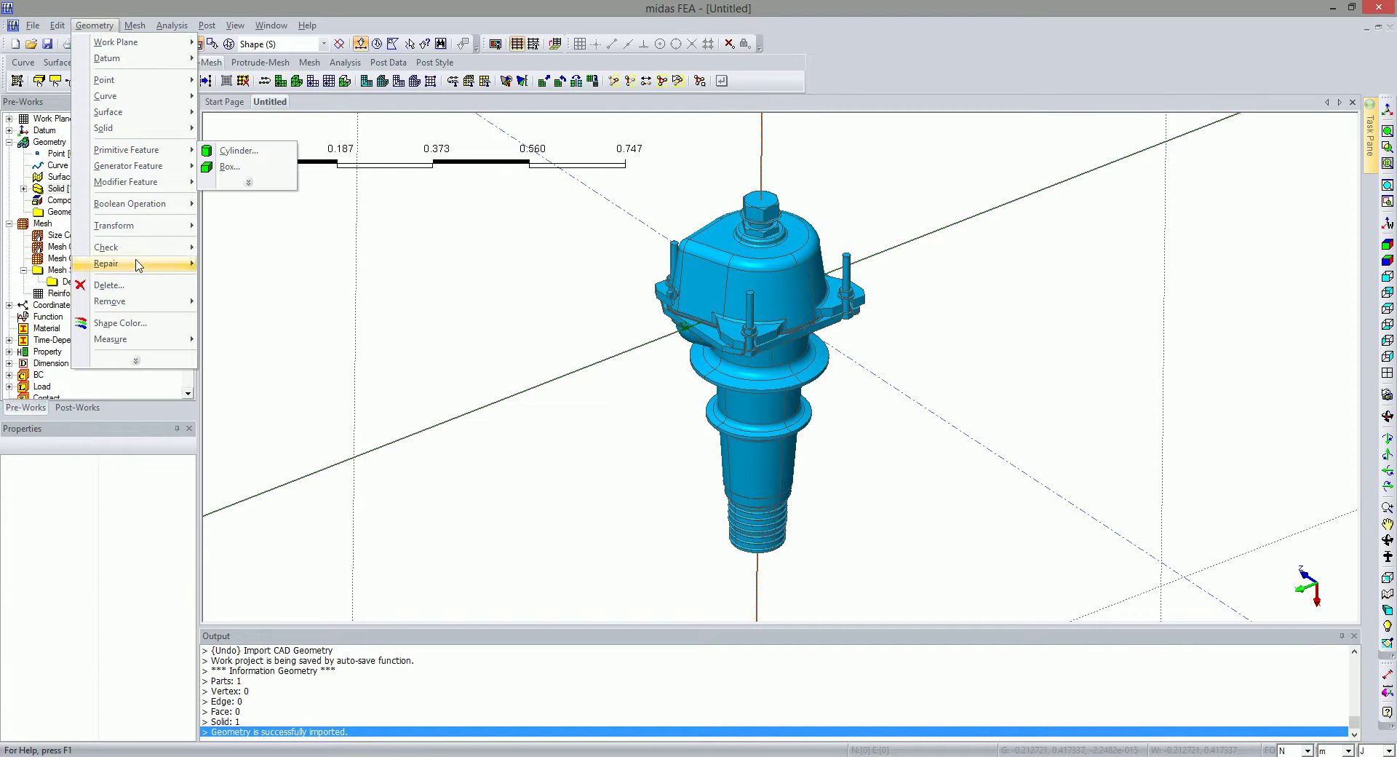
pyautogui.moveTo(135, 361)
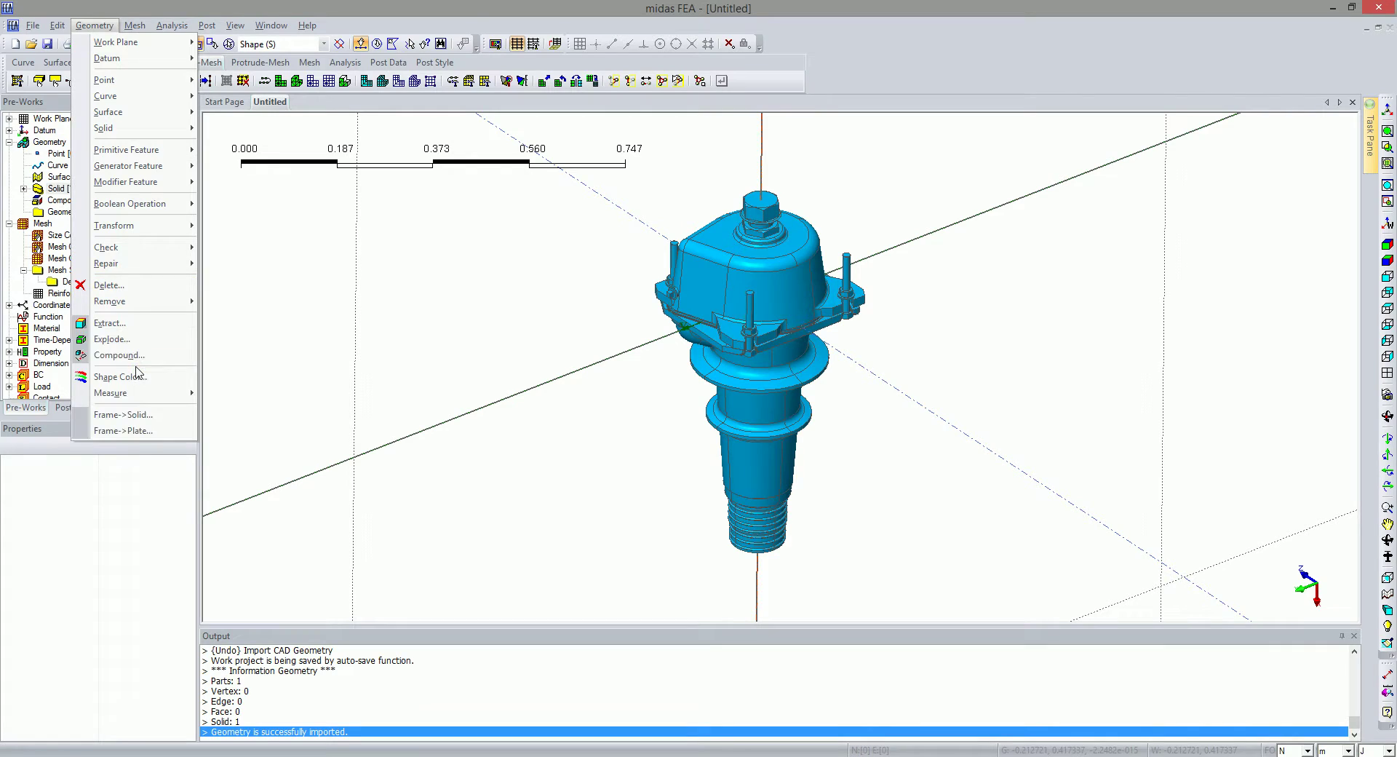
pyautogui.moveTo(146, 204)
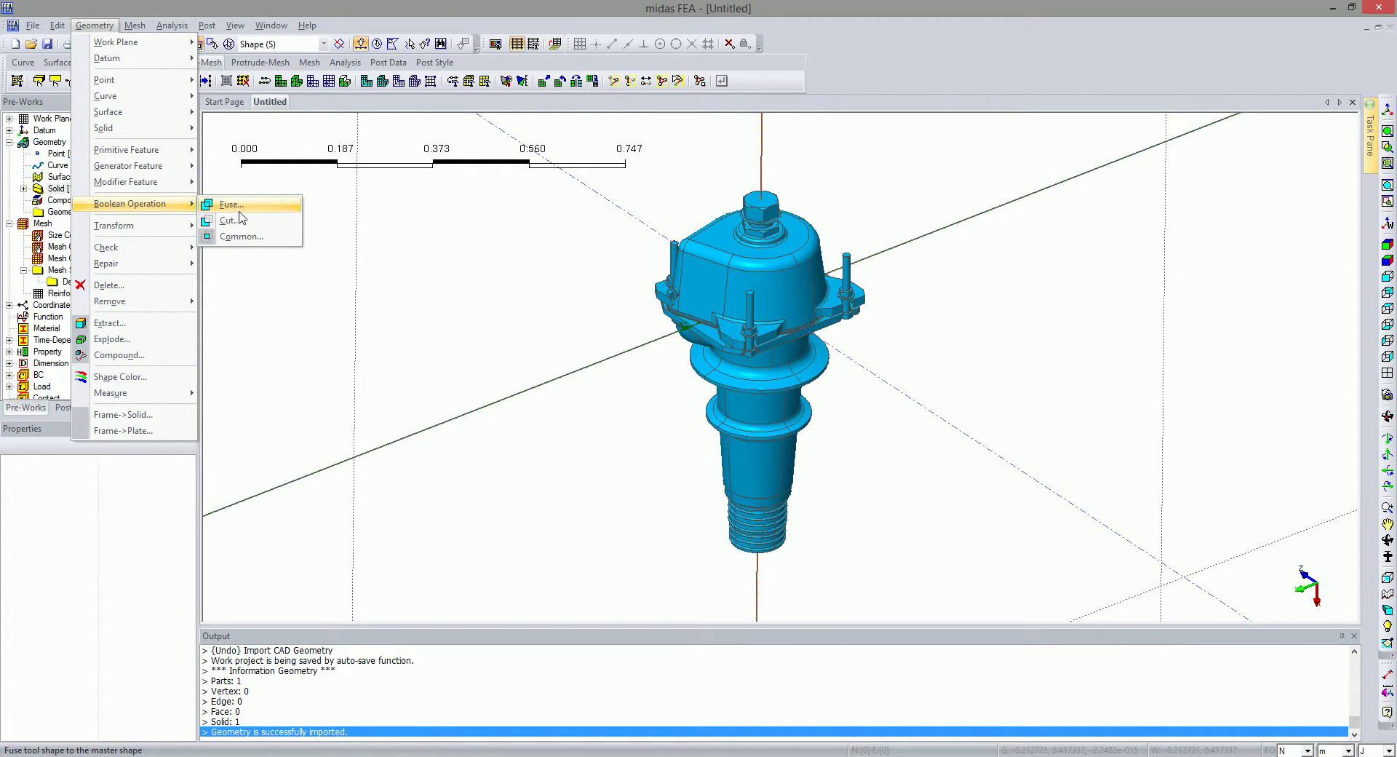
pyautogui.moveTo(167, 171)
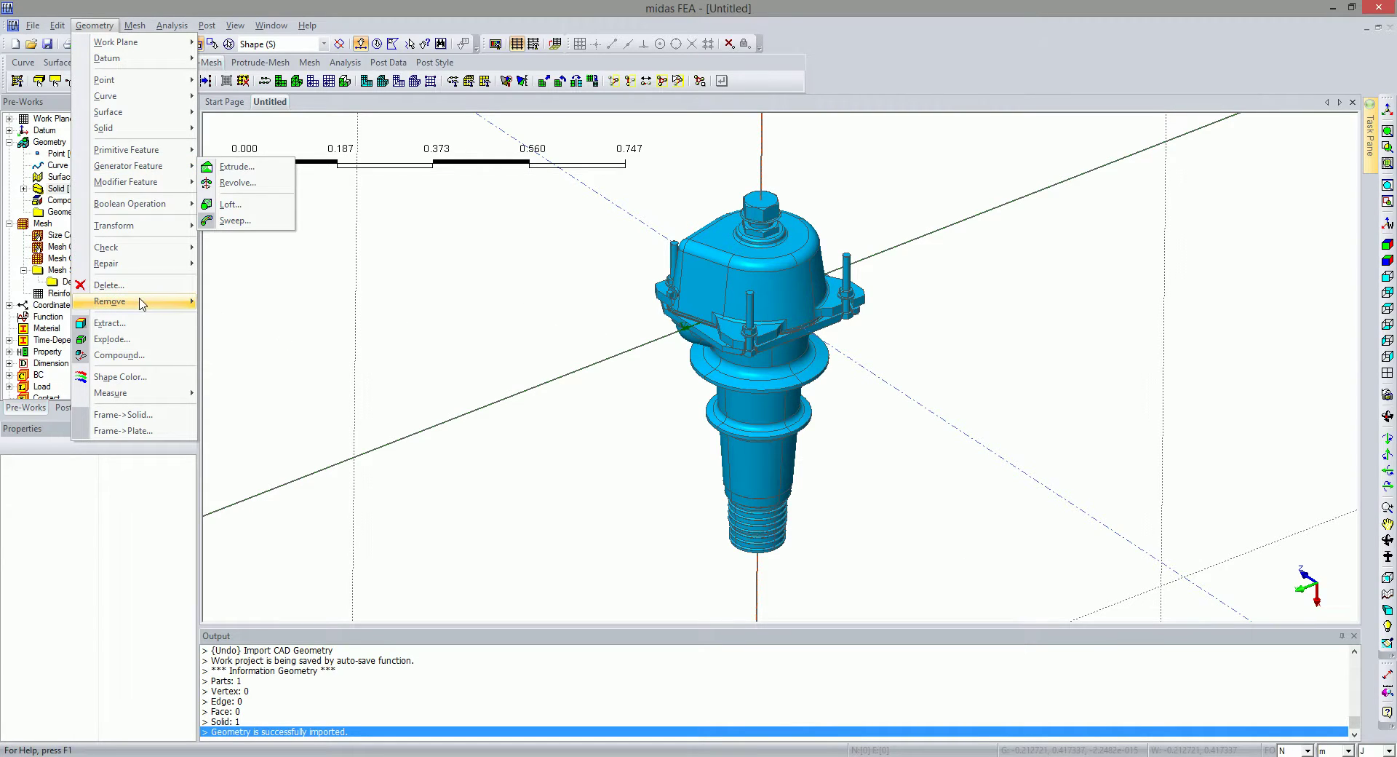
pyautogui.moveTo(141, 303)
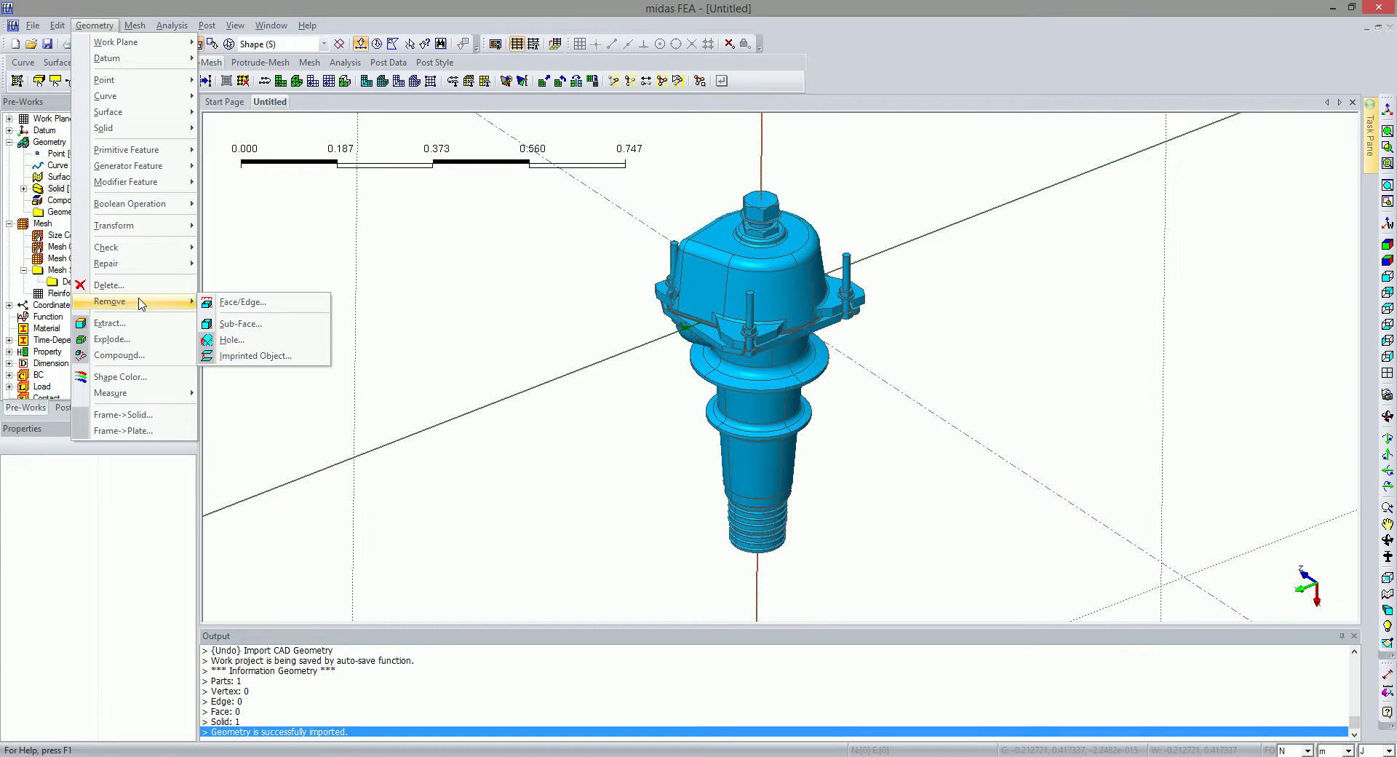
pyautogui.click(487, 410)
pyautogui.moveTo(527, 439); pyautogui.dragTo(530, 362, button='middle')
pyautogui.moveTo(613, 311); pyautogui.dragTo(577, 310, button='middle')
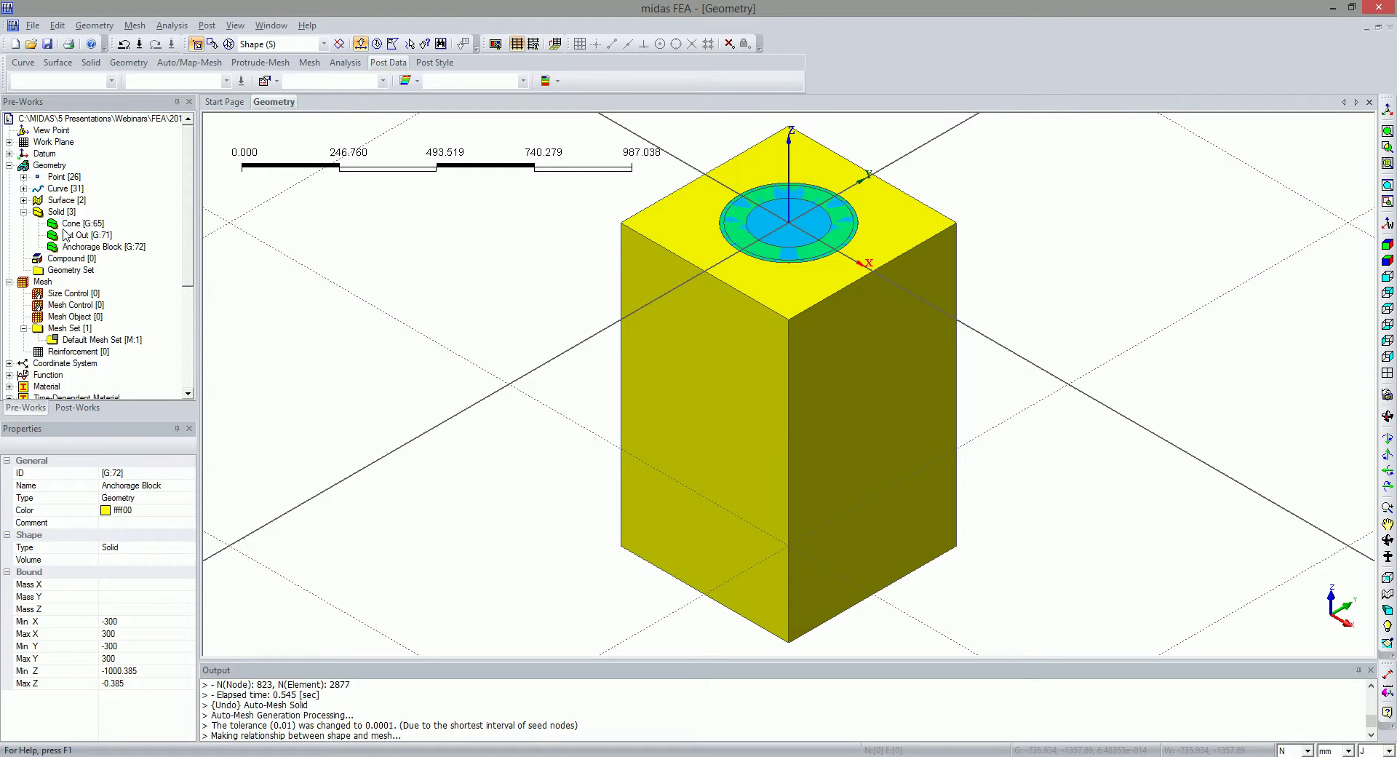
# Isolate the Cone solid in the Geometry model and examine its flanges and hollow core up close
pyautogui.rightClick(92, 227)
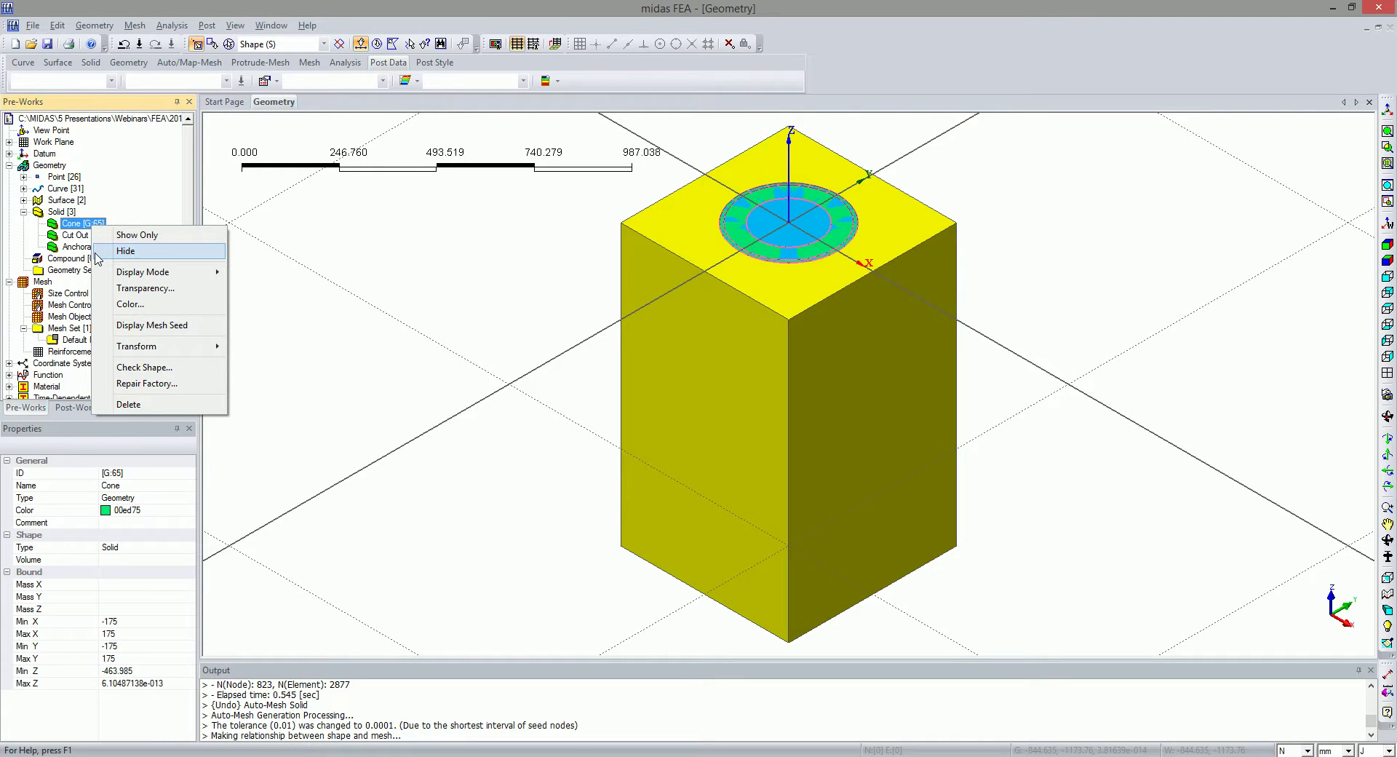
pyautogui.click(137, 234)
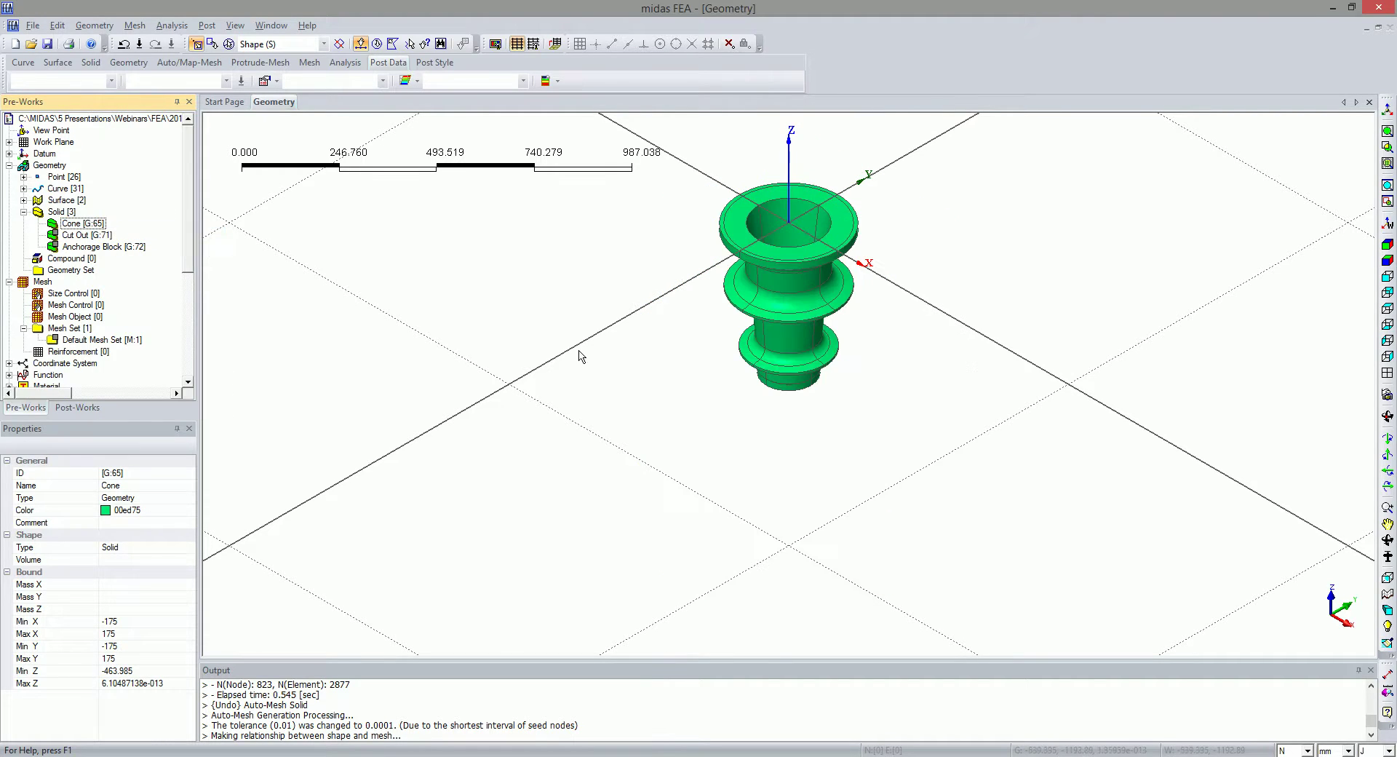
pyautogui.scroll(2, 684, 399)
pyautogui.keyDown('ctrl'); pyautogui.moveTo(684, 399); pyautogui.dragTo(688, 360, button='middle'); pyautogui.keyUp('ctrl')
pyautogui.scroll(3, 765, 269)
pyautogui.keyDown('ctrl'); pyautogui.moveTo(766, 269); pyautogui.dragTo(658, 400, button='middle'); pyautogui.keyUp('ctrl')
pyautogui.scroll(-1, 655, 321)
pyautogui.keyDown('ctrl'); pyautogui.moveTo(650, 487); pyautogui.dragTo(665, 316, button='middle'); pyautogui.keyUp('ctrl')
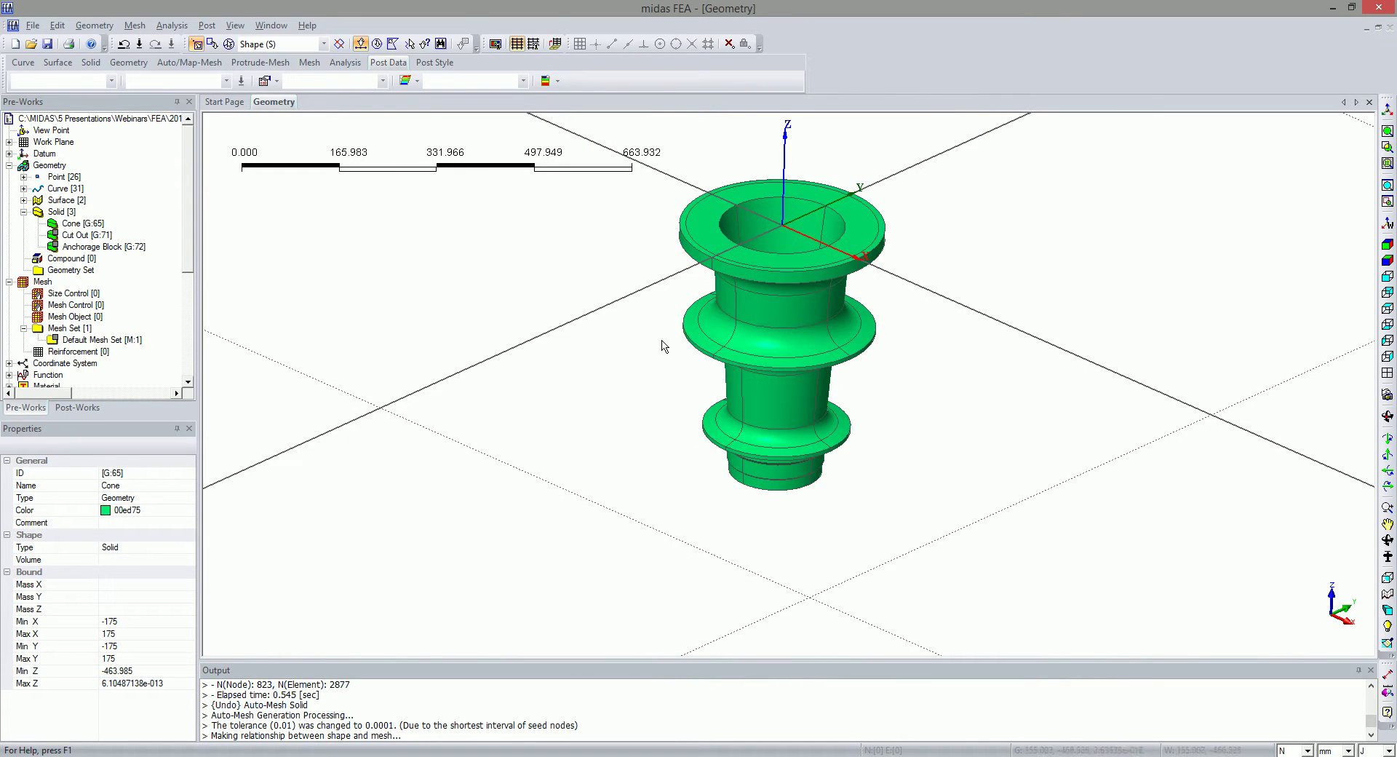
pyautogui.moveTo(648, 344)
pyautogui.keyDown('ctrl'); pyautogui.mouseDown(button='middle')
pyautogui.moveTo(637, 291)
pyautogui.moveTo(643, 368)
pyautogui.mouseUp(button='middle'); pyautogui.keyUp('ctrl')
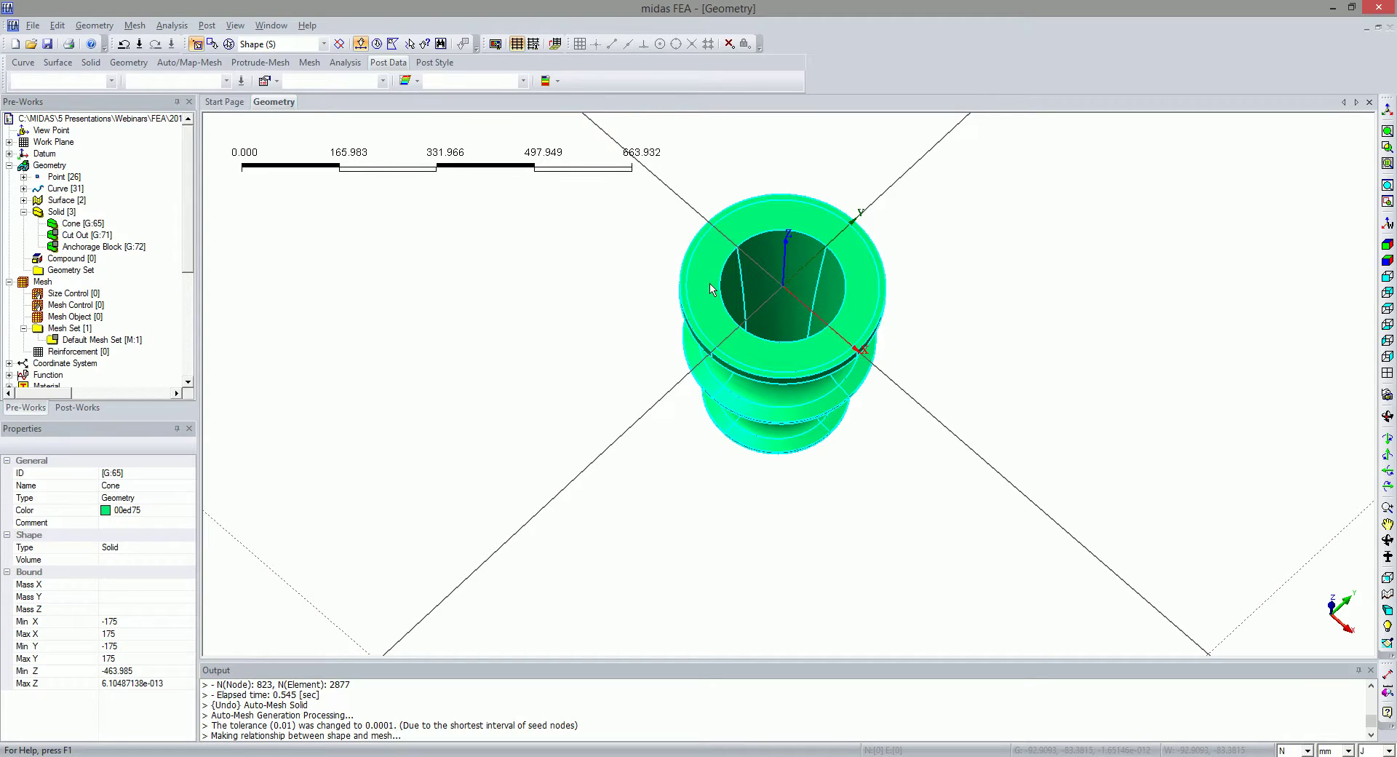
# Isolate the Anchorage Block solid, examine its opening from above and from the underside, and return to the isometric view
pyautogui.rightClick(118, 246)
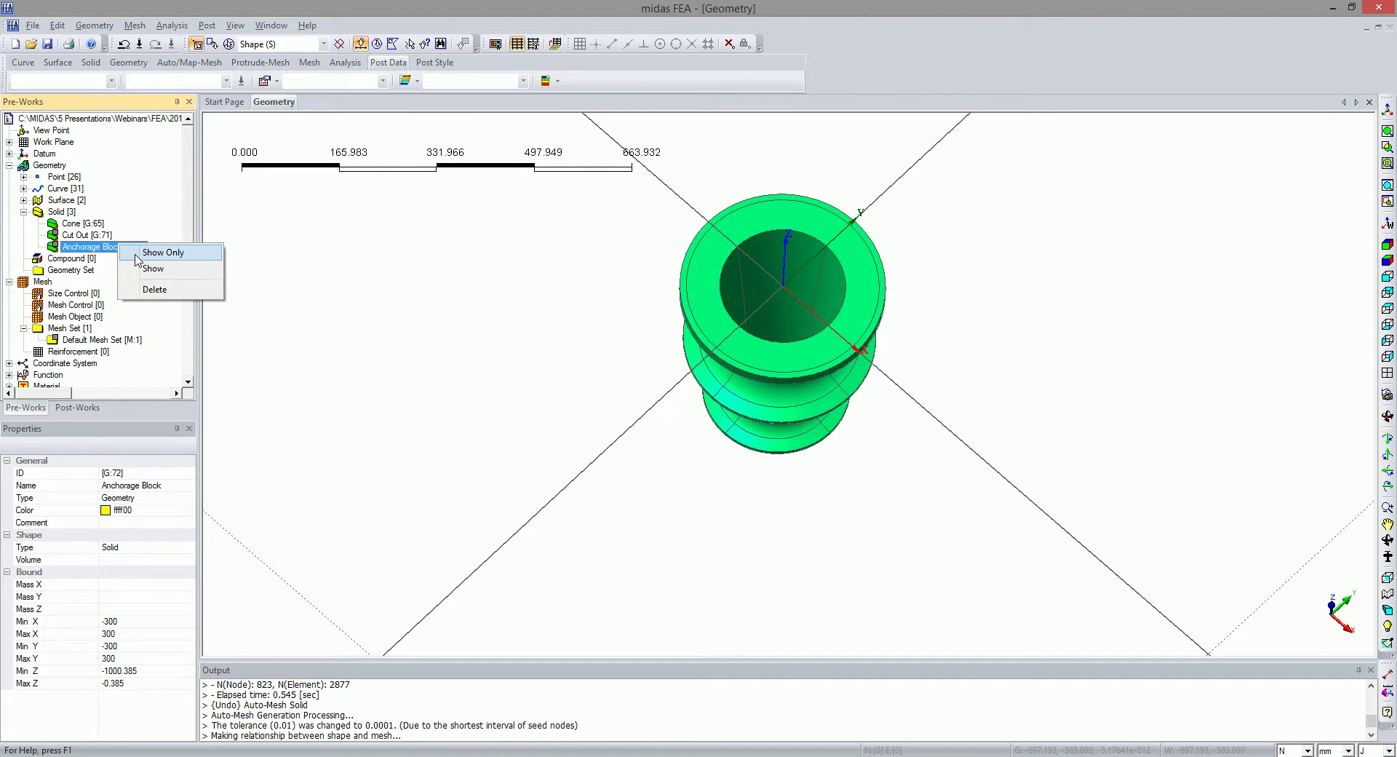
pyautogui.click(138, 252)
pyautogui.moveTo(643, 351); pyautogui.dragTo(629, 440, button='middle')
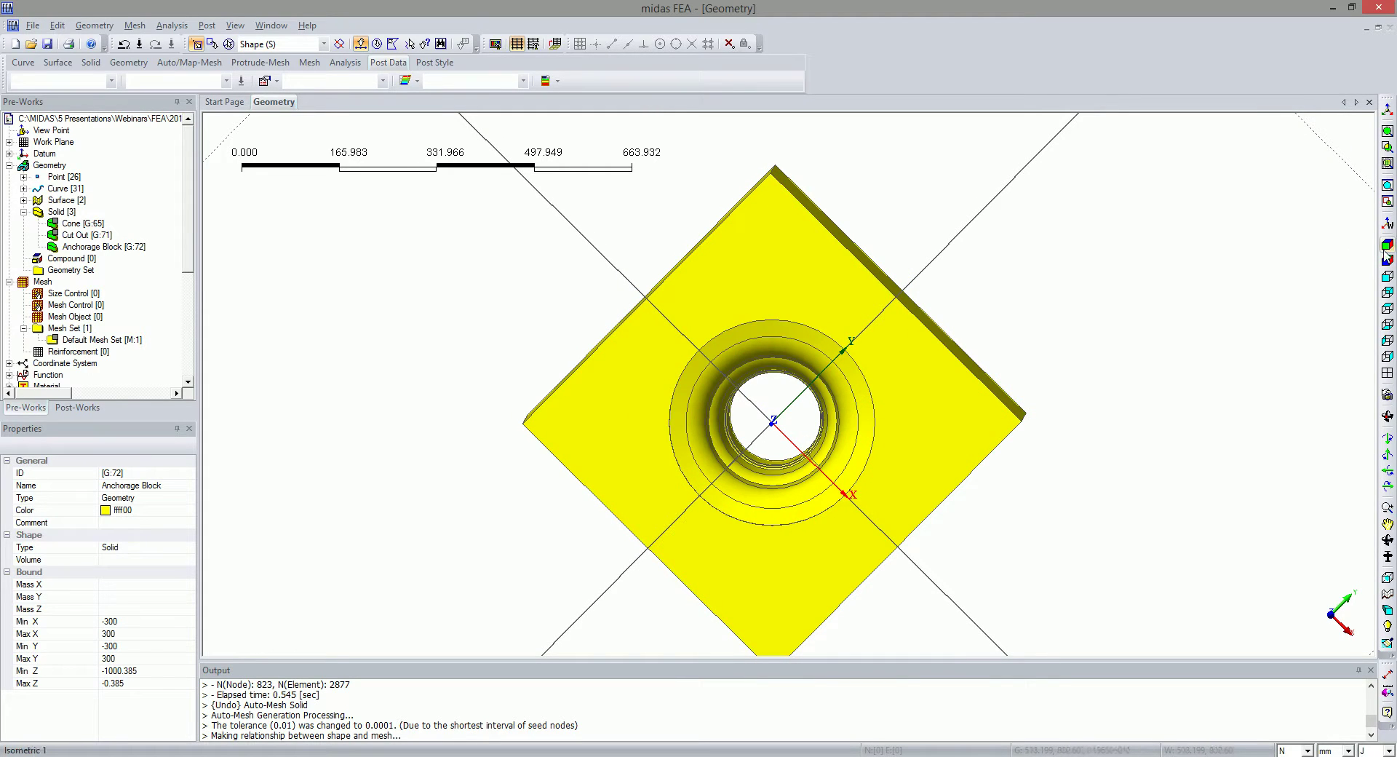
pyautogui.click(1387, 276)
pyautogui.moveTo(982, 313); pyautogui.dragTo(873, 397, button='middle')
pyautogui.moveTo(689, 468); pyautogui.dragTo(723, 544, button='middle')
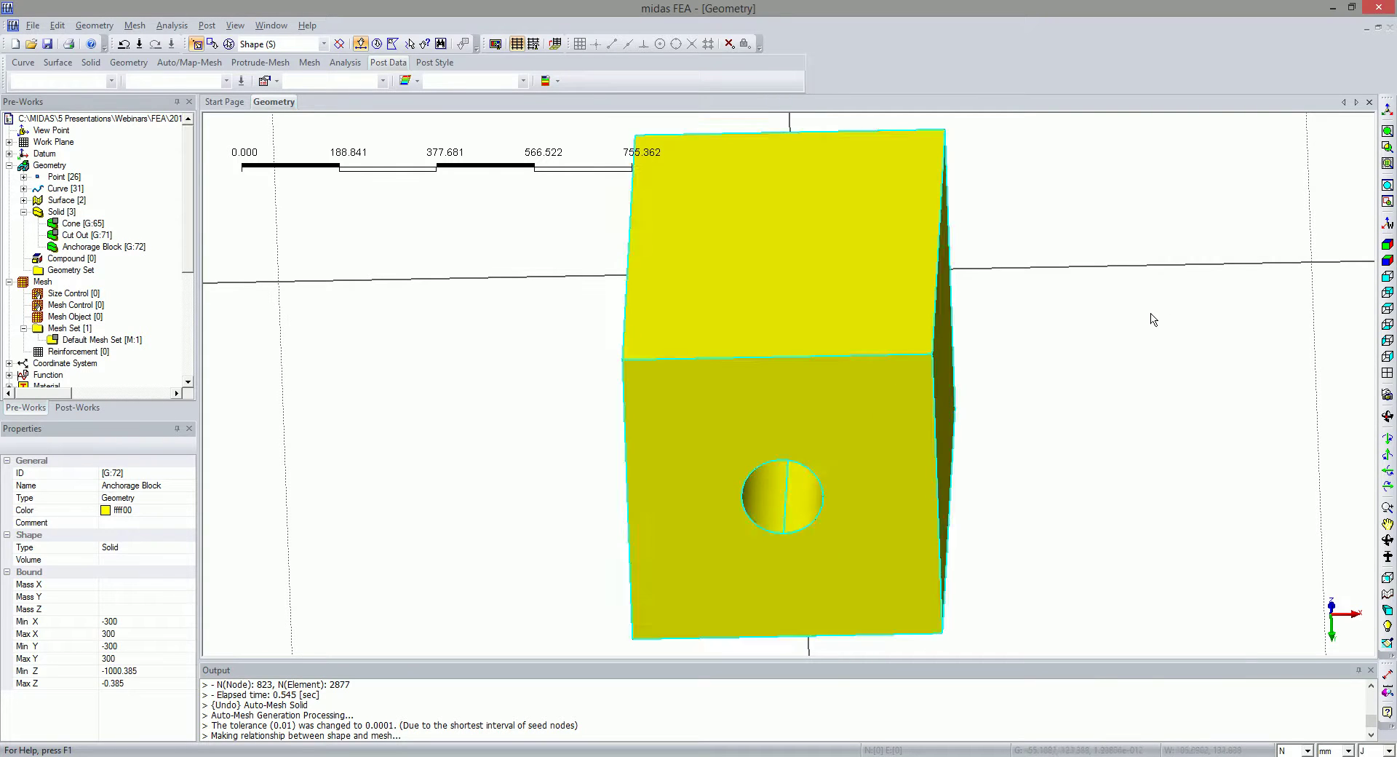
pyautogui.click(1387, 244)
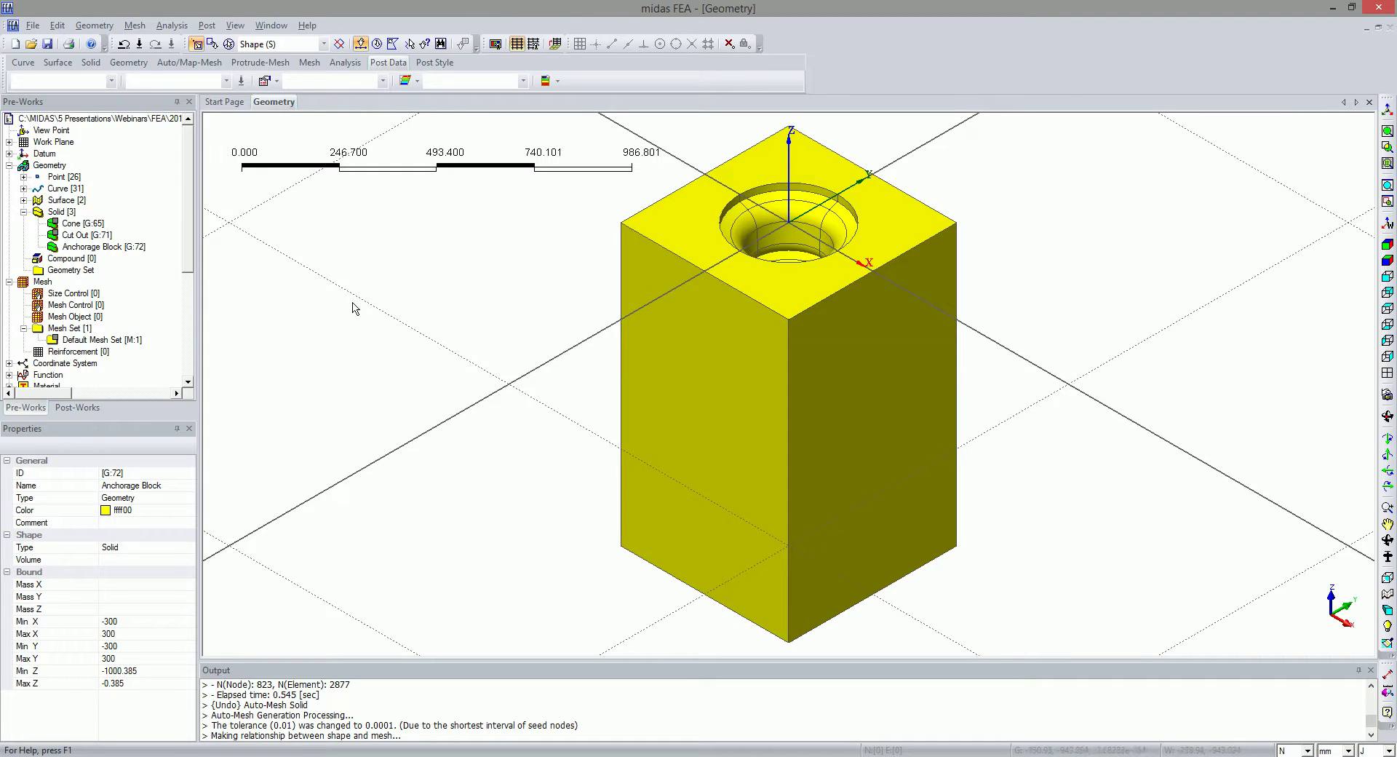
# Isolate the Cut Out solid and examine its full length from the side
pyautogui.rightClick(105, 235)
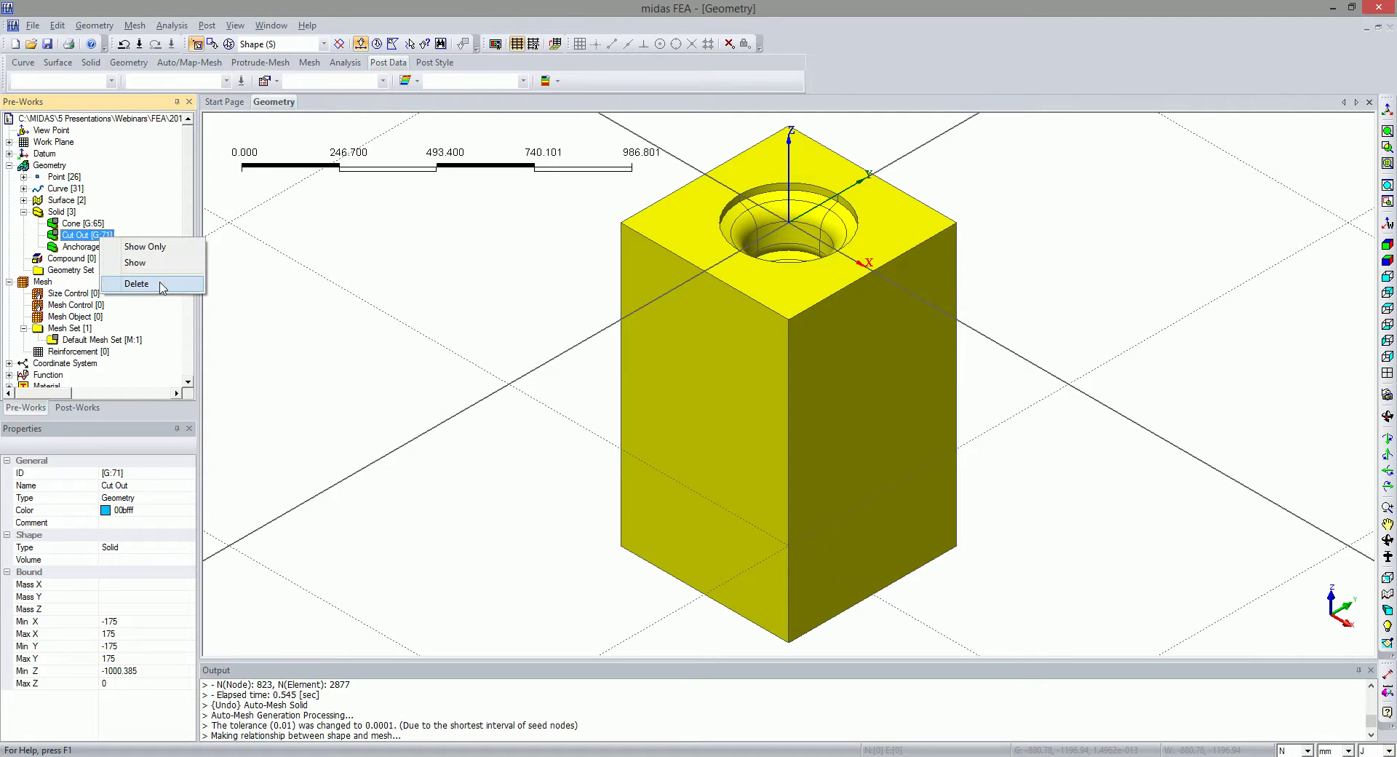
pyautogui.click(142, 245)
pyautogui.moveTo(631, 447); pyautogui.dragTo(716, 548, button='middle')
pyautogui.moveTo(662, 288); pyautogui.dragTo(656, 447, button='middle')
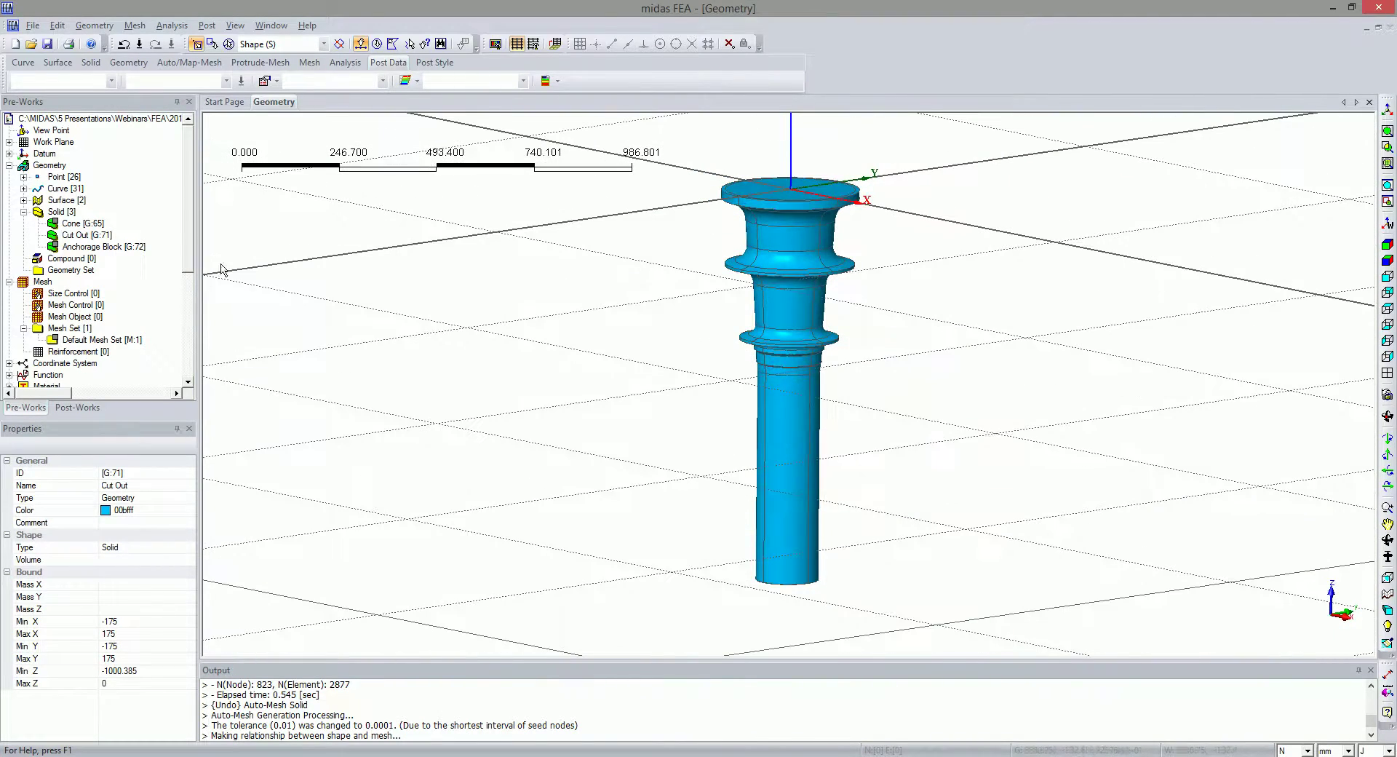
# Show only the Anchorage Block solid again in place of the Cut Out
pyautogui.rightClick(106, 248)
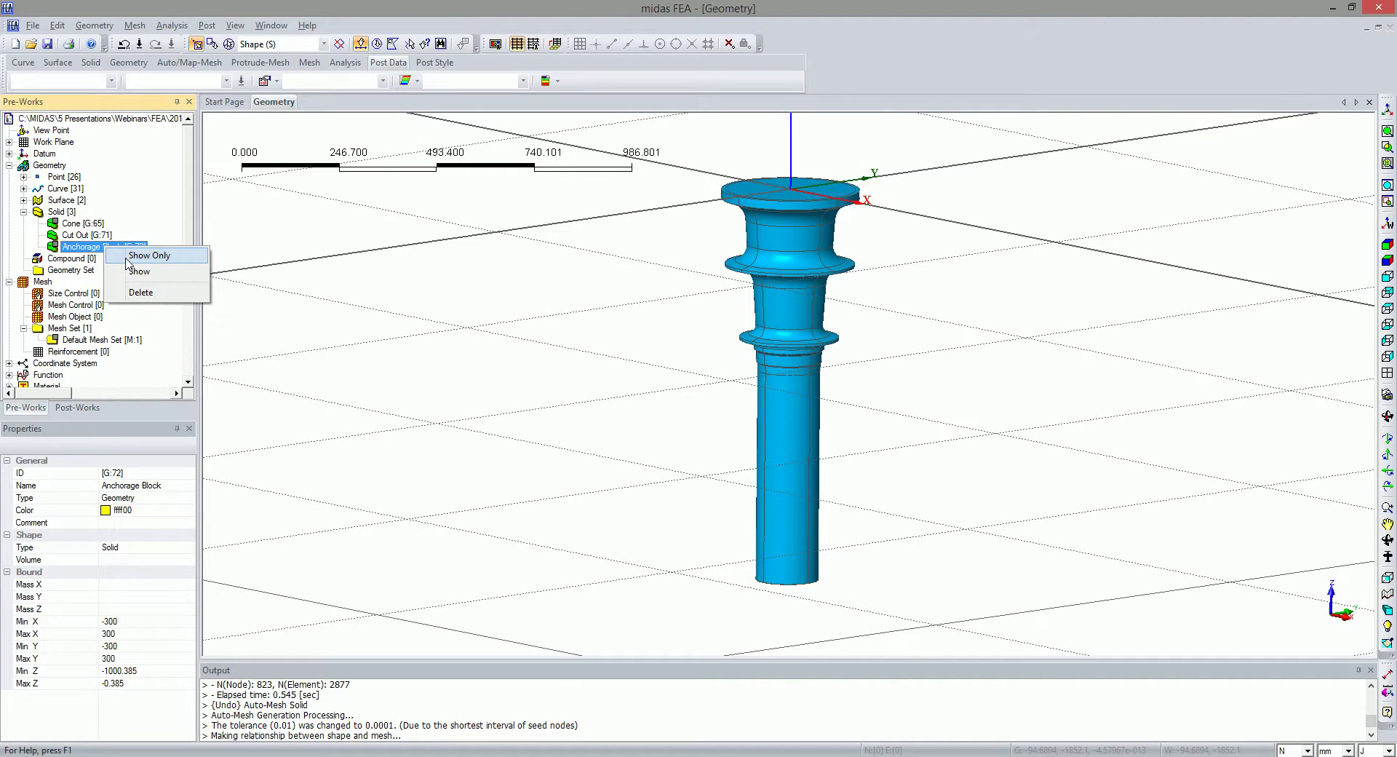
pyautogui.click(128, 259)
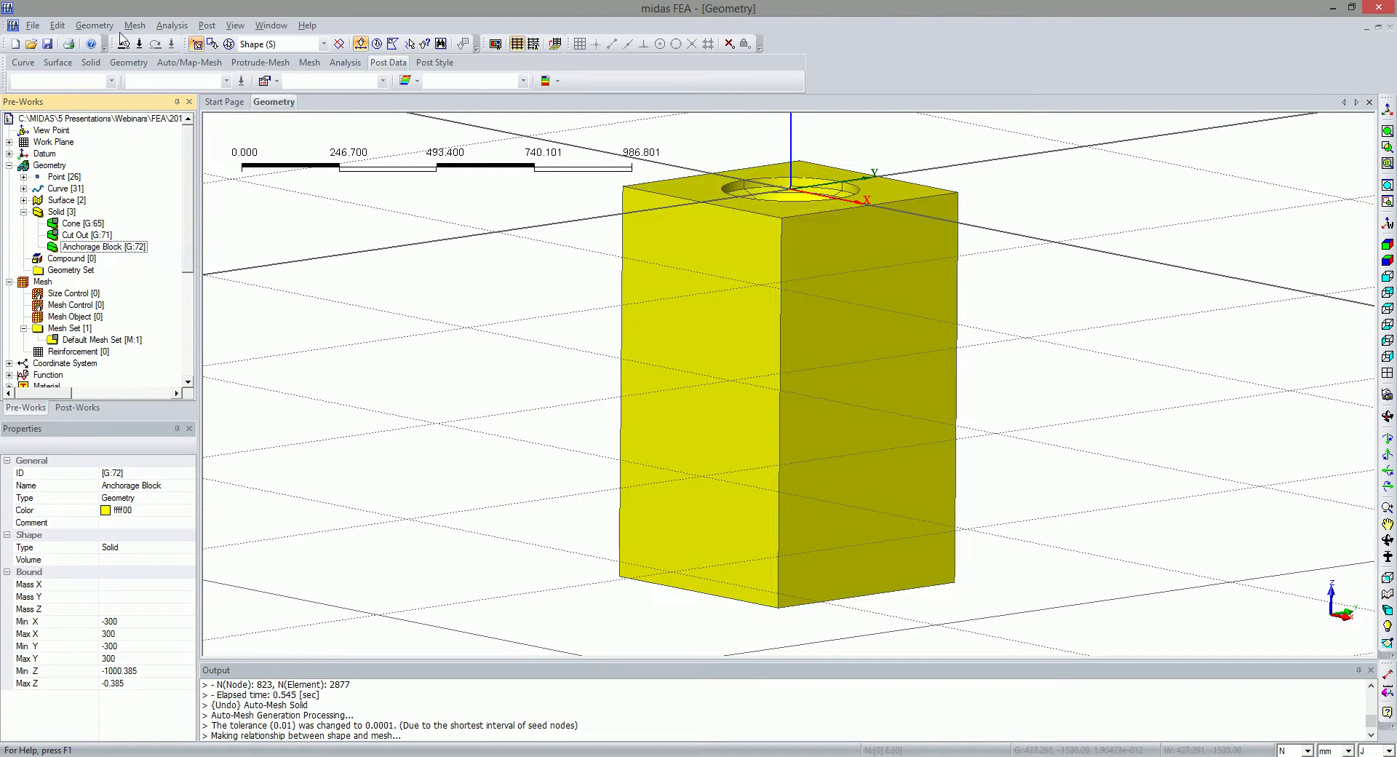
pyautogui.click(95, 25)
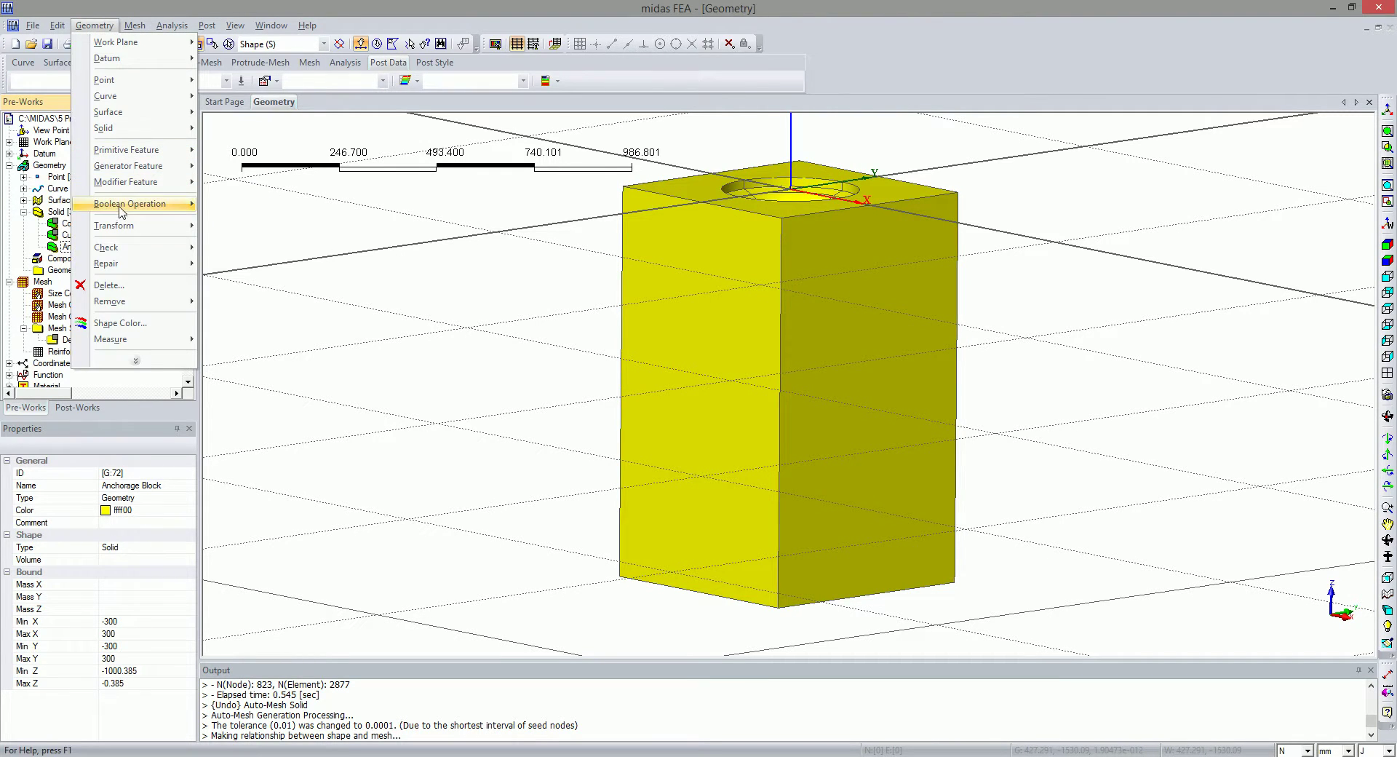
pyautogui.moveTo(121, 207)
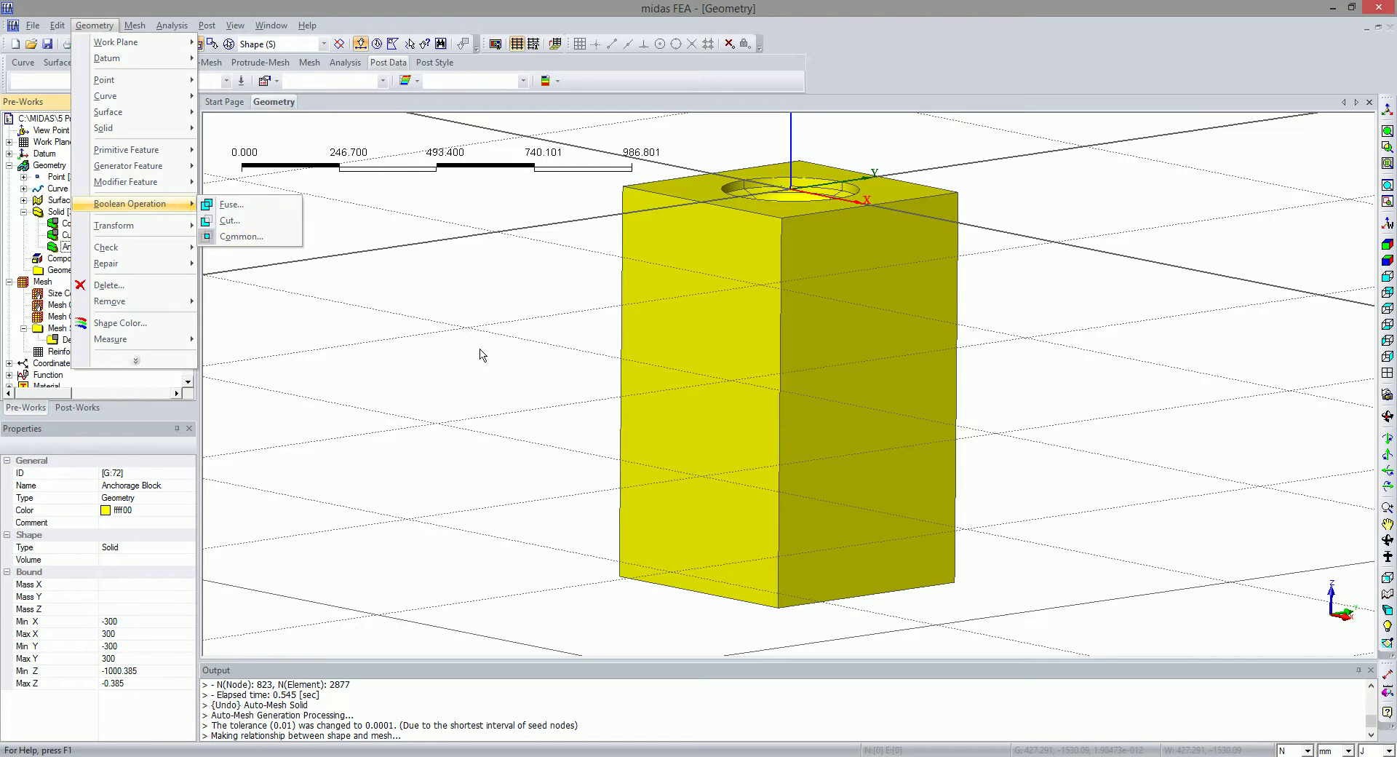
pyautogui.click(504, 375)
pyautogui.moveTo(504, 375); pyautogui.dragTo(530, 419, button='middle')
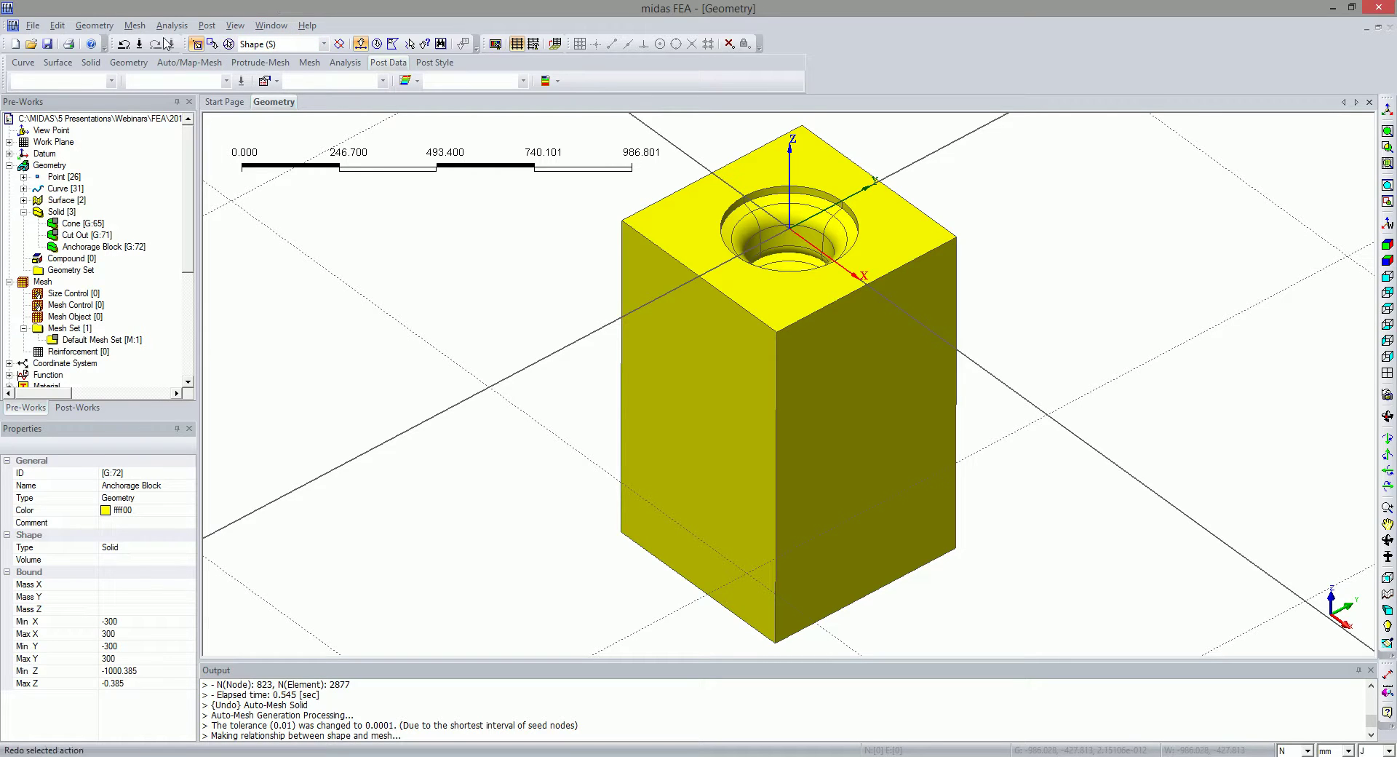
# Start a solid auto-mesh, show only the Cone solid and select it as the solid to mesh
pyautogui.click(207, 25)
pyautogui.click(135, 25)
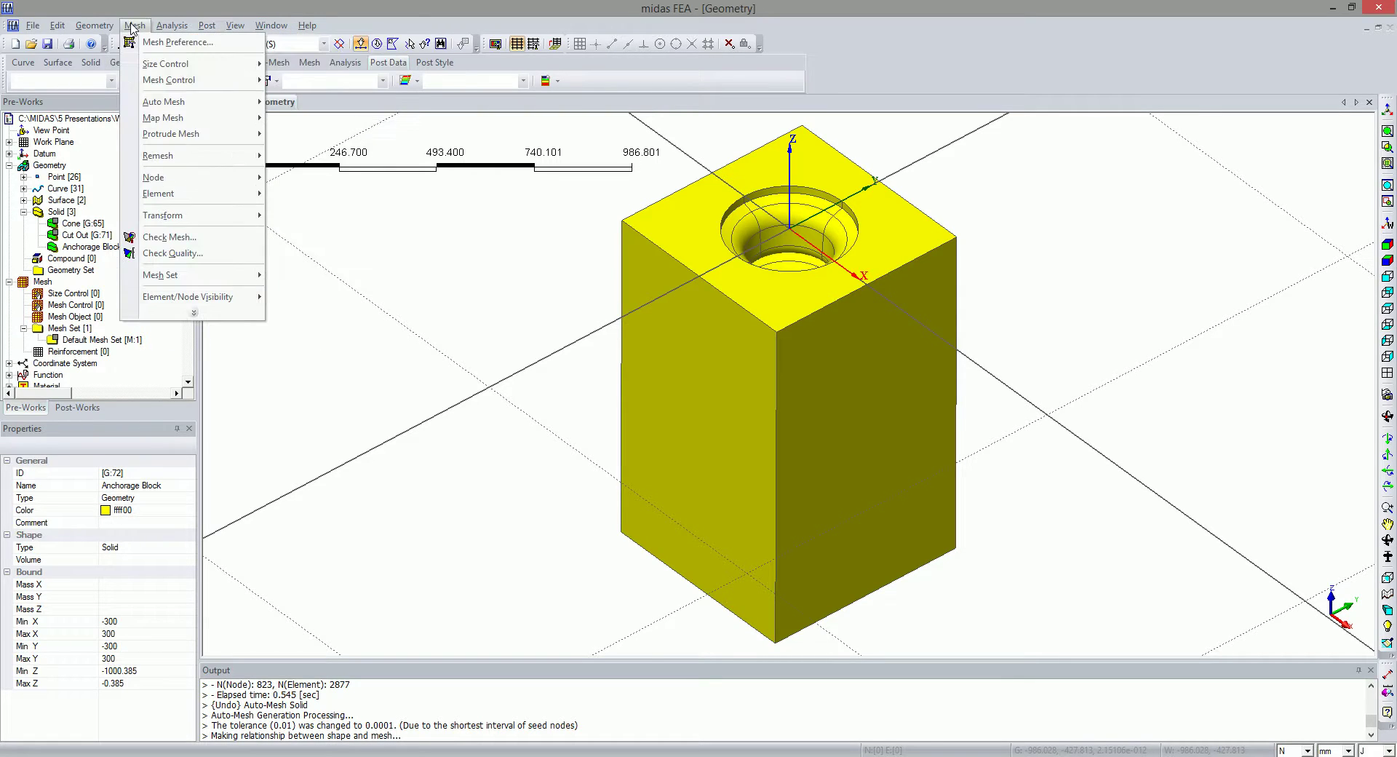
pyautogui.moveTo(159, 109)
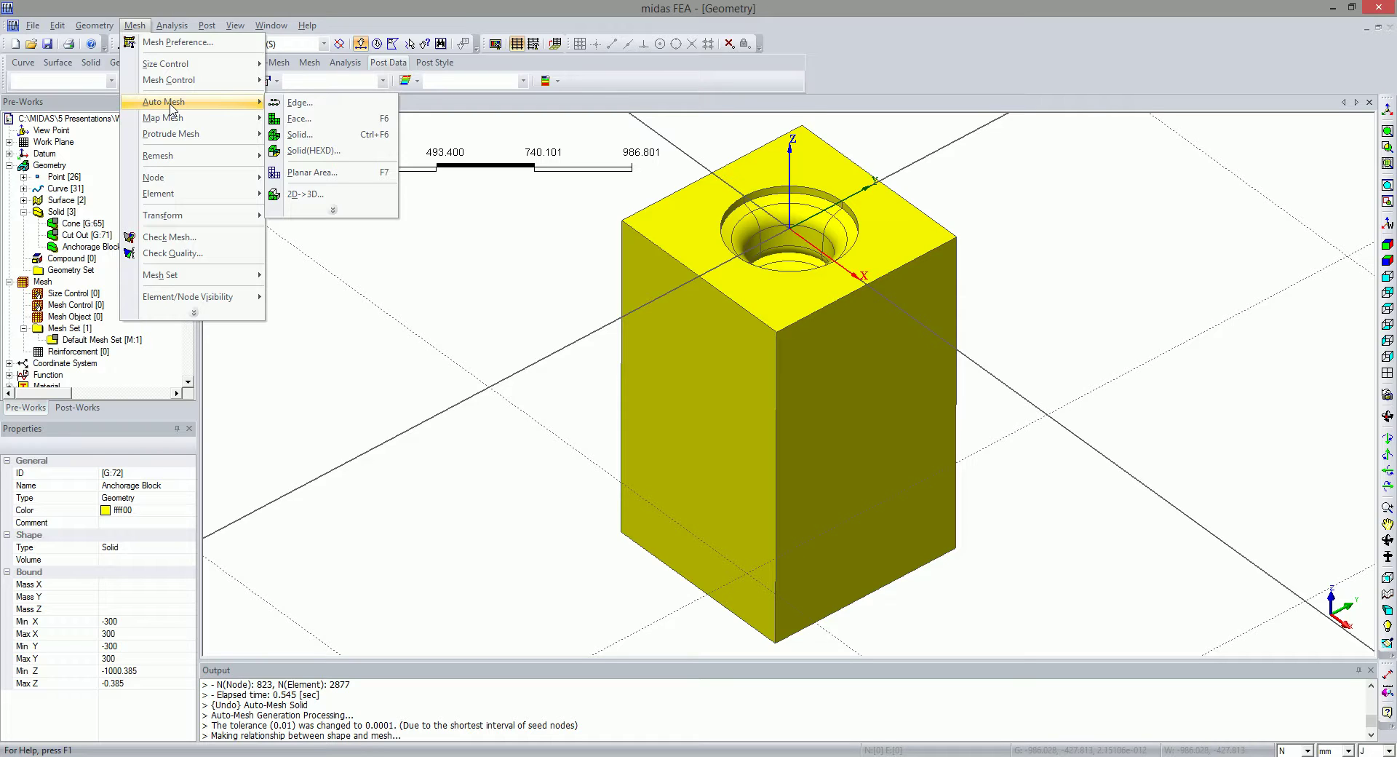
pyautogui.click(320, 135)
pyautogui.moveTo(107, 113); pyautogui.dragTo(385, 178)
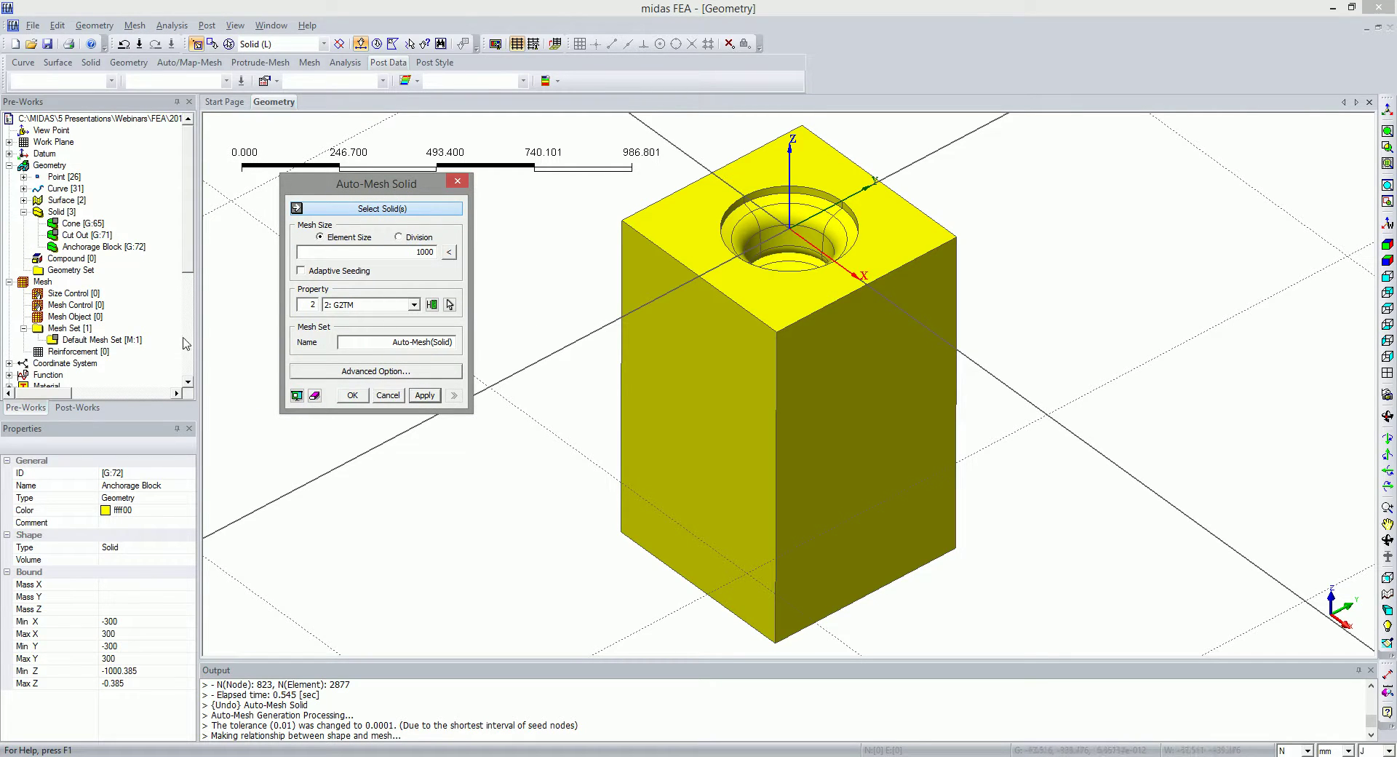
pyautogui.rightClick(93, 219)
pyautogui.click(79, 224)
pyautogui.rightClick(83, 223)
pyautogui.click(116, 233)
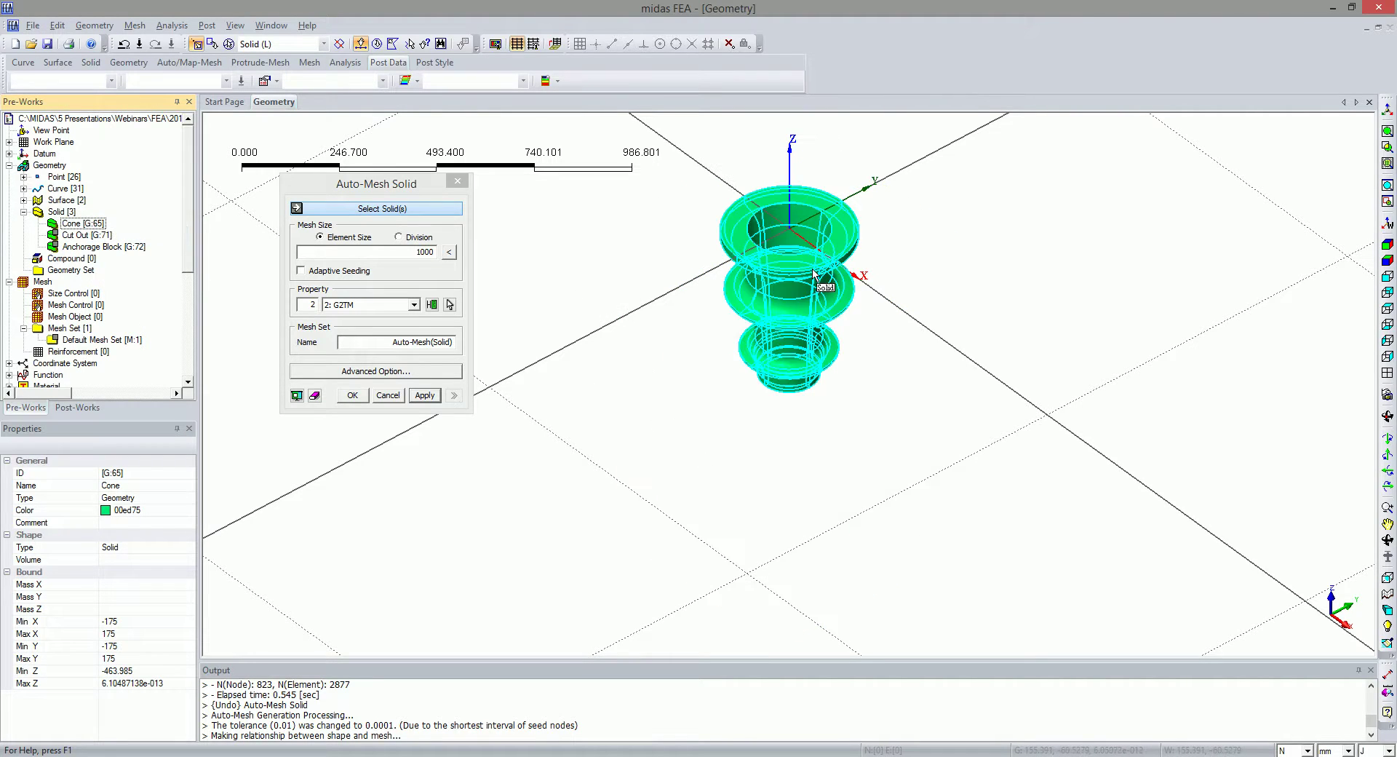
pyautogui.moveTo(383, 187); pyautogui.dragTo(392, 188)
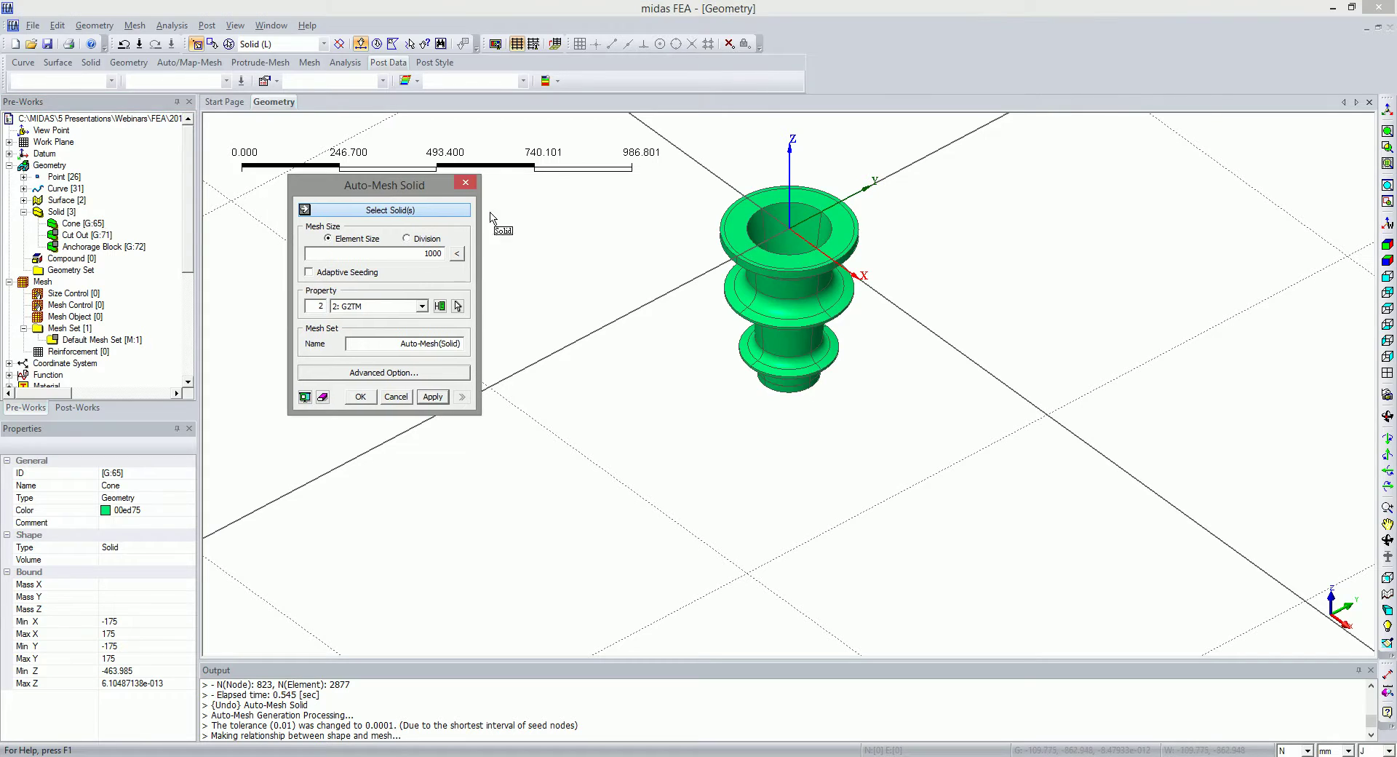
pyautogui.click(773, 277)
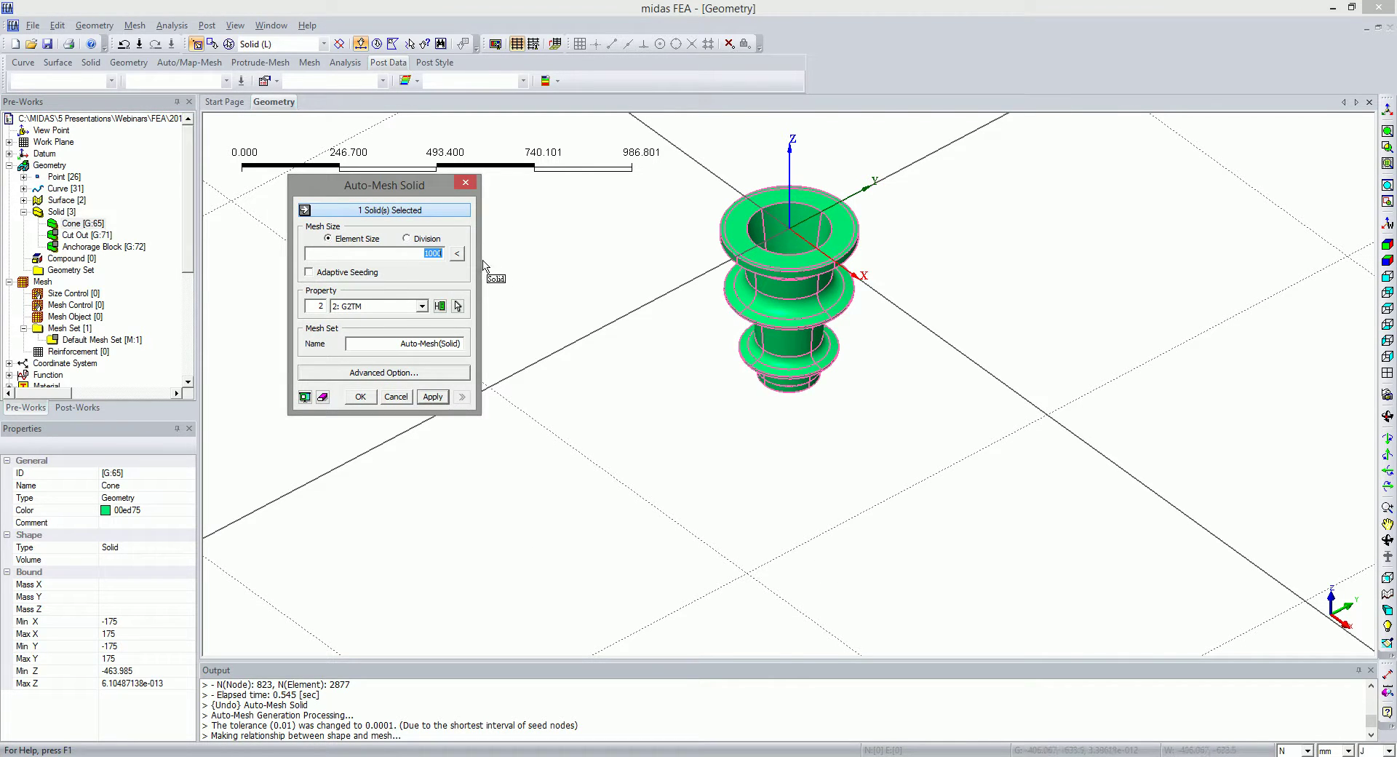
# Set the Cone mesh's element size to 20 mm and assign it property 1: S355
pyautogui.write('10')
pyautogui.press('BackSpace')
pyautogui.press('BackSpace')
pyautogui.write('20')
pyautogui.click(422, 305)
pyautogui.click(396, 326)
pyautogui.moveTo(364, 185); pyautogui.dragTo(403, 181)
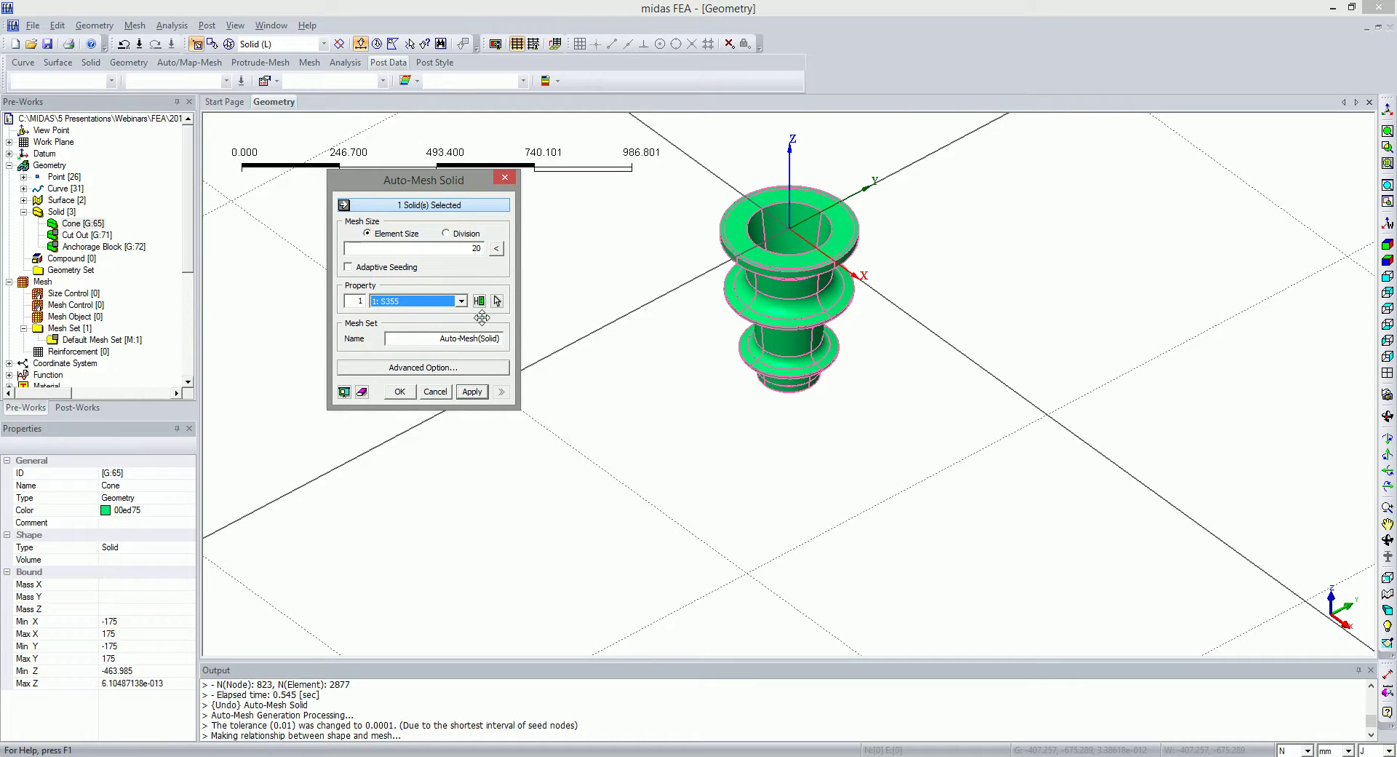
pyautogui.doubleClick(474, 341)
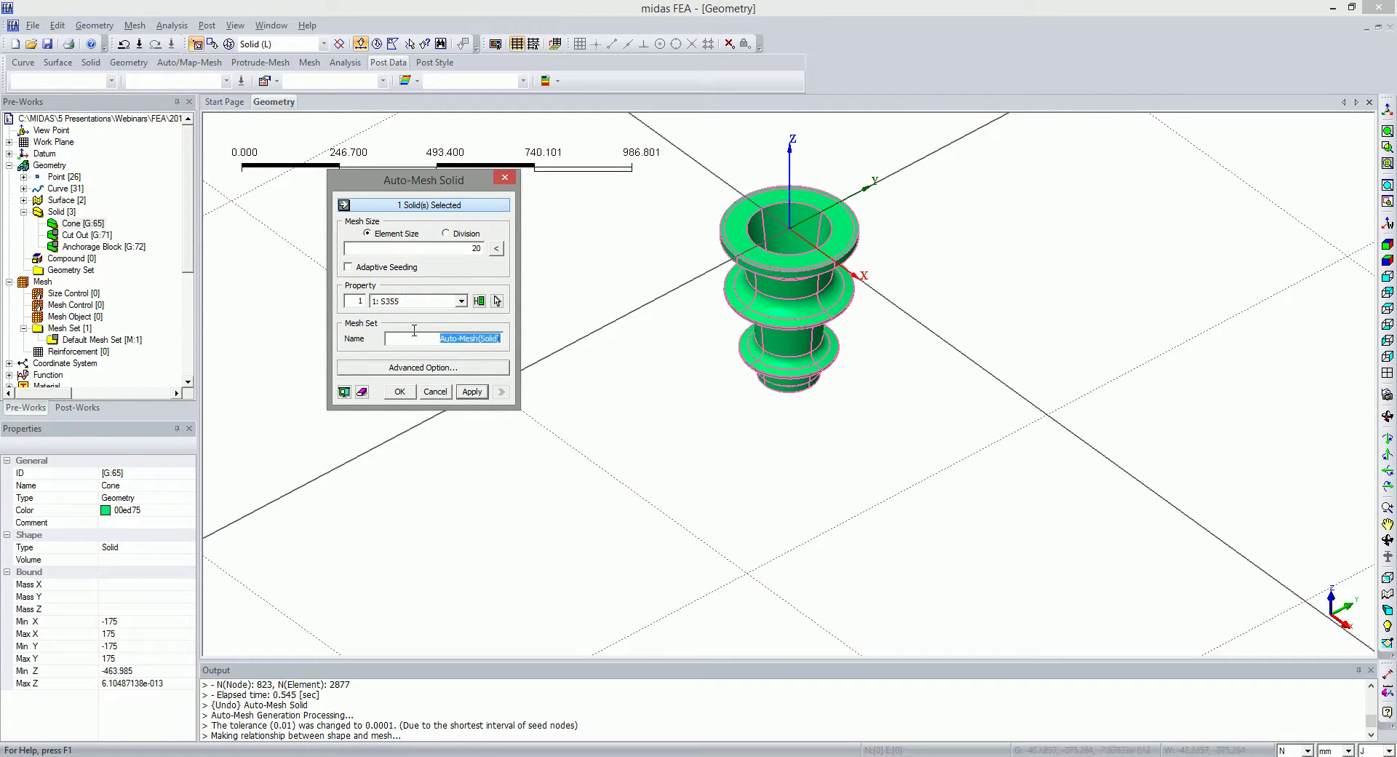
# Examine the advanced meshing options for refinement, mesh set assignment, node merging and mid-side nodes
pyautogui.click(414, 367)
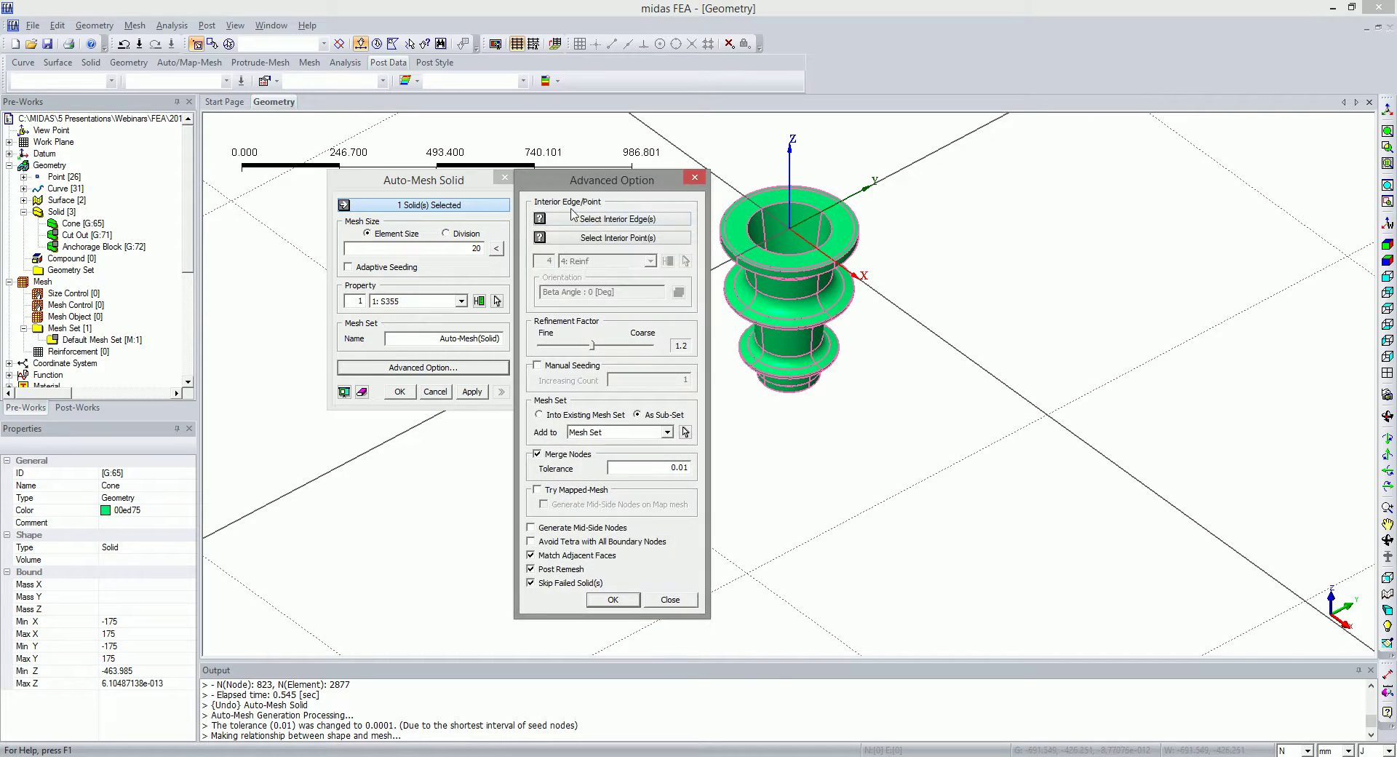
pyautogui.moveTo(616, 181); pyautogui.dragTo(585, 169)
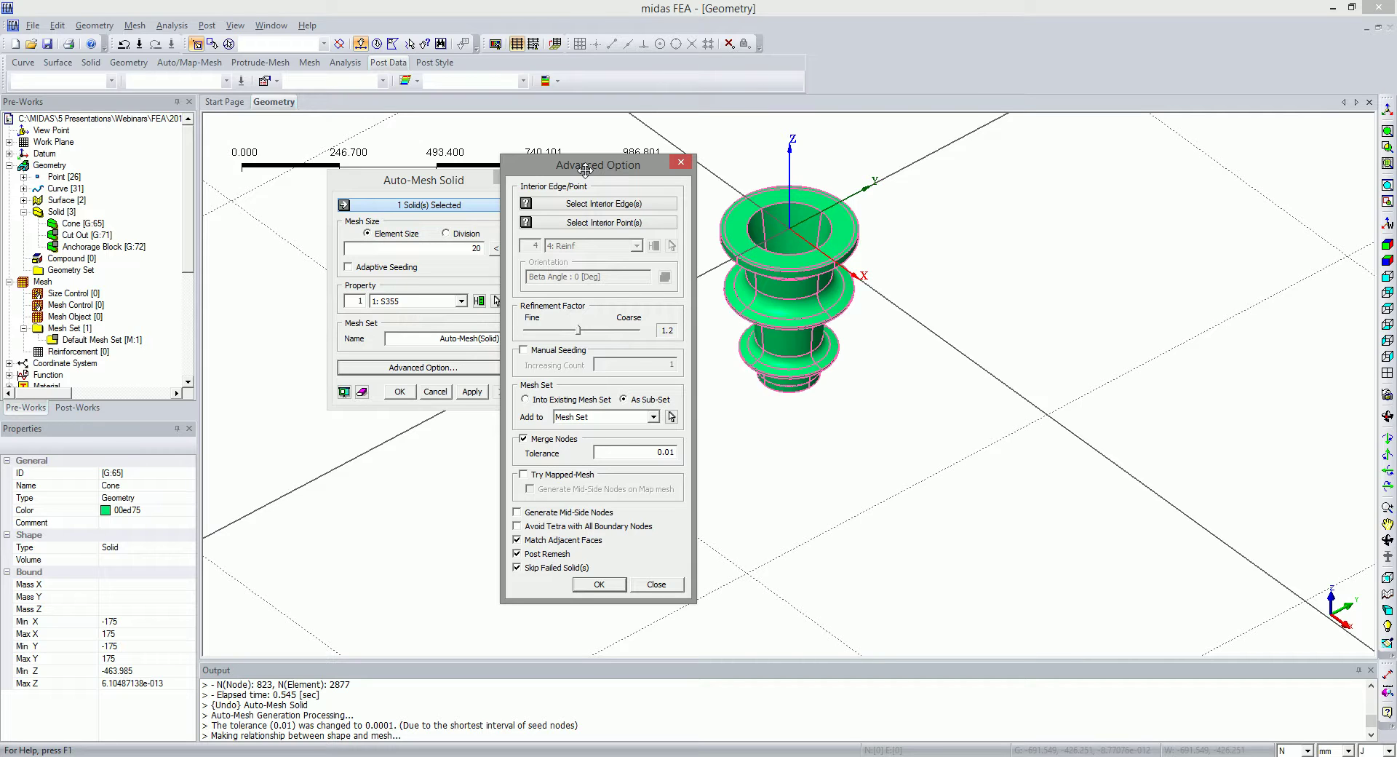
pyautogui.moveTo(585, 170); pyautogui.dragTo(586, 165)
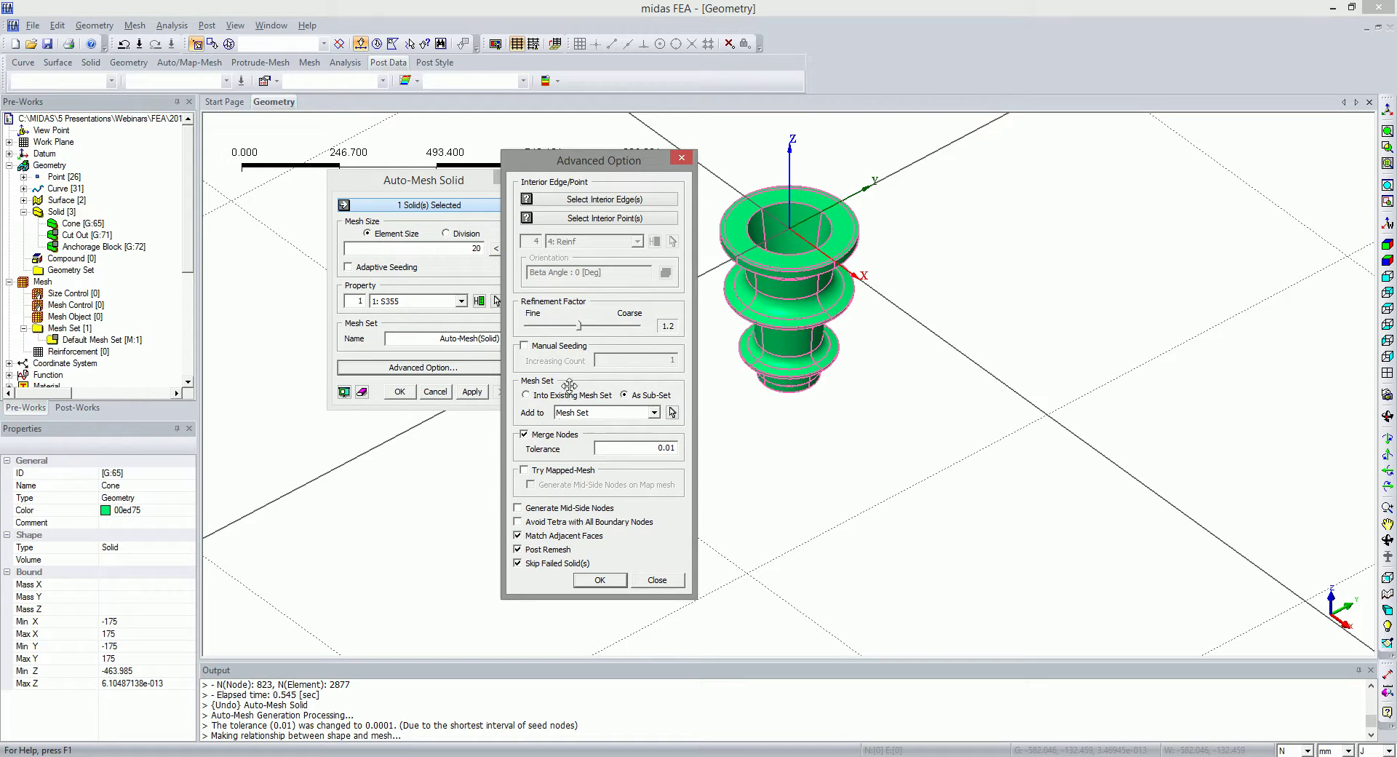
pyautogui.moveTo(623, 157); pyautogui.dragTo(619, 147)
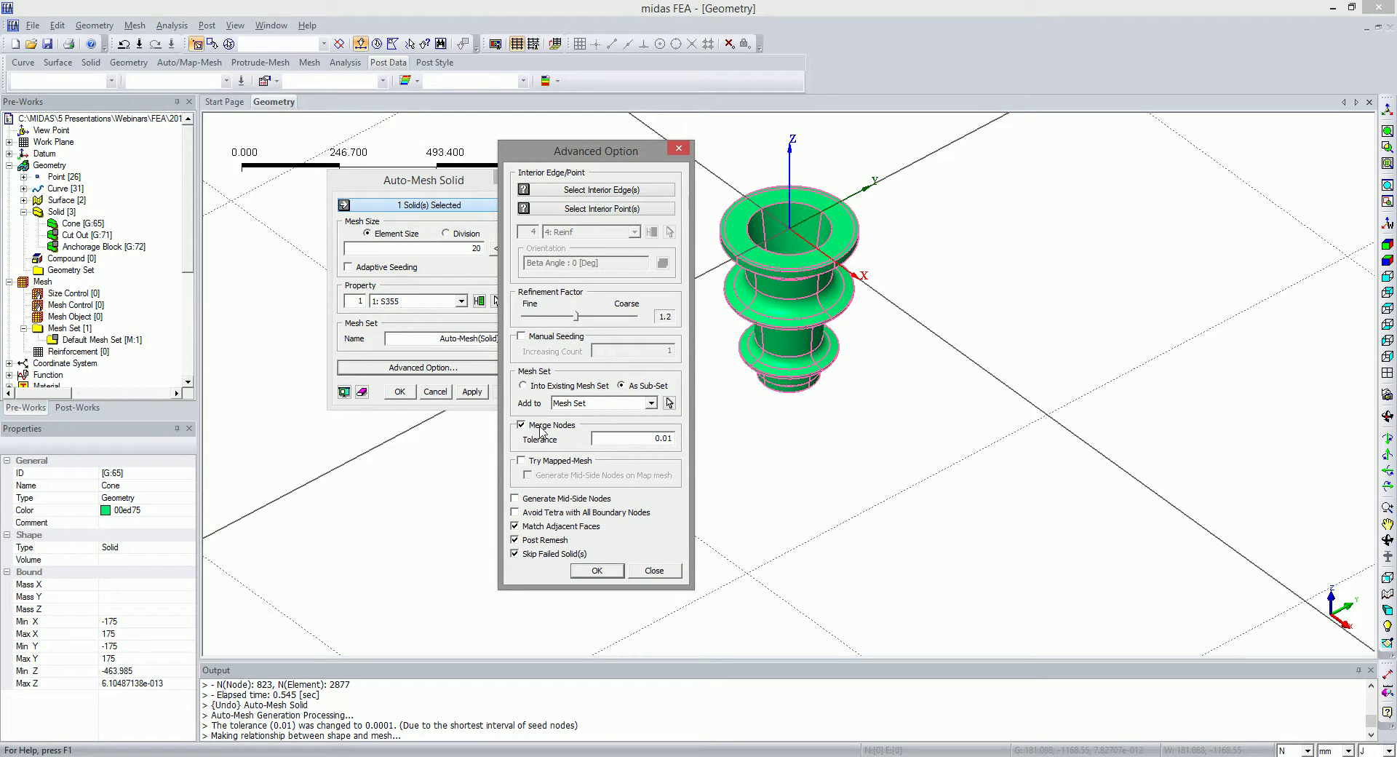
pyautogui.moveTo(600, 152)
pyautogui.mouseDown()
pyautogui.moveTo(663, 151)
pyautogui.moveTo(591, 137)
pyautogui.mouseUp()
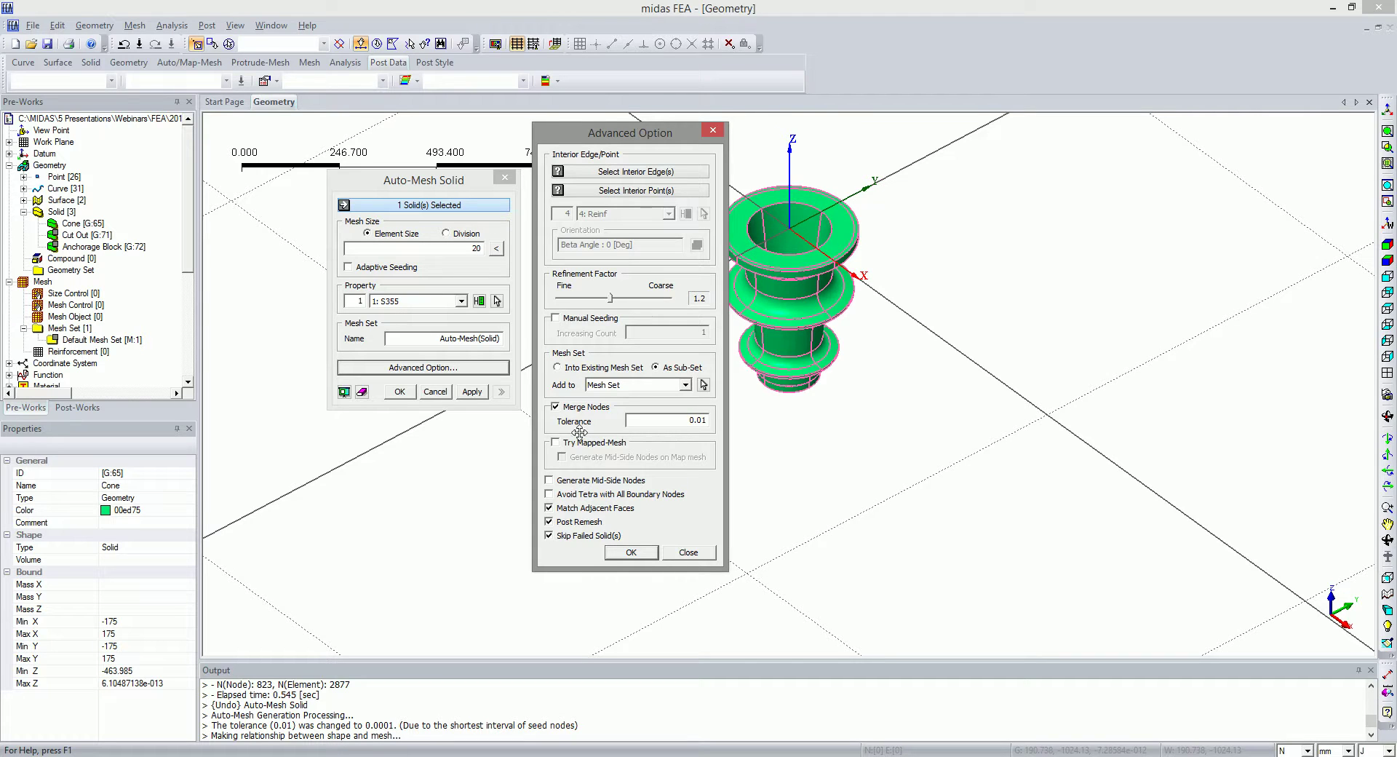
pyautogui.moveTo(645, 140); pyautogui.dragTo(613, 148)
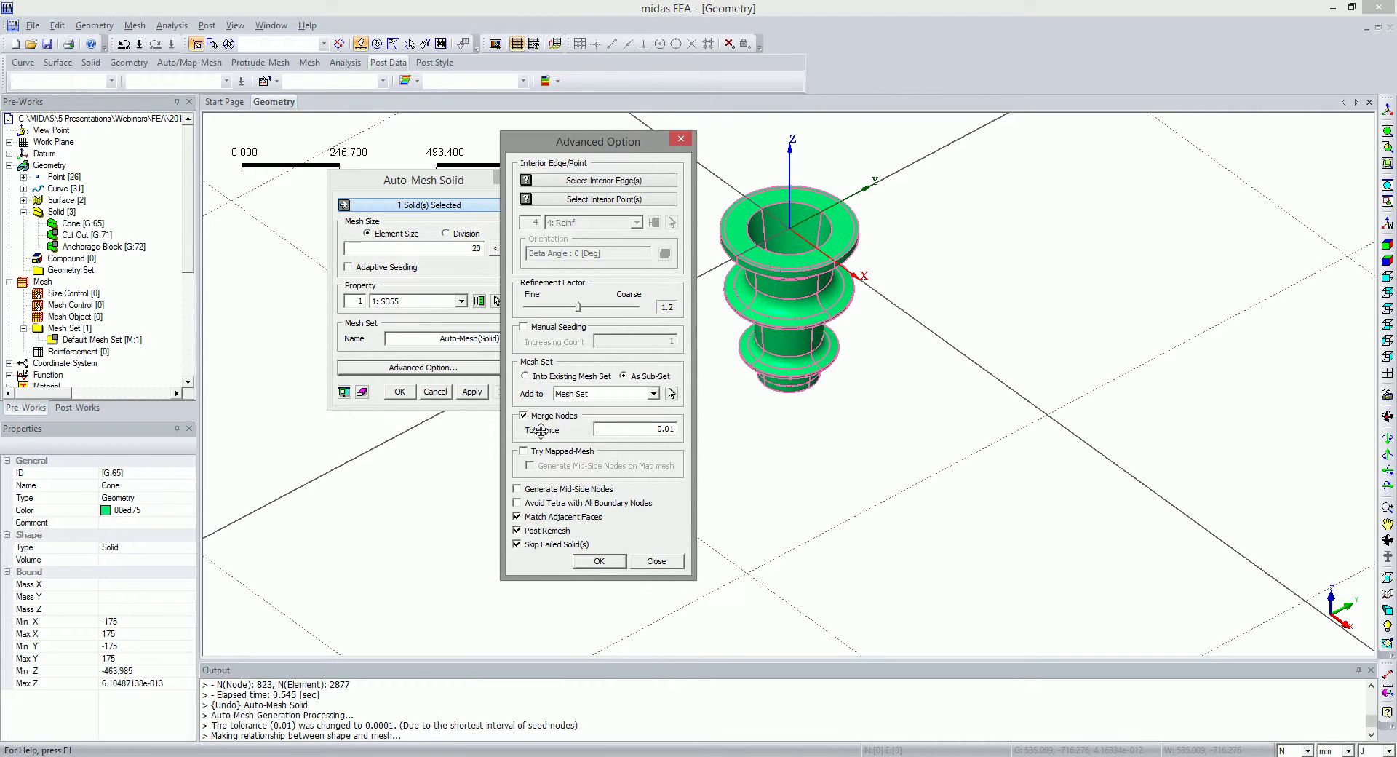
pyautogui.click(656, 561)
# Preview the edge seeding on the Cone solid and generate its solid mesh
pyautogui.click(793, 313)
pyautogui.click(830, 283)
pyautogui.moveTo(413, 188); pyautogui.dragTo(430, 220)
pyautogui.click(361, 424)
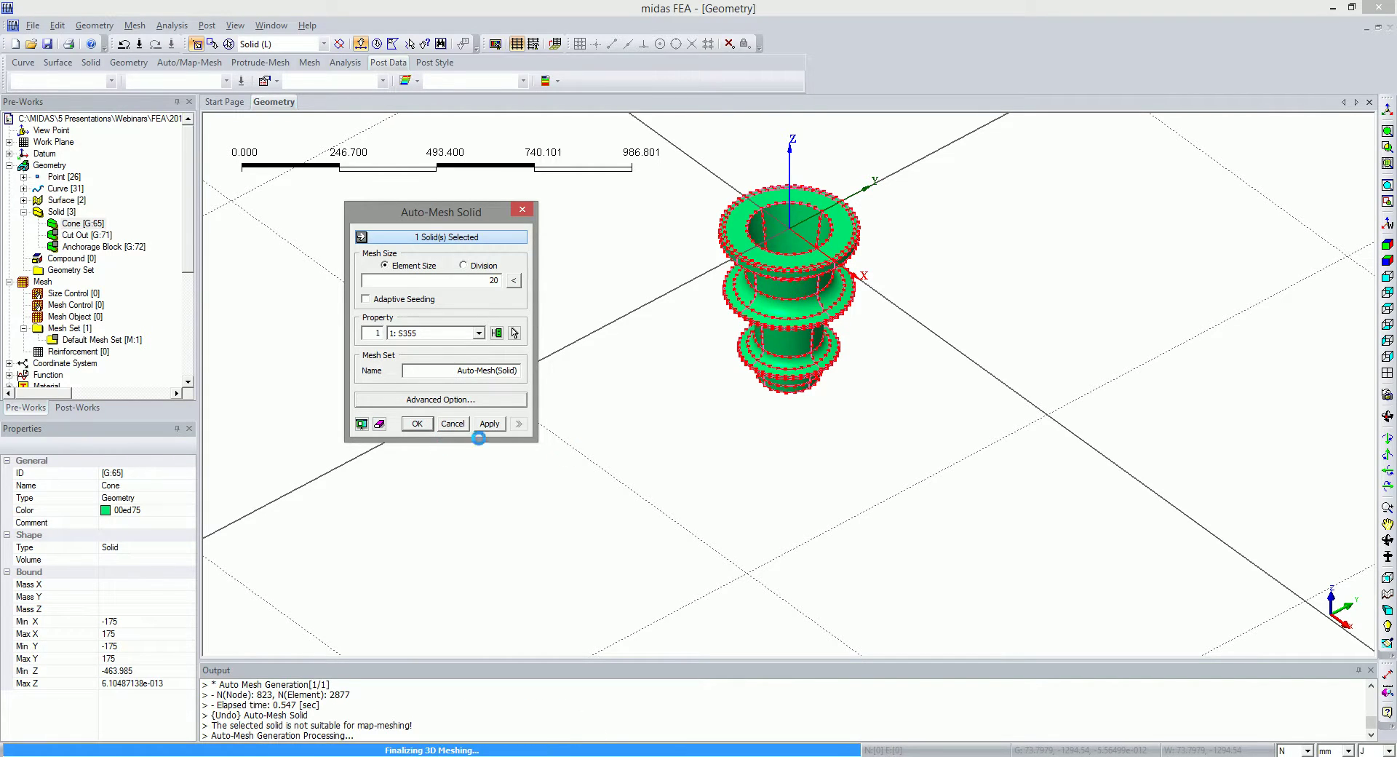
pyautogui.keyDown('ctrl'); pyautogui.moveTo(608, 318); pyautogui.dragTo(851, 333, button='middle'); pyautogui.keyUp('ctrl')
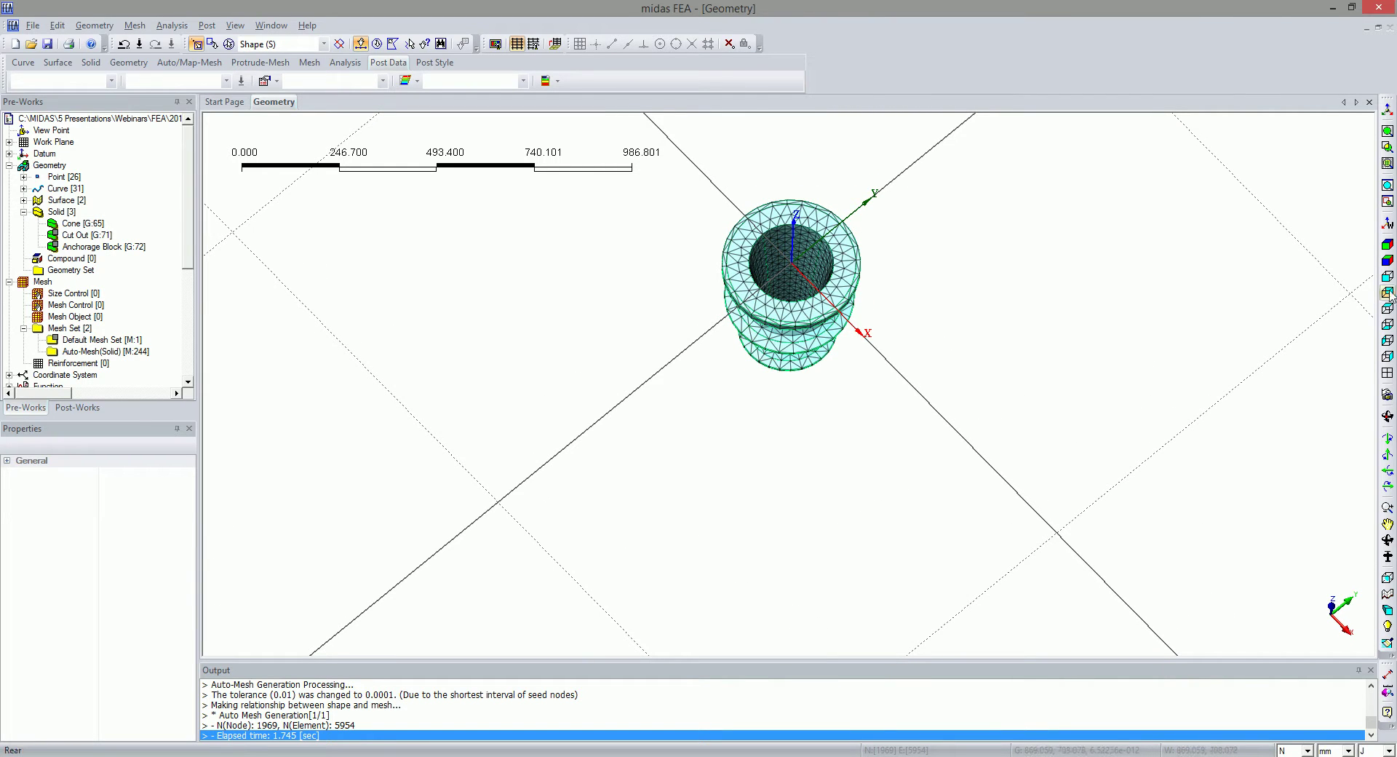
pyautogui.click(1388, 246)
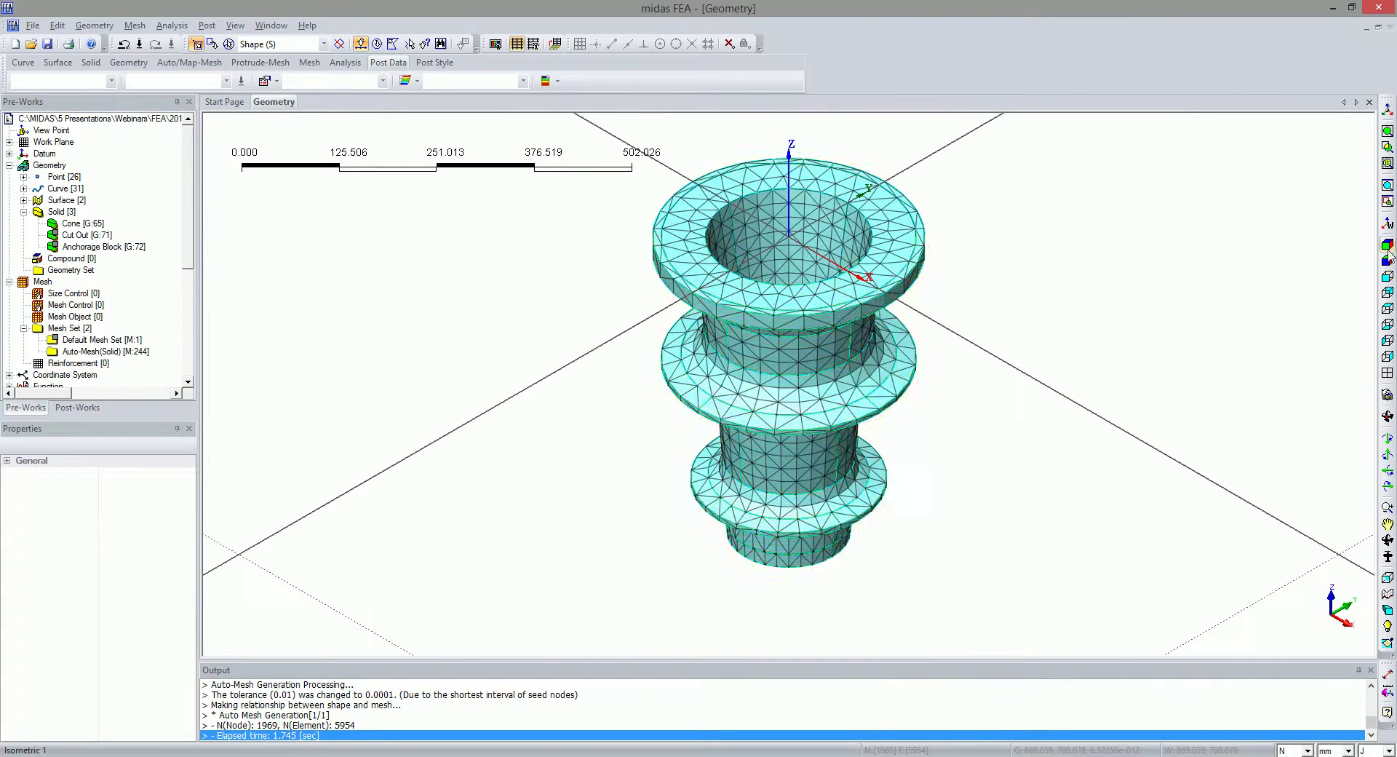
# Show the Anchorage Block solid together with the meshed cone in isometric view
pyautogui.click(86, 248)
pyautogui.rightClick(86, 248)
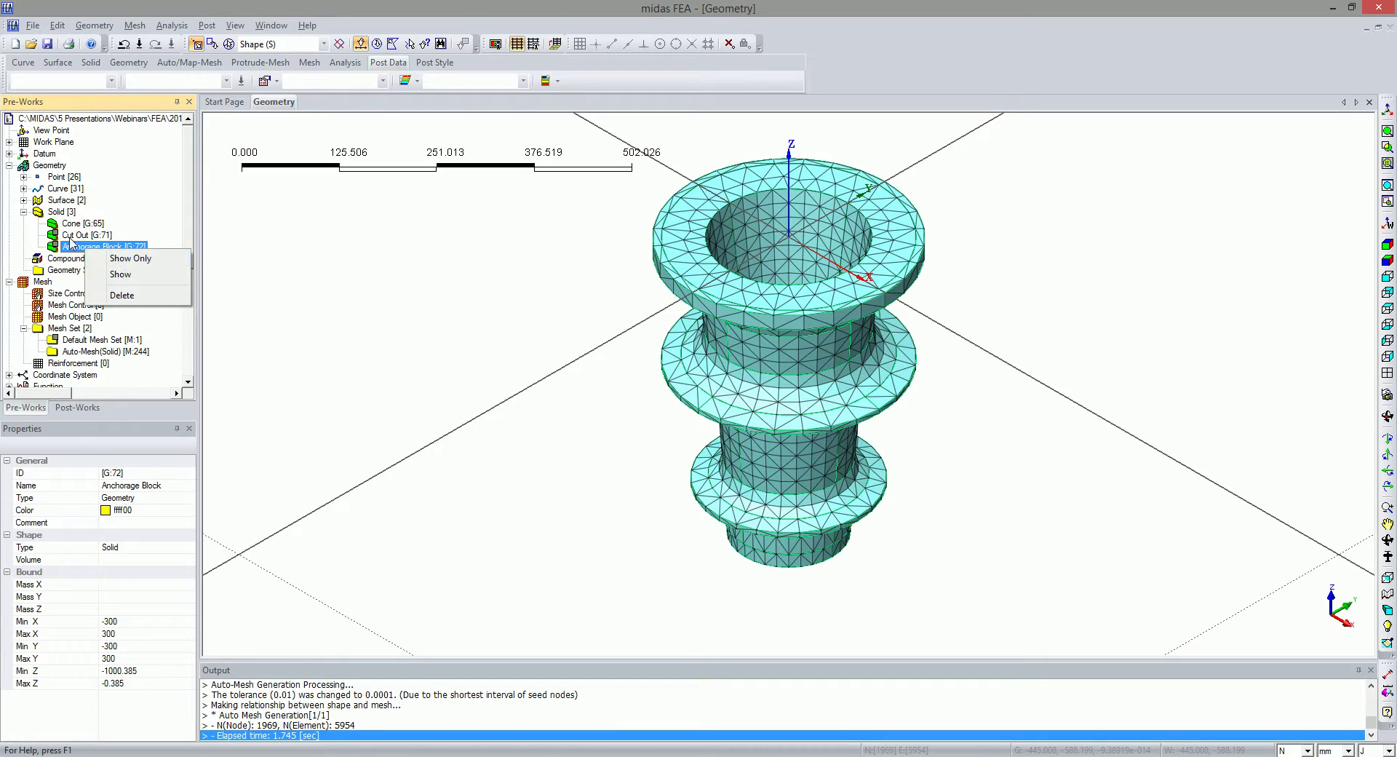
pyautogui.click(119, 275)
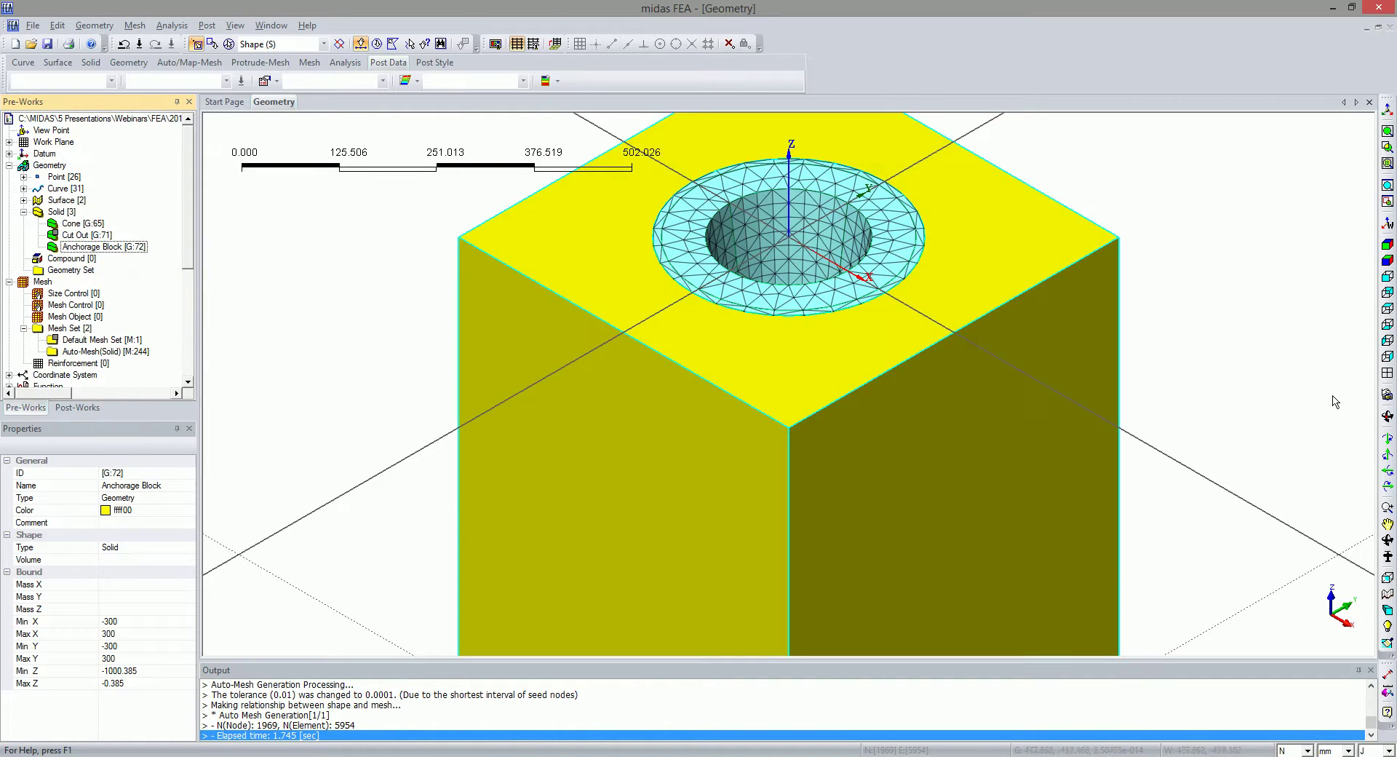
pyautogui.click(1387, 245)
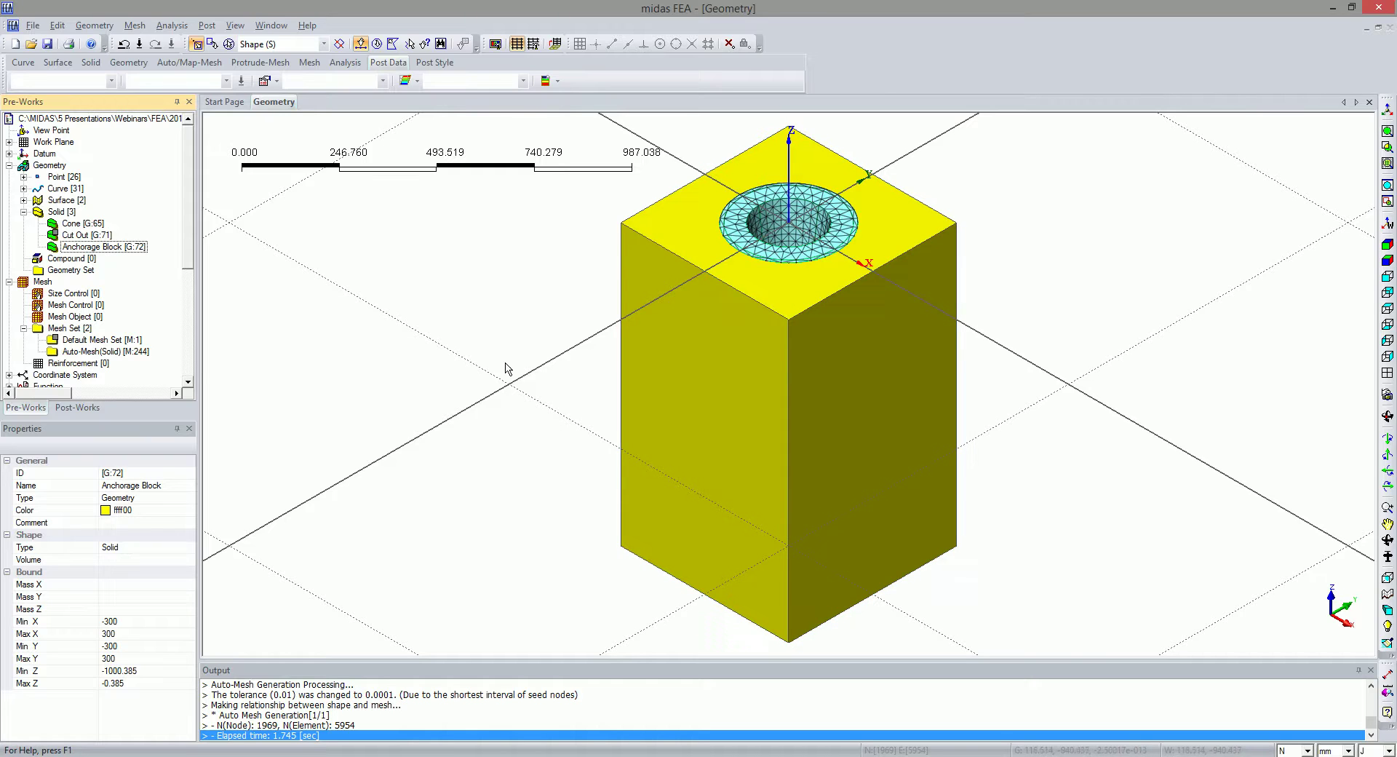
# Set up another solid auto-mesh with element size 40 mm, property G2TM and mesh set name "Anchorage blocl"
pyautogui.click(134, 25)
pyautogui.moveTo(162, 101)
pyautogui.click(342, 157)
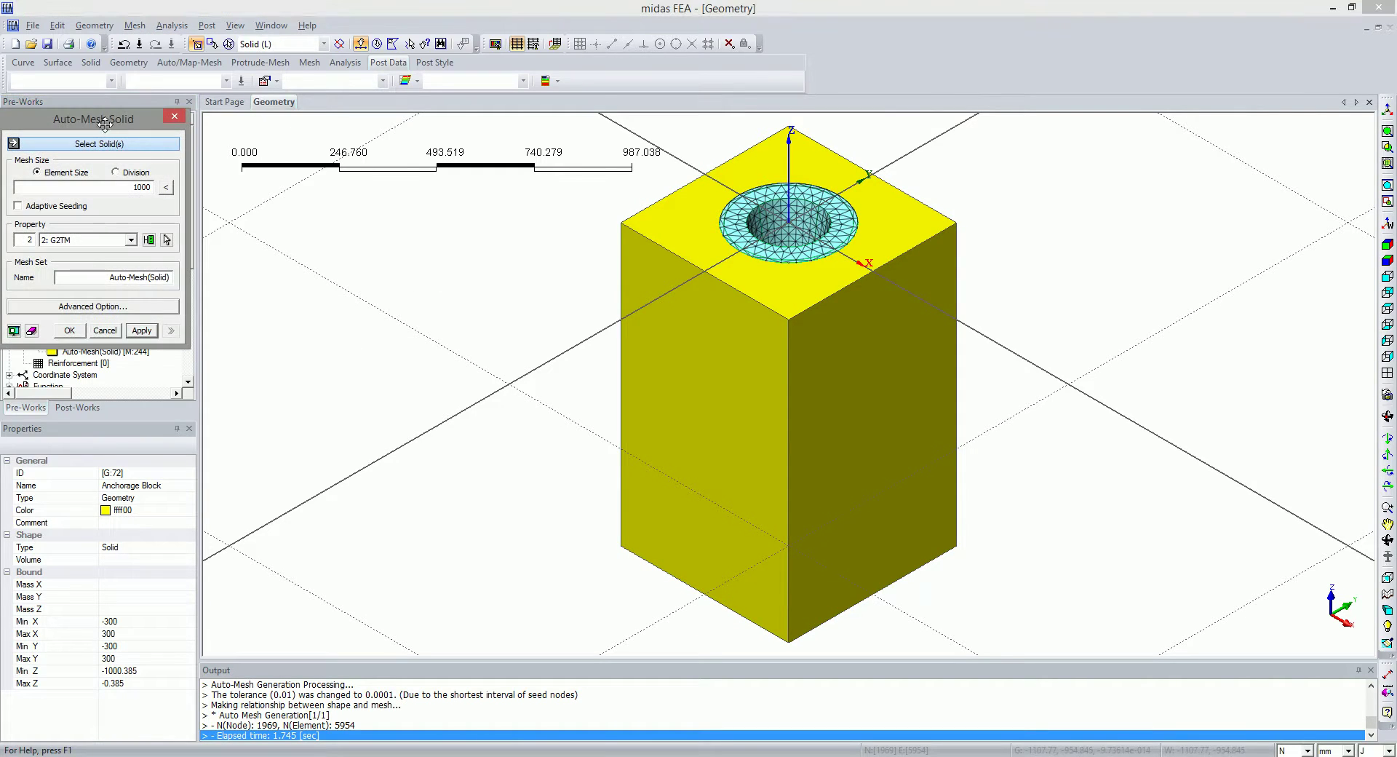
pyautogui.moveTo(152, 216); pyautogui.dragTo(258, 268)
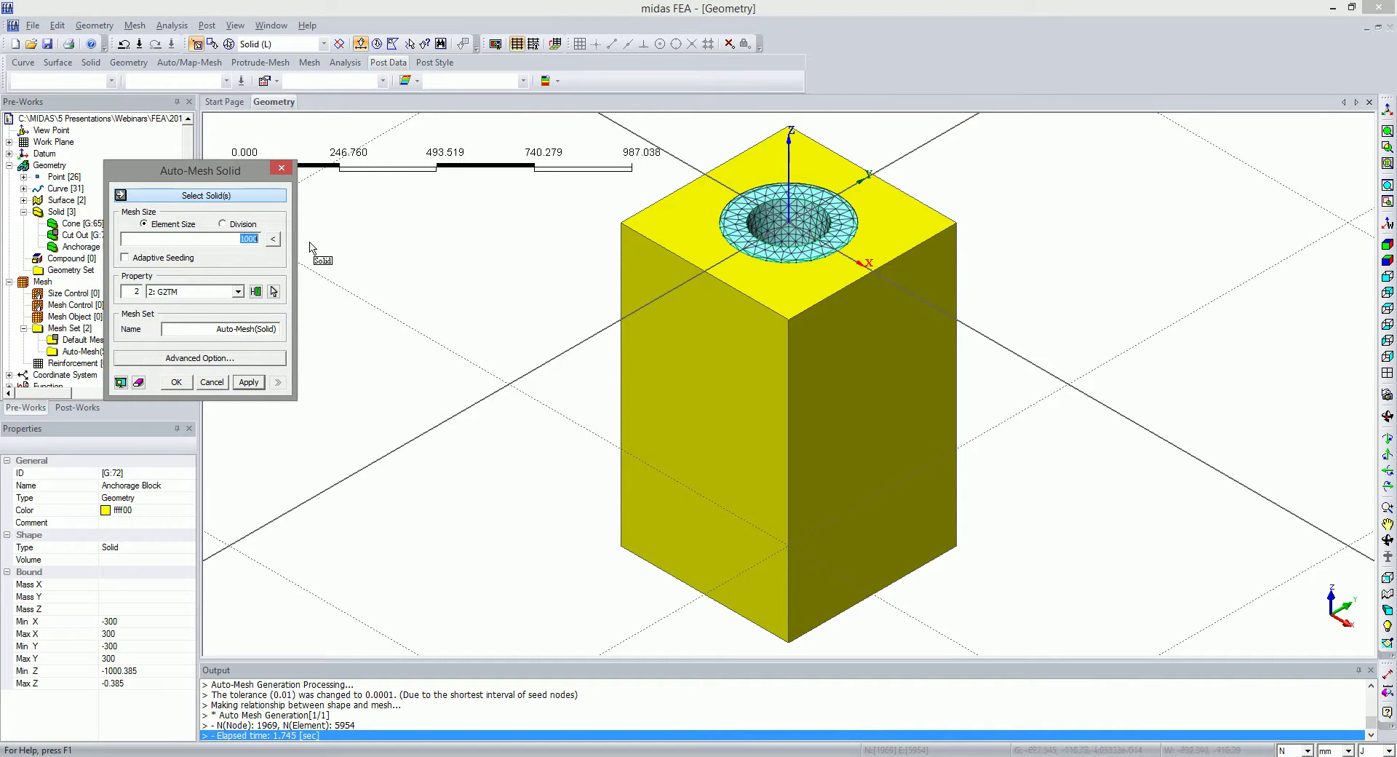
pyautogui.write('40')
pyautogui.moveTo(217, 169); pyautogui.dragTo(321, 172)
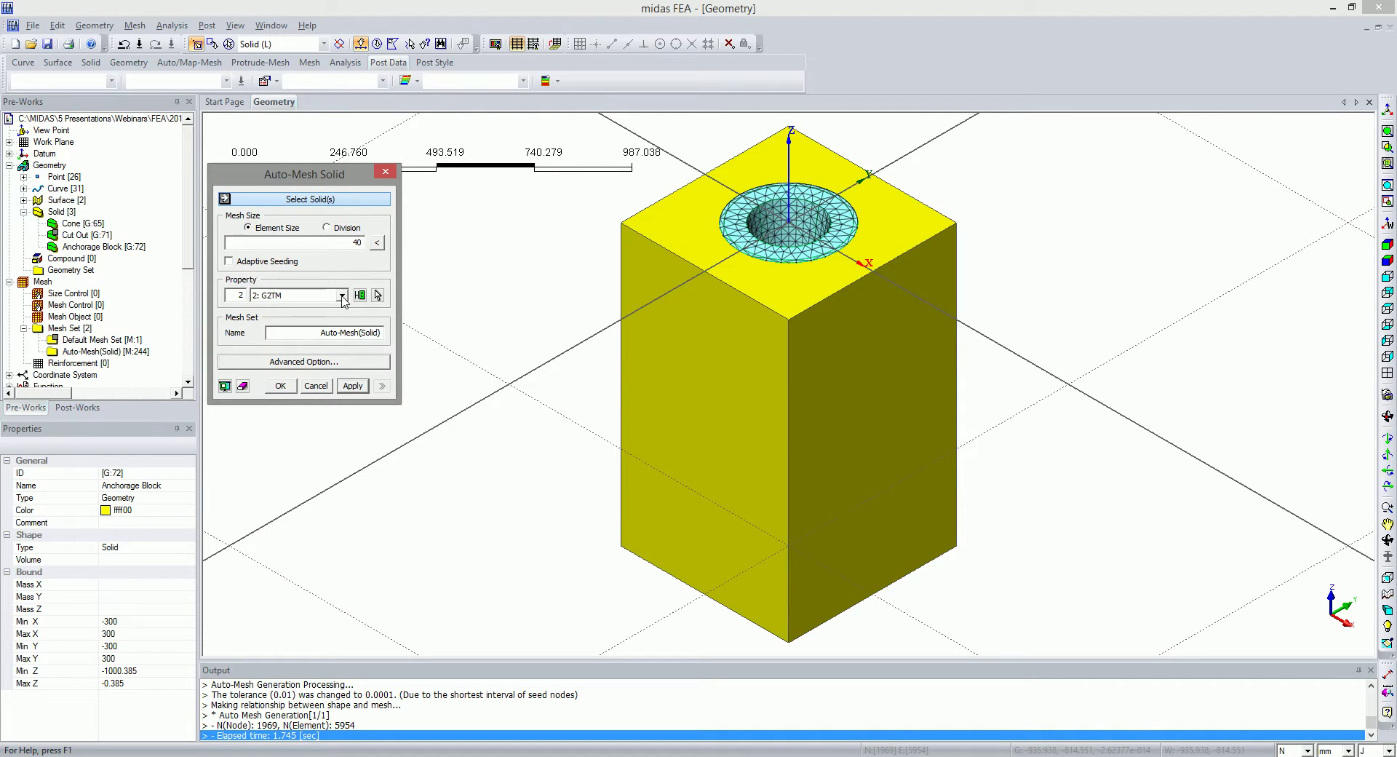
pyautogui.click(315, 332)
pyautogui.write('Anchorage bloc')
pyautogui.moveTo(313, 173); pyautogui.dragTo(323, 195)
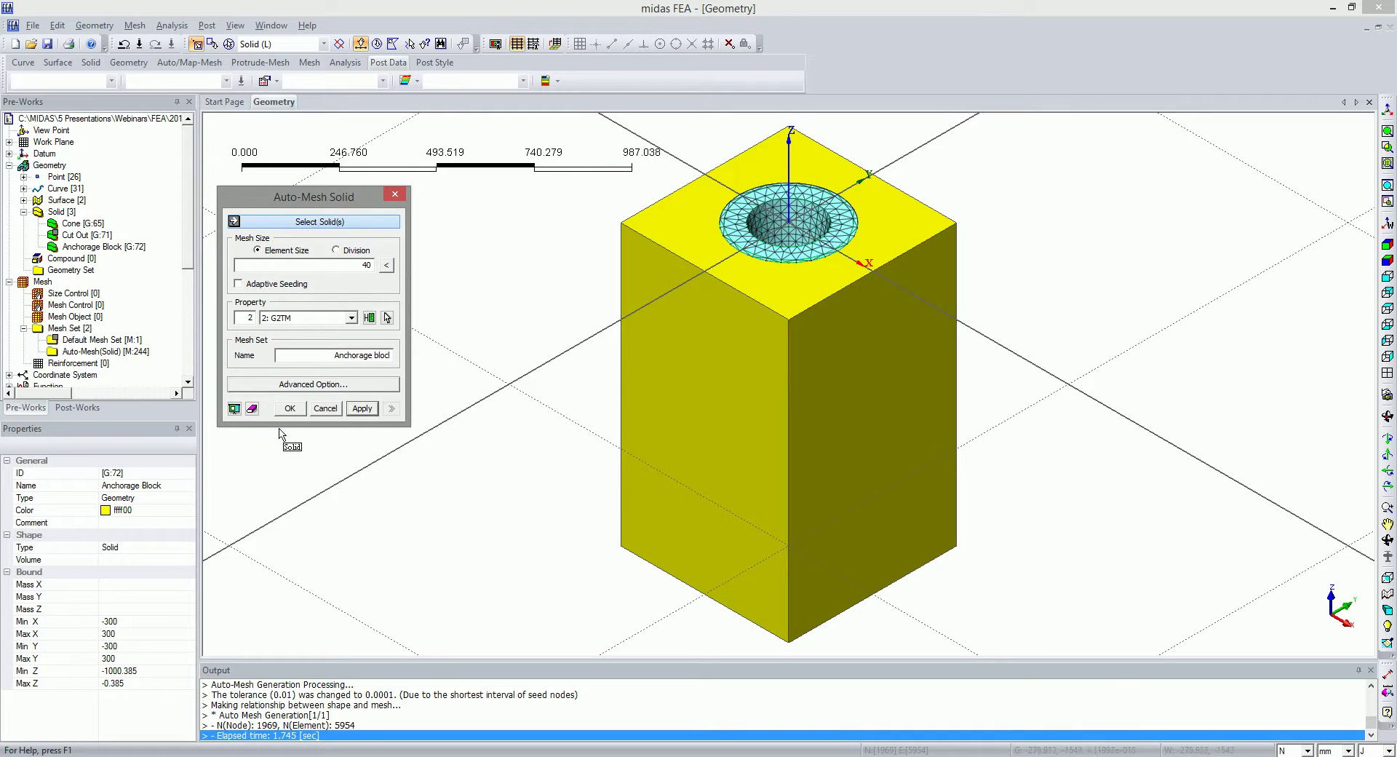
pyautogui.click(233, 409)
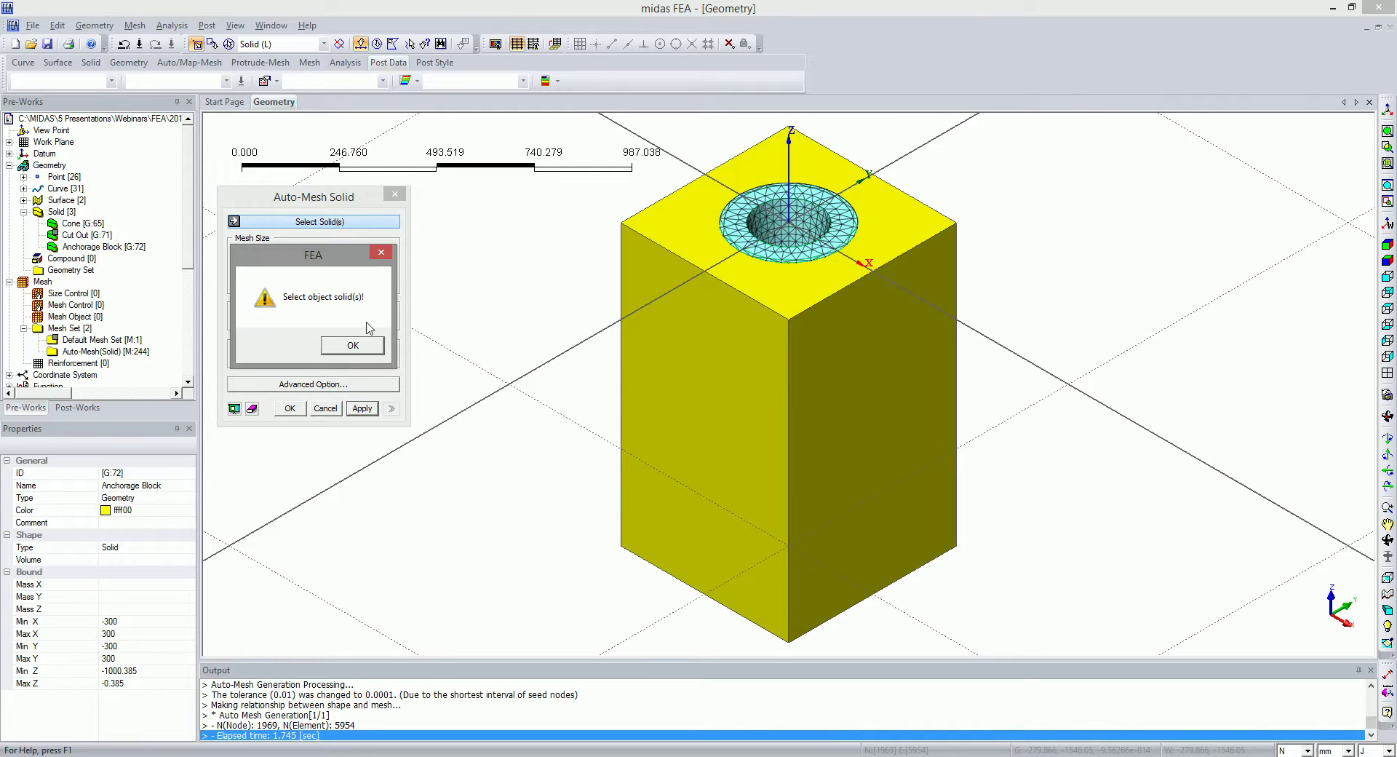
pyautogui.press('Return')
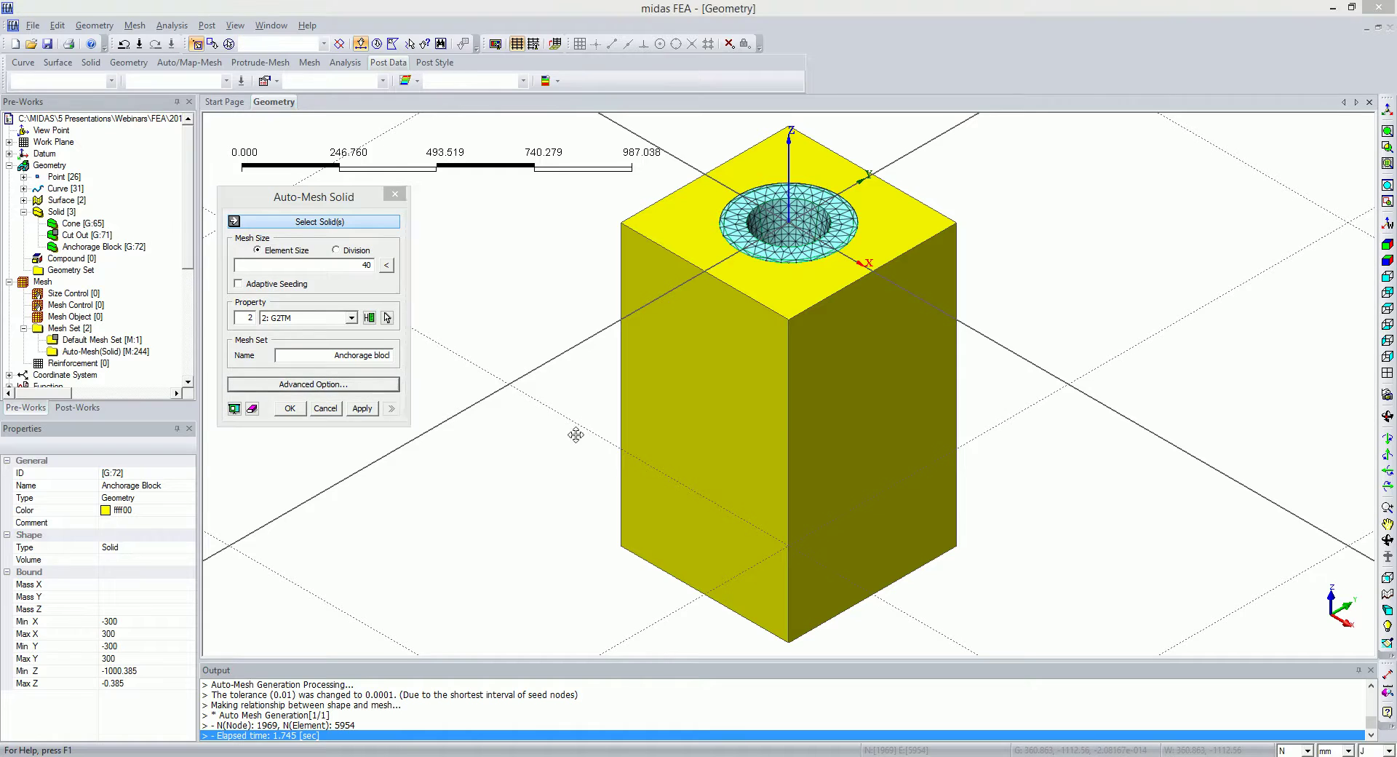
pyautogui.press('Return')
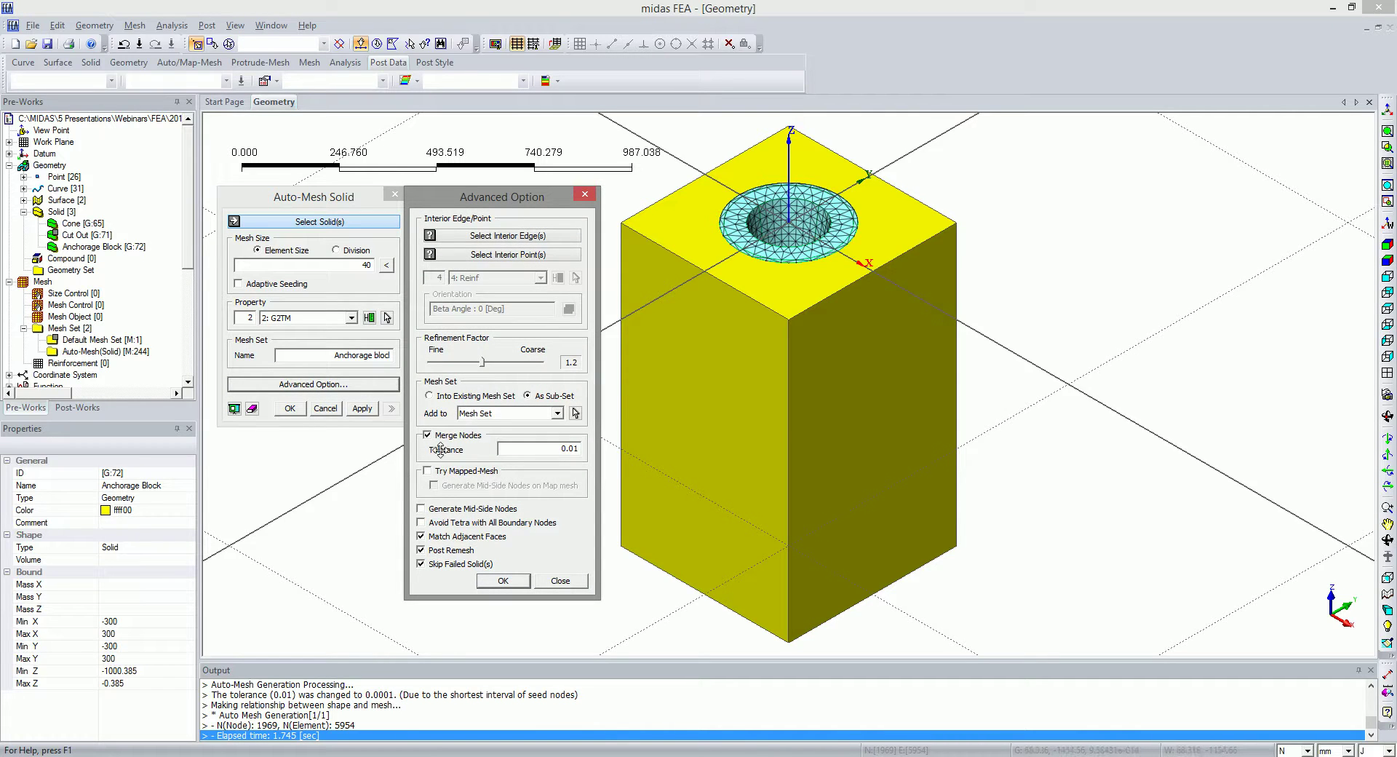
pyautogui.click(584, 193)
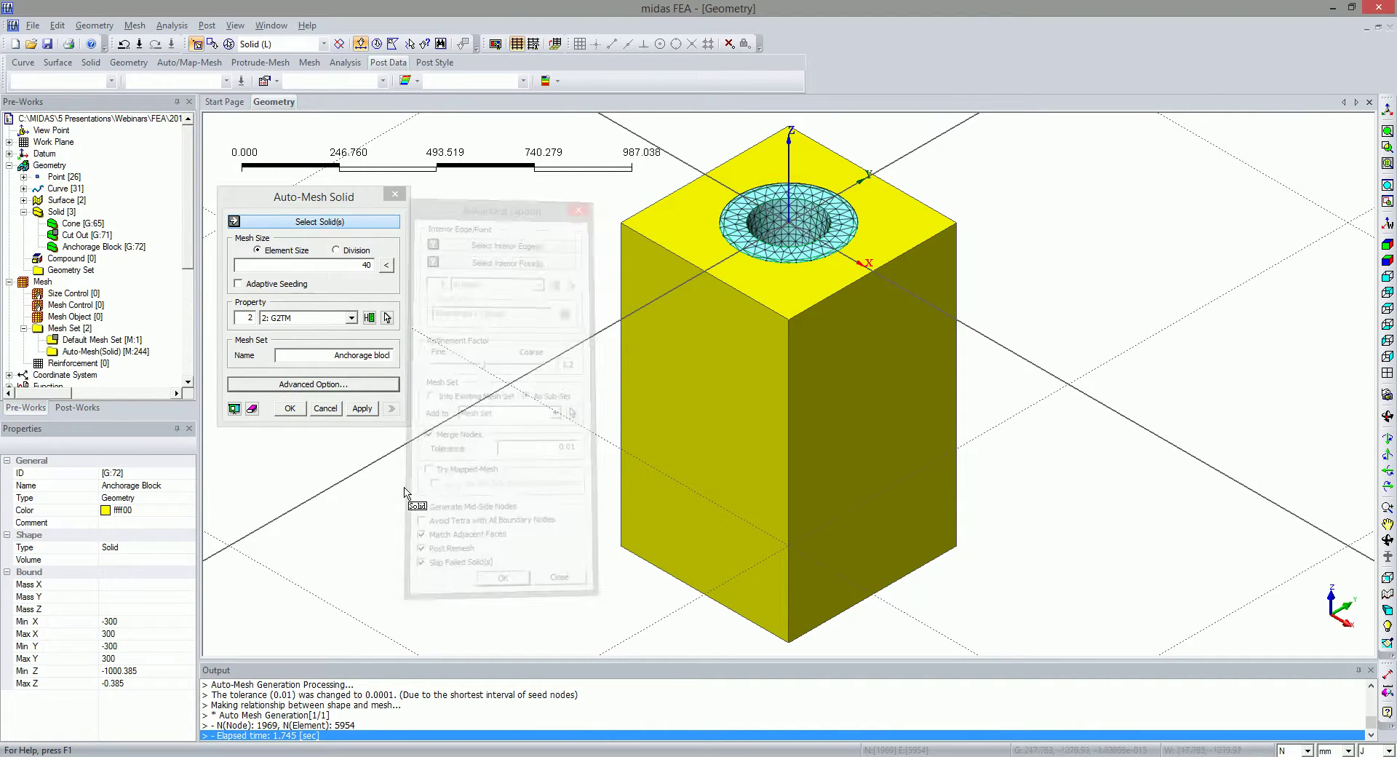
pyautogui.click(290, 409)
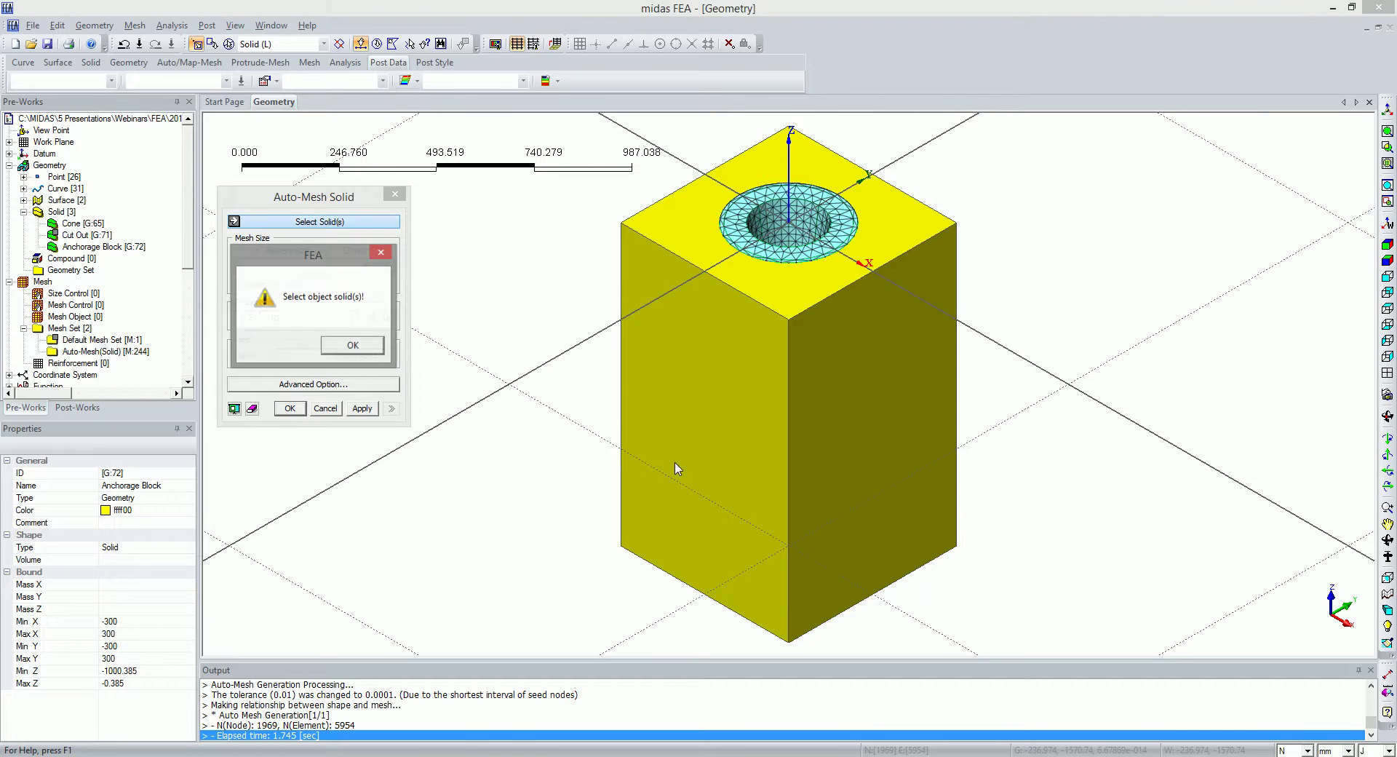
pyautogui.click(342, 352)
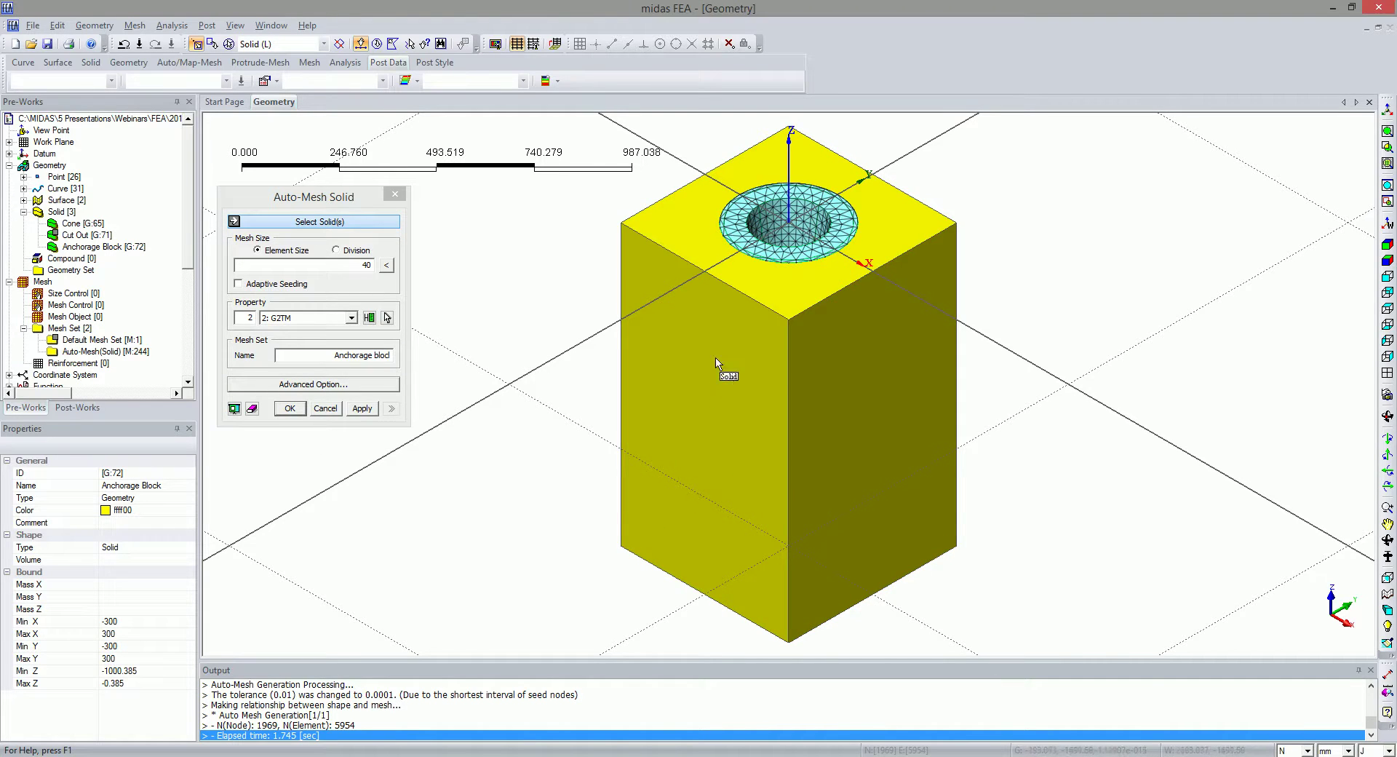
# Select the Anchorage Block as the solid to mesh and generate its mesh
pyautogui.click(781, 320)
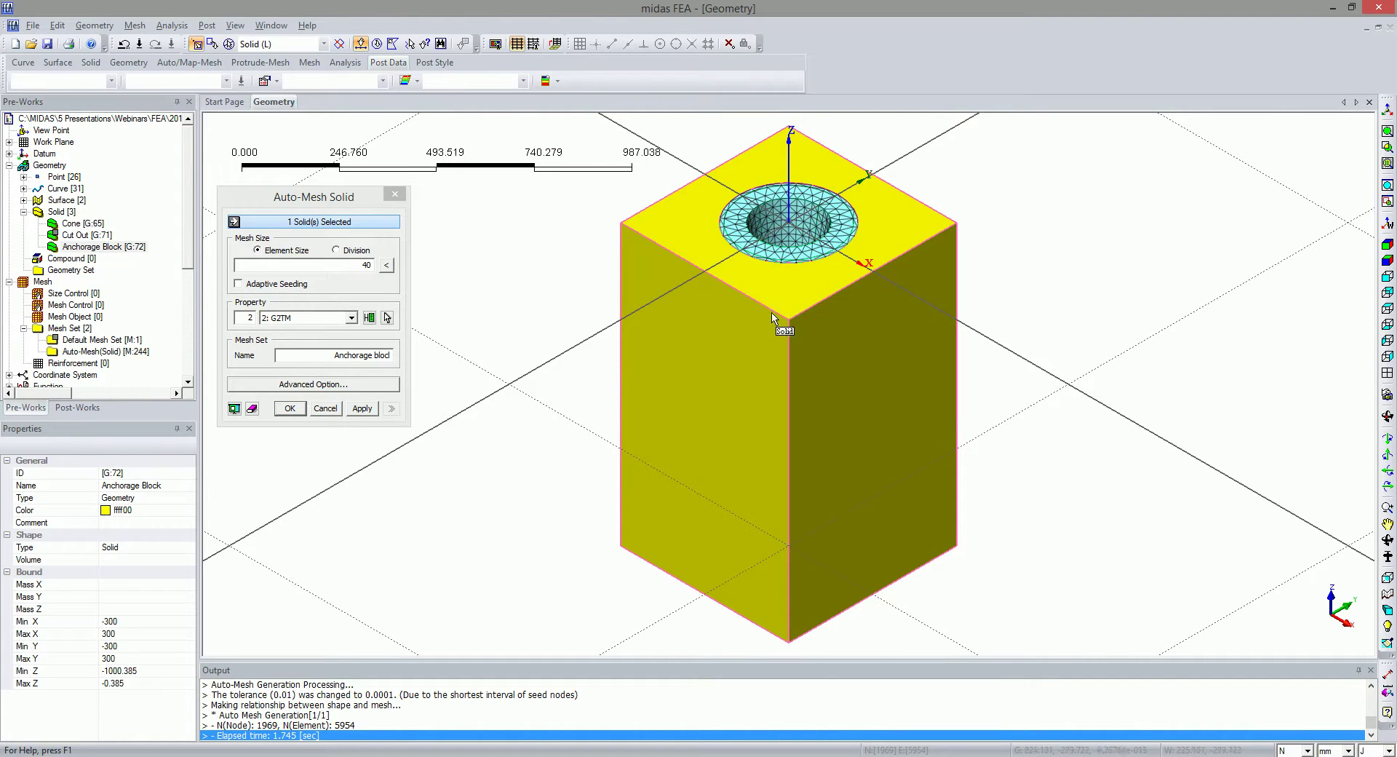
pyautogui.click(300, 408)
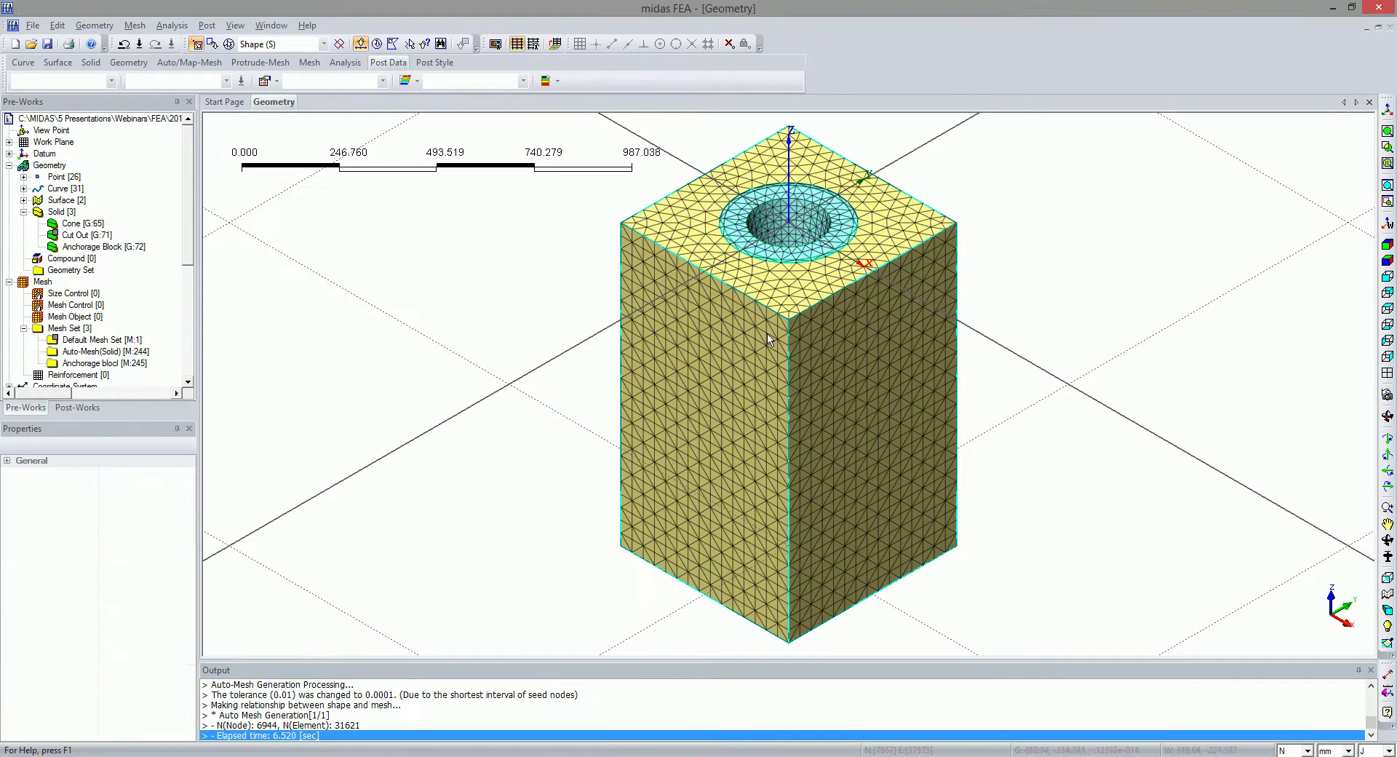
# Display the node IDs of the Auto-Mesh(Solid) and Anchorage blocl mesh sets close to the interface between cone and block
pyautogui.scroll(5, 773, 304)
pyautogui.scroll(6, 774, 304)
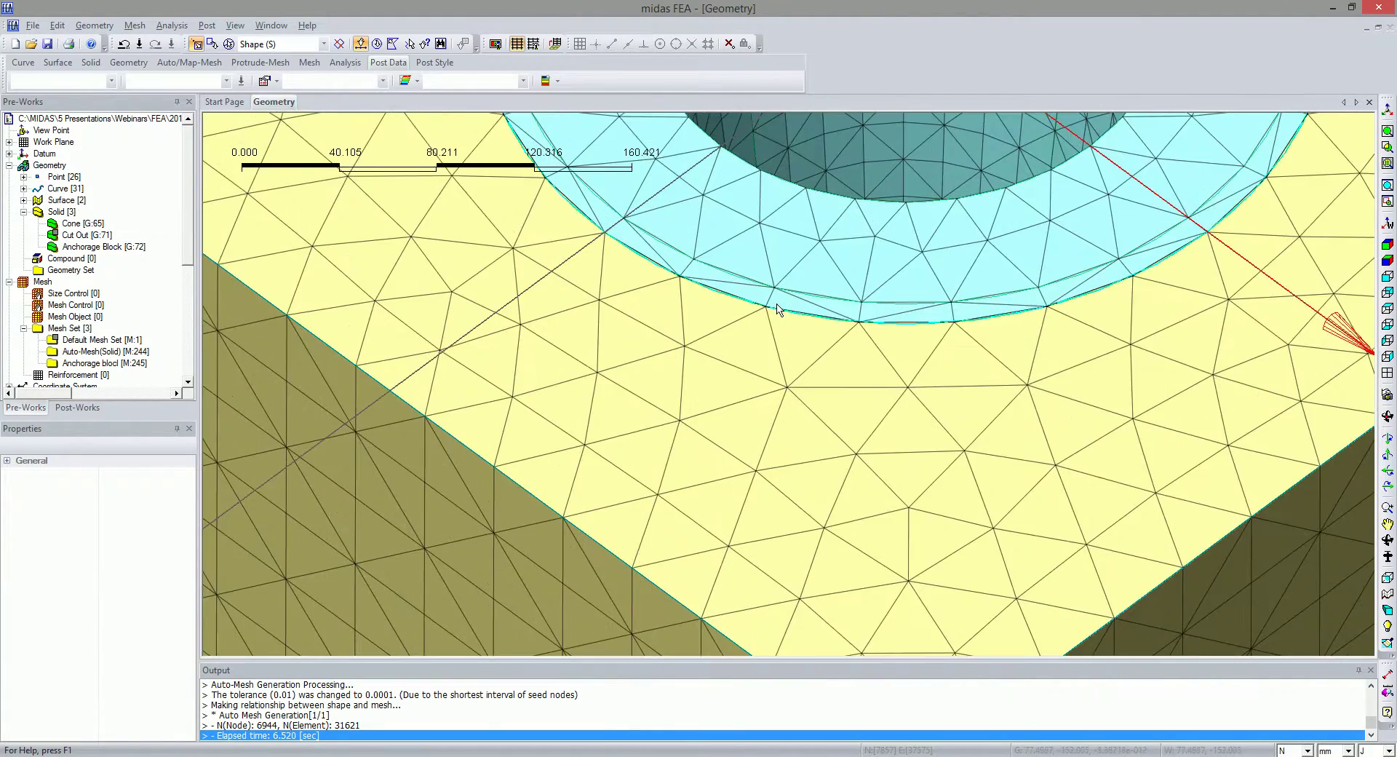
pyautogui.scroll(-2, 113, 310)
pyautogui.click(96, 270)
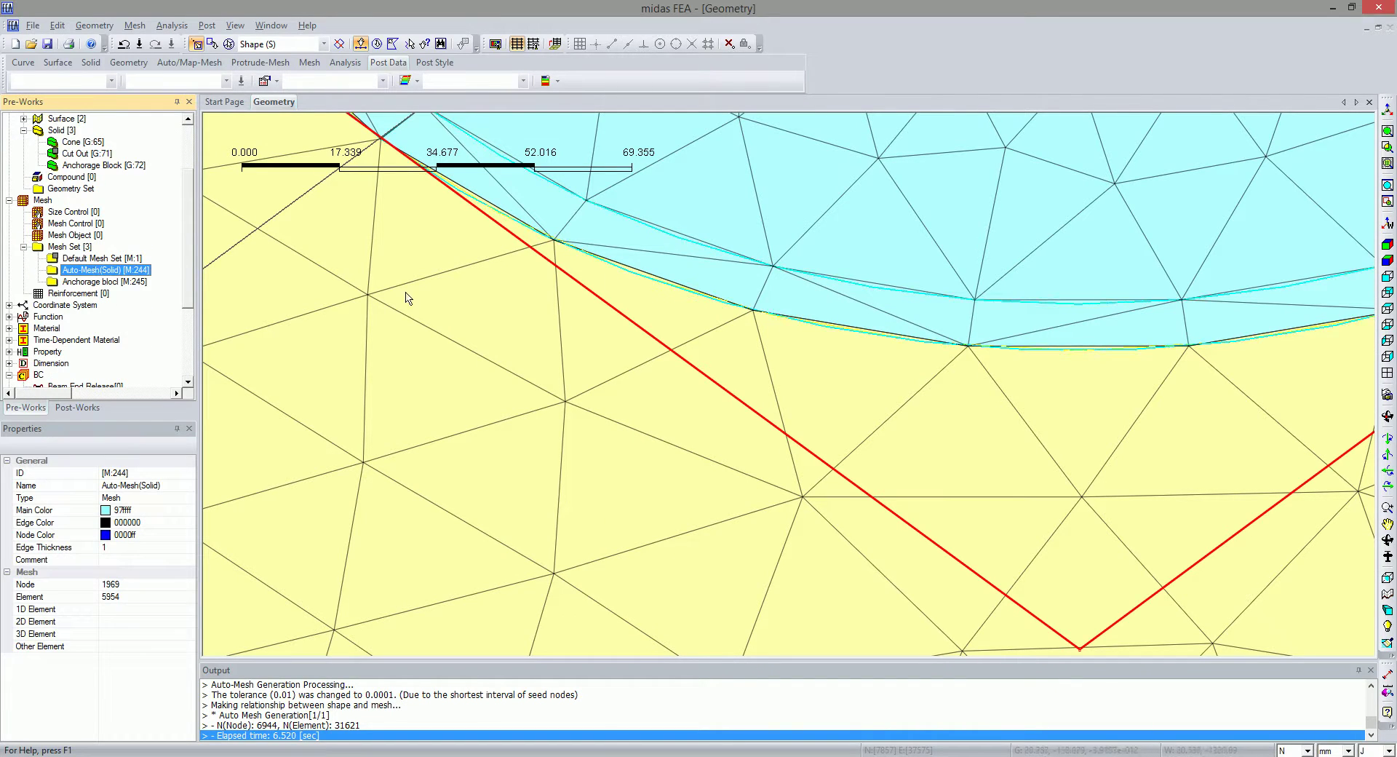
pyautogui.rightClick(97, 272)
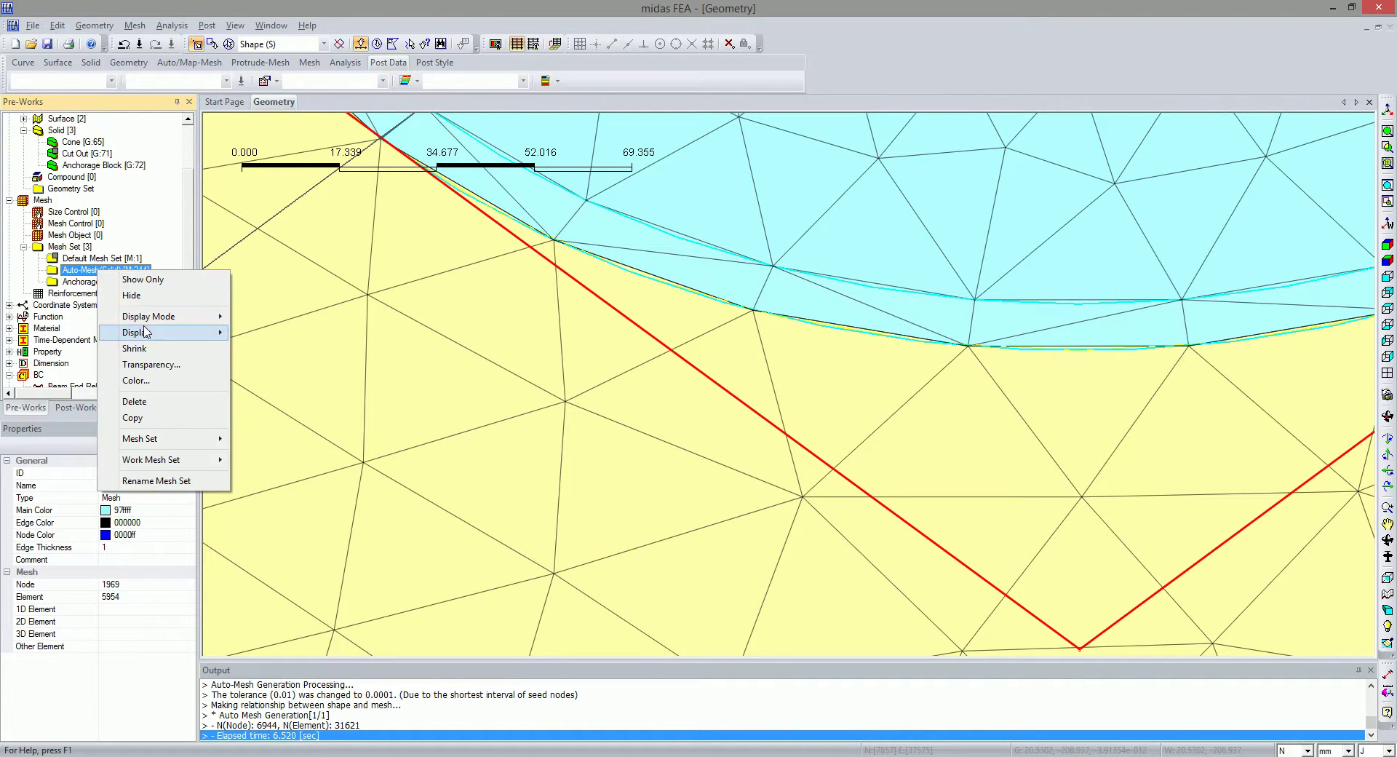
pyautogui.moveTo(172, 336)
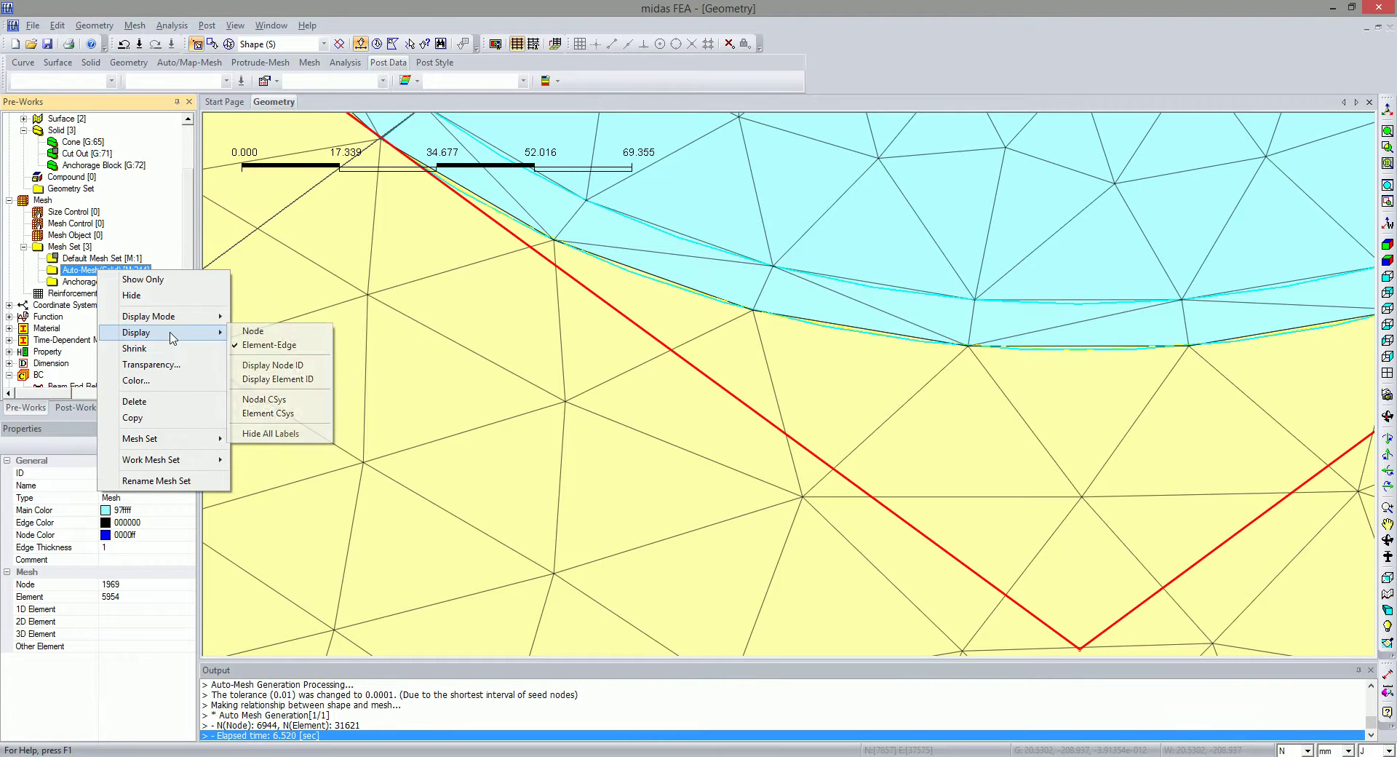
pyautogui.click(270, 367)
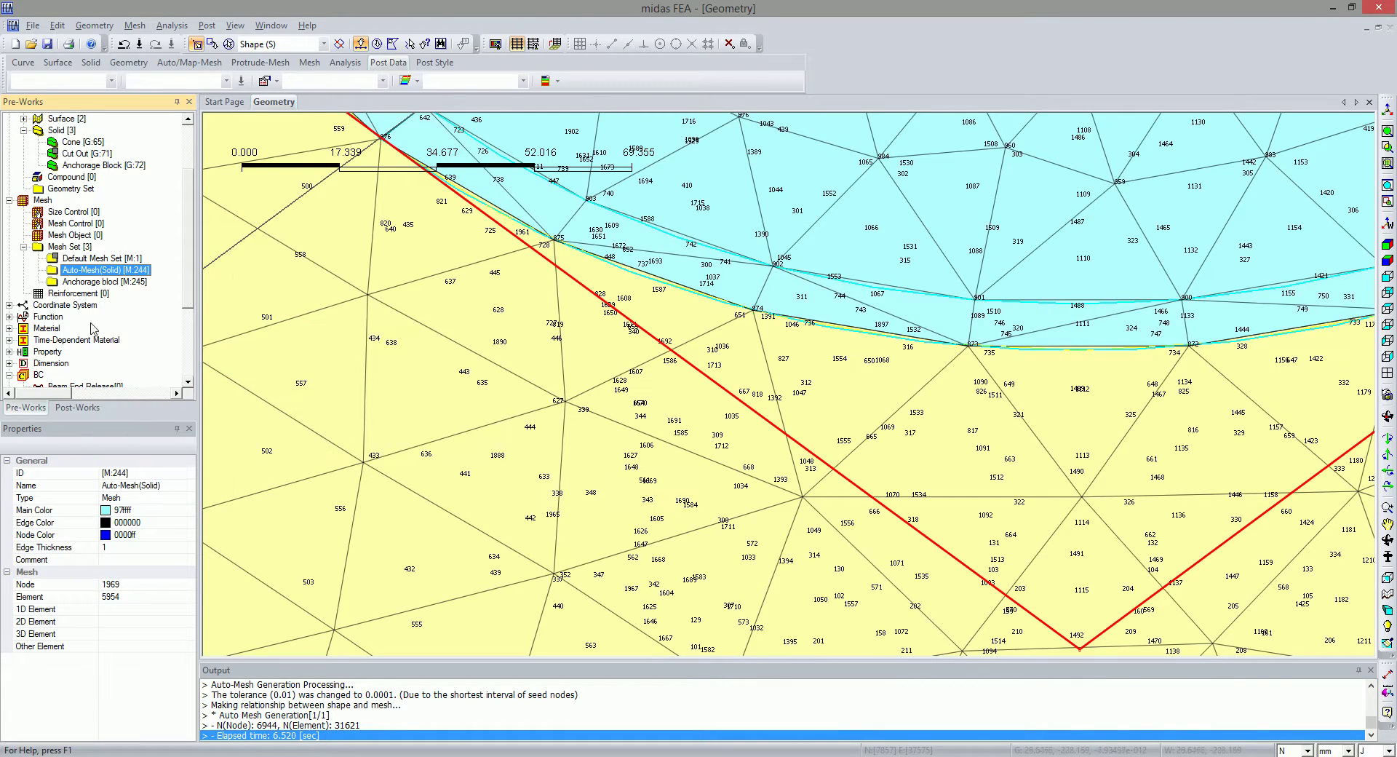
pyautogui.rightClick(91, 283)
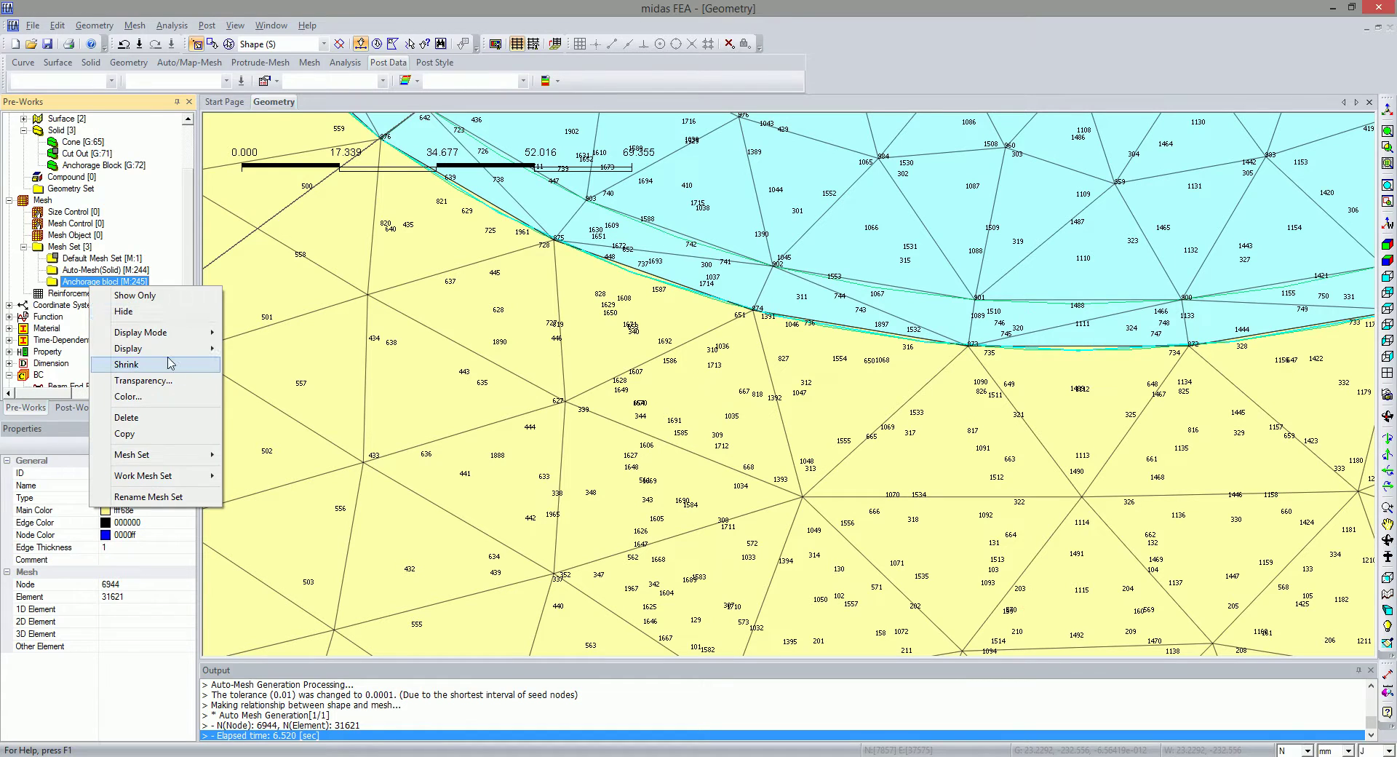
pyautogui.moveTo(170, 351)
pyautogui.click(270, 380)
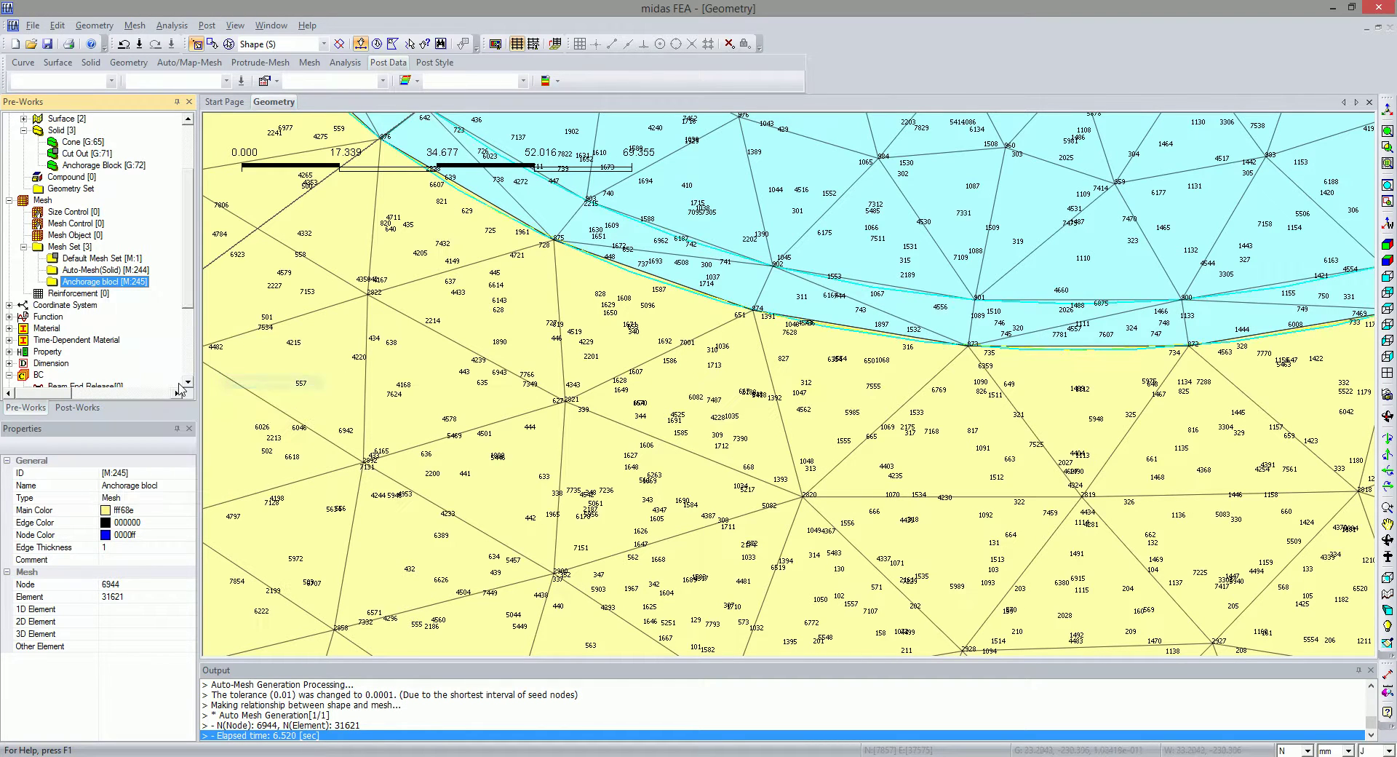
# Show both solid mesh sets with shrunken elements and examine the node IDs shared along the cone-to-block interface
pyautogui.click(93, 271)
pyautogui.rightClick(77, 282)
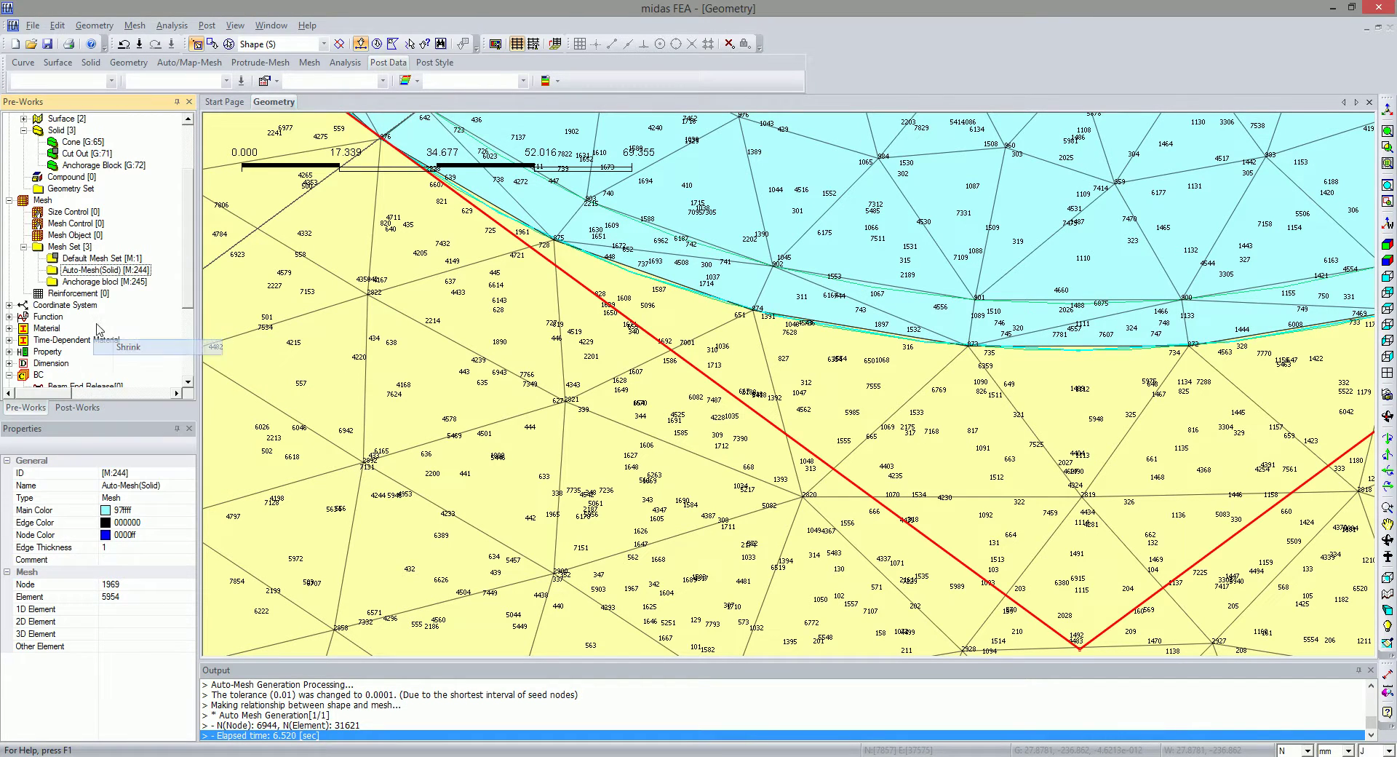
pyautogui.click(122, 359)
pyautogui.rightClick(77, 282)
pyautogui.click(117, 359)
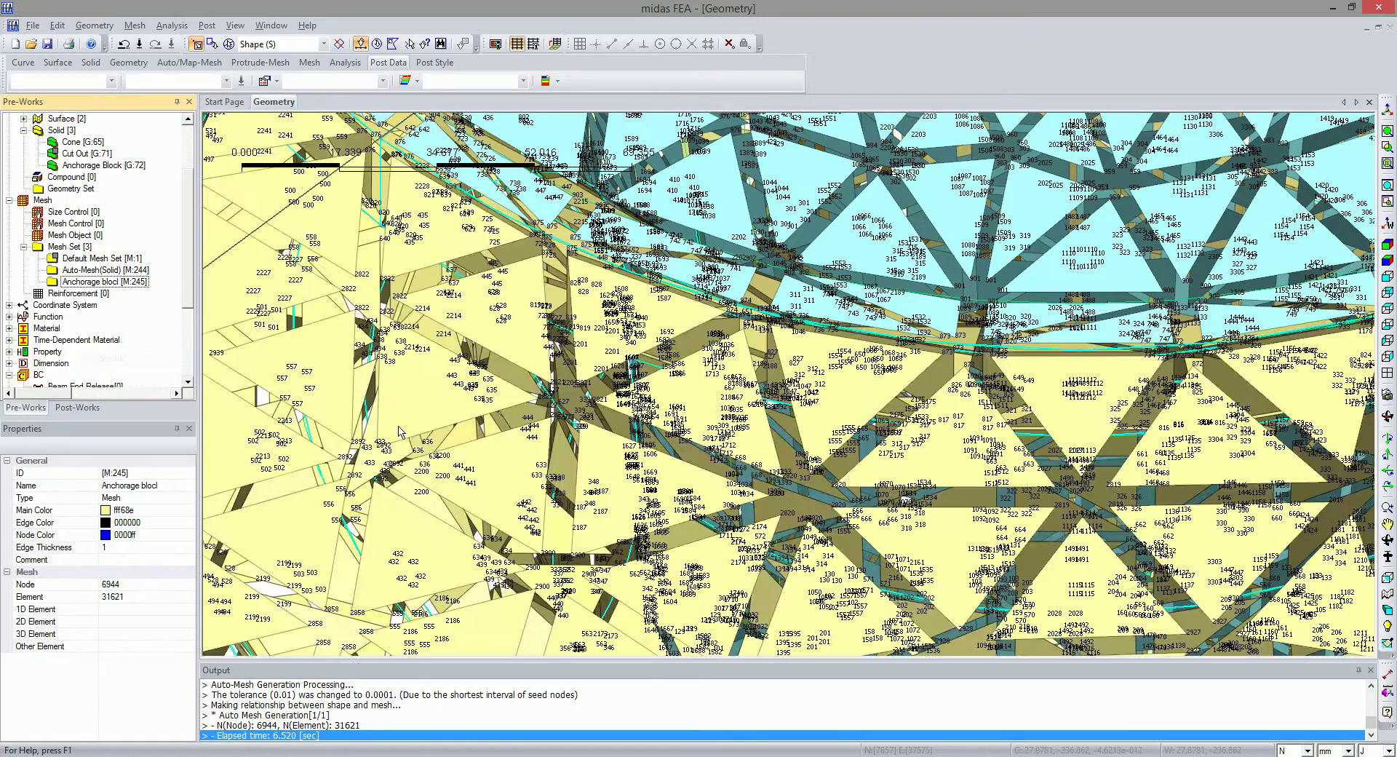
pyautogui.scroll(5, 619, 403)
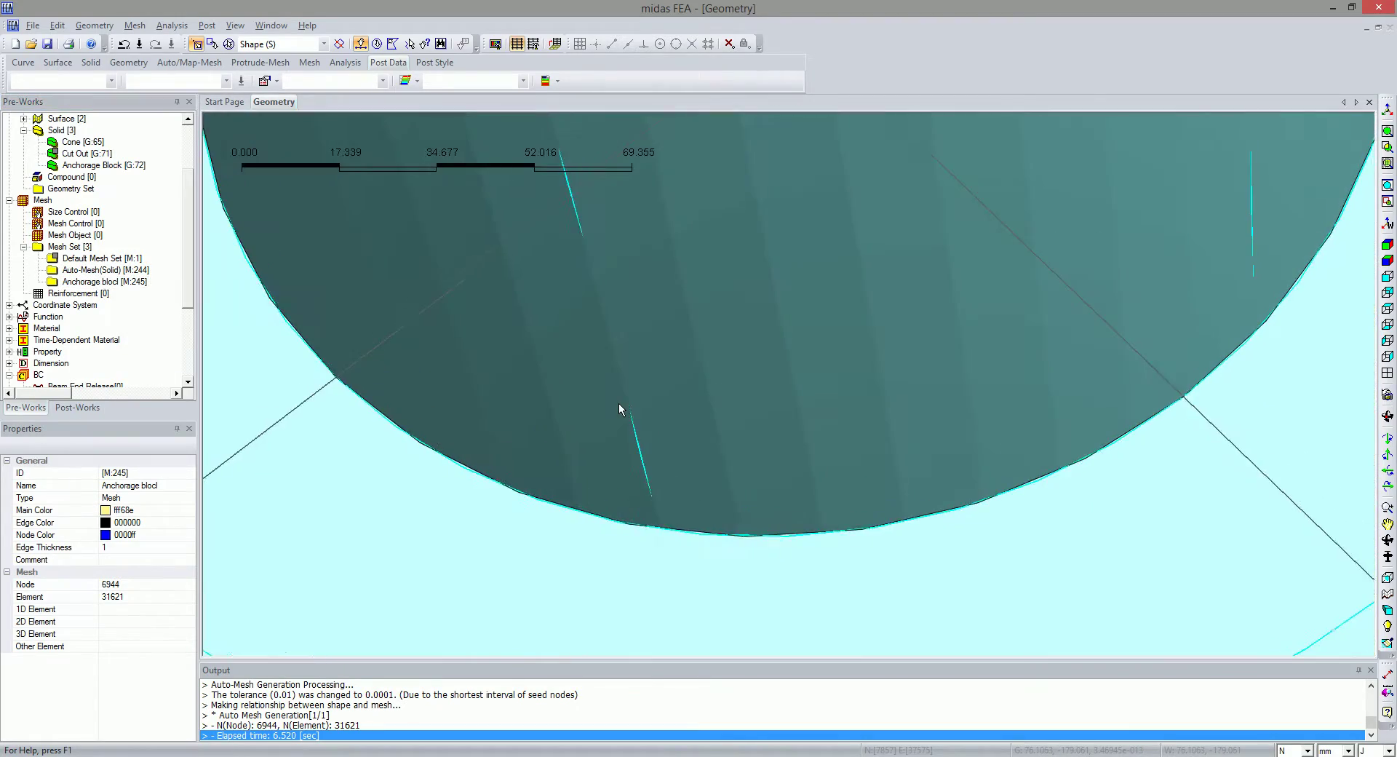
pyautogui.scroll(3, 561, 386)
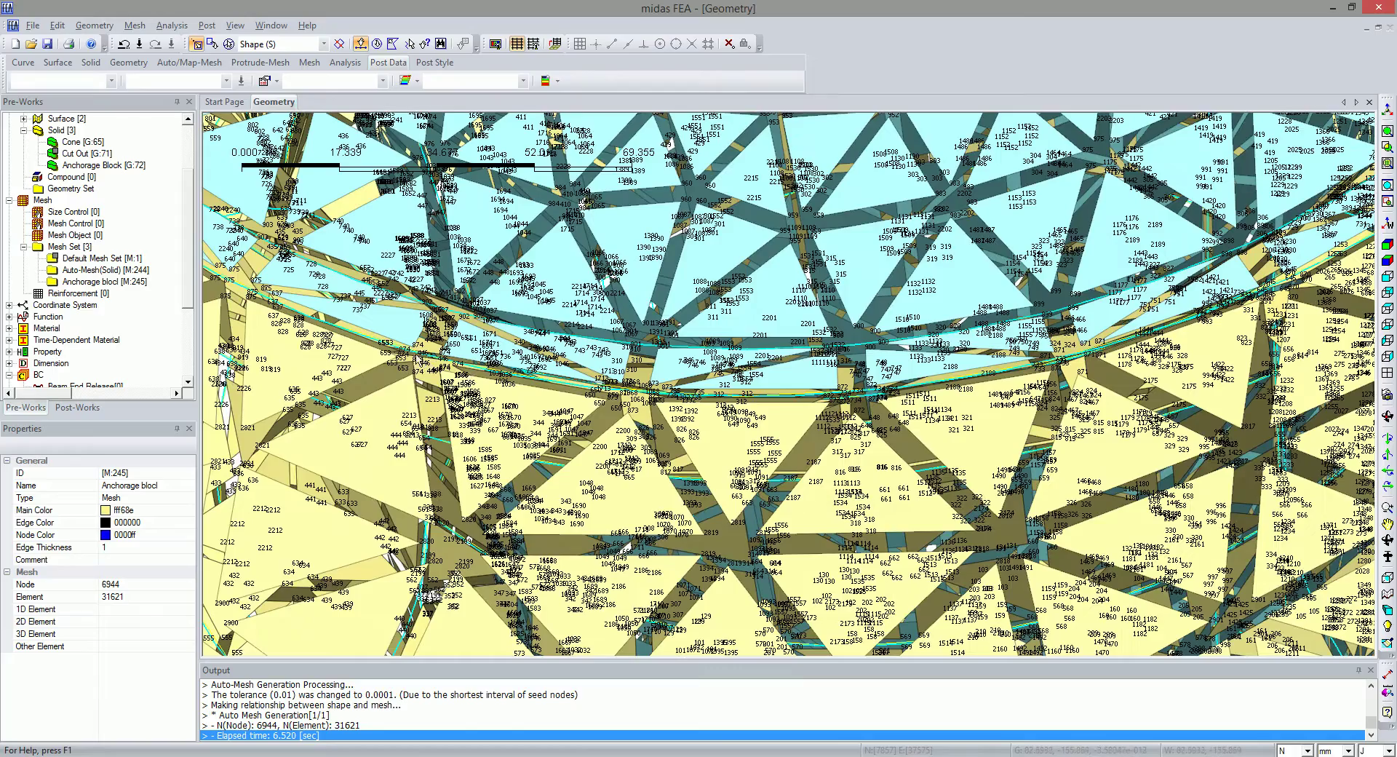
pyautogui.scroll(2, 412, 362)
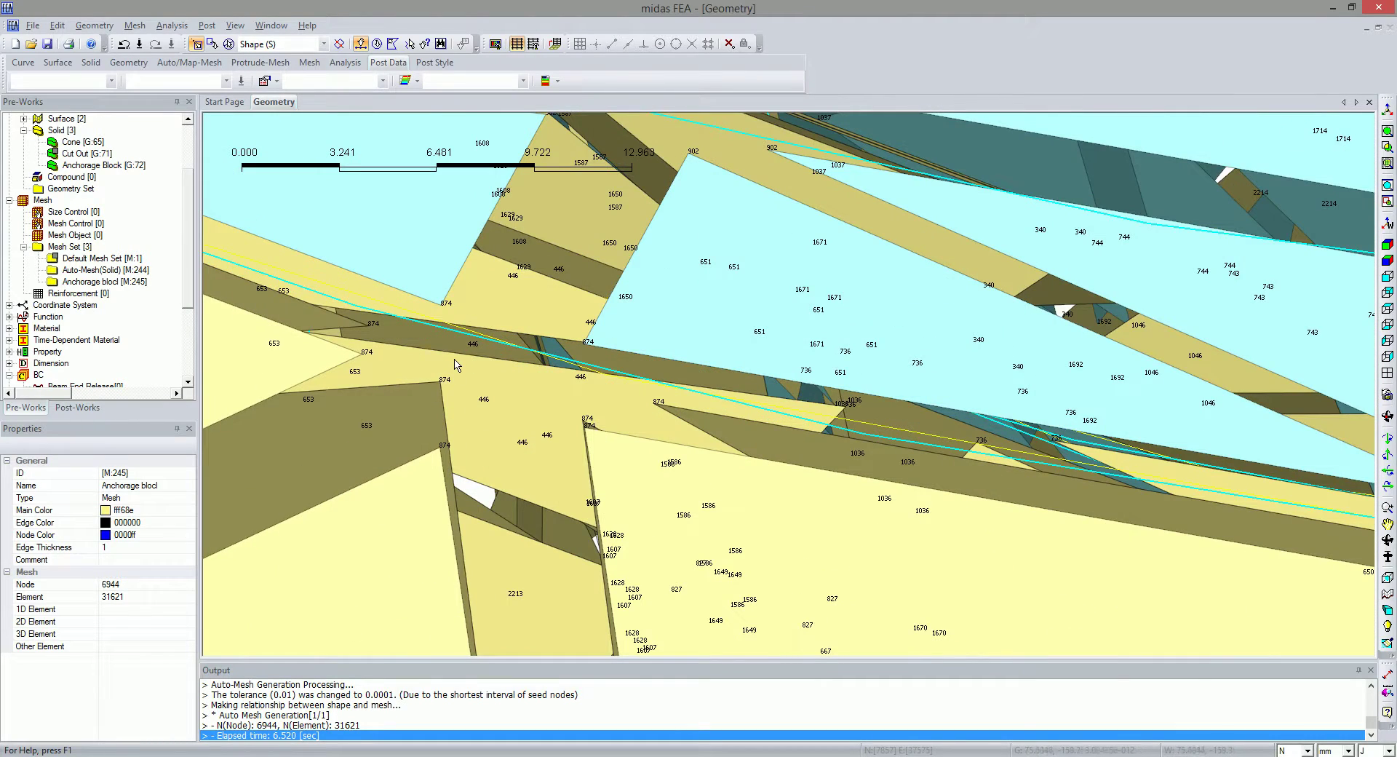
pyautogui.scroll(1, 452, 364)
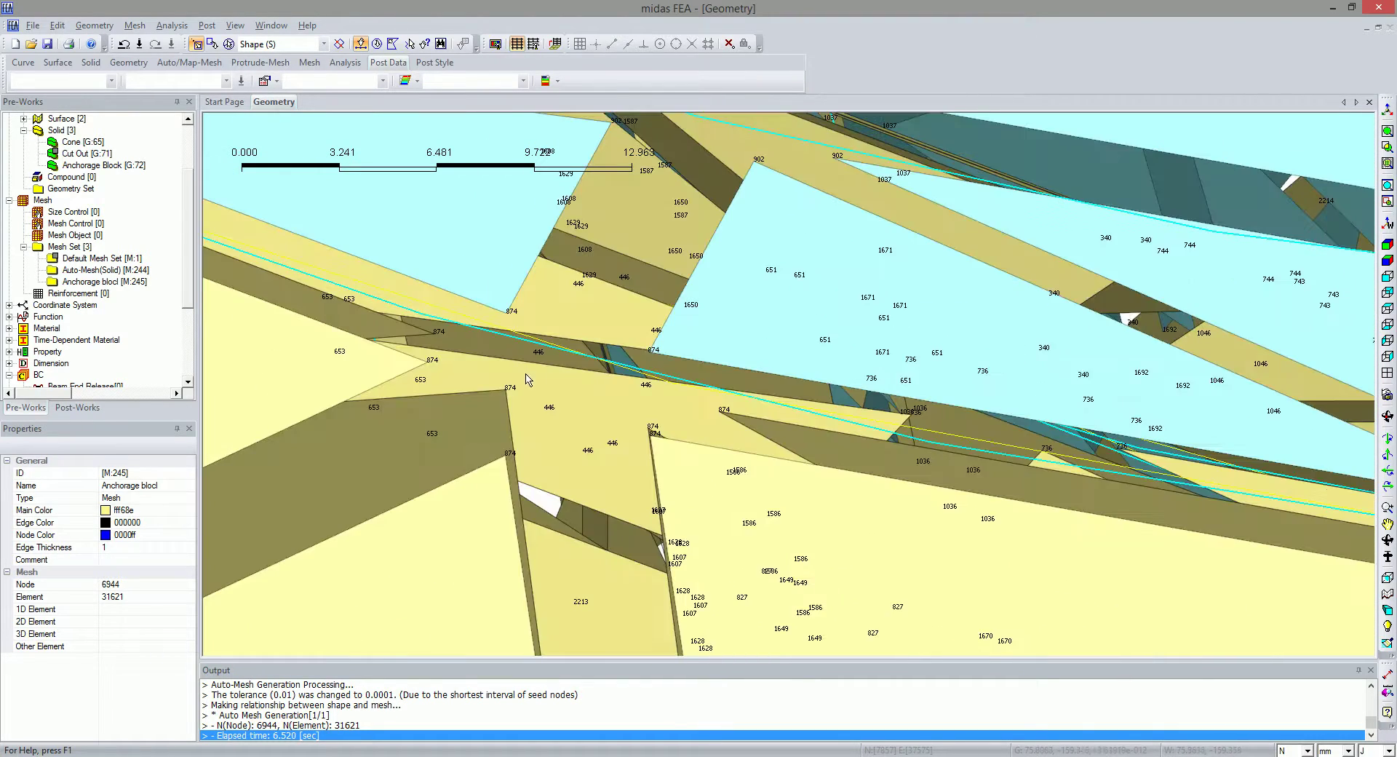
pyautogui.scroll(1, 480, 377)
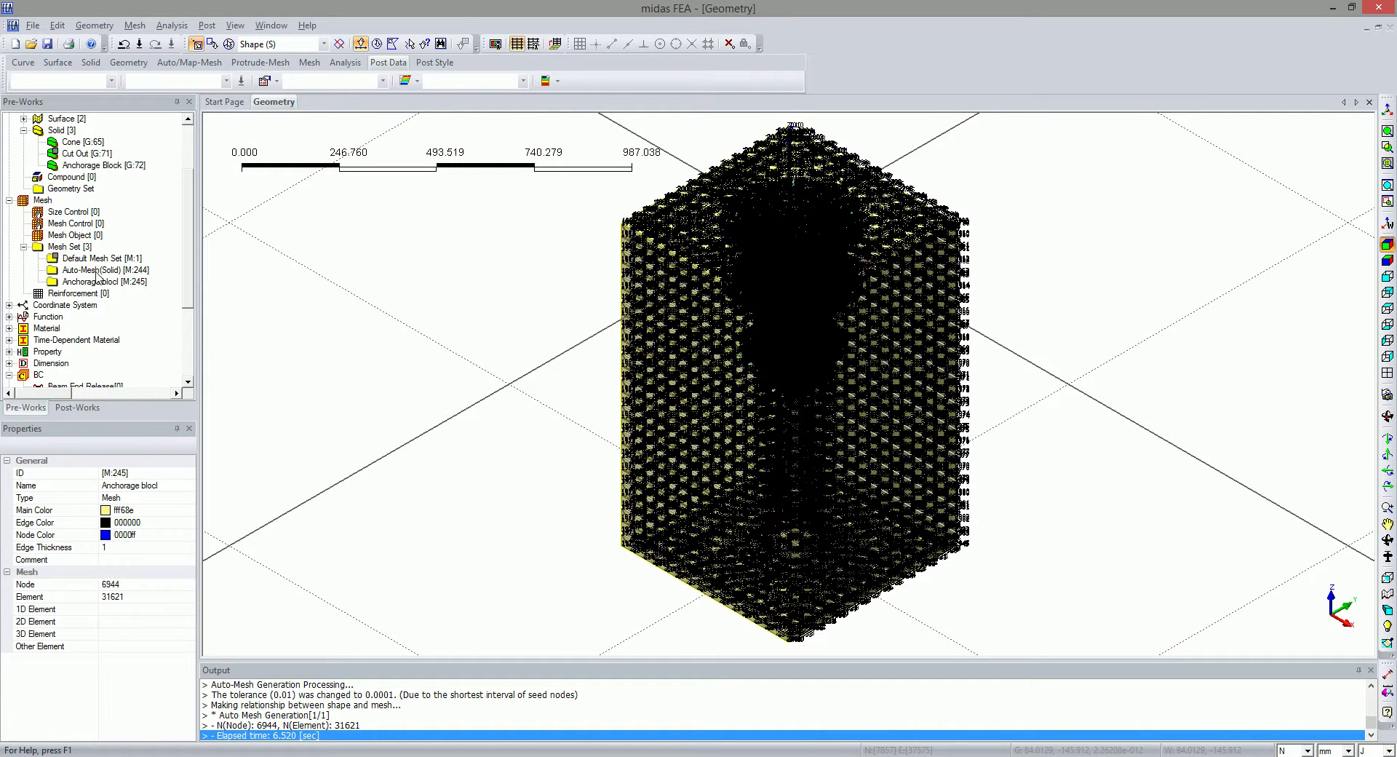
# Turn off the node ID labels of the Auto-Mesh(Solid) and Anchorage blocl mesh sets
pyautogui.rightClick(91, 272)
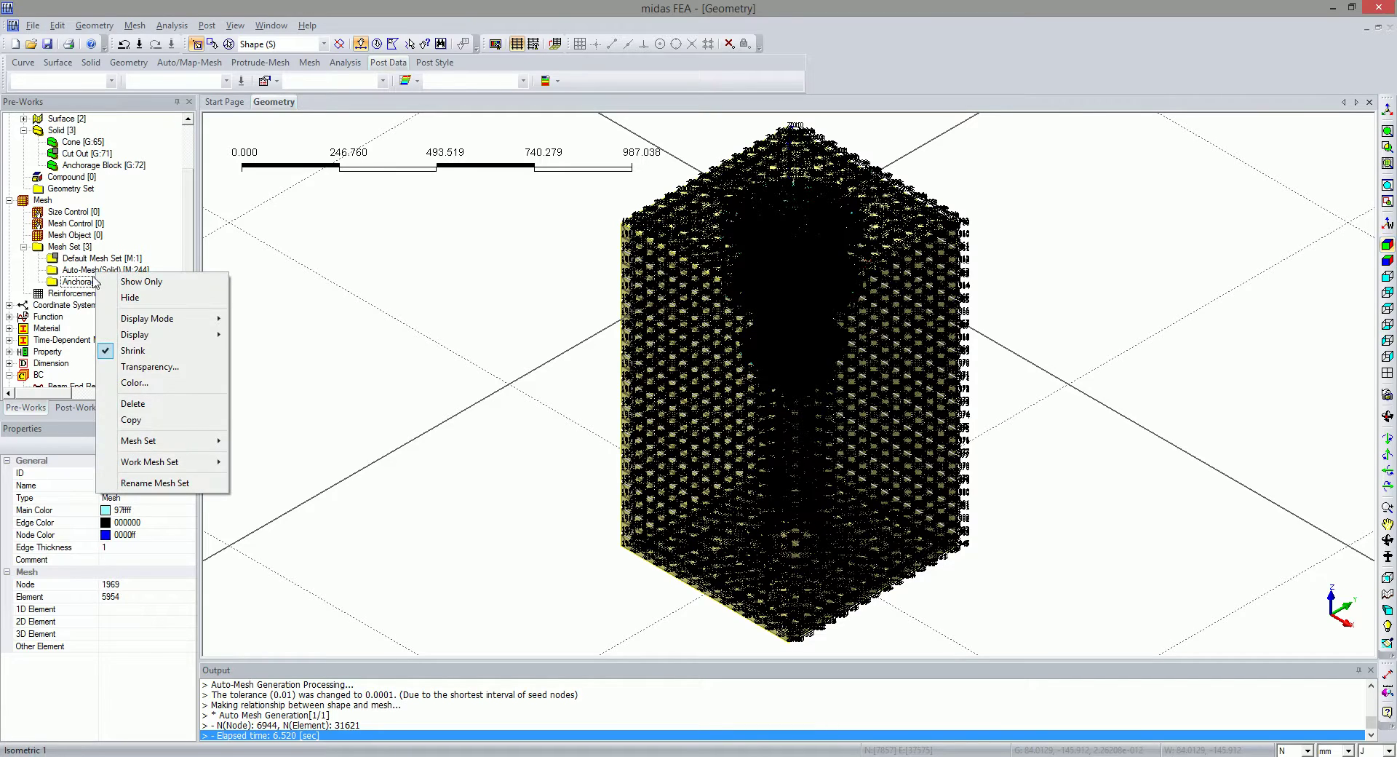
pyautogui.moveTo(211, 335)
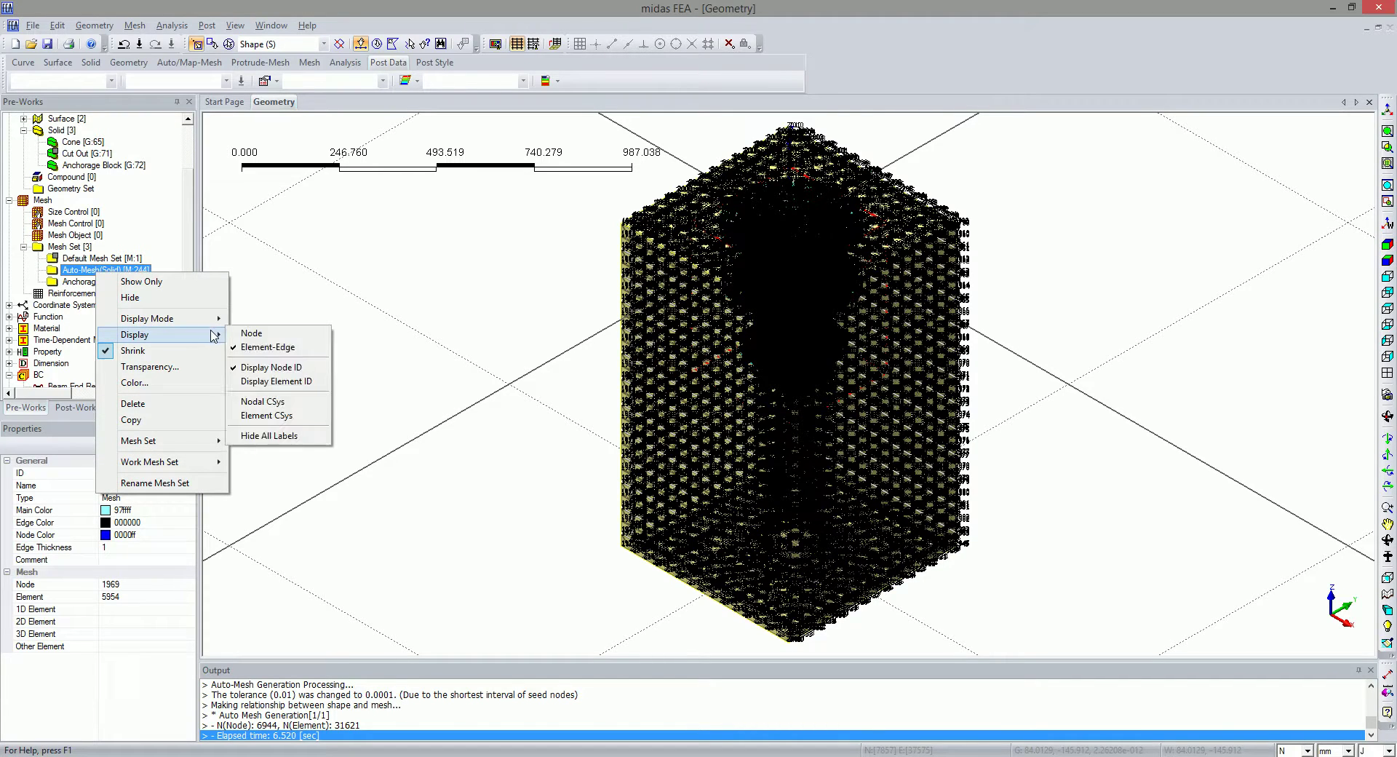
pyautogui.click(269, 368)
pyautogui.click(92, 283)
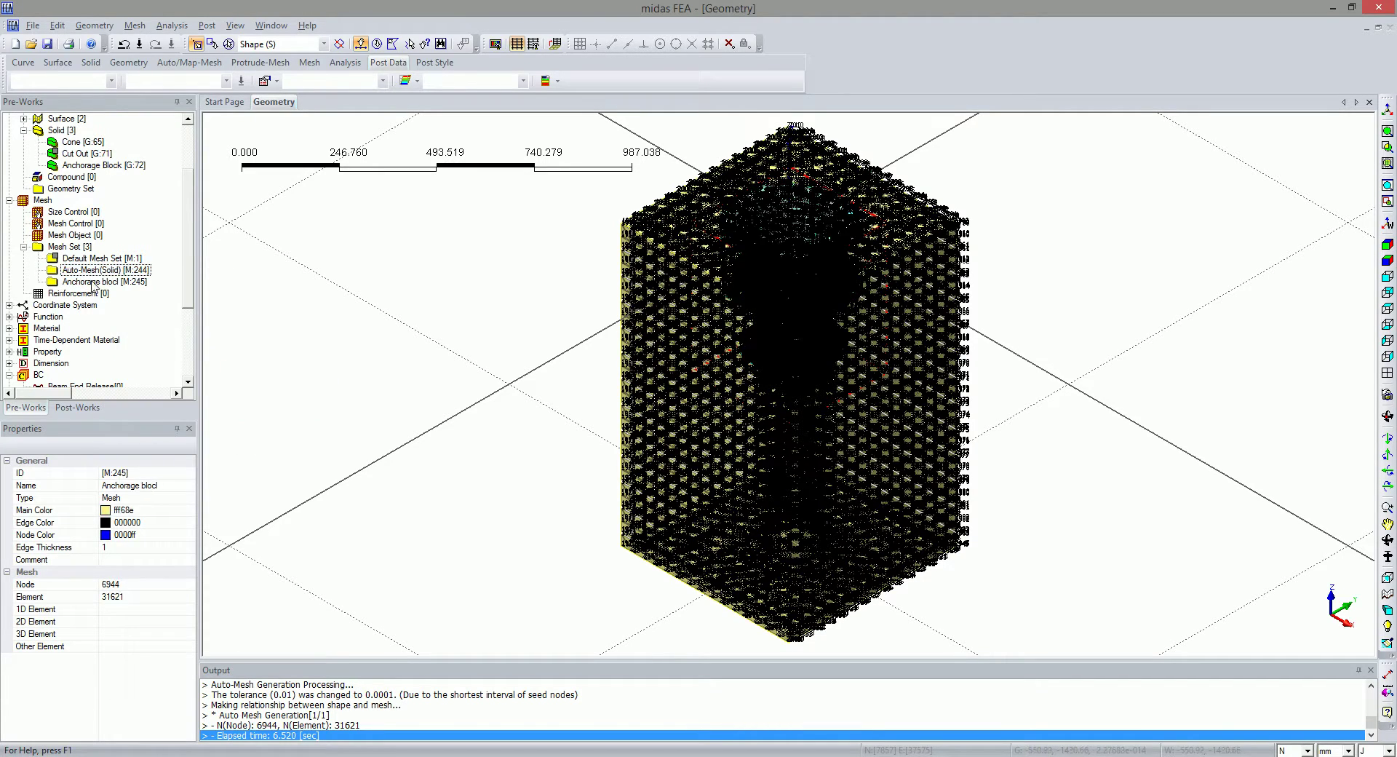
pyautogui.rightClick(93, 283)
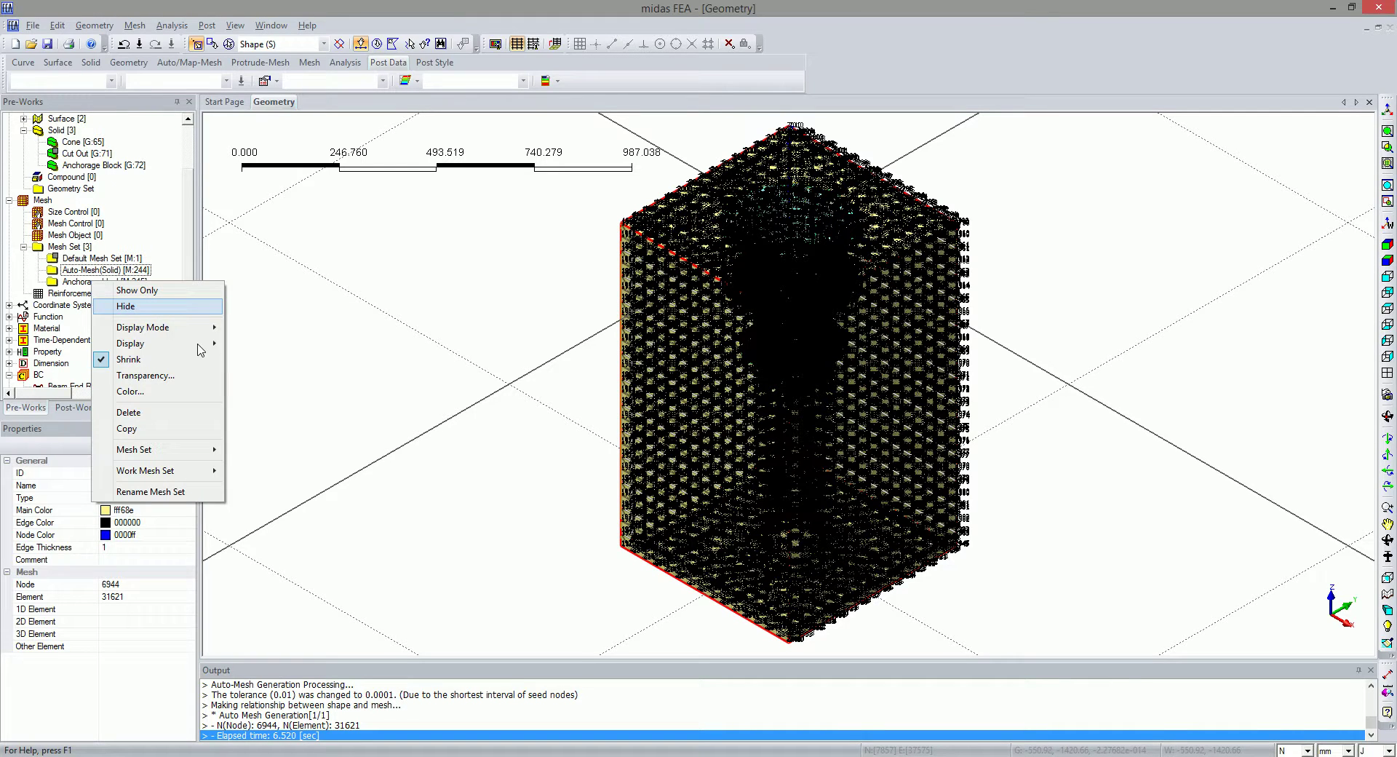
pyautogui.moveTo(211, 345)
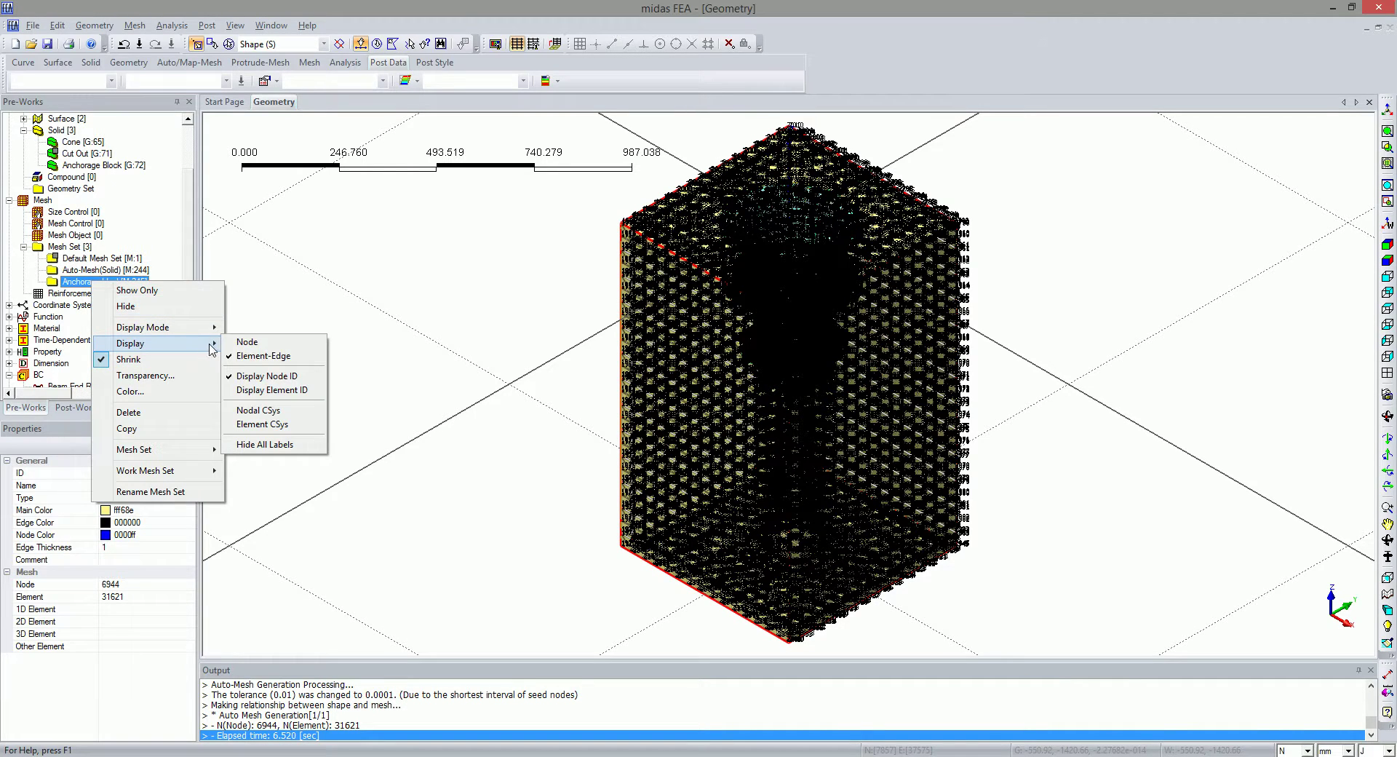
pyautogui.click(256, 376)
# Turn off the shrunken element display for the Auto-Mesh(Solid) and Anchorage blocl mesh sets
pyautogui.click(92, 274)
pyautogui.rightClick(93, 275)
pyautogui.click(152, 362)
pyautogui.click(101, 283)
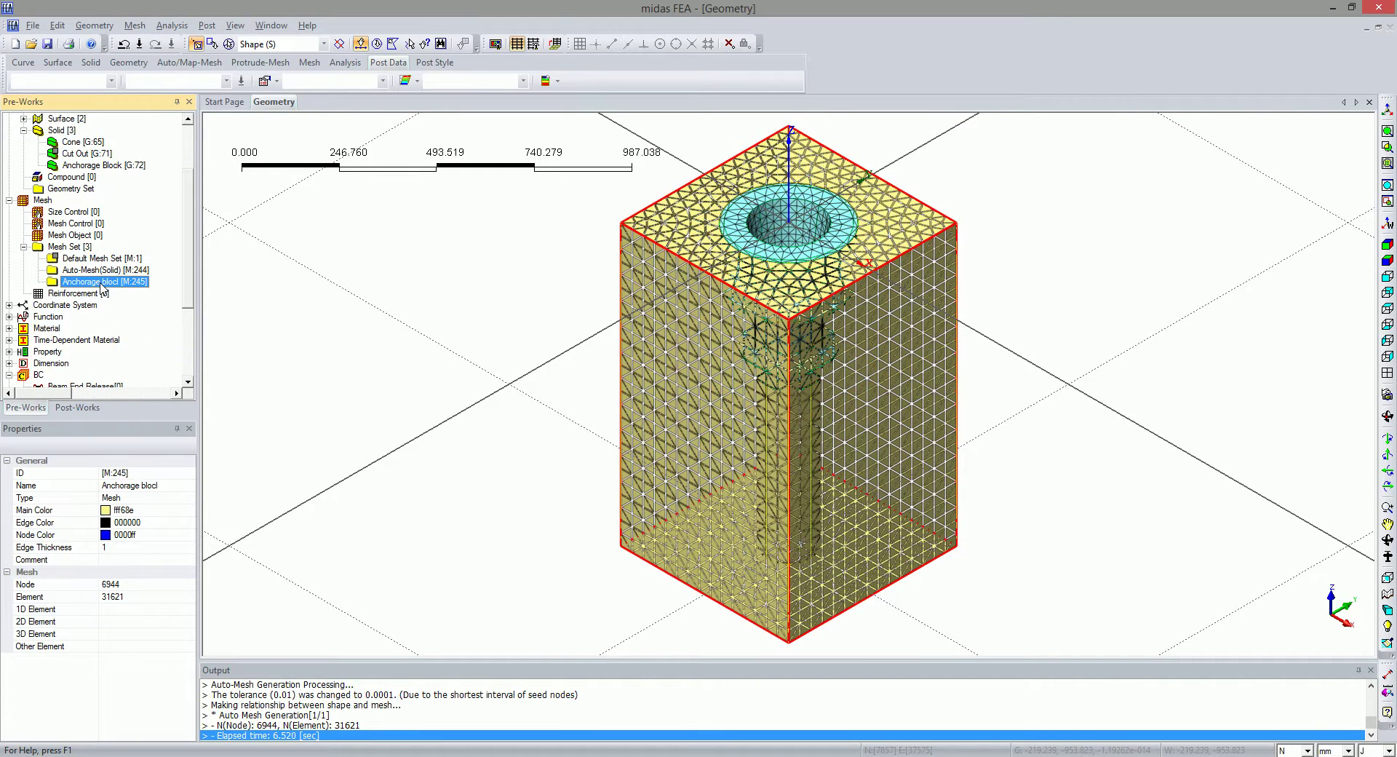
pyautogui.rightClick(101, 283)
pyautogui.click(218, 366)
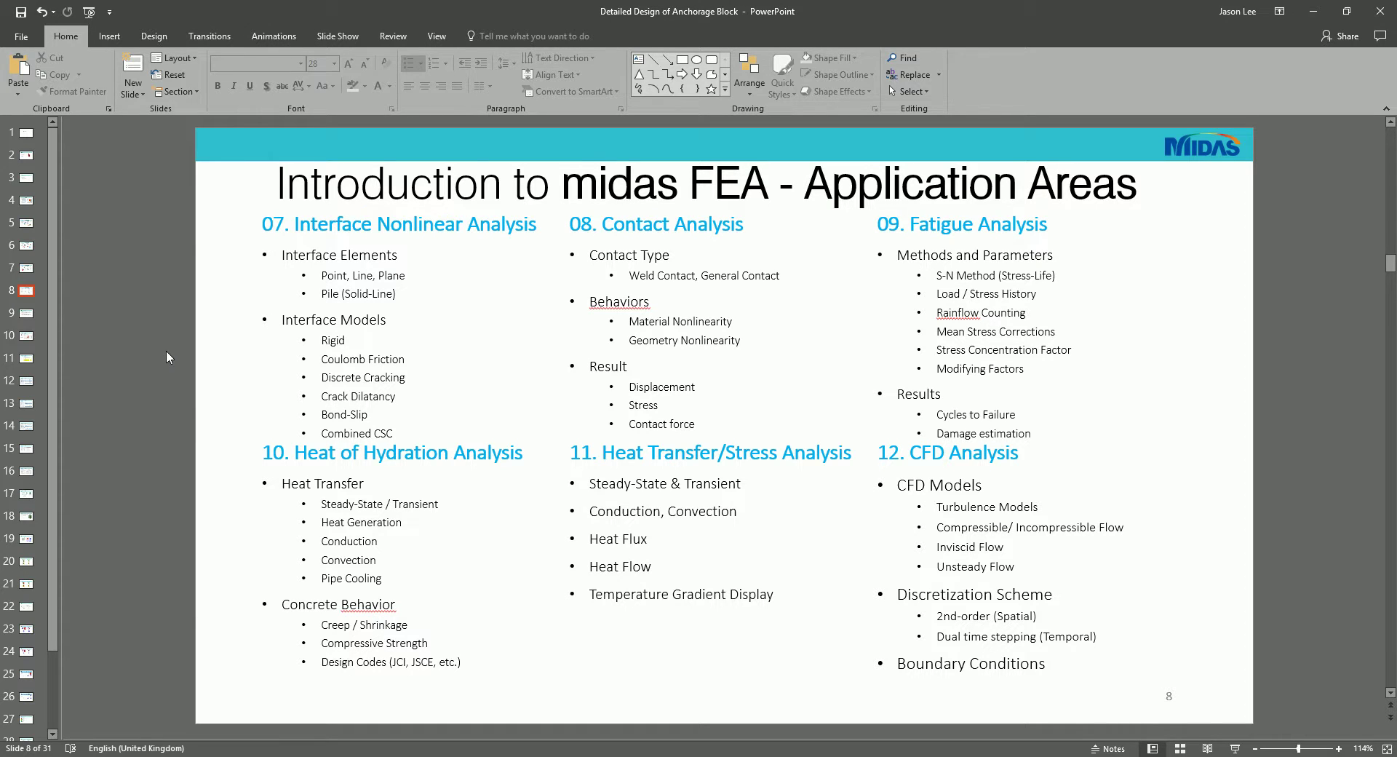
# Start the PowerPoint slide show from the current slide and advance to the Reference Material slide
pyautogui.hotkey('shift', 'F5')
pyautogui.press('Right')
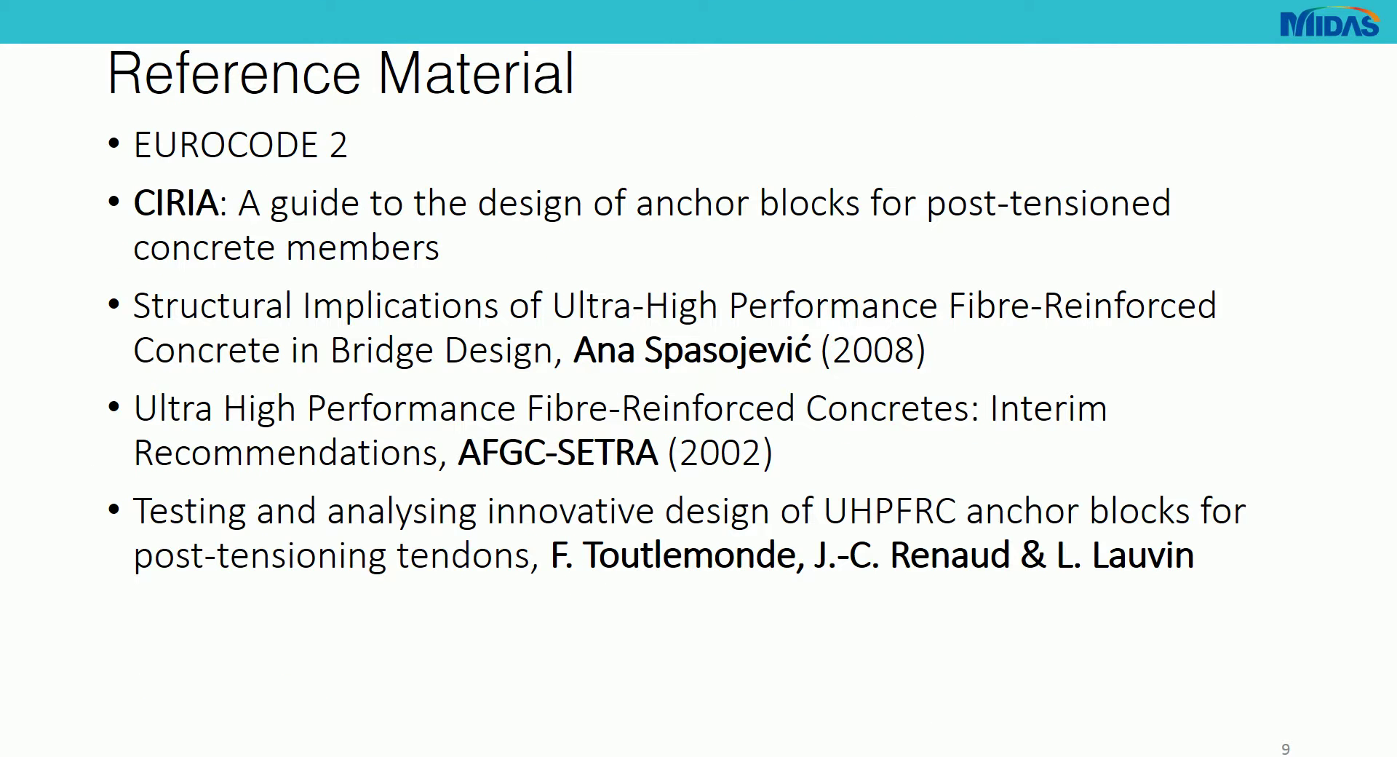
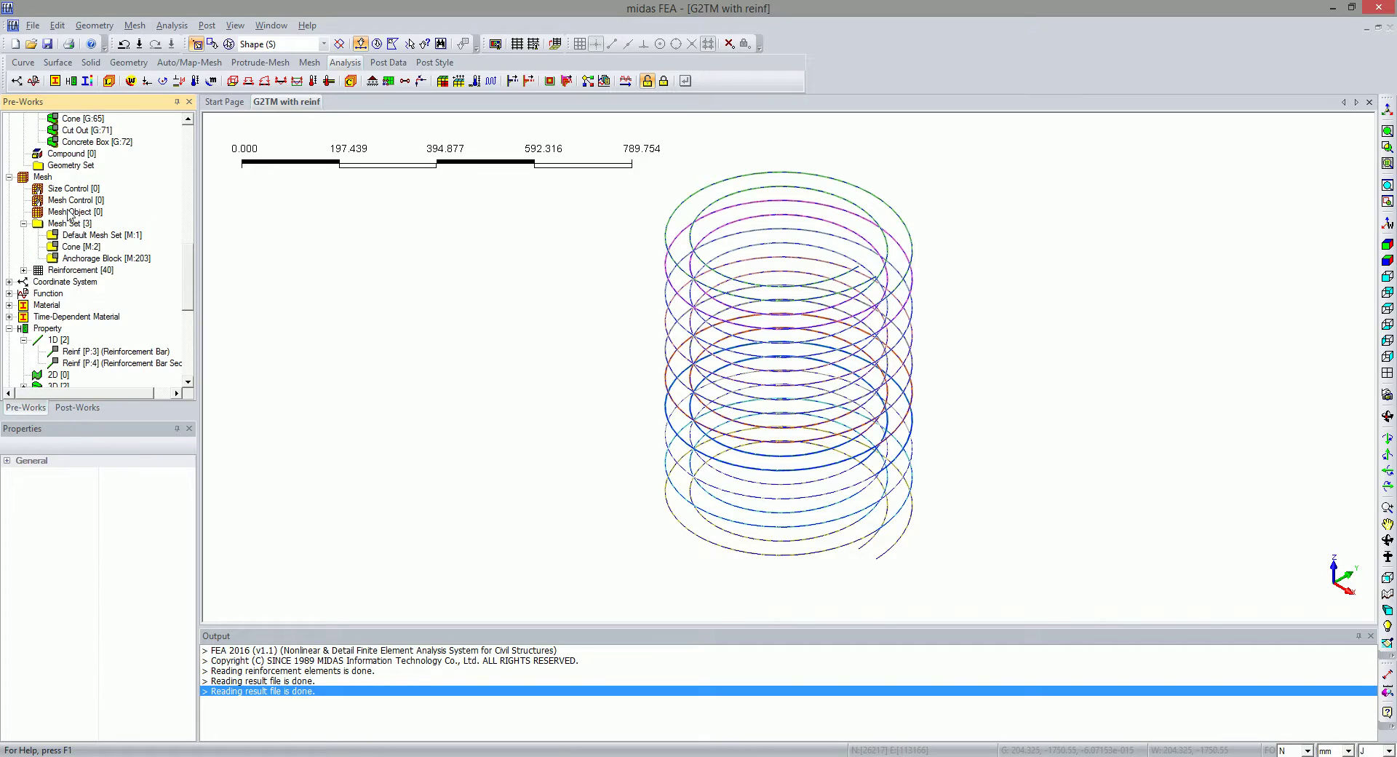
# Show all mesh sets of the G2TM with reinf model in isometric view
pyautogui.rightClick(69, 222)
pyautogui.click(91, 233)
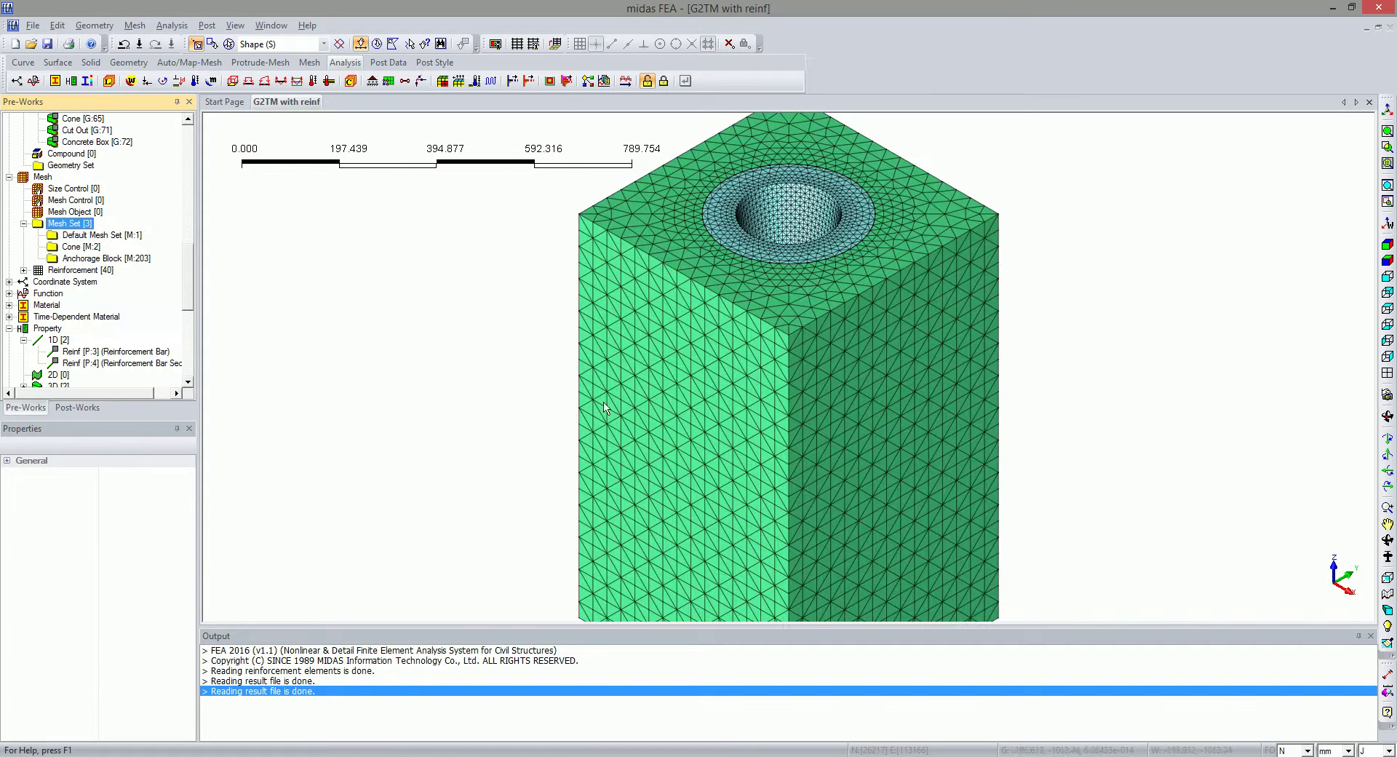
pyautogui.click(1388, 245)
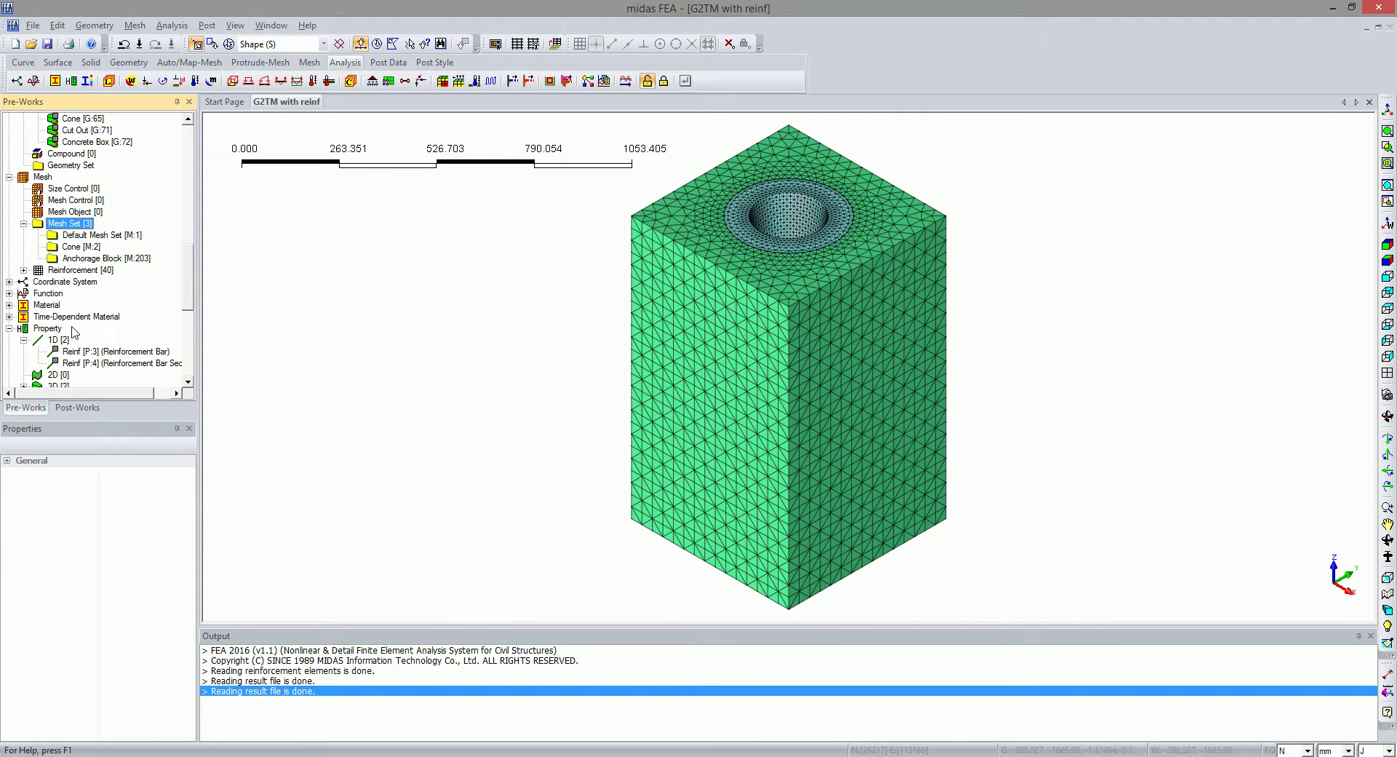
# Review the object types that a boundary constraint in the Supports set can be assigned to, without applying one
pyautogui.click(171, 25)
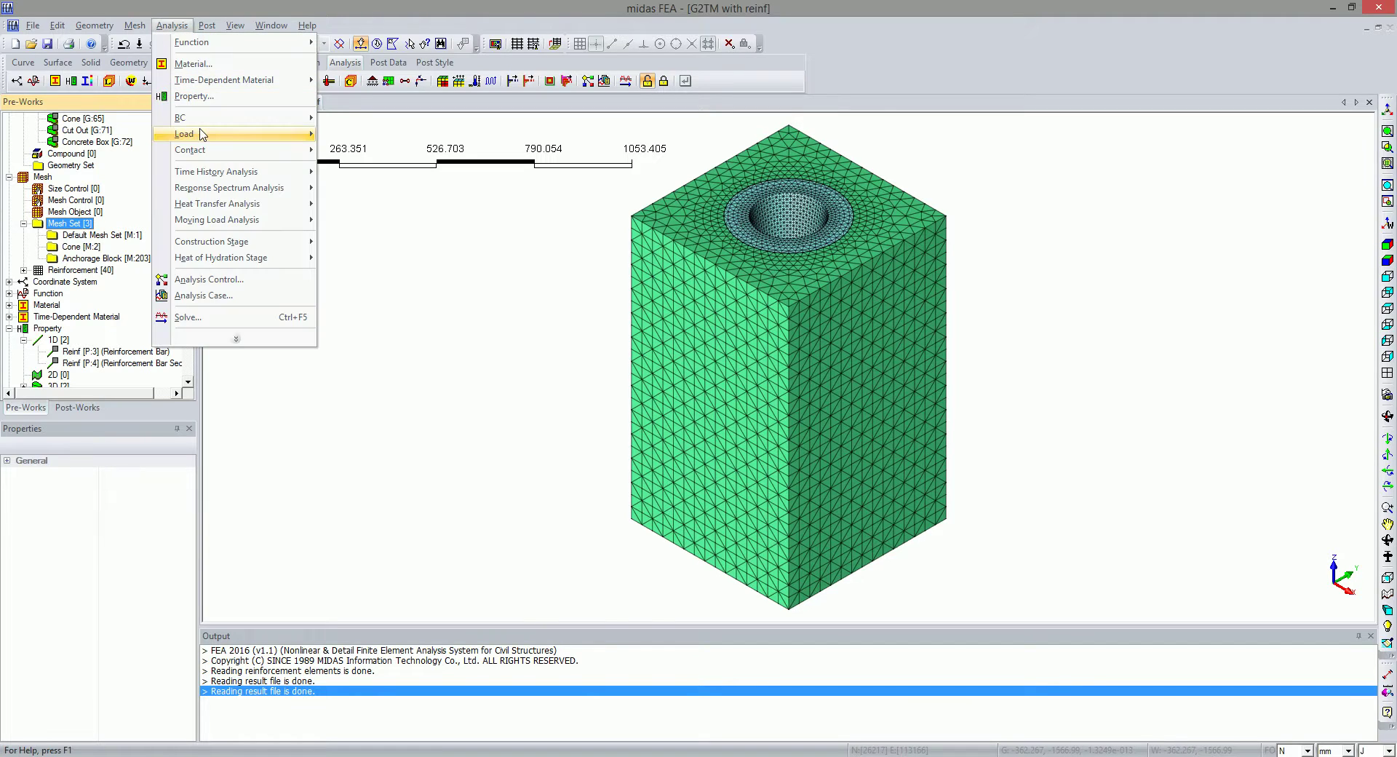
pyautogui.moveTo(203, 120)
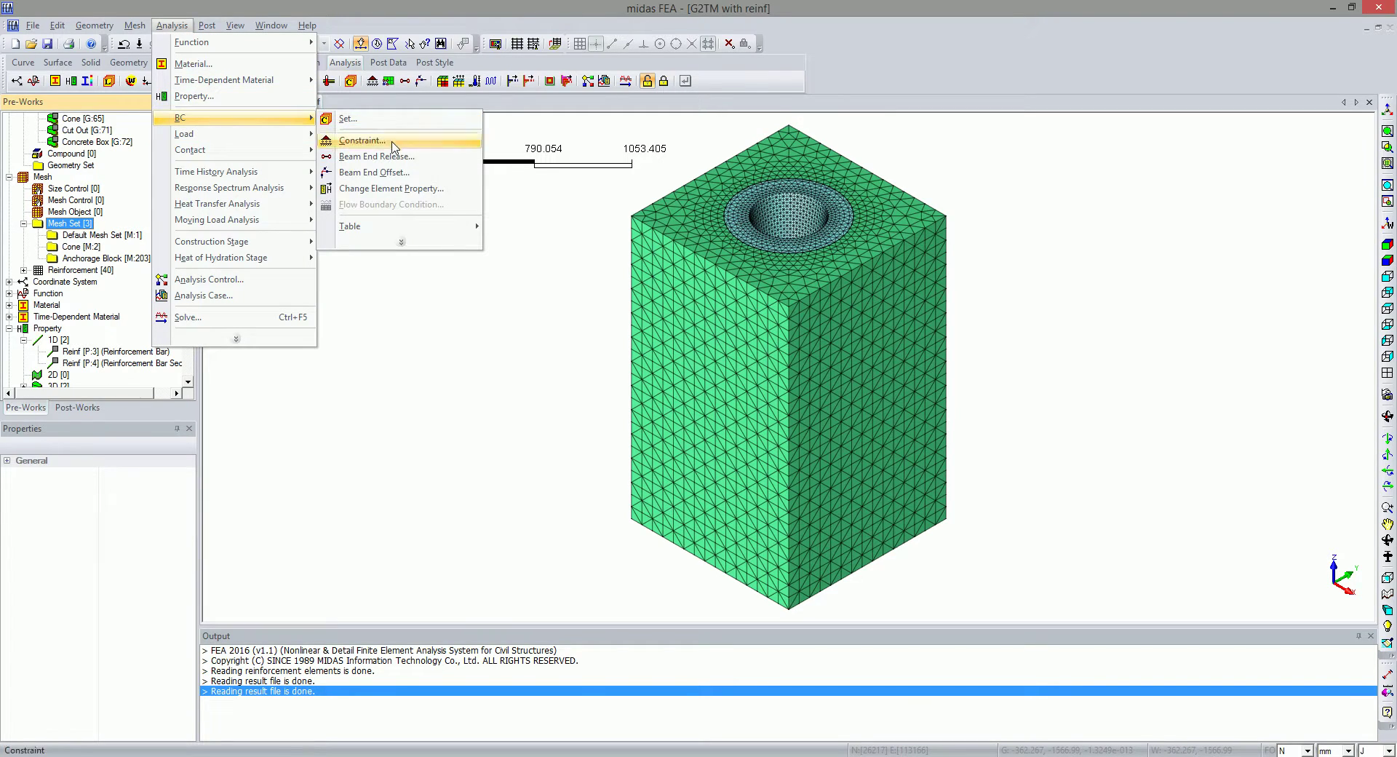
pyautogui.moveTo(401, 243)
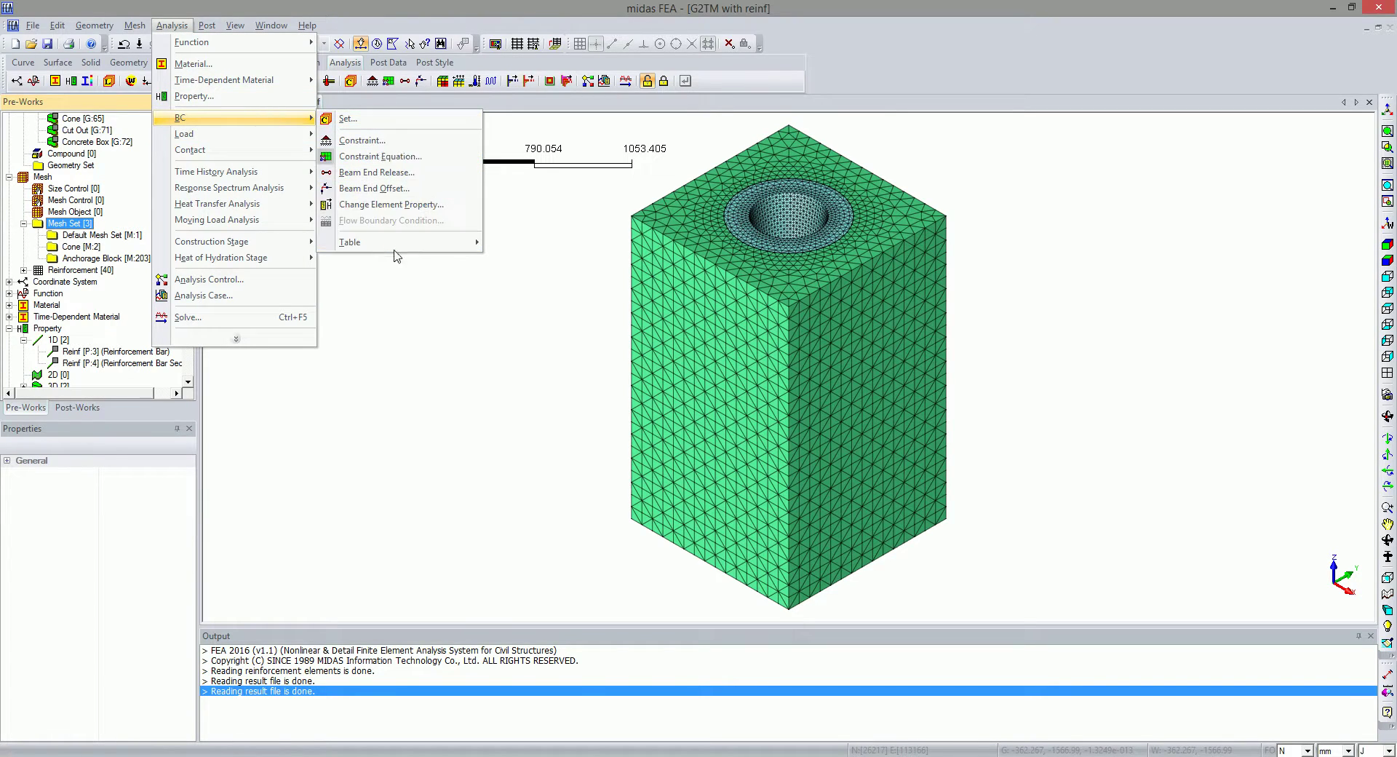
pyautogui.click(418, 188)
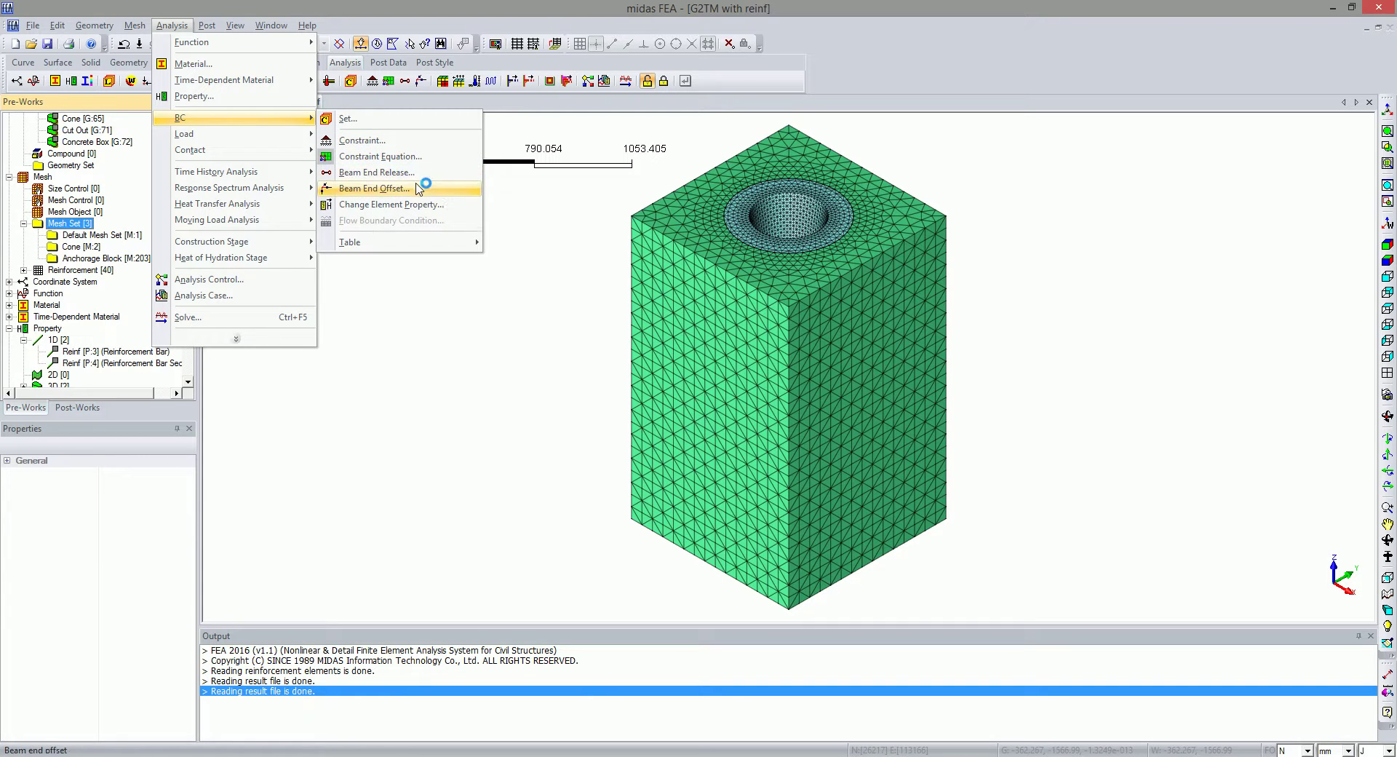
pyautogui.click(393, 140)
pyautogui.click(174, 176)
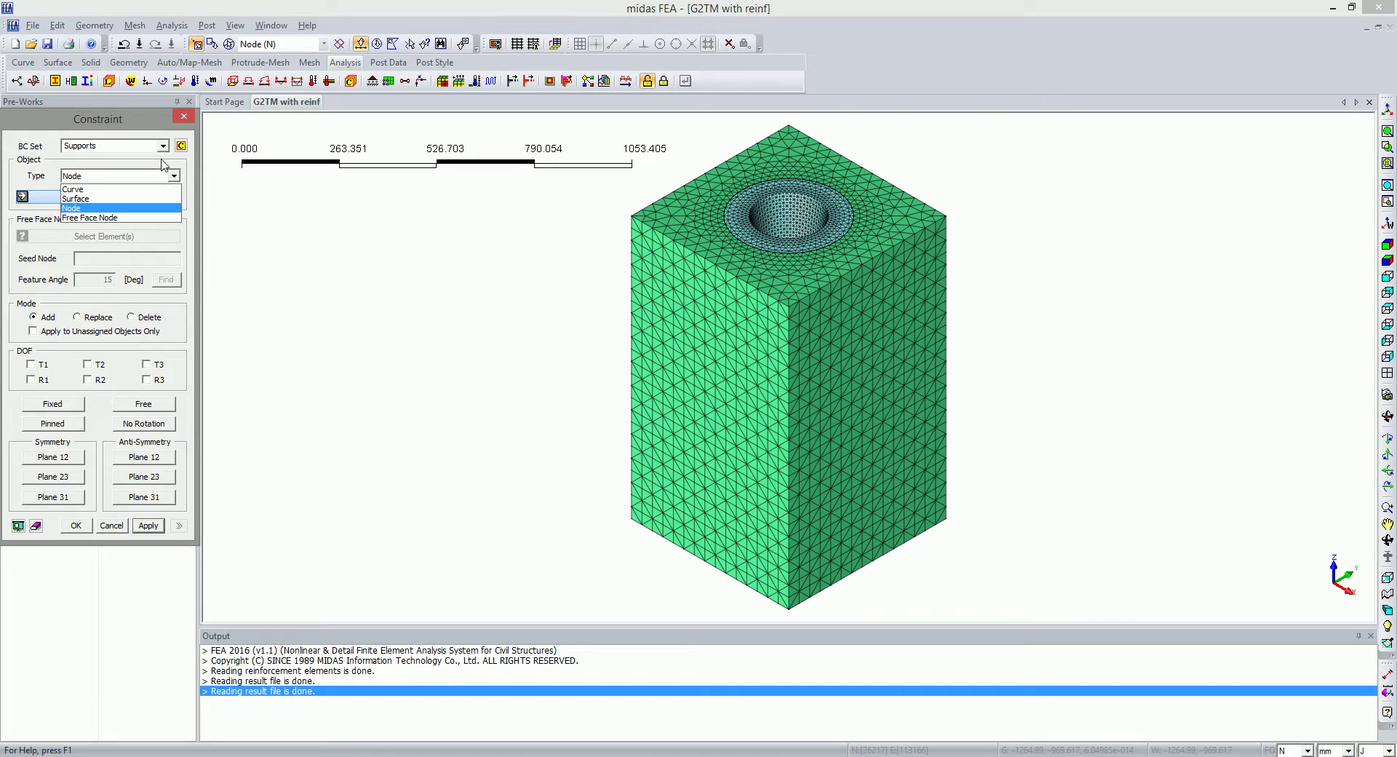
pyautogui.click(183, 117)
pyautogui.click(184, 116)
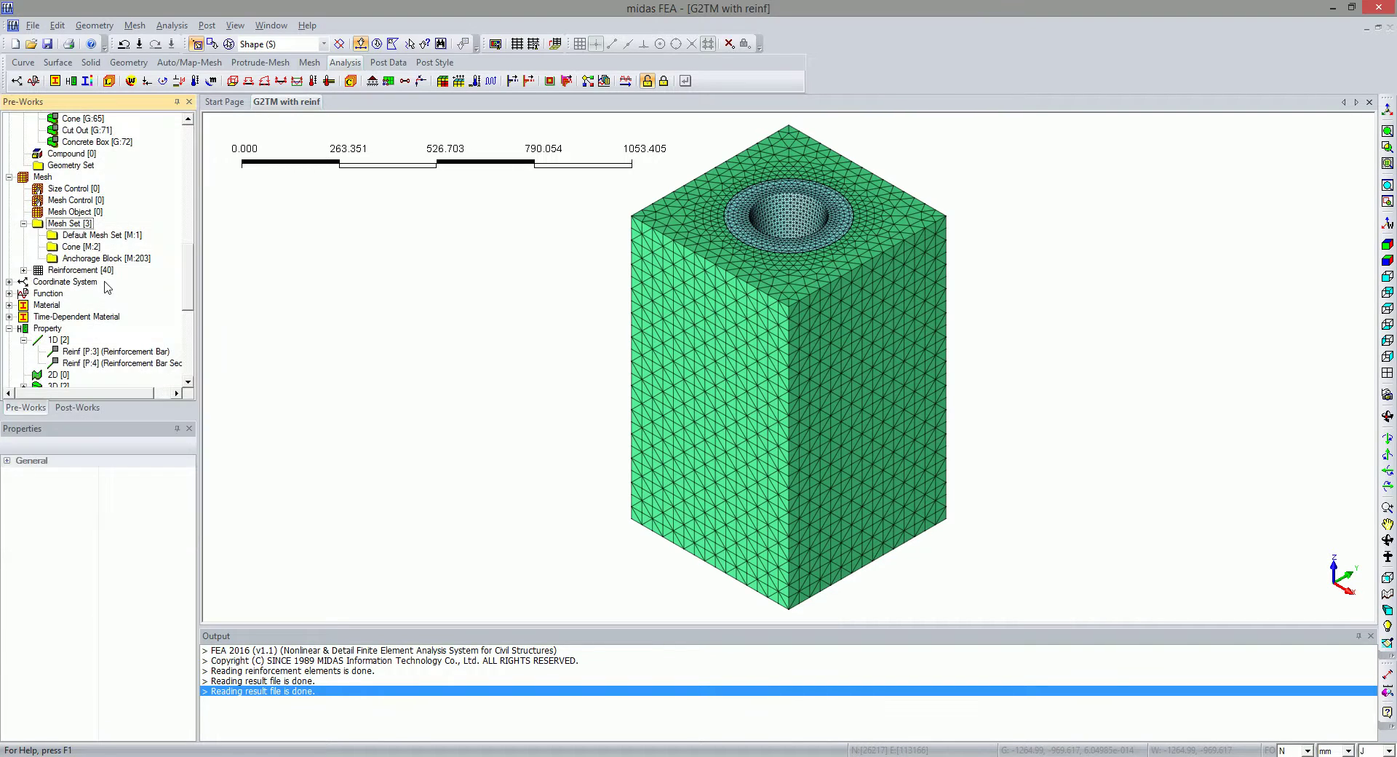
# Show the node constraint of the Supports boundary set and examine it on the underside of the anchorage block
pyautogui.scroll(-5, 100, 301)
pyautogui.scroll(-5, 102, 299)
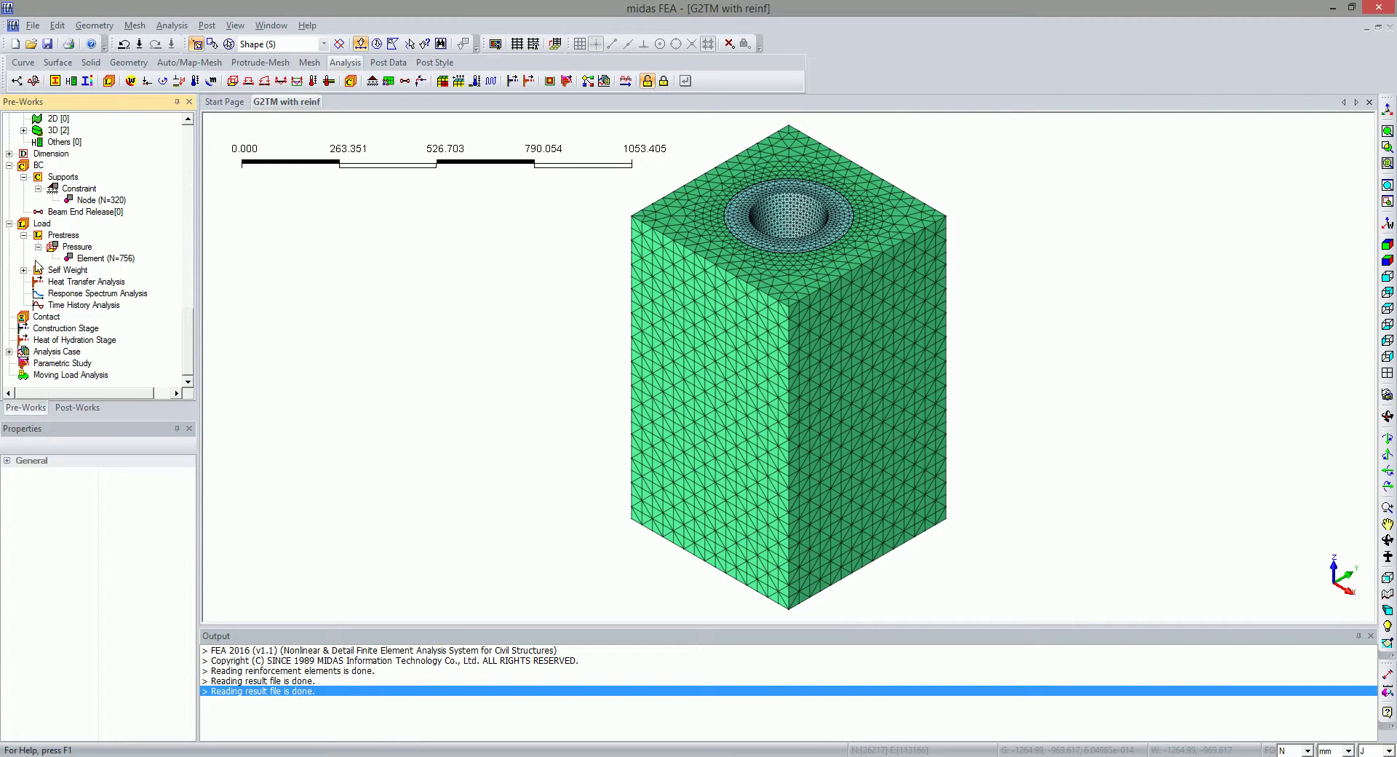
pyautogui.click(82, 200)
pyautogui.rightClick(82, 200)
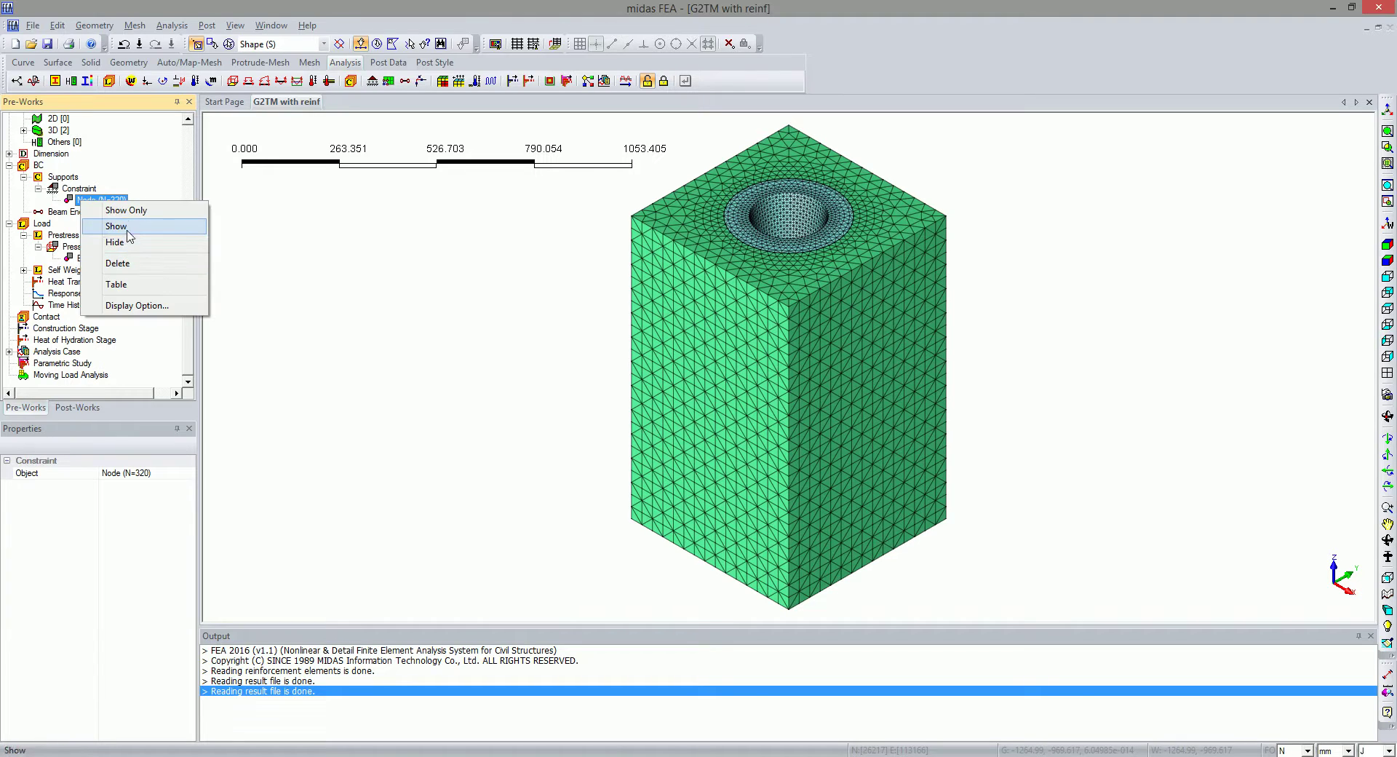
pyautogui.click(116, 226)
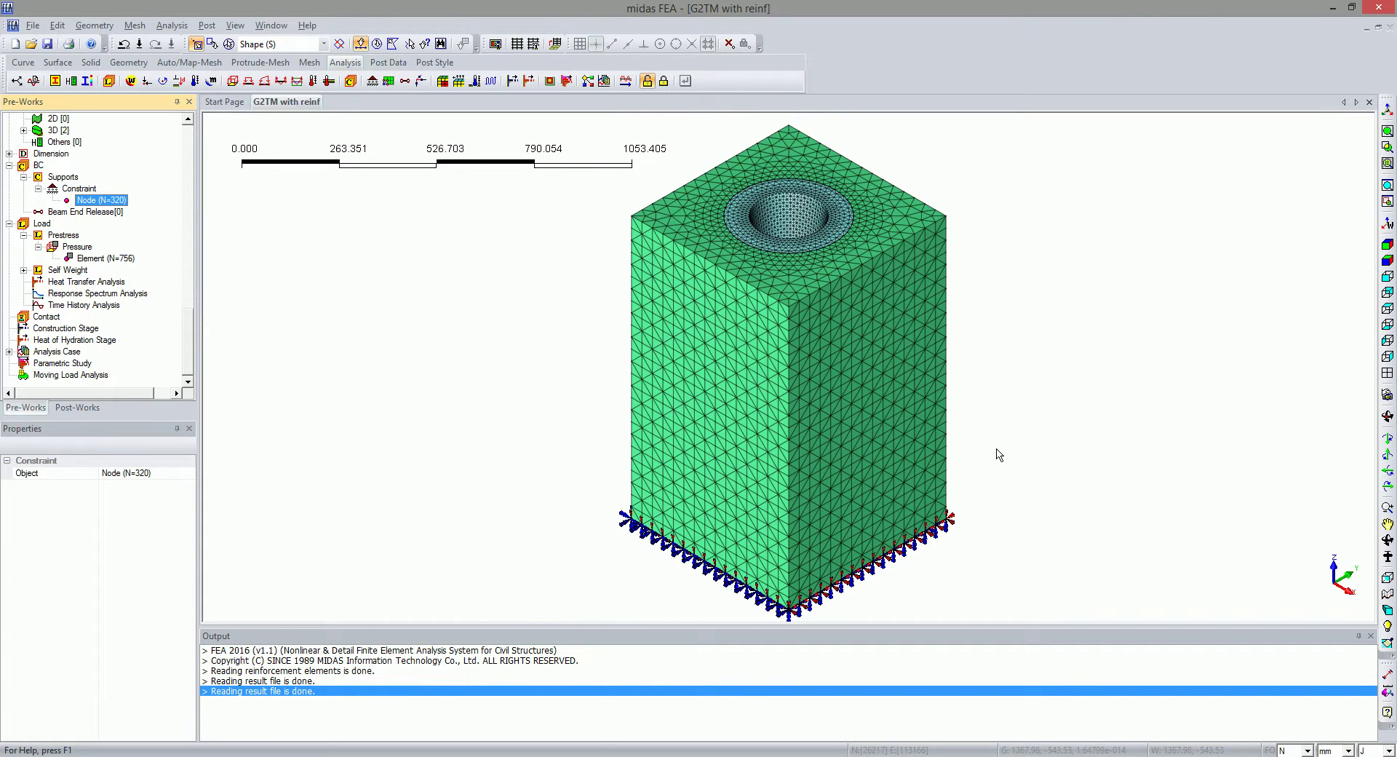
pyautogui.moveTo(998, 392)
pyautogui.mouseDown(button='middle')
pyautogui.moveTo(1005, 363)
pyautogui.moveTo(800, 482)
pyautogui.moveTo(848, 656)
pyautogui.mouseUp(button='middle')
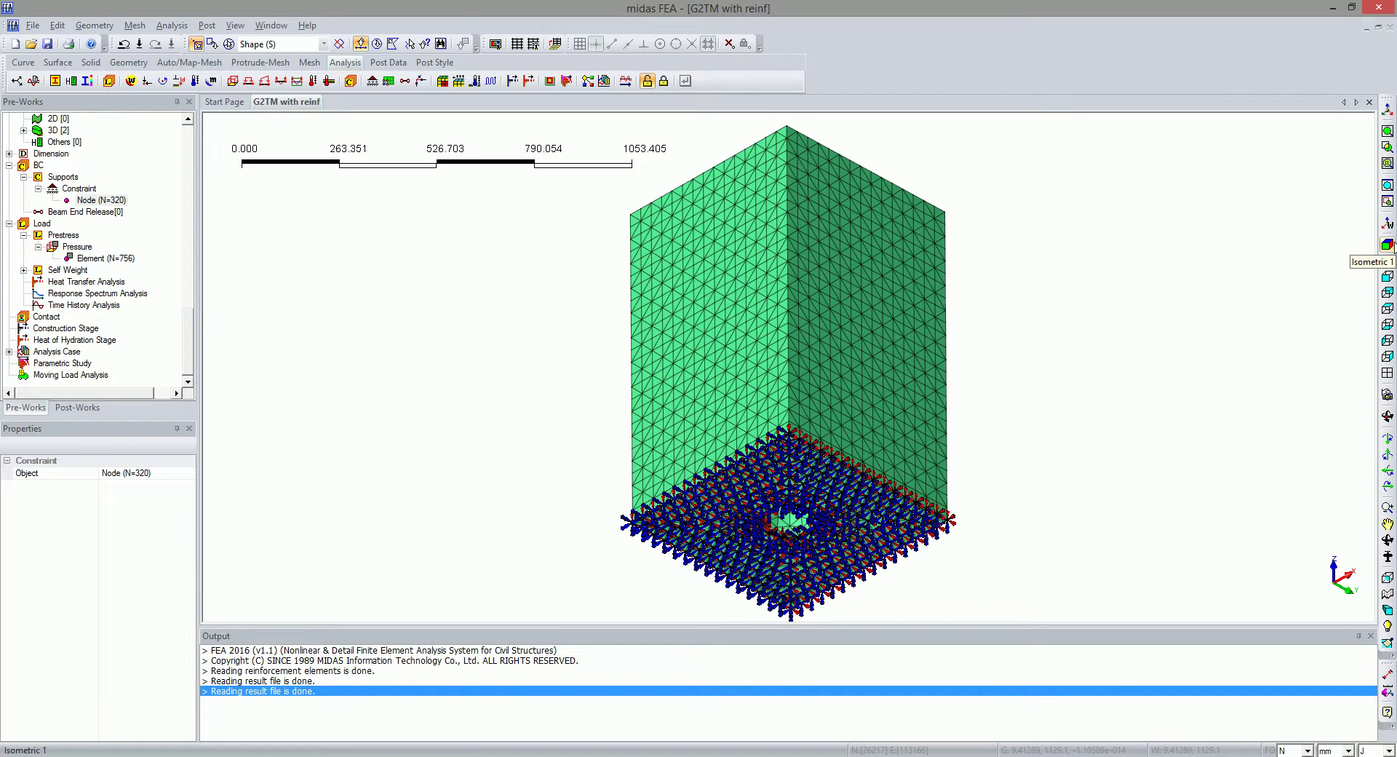
# Return the reinforced model to the Isometric 1 view and hide the node constraint of the Supports set
pyautogui.click(1388, 245)
pyautogui.rightClick(107, 258)
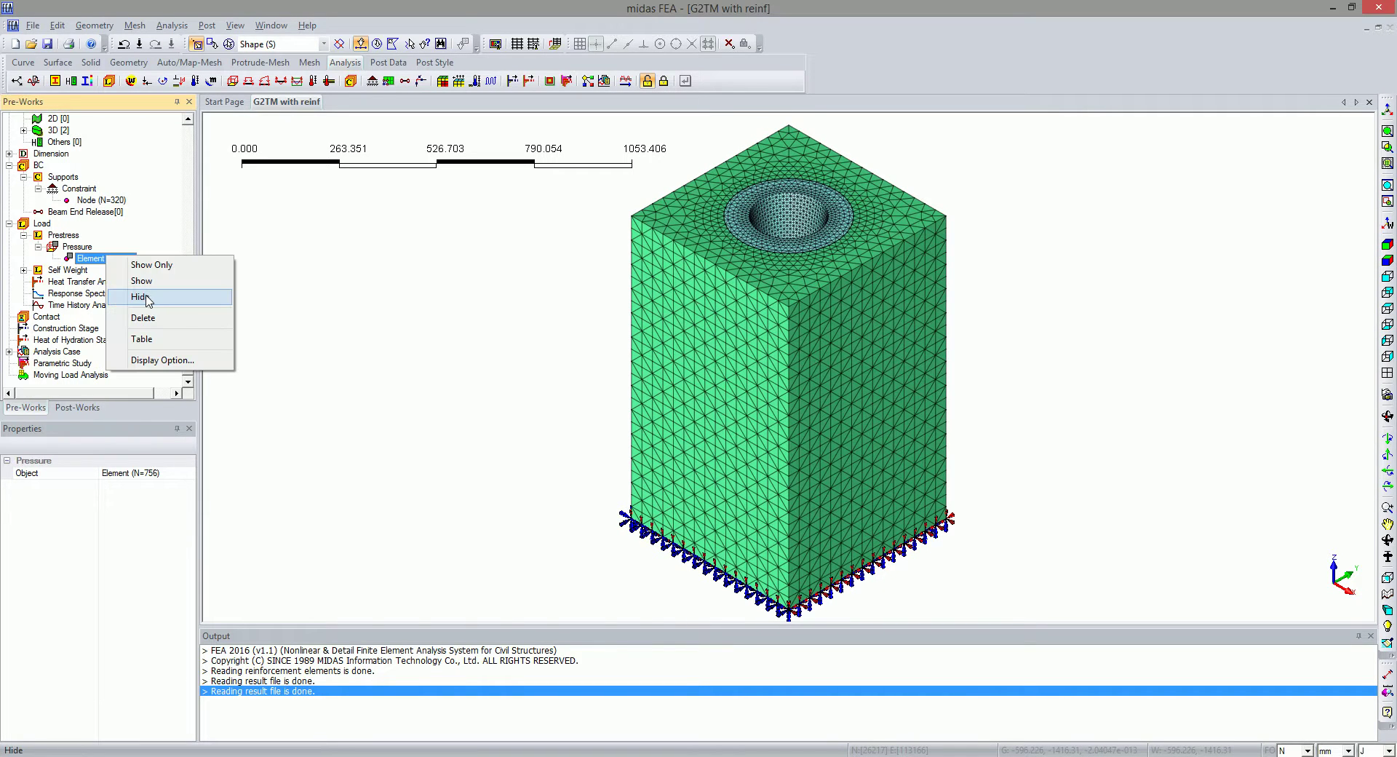
pyautogui.rightClick(82, 201)
pyautogui.click(114, 241)
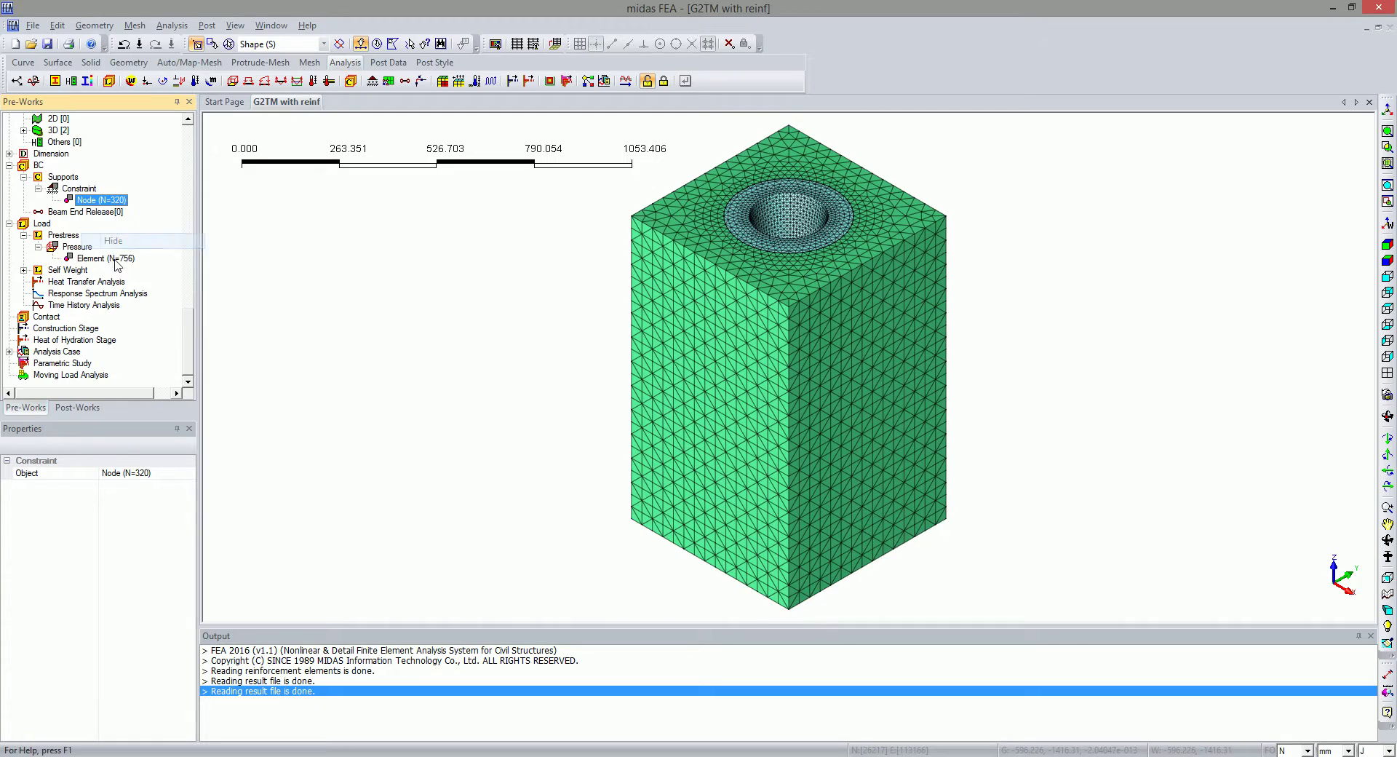
# Review the object types that a face pressure in the Prestress load set can be assigned to, without applying one
pyautogui.click(134, 27)
pyautogui.moveTo(172, 25)
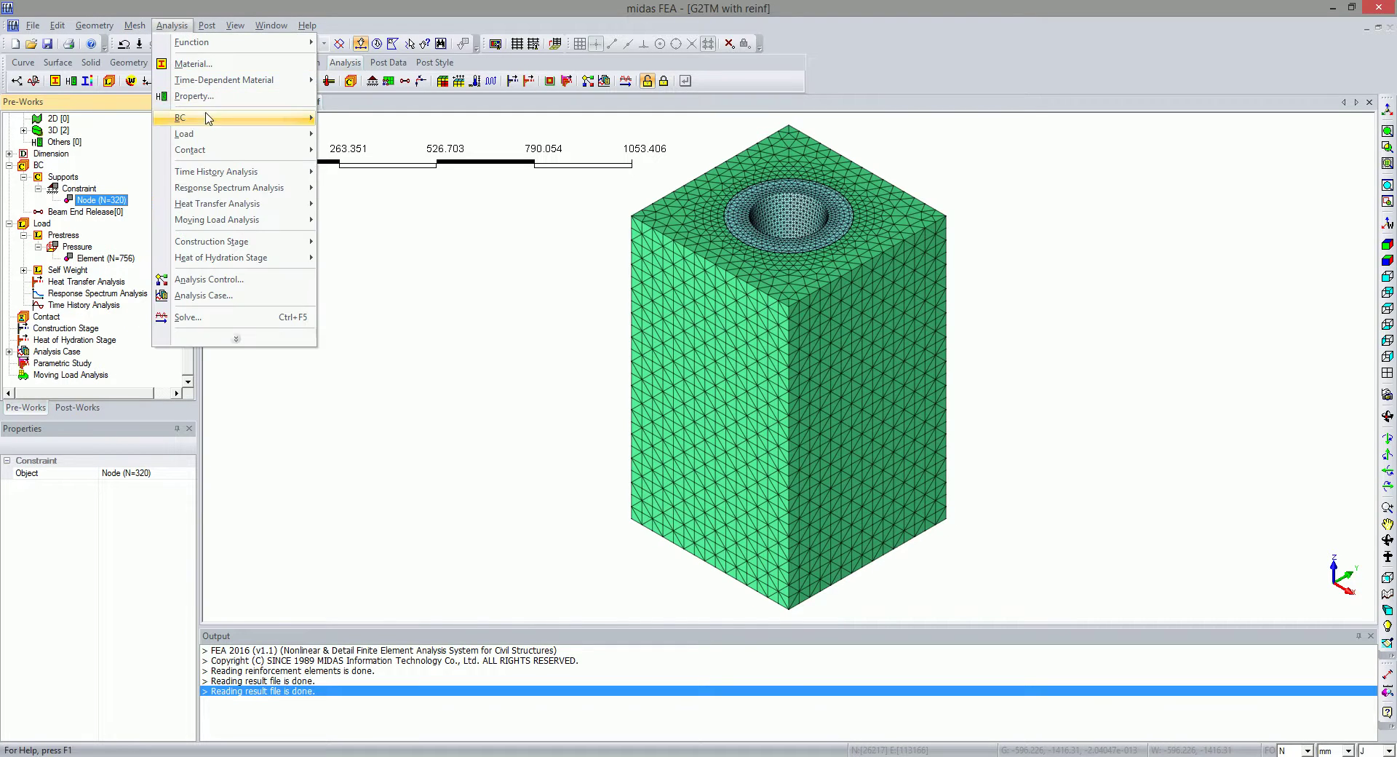
pyautogui.moveTo(195, 134)
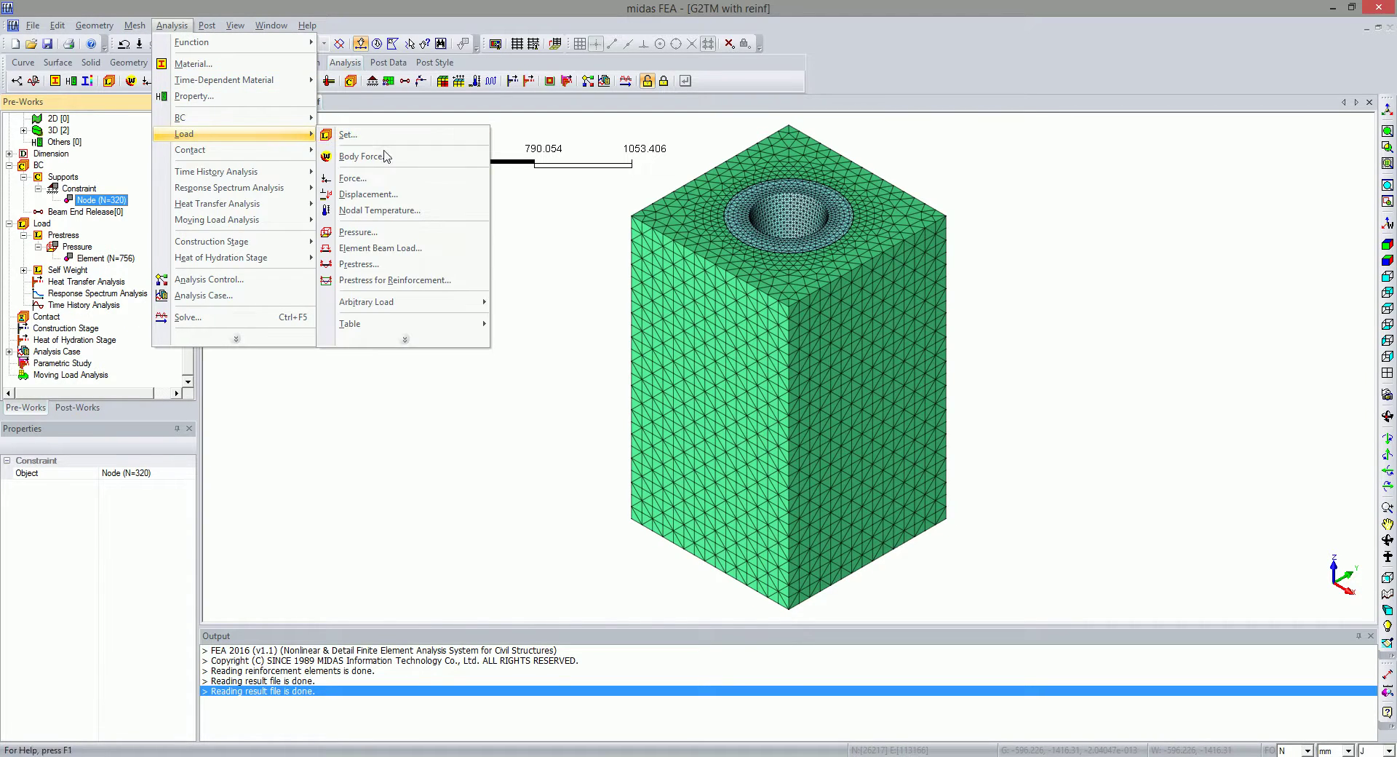
pyautogui.click(357, 231)
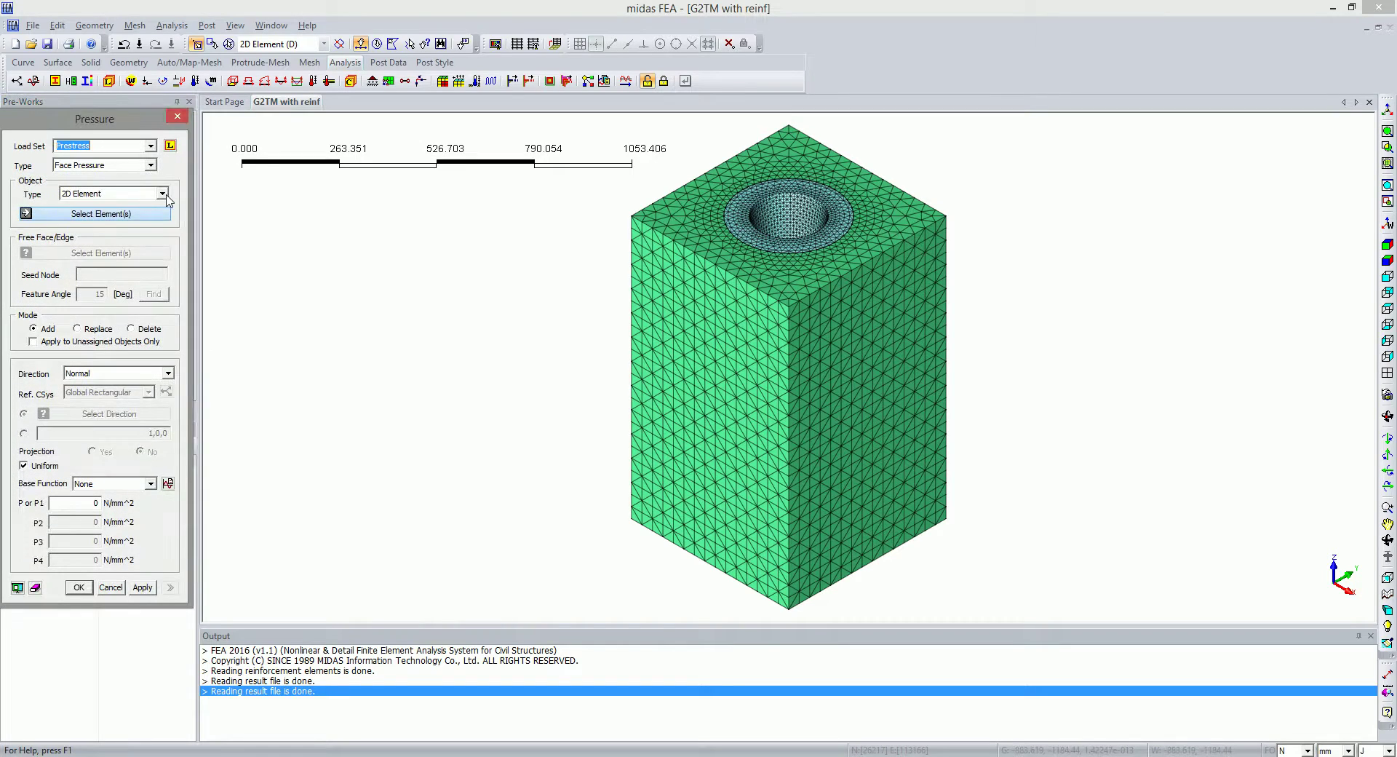
pyautogui.click(164, 194)
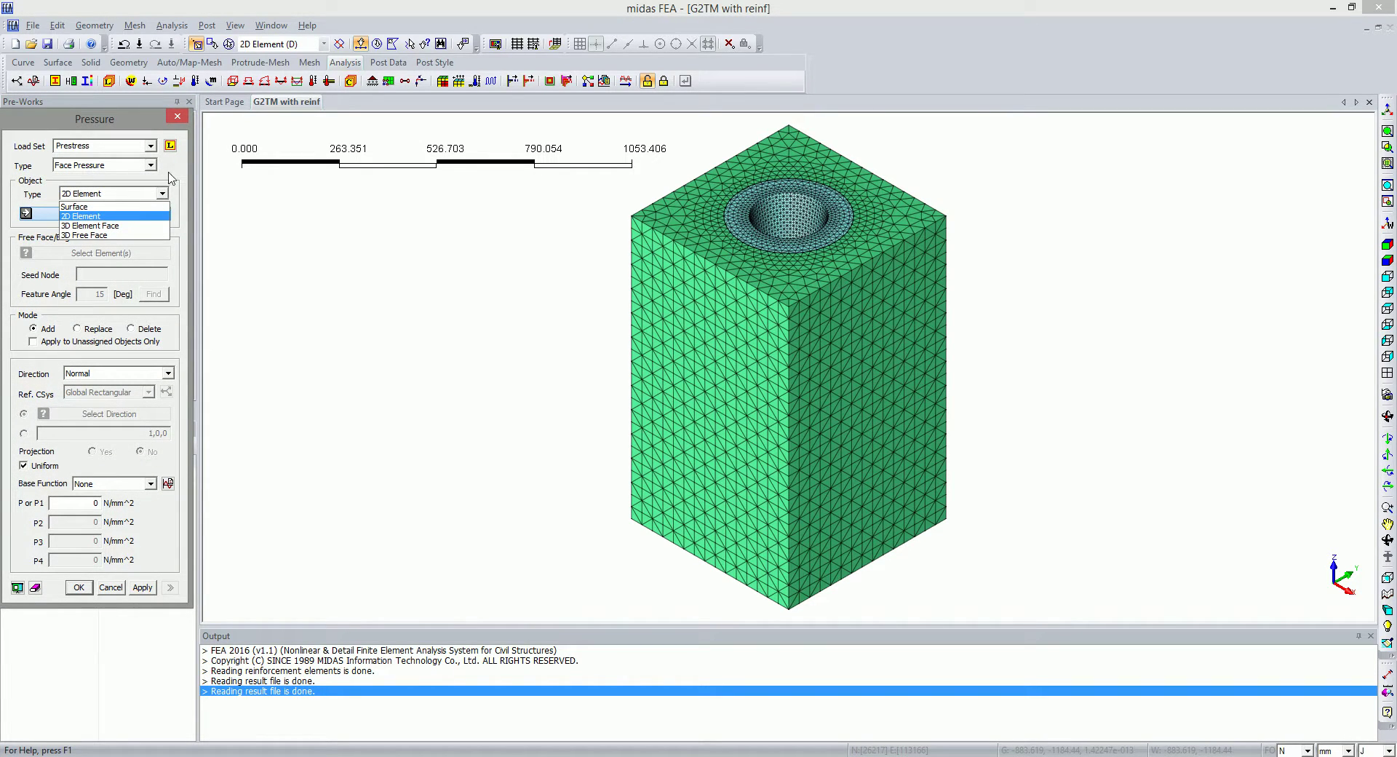
pyautogui.click(179, 115)
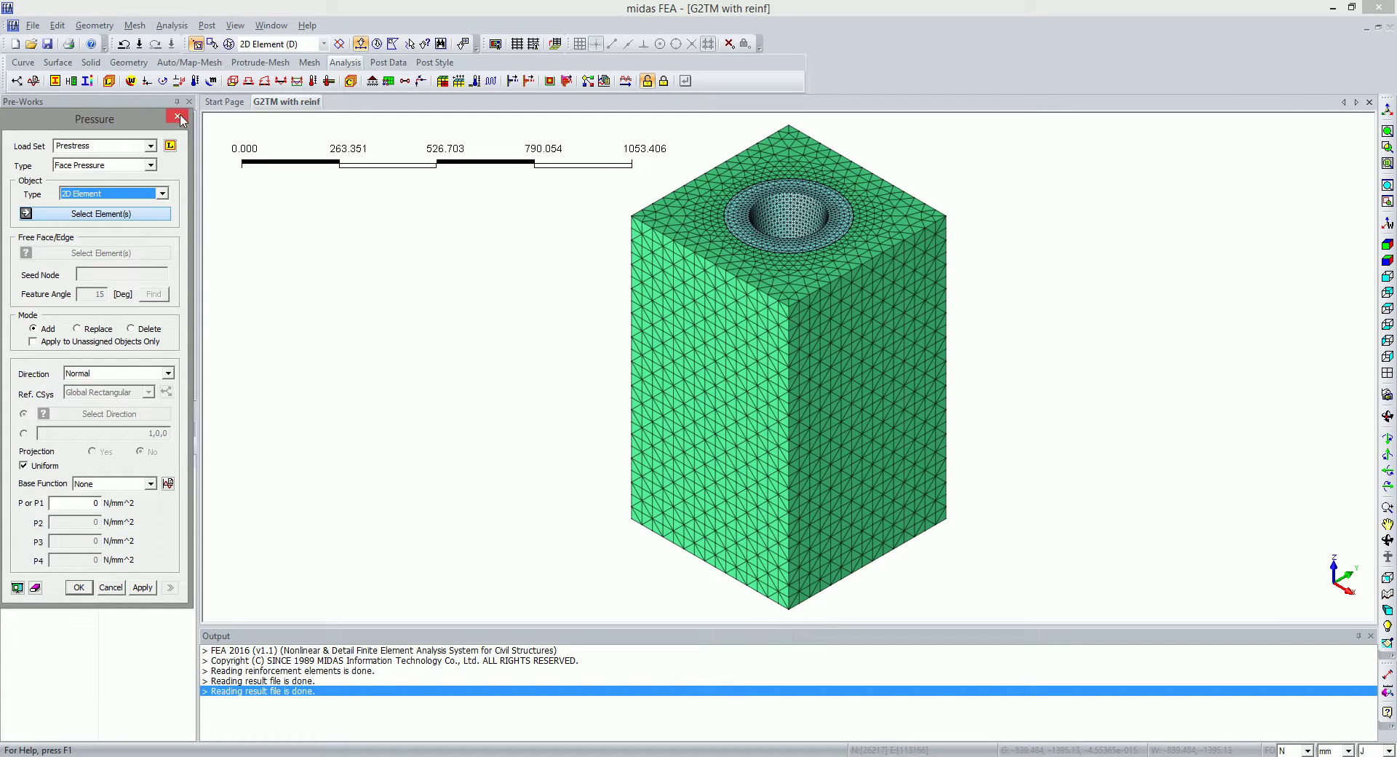
pyautogui.click(179, 115)
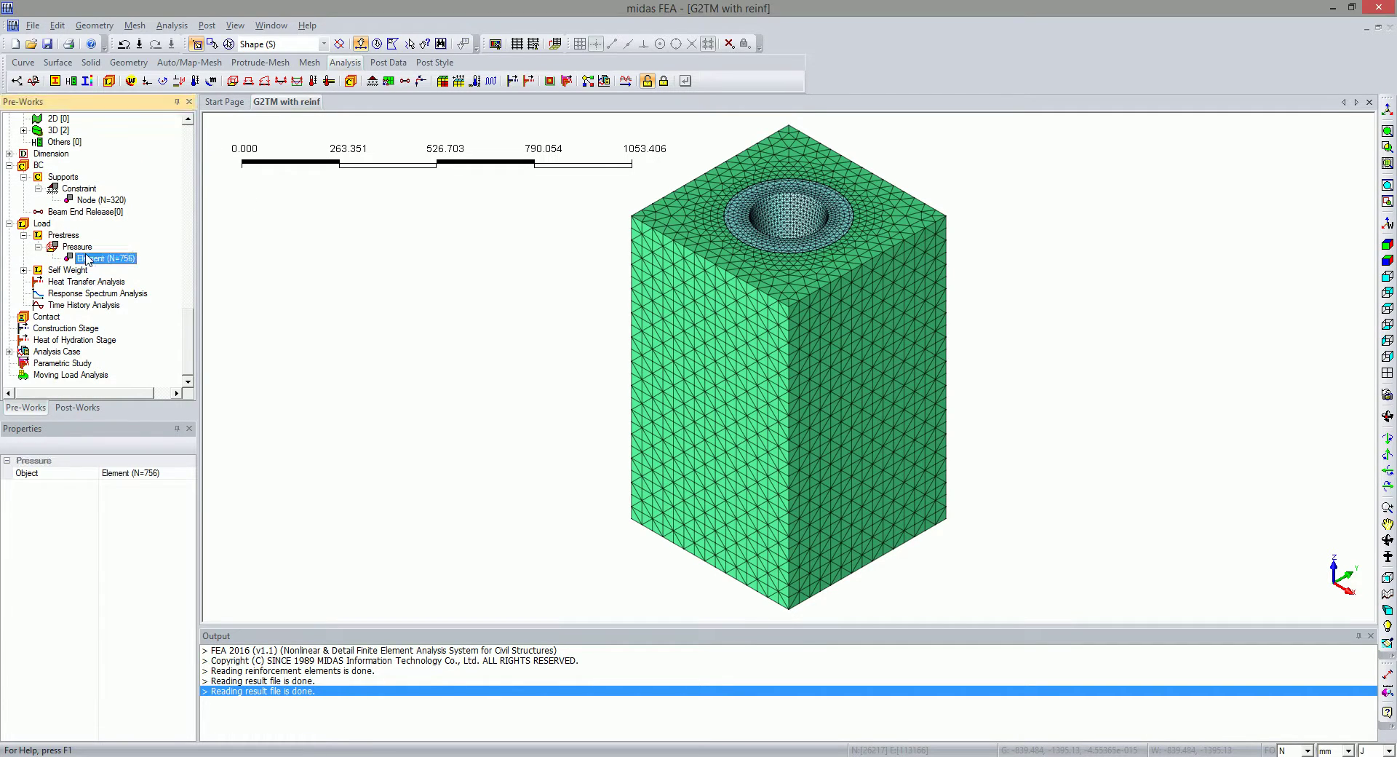
# Show the element pressure load of the Prestress set and examine it on top of the bearing plate
pyautogui.rightClick(86, 258)
pyautogui.click(122, 281)
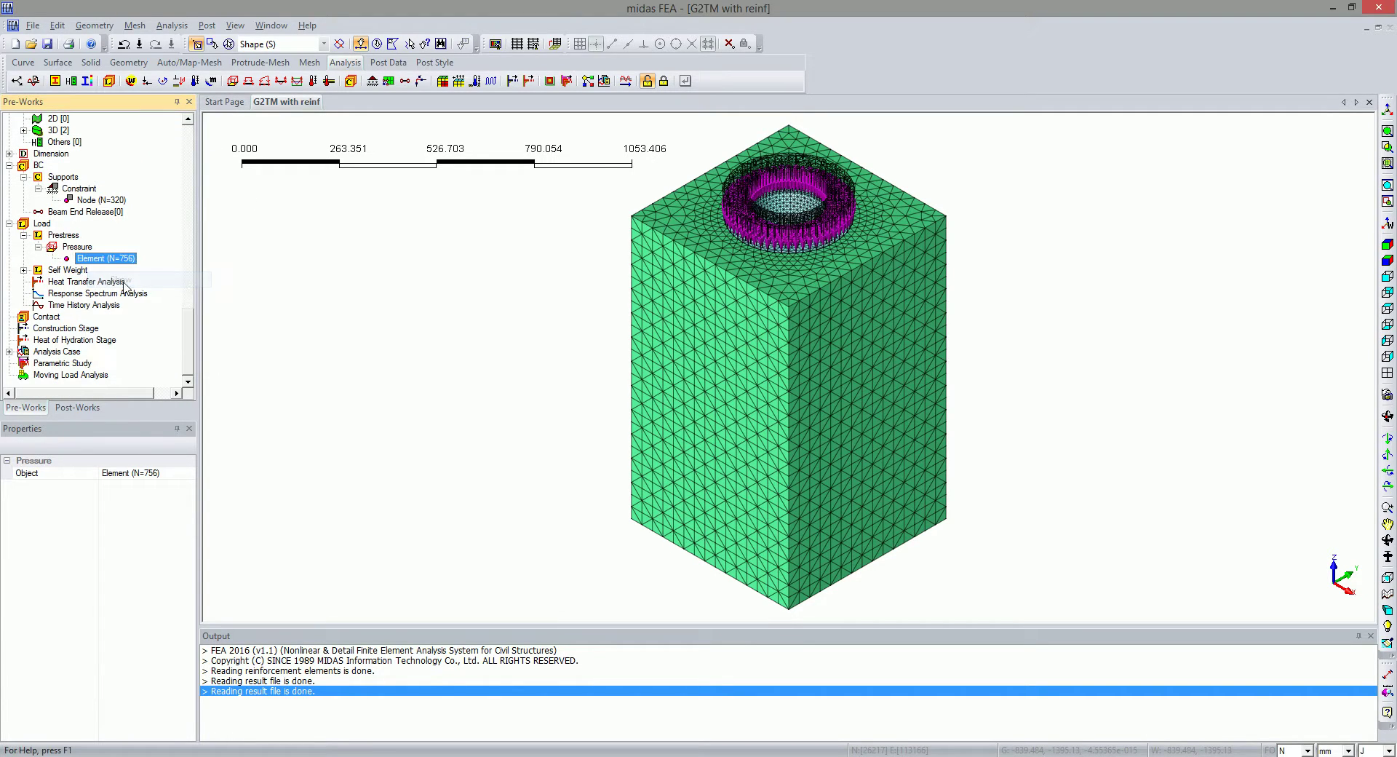
pyautogui.click(810, 243)
pyautogui.scroll(5, 792, 238)
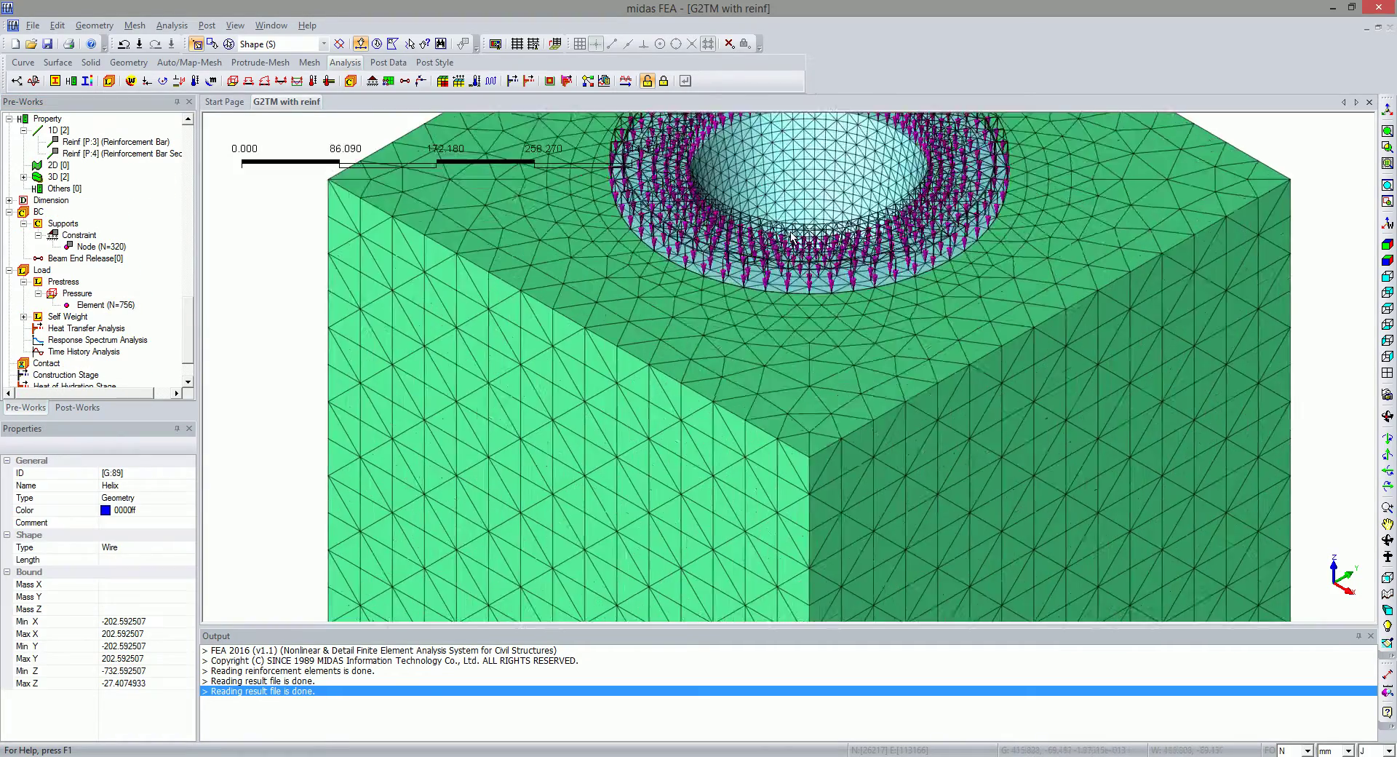
pyautogui.scroll(2, 792, 238)
pyautogui.scroll(-4, 753, 276)
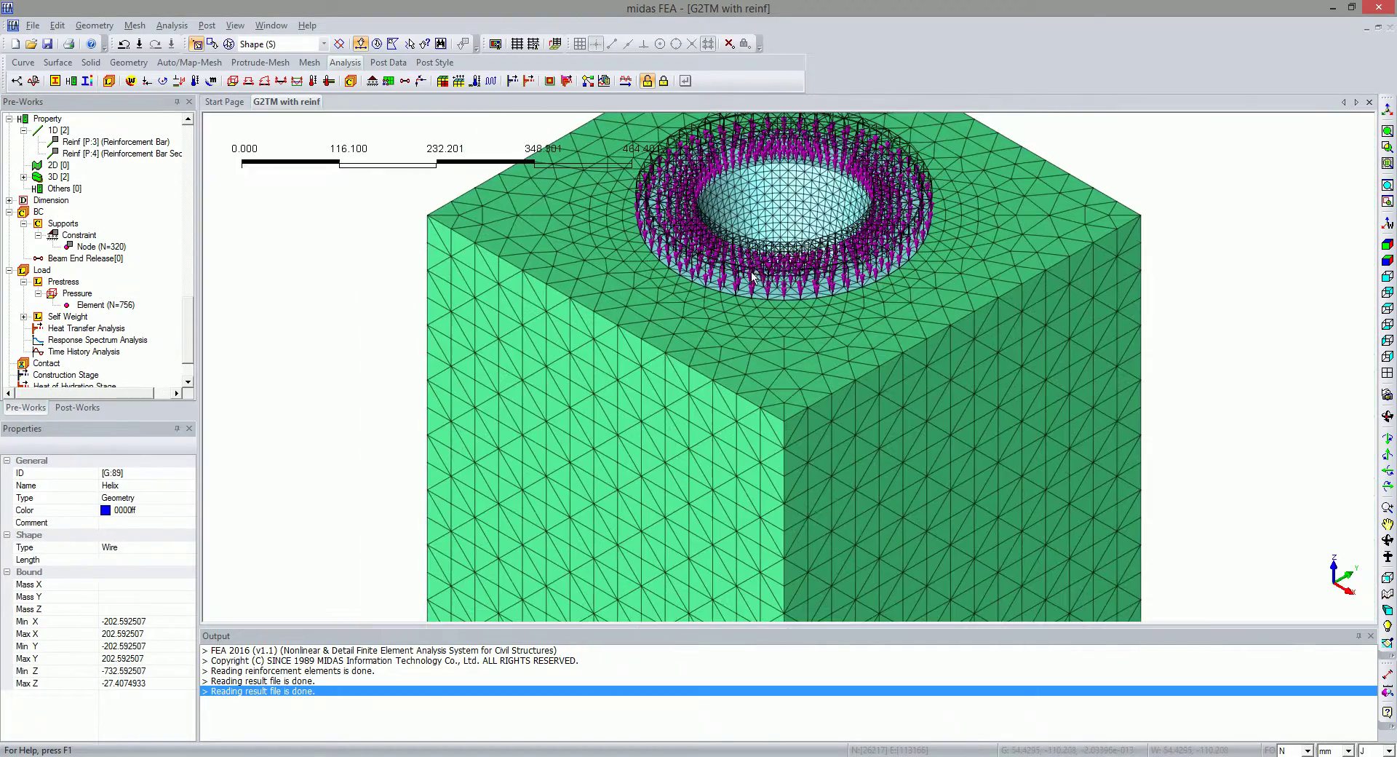
pyautogui.scroll(3, 785, 166)
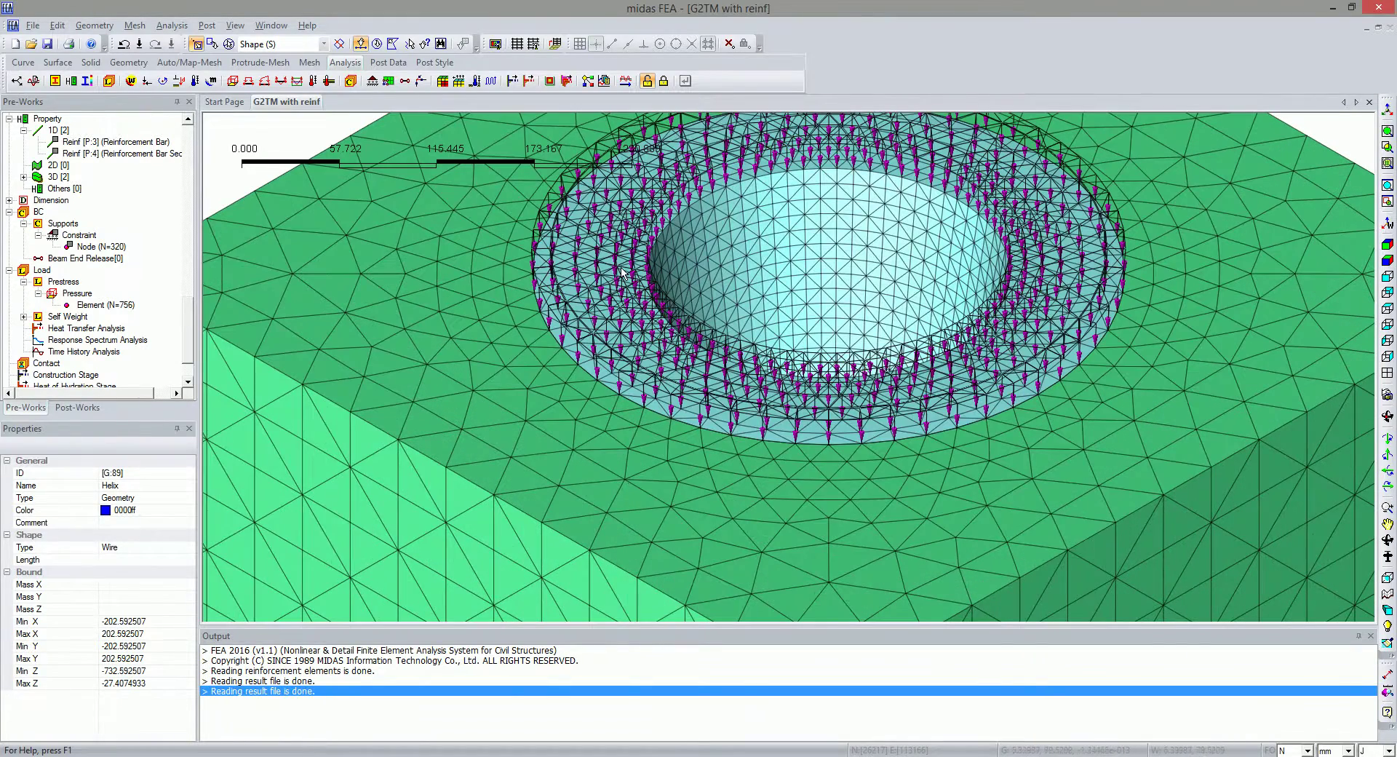
# Restore the Isometric 1 view and hide the element pressure load of the Prestress set
pyautogui.click(1387, 245)
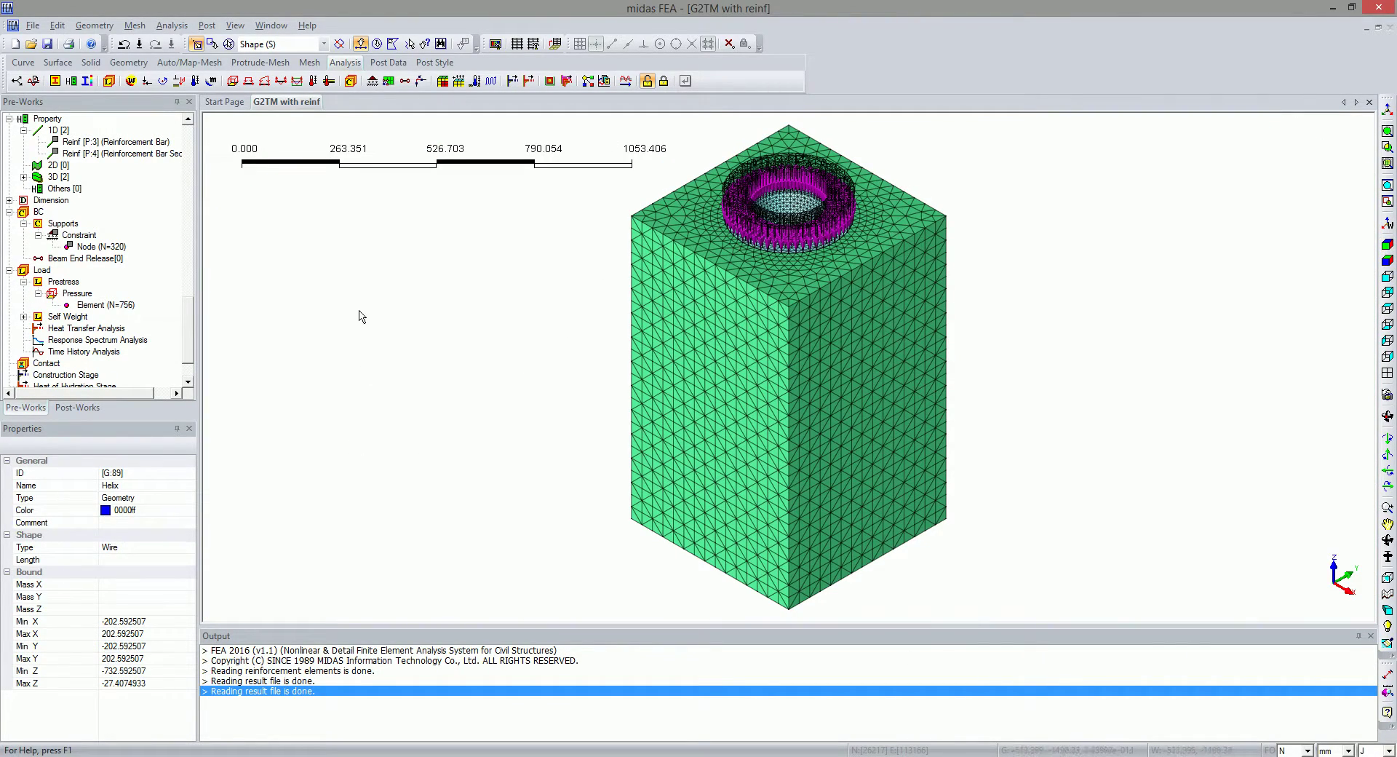
pyautogui.rightClick(82, 304)
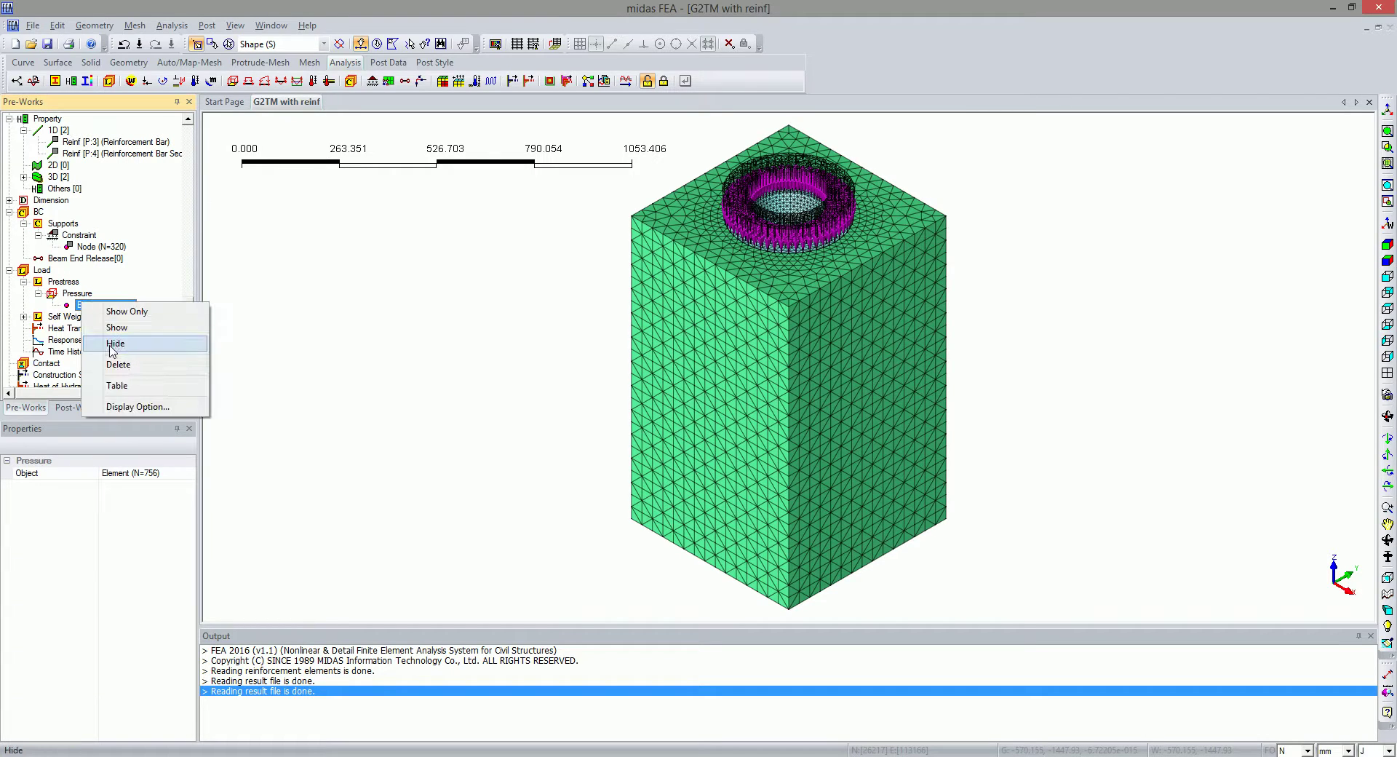
pyautogui.click(113, 343)
# Switch to PowerPoint, present the Loading and Boundary Cond. slide, advance to the Results - Stress Distribution slide and end the show
pyautogui.click(1042, 756)
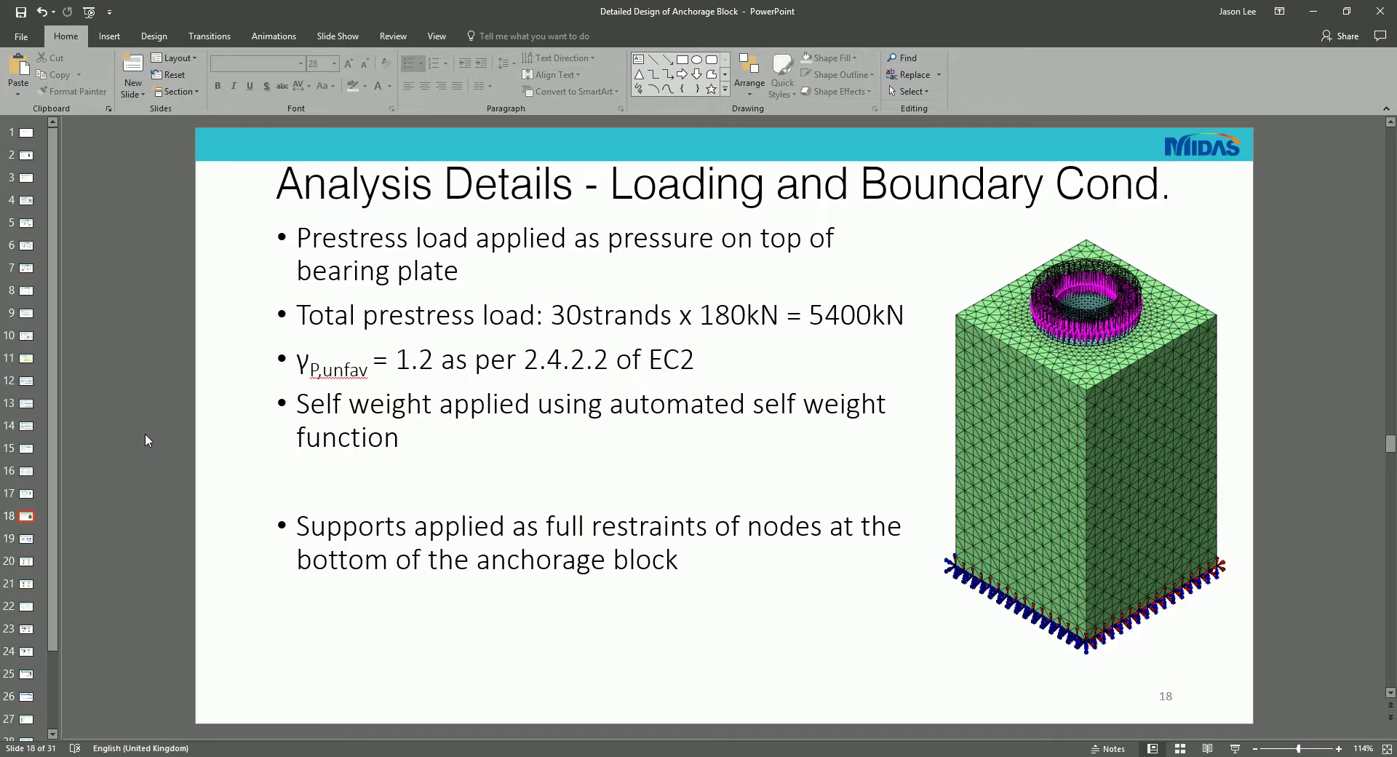
pyautogui.hotkey('shift', 'F5')
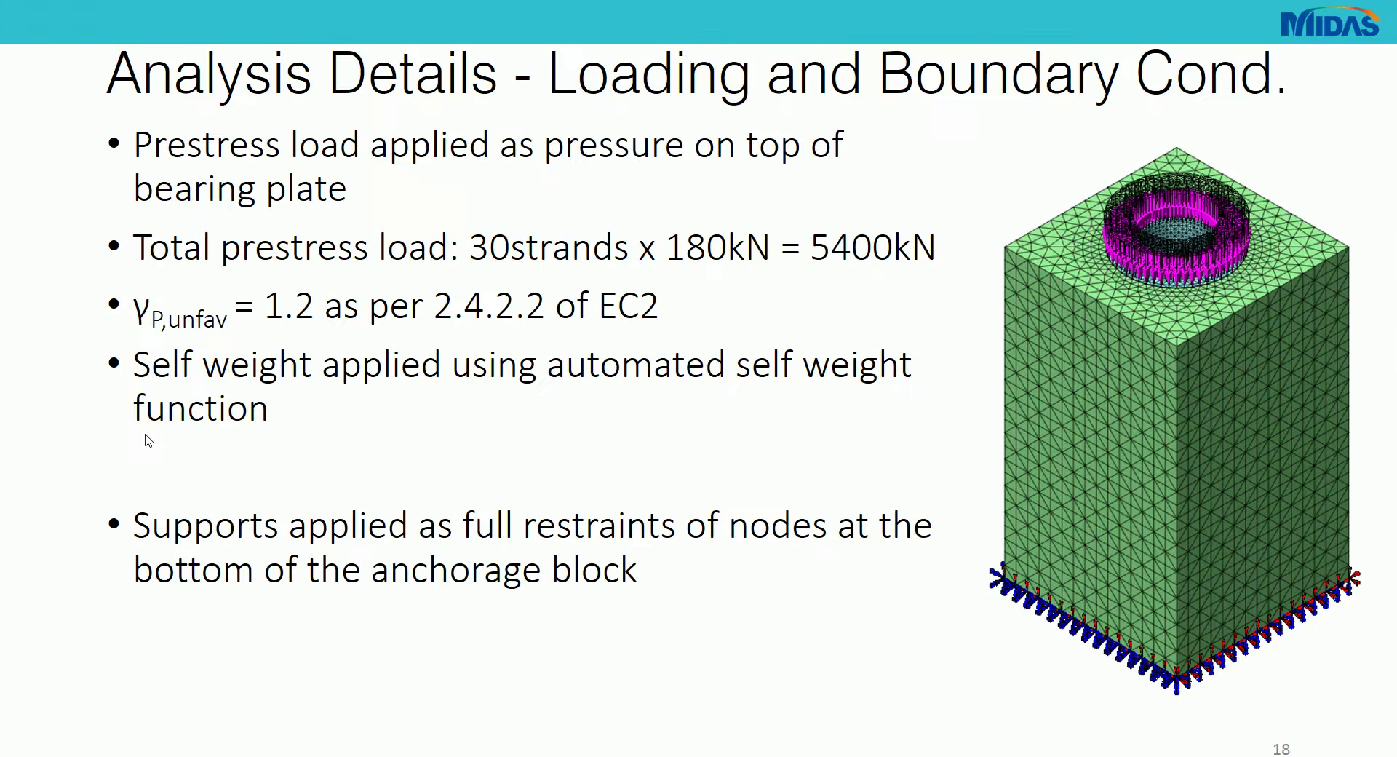
pyautogui.click(145, 434)
pyautogui.press('Escape')
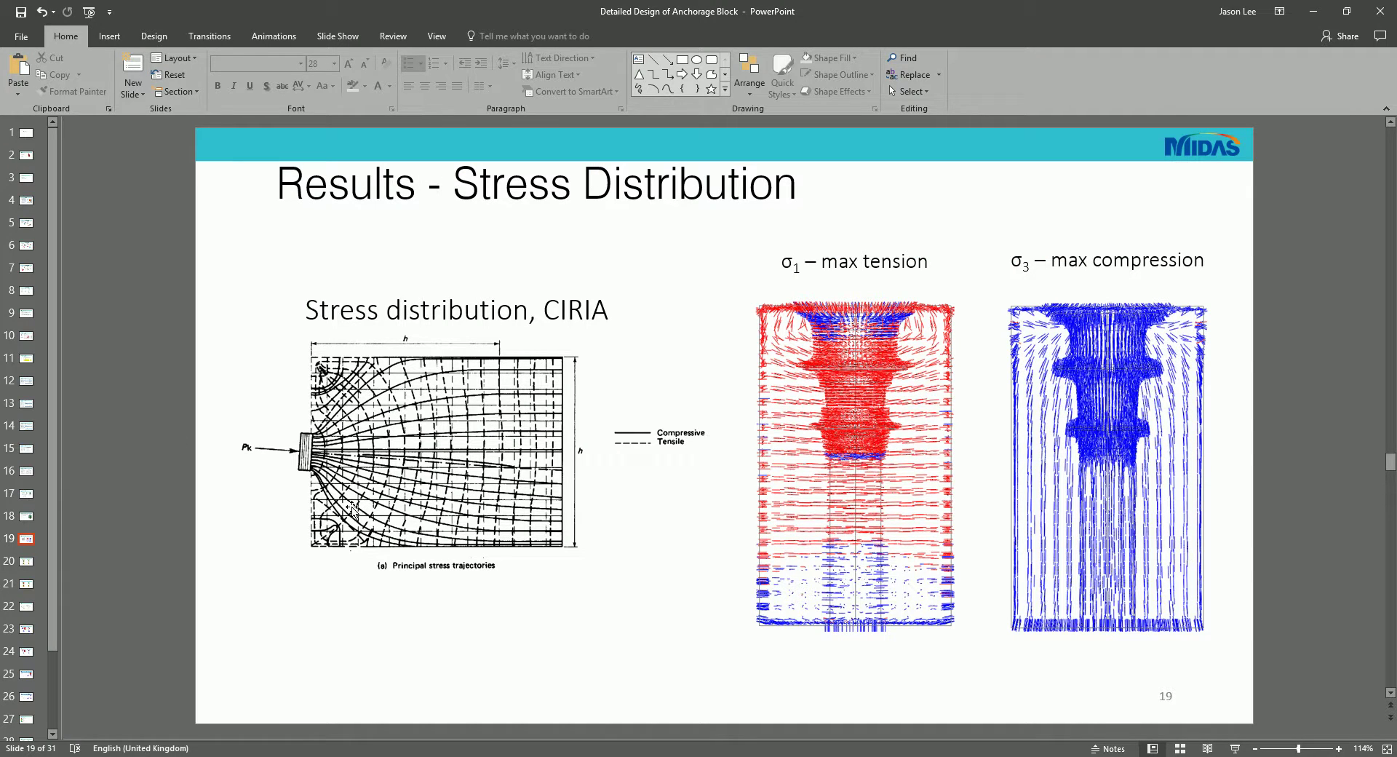
# Switch to the G2TM no reinf model in midas FEA and show its Cone mesh set
pyautogui.hotkey('alt', 'Tab')
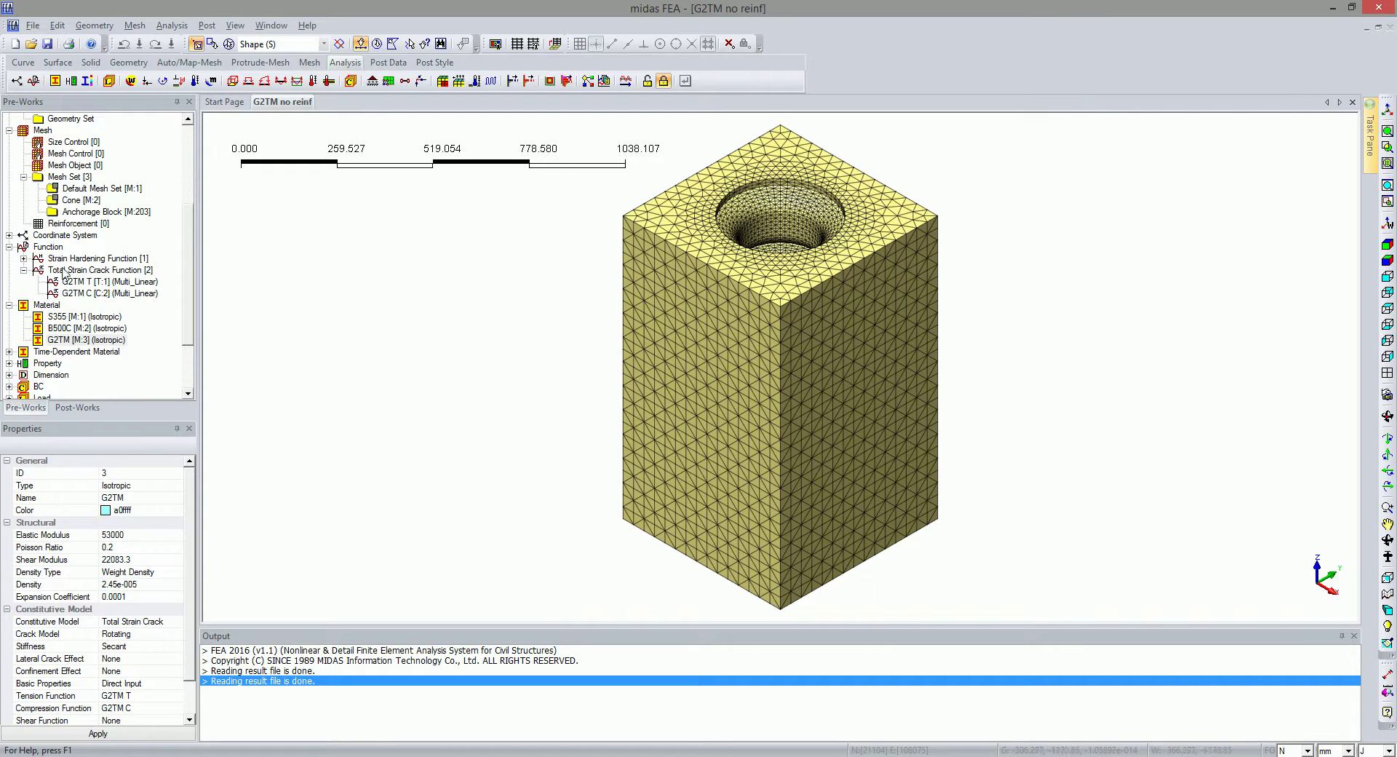
pyautogui.click(66, 235)
pyautogui.scroll(2, 116, 246)
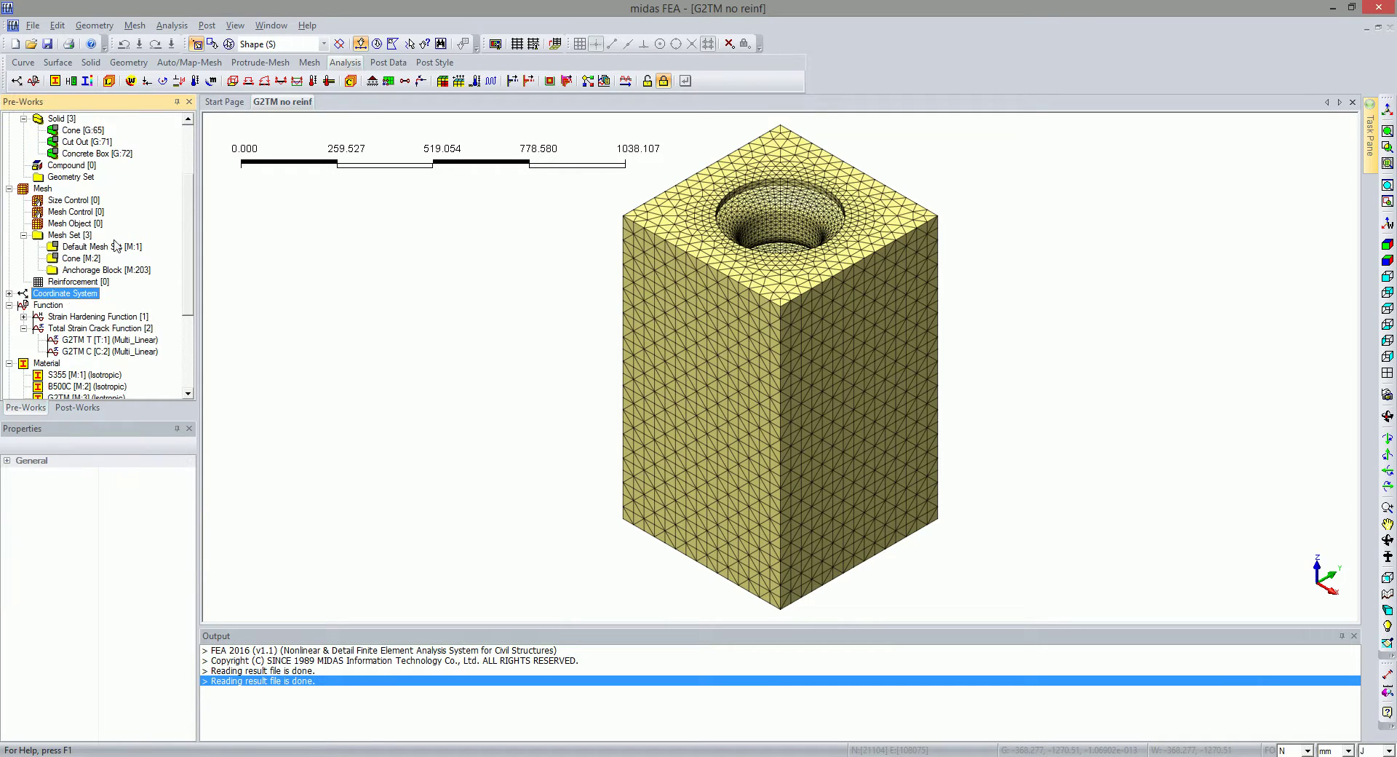
pyautogui.click(78, 259)
pyautogui.rightClick(78, 259)
pyautogui.click(109, 282)
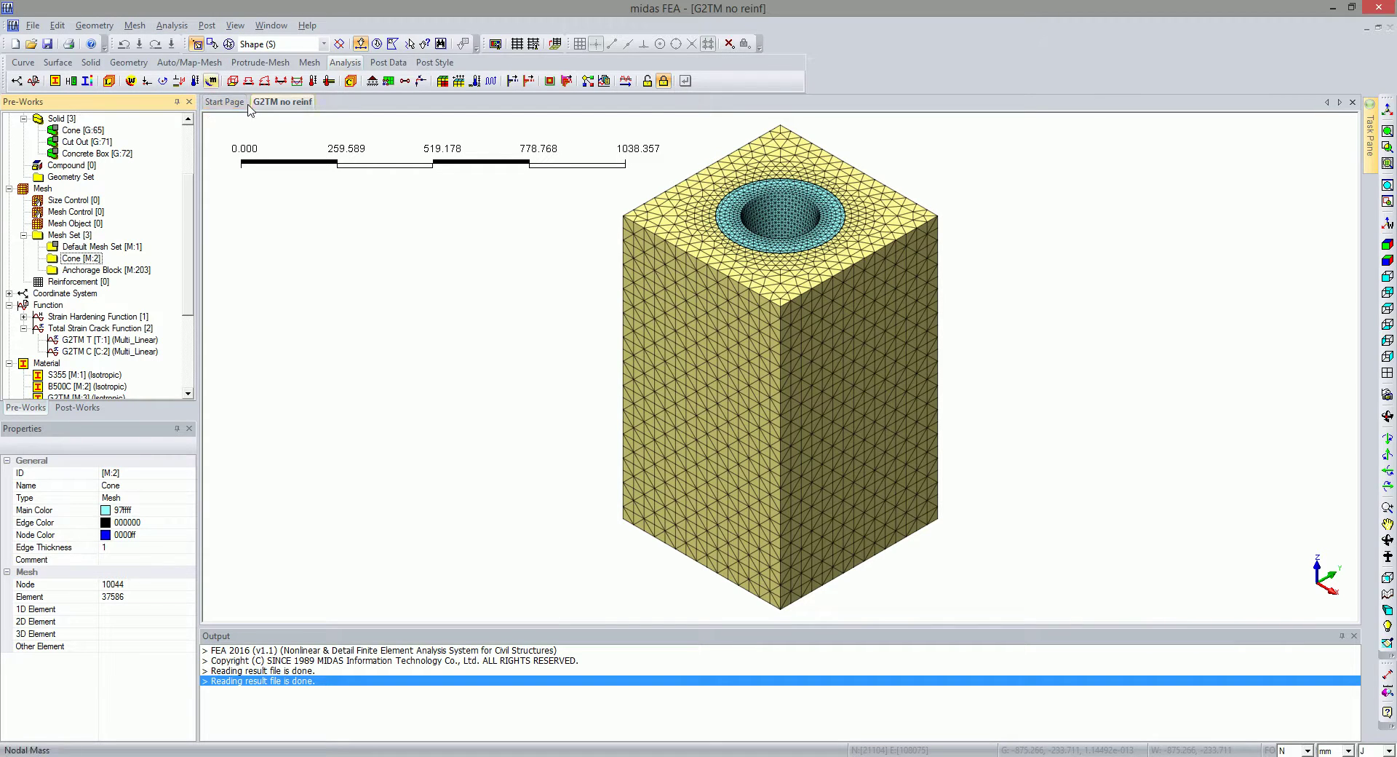
# Start adding a new analysis case to the G2TM no reinf model with Linear Static as the analysis type
pyautogui.click(207, 25)
pyautogui.moveTo(176, 27)
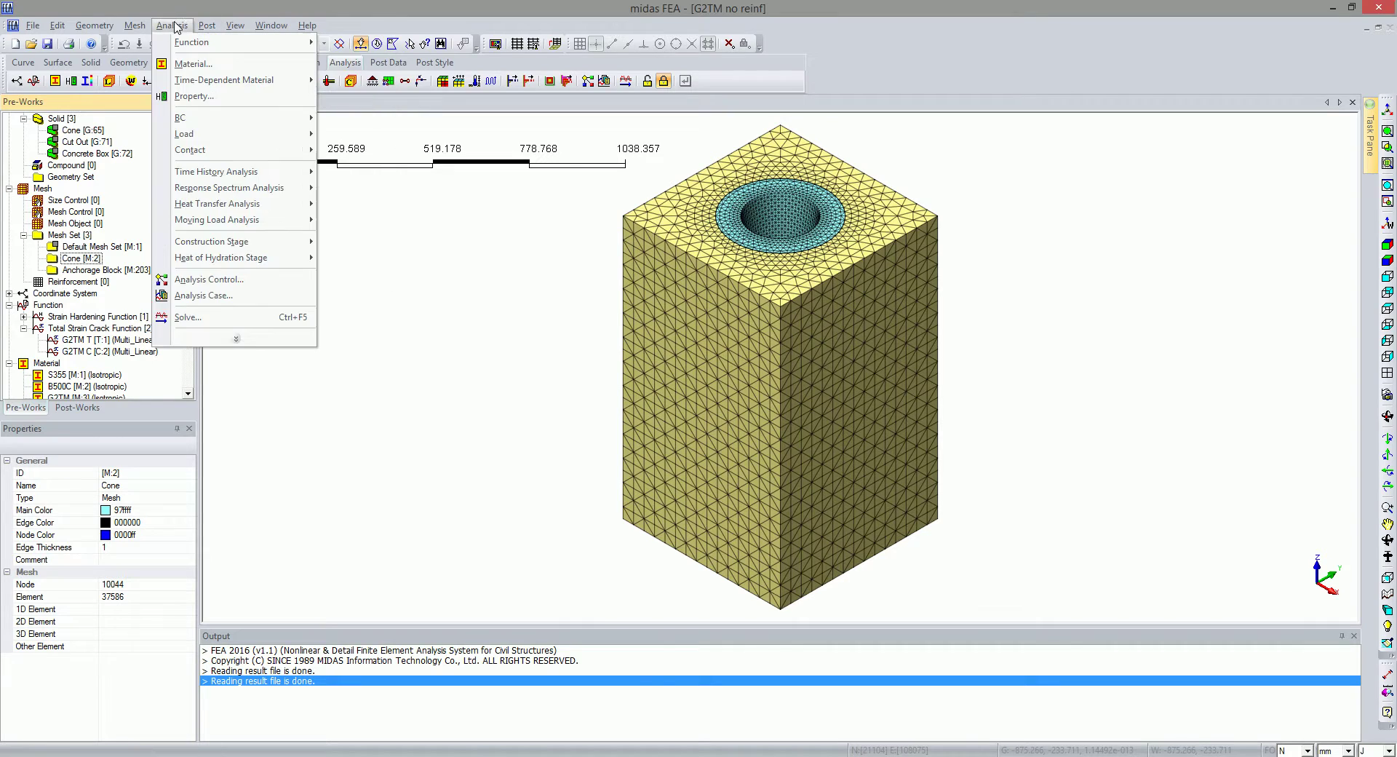
pyautogui.click(245, 301)
pyautogui.moveTo(659, 297); pyautogui.dragTo(626, 293)
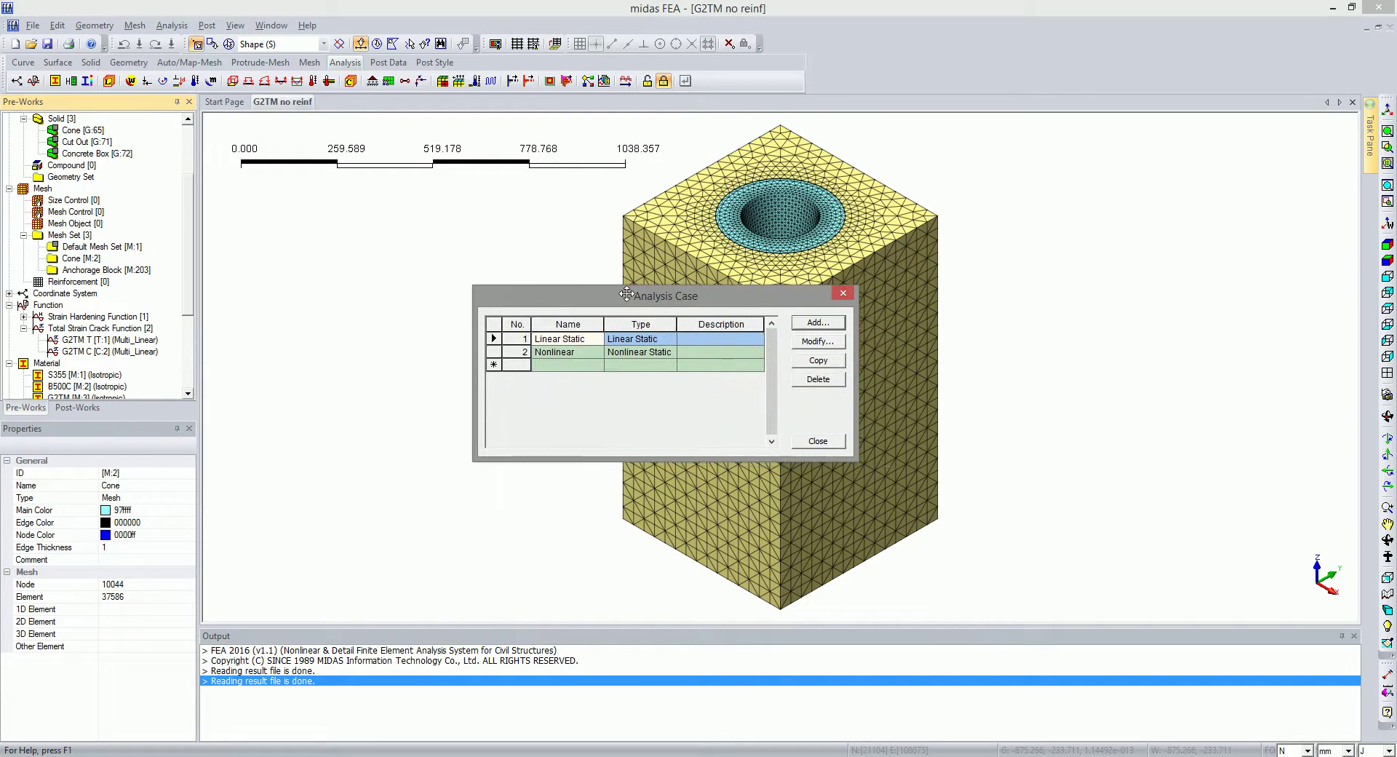
pyautogui.click(817, 325)
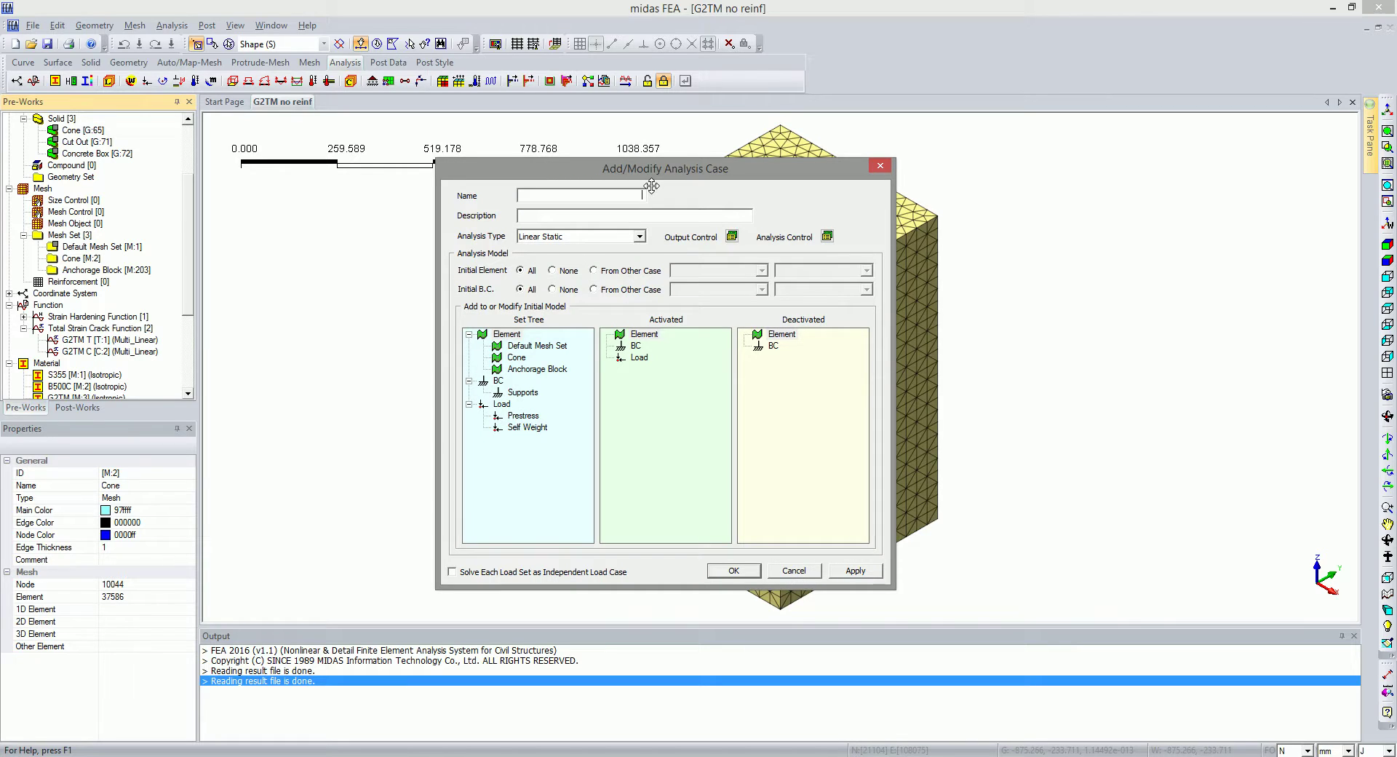
pyautogui.click(639, 237)
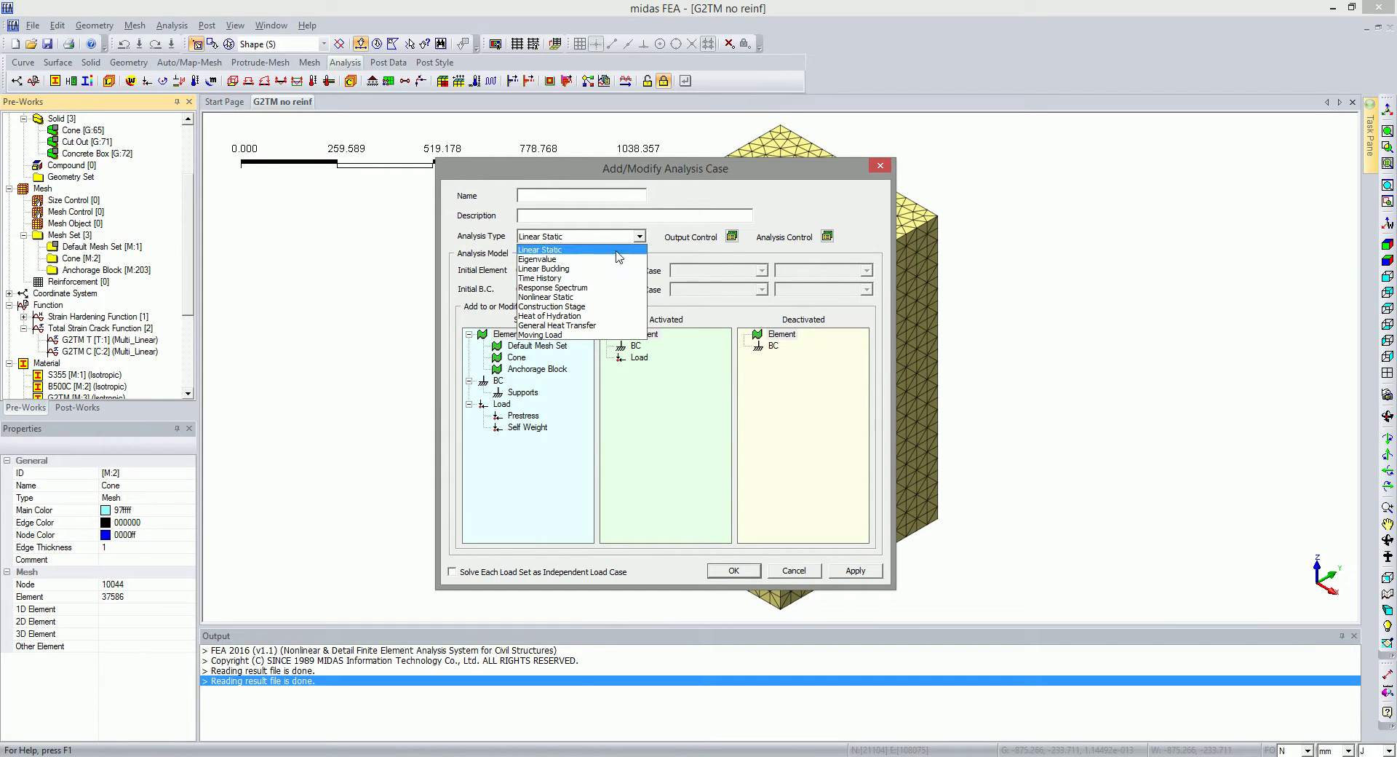
pyautogui.click(593, 250)
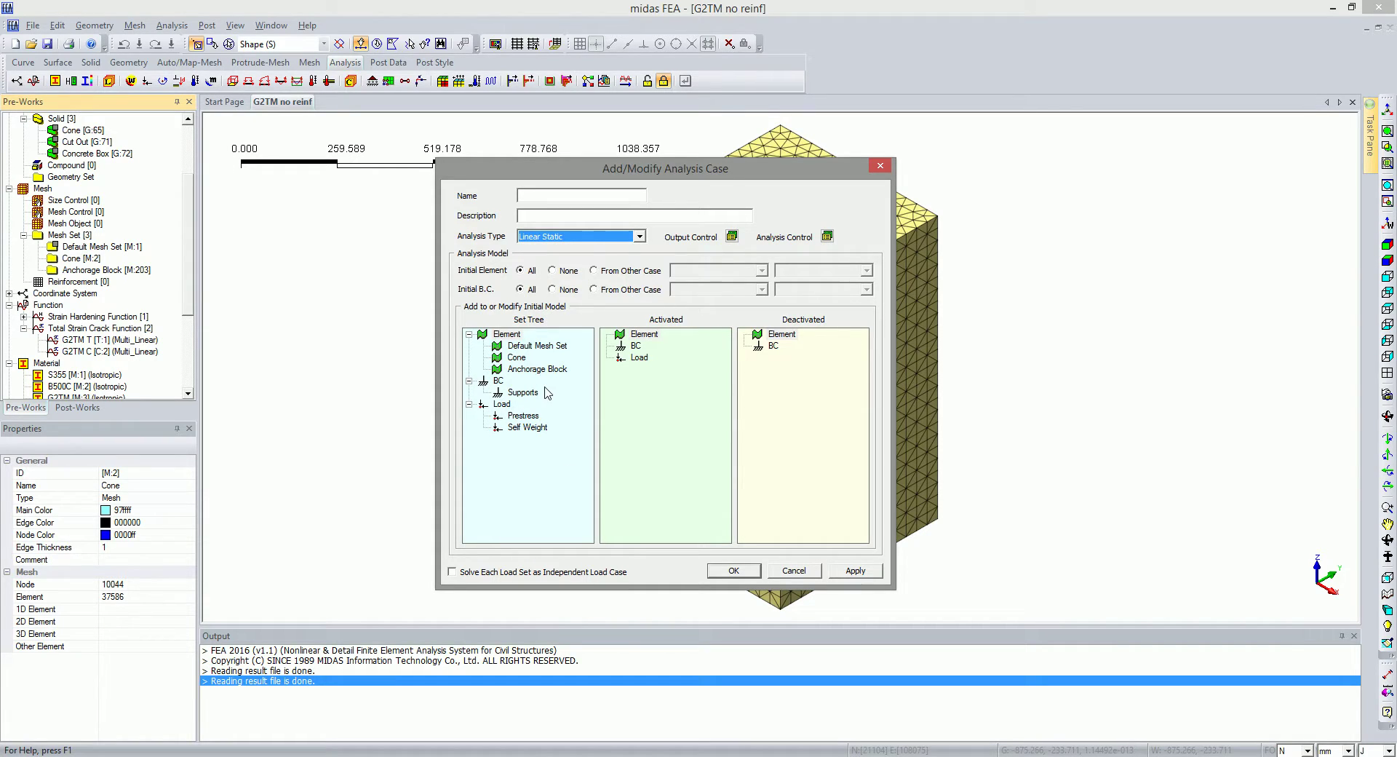
# Review the output mesh sets, output types and analysis control settings of the linear static case without changing them
pyautogui.click(732, 236)
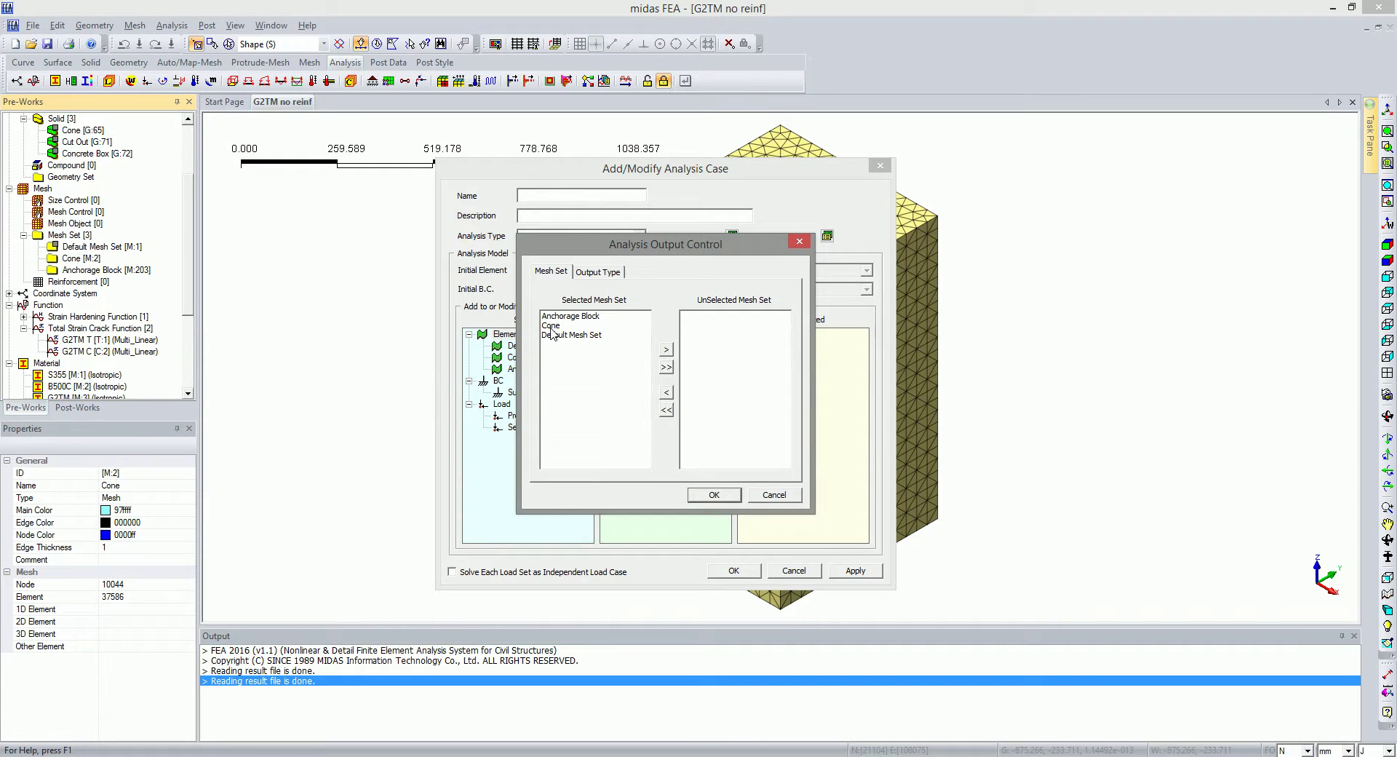
pyautogui.click(597, 273)
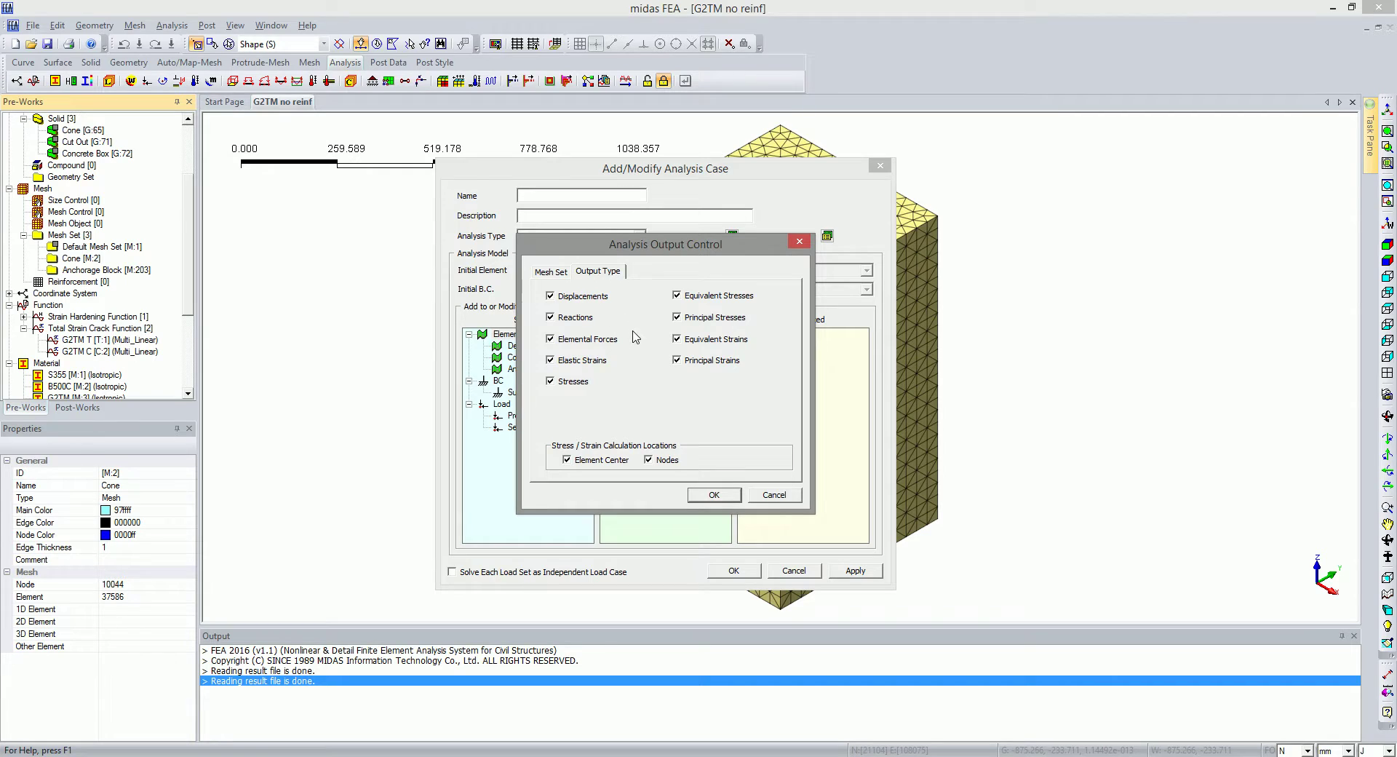
pyautogui.click(799, 241)
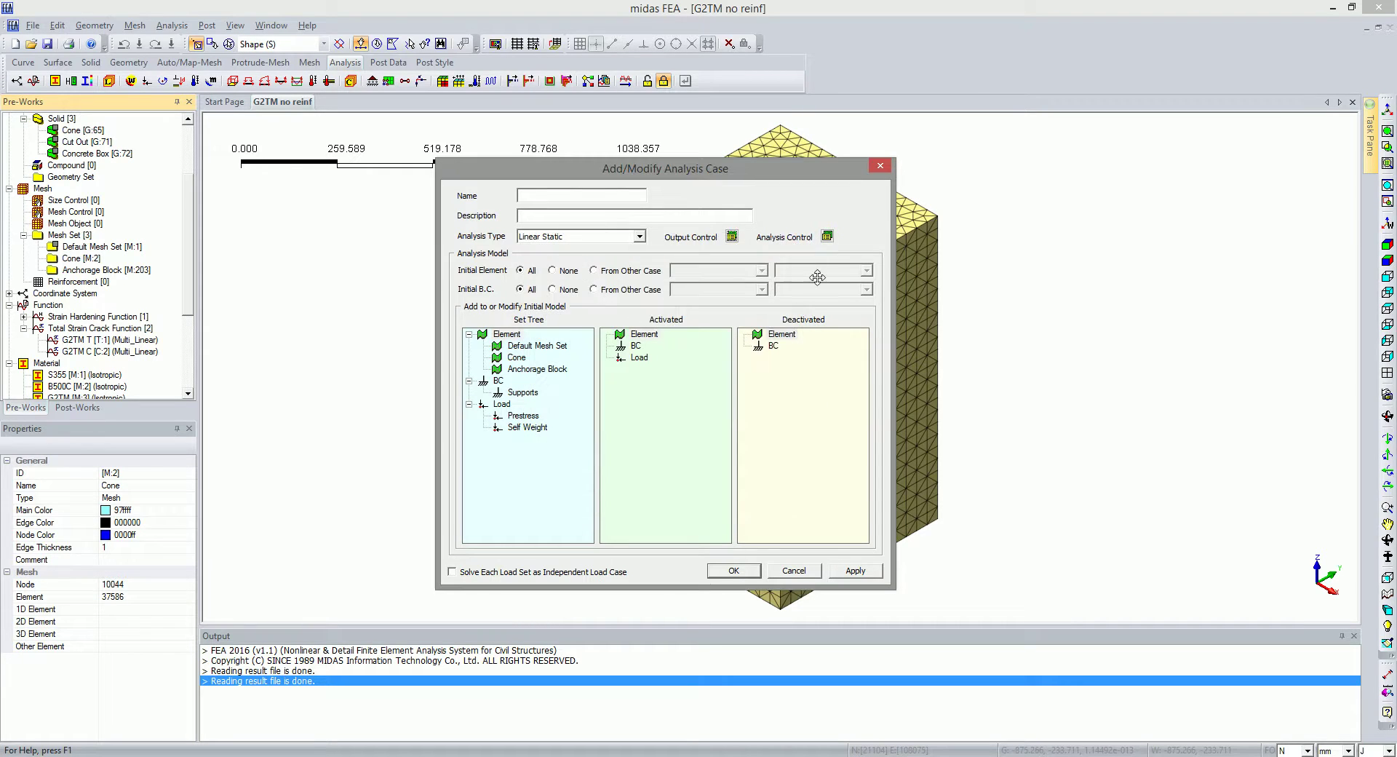
pyautogui.click(828, 236)
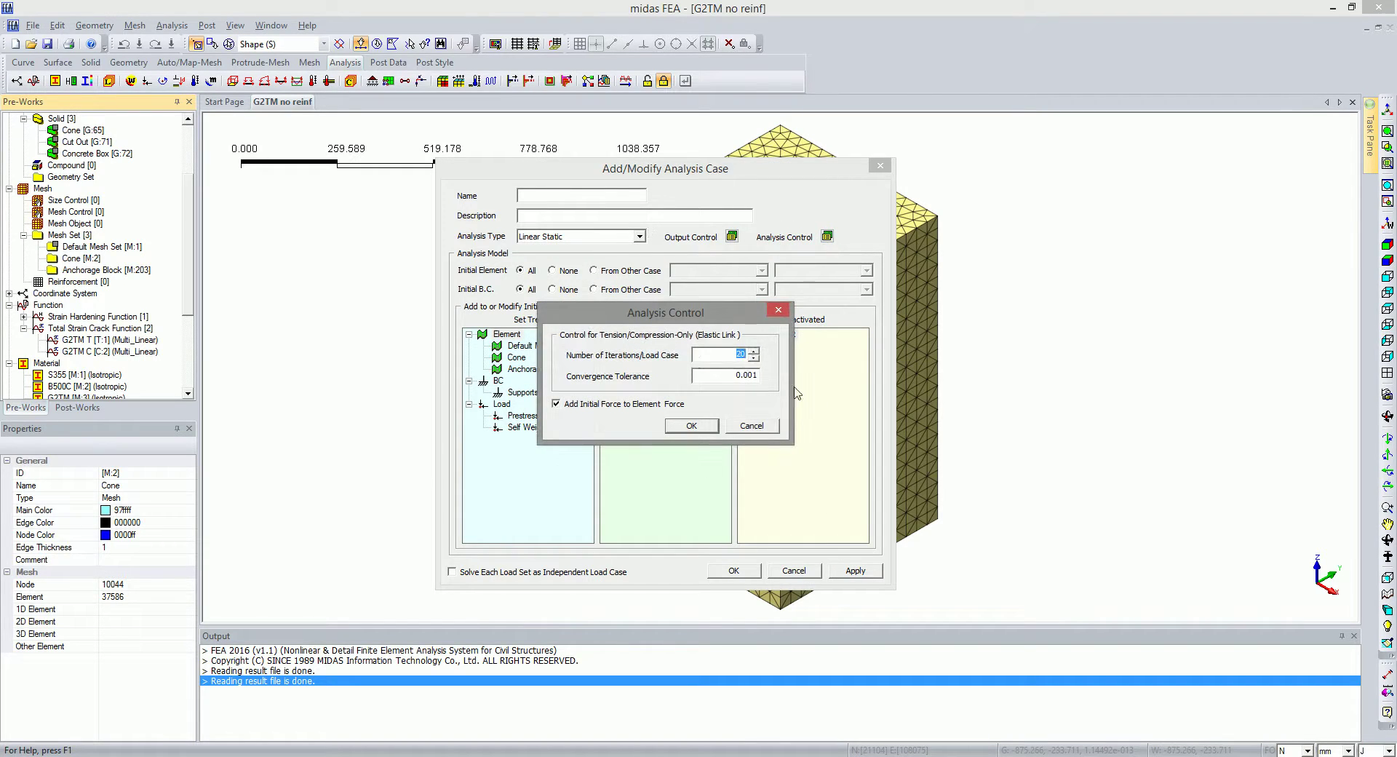
pyautogui.click(752, 426)
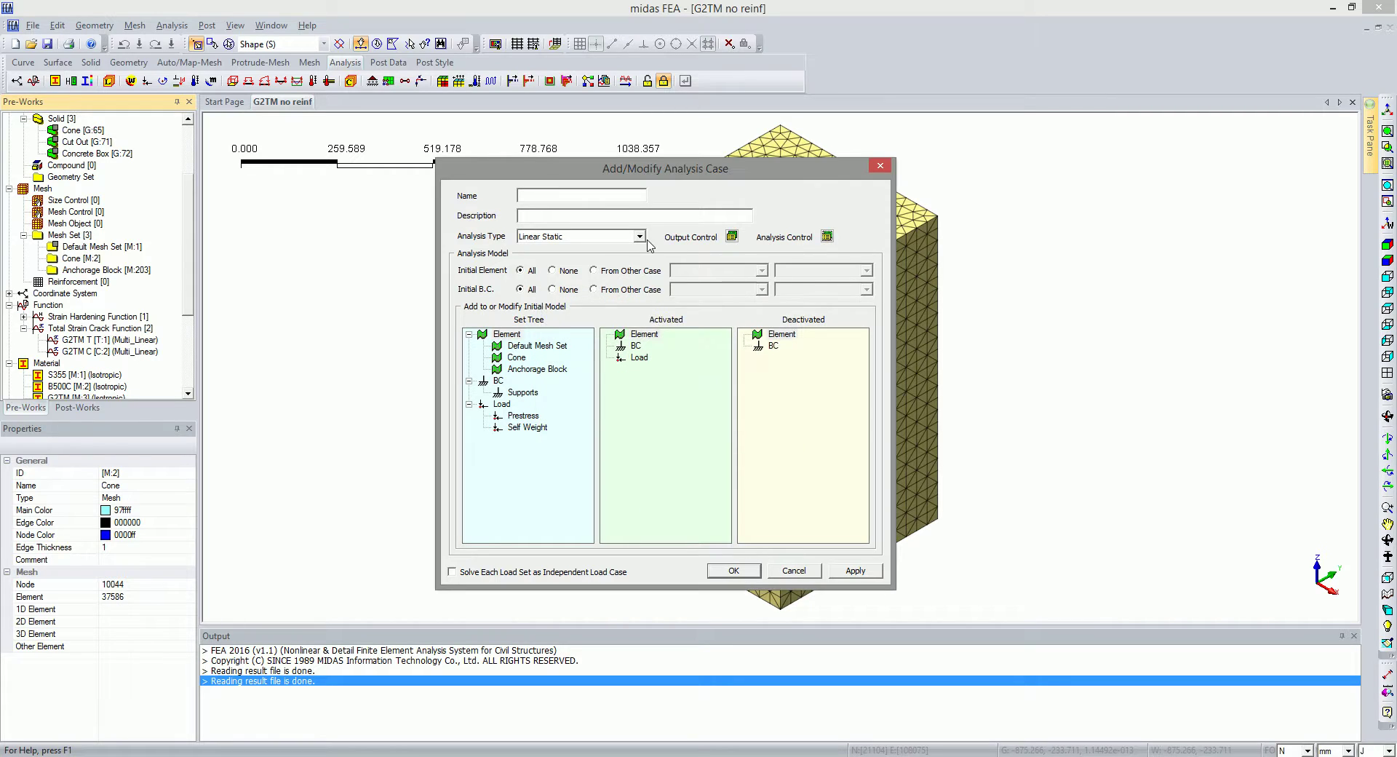
# Set the new case's analysis type to Nonlinear Static and review its output mesh sets and output types without changing them
pyautogui.click(639, 236)
pyautogui.click(599, 297)
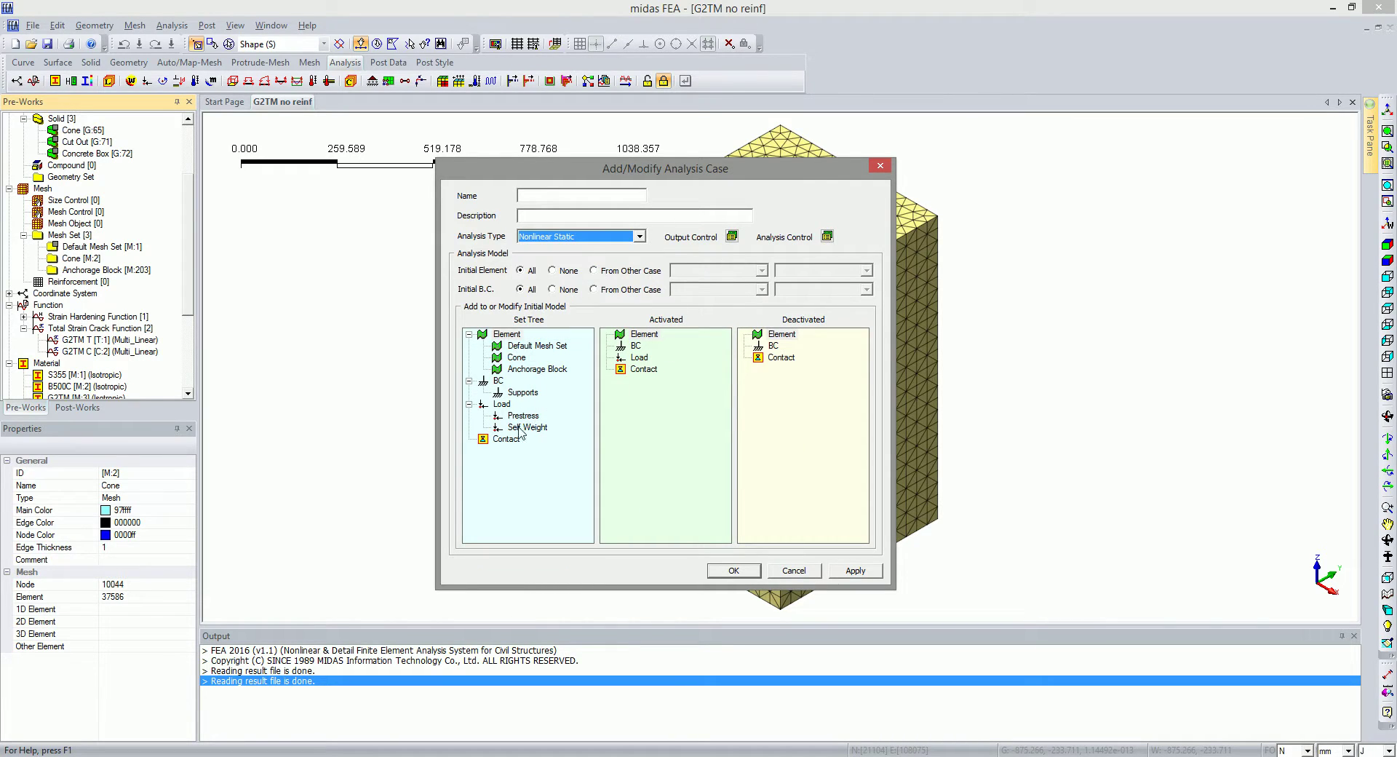
pyautogui.click(732, 236)
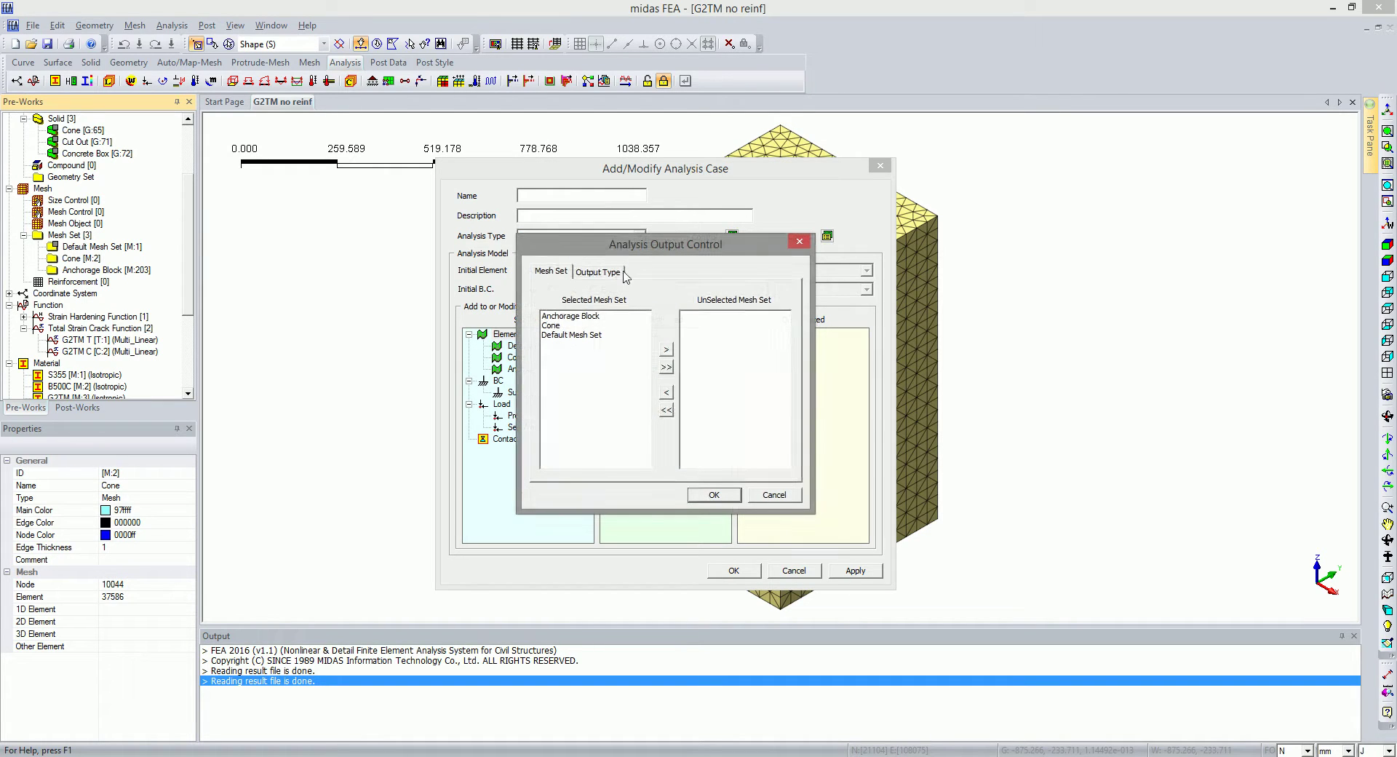
pyautogui.click(599, 271)
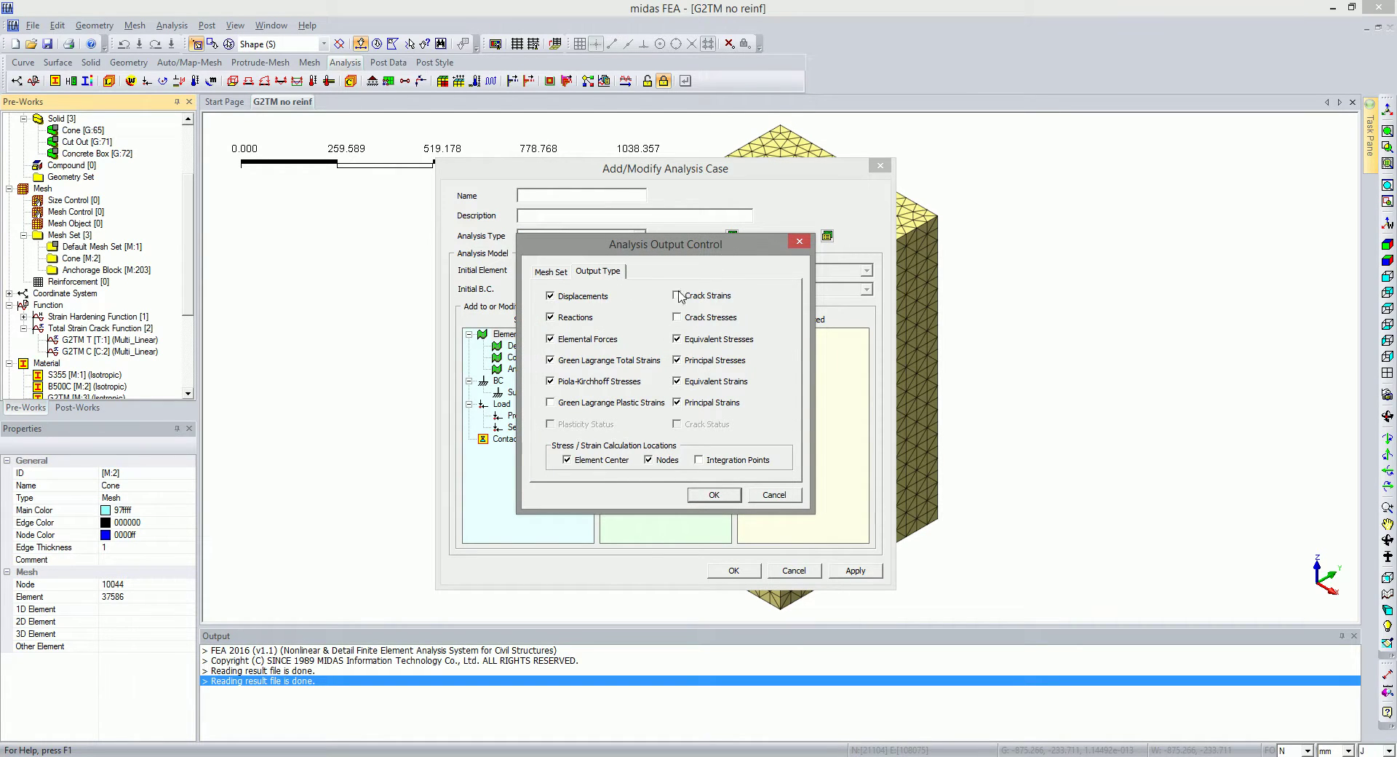
pyautogui.moveTo(693, 246); pyautogui.dragTo(698, 237)
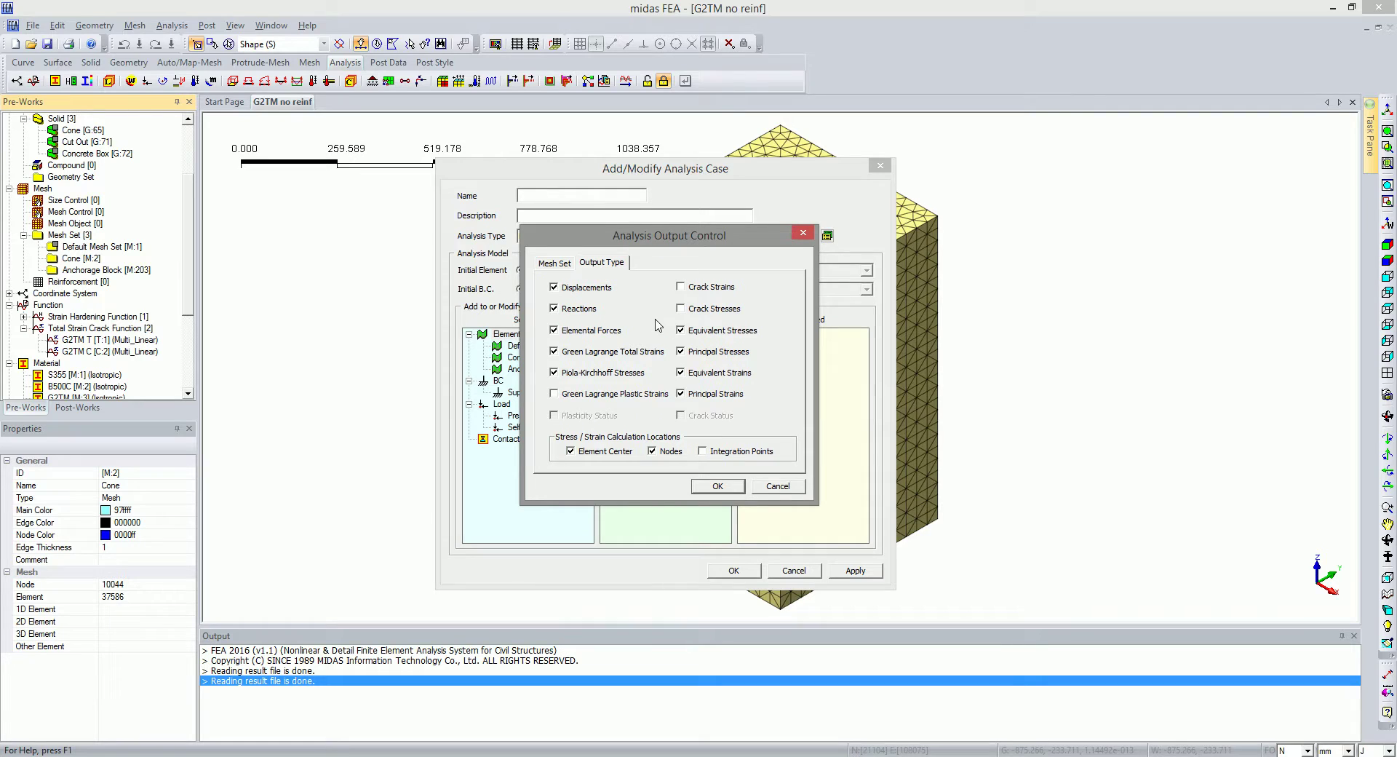
pyautogui.click(807, 233)
# Review the nonlinear analysis control settings and available iteration schemes, then discard the new case and close the analysis case list
pyautogui.click(828, 236)
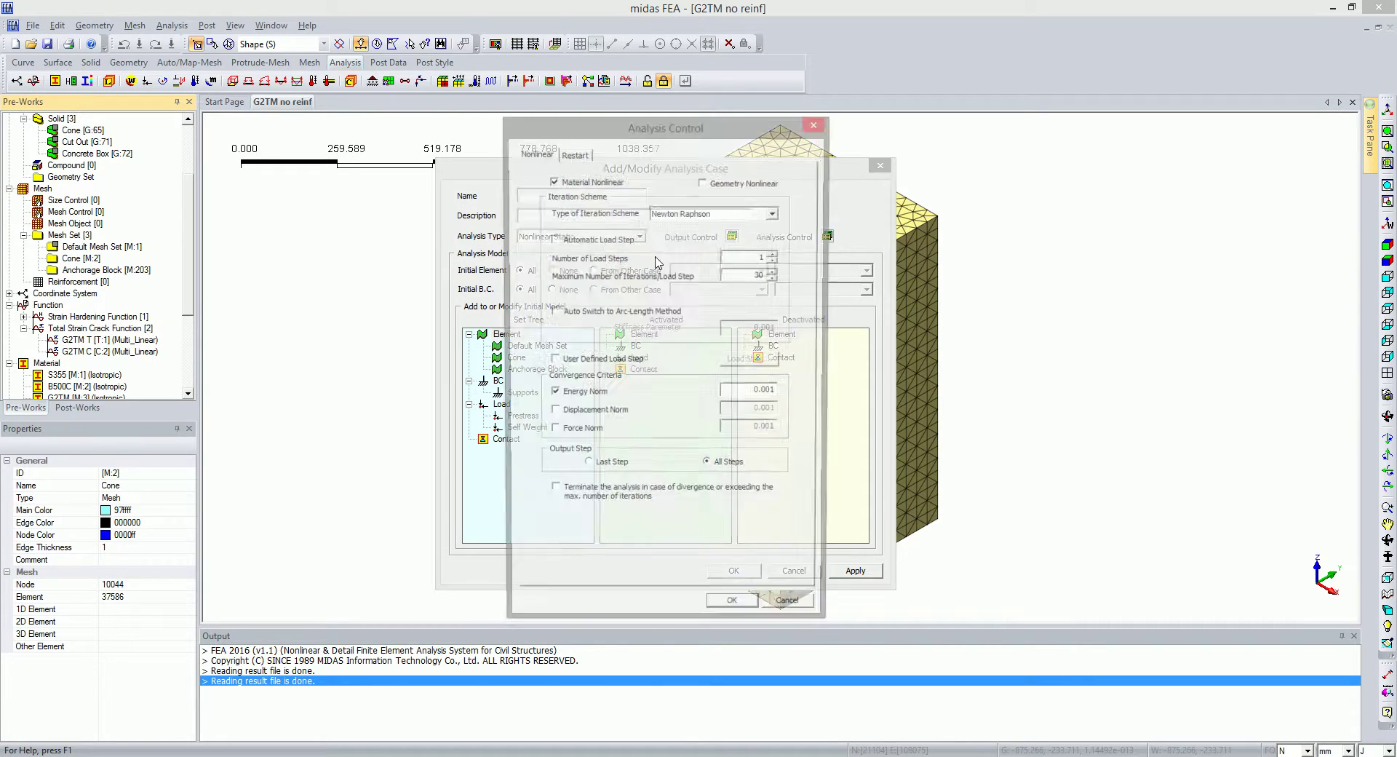
pyautogui.moveTo(694, 139); pyautogui.dragTo(716, 125)
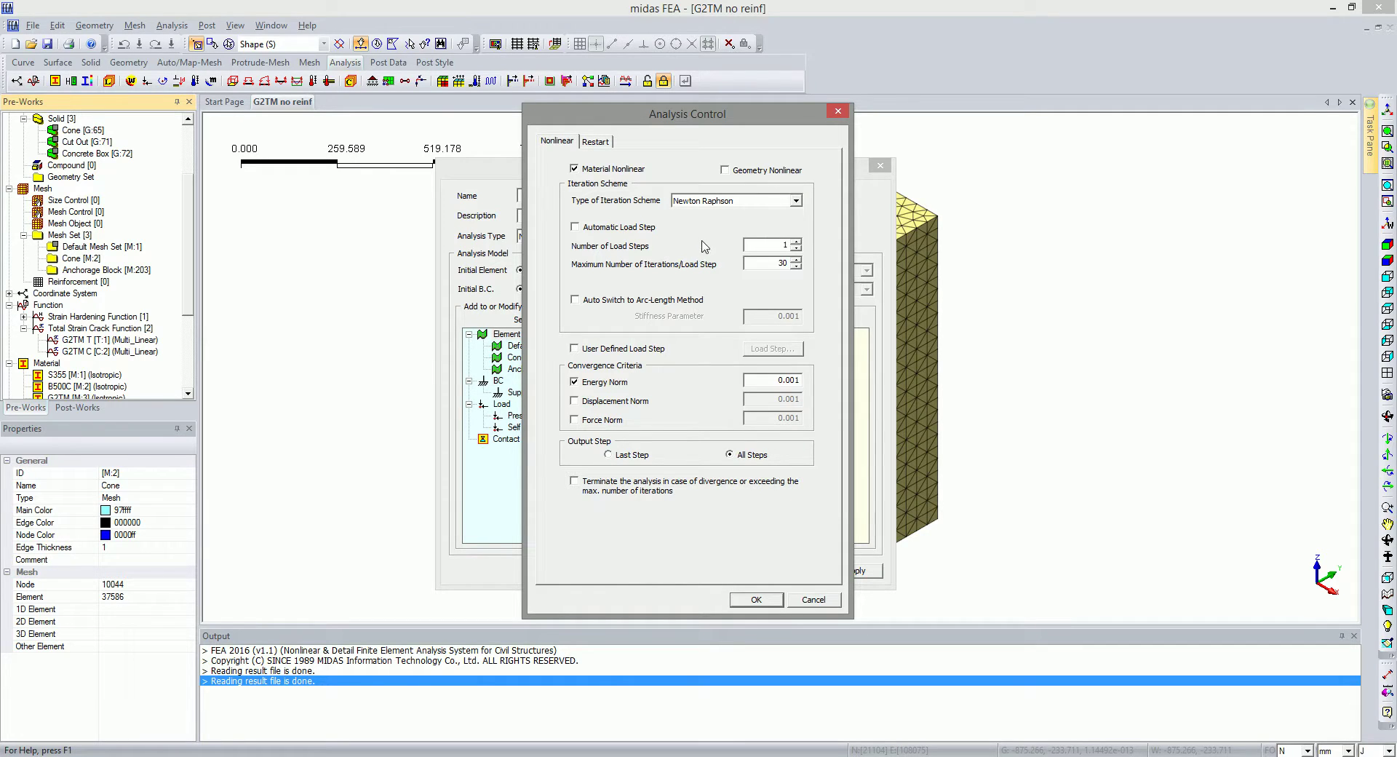
pyautogui.click(797, 202)
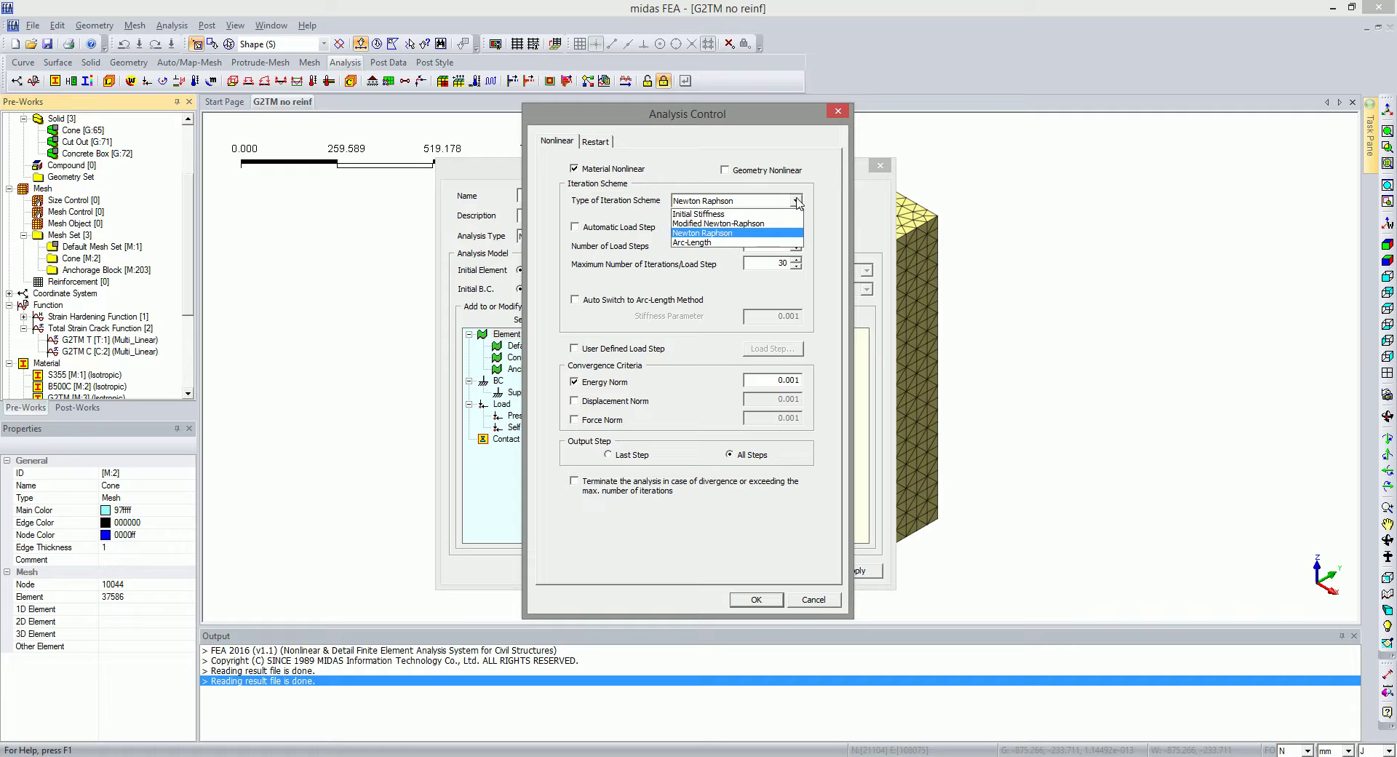
pyautogui.click(797, 202)
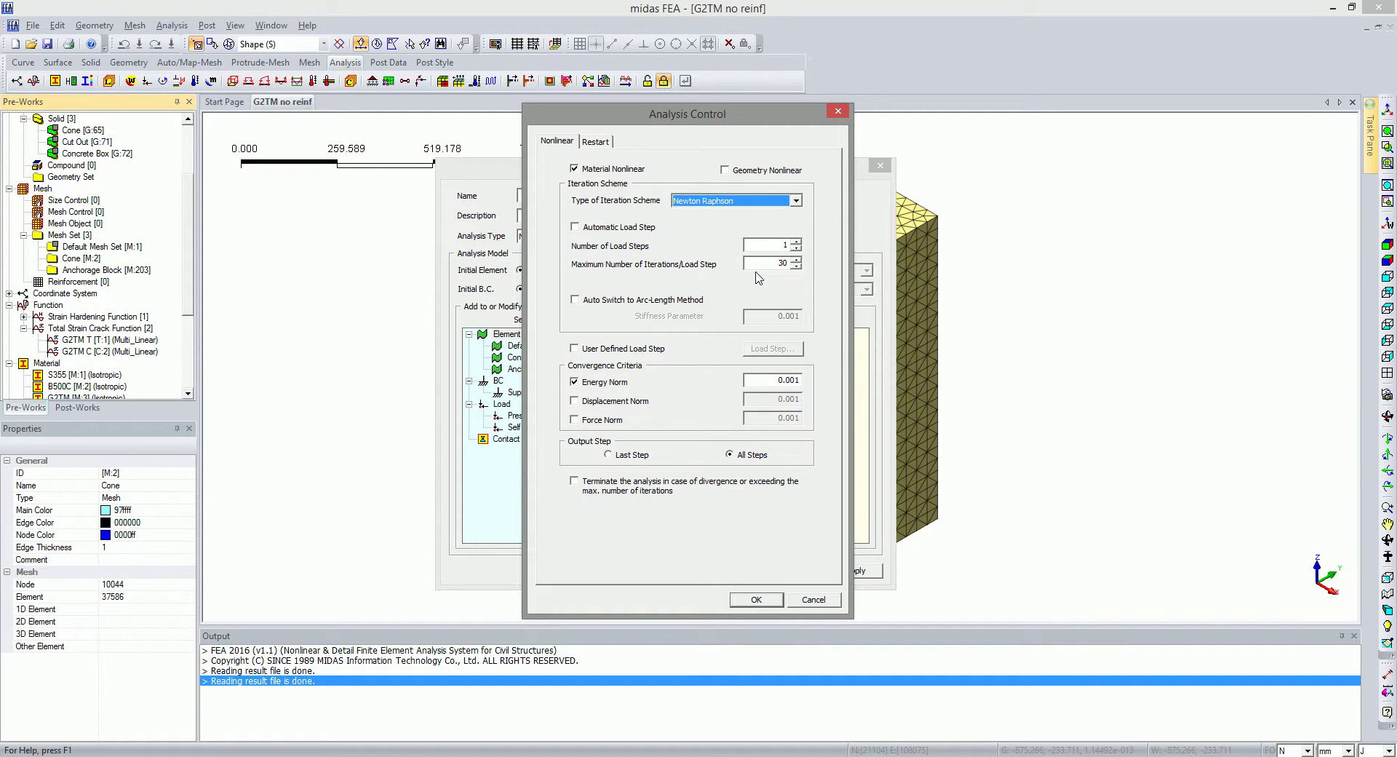
pyautogui.click(805, 601)
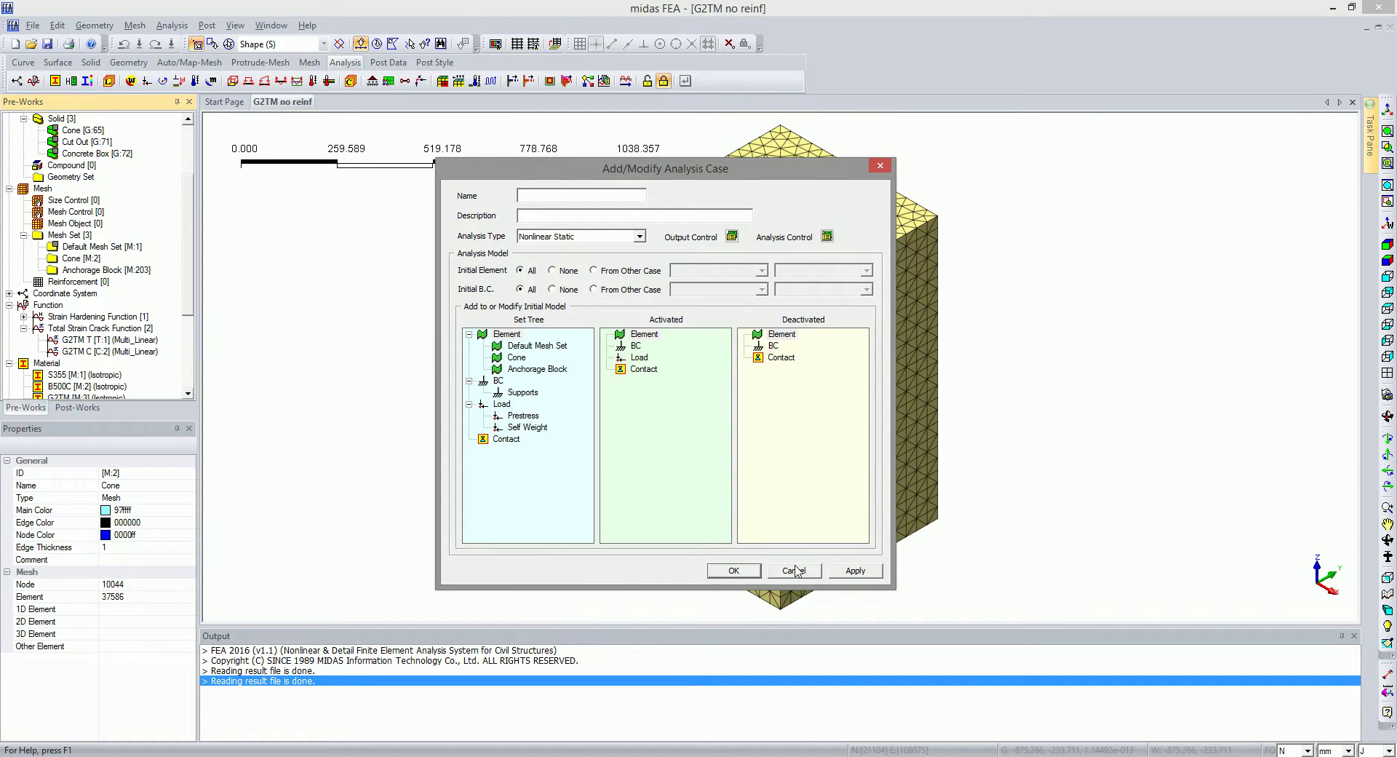
pyautogui.click(795, 571)
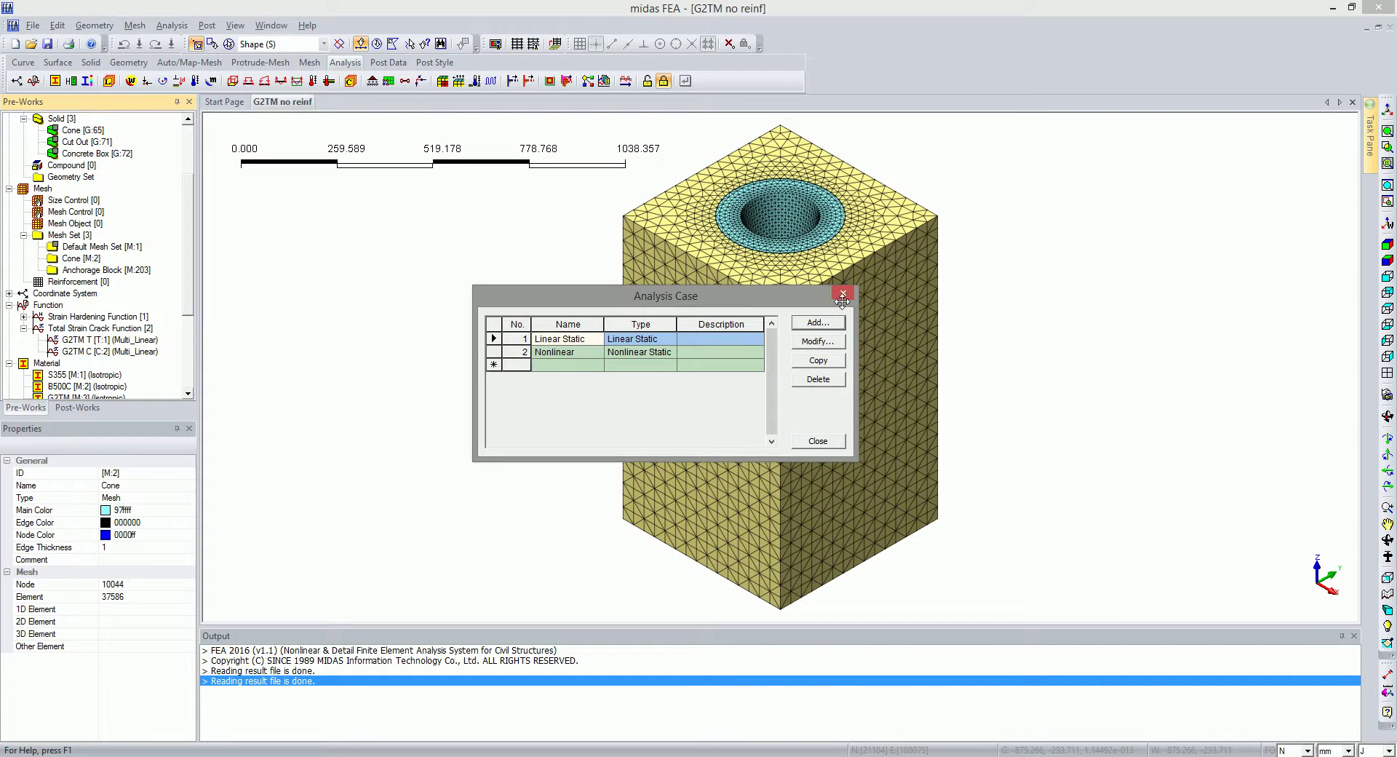
pyautogui.click(843, 293)
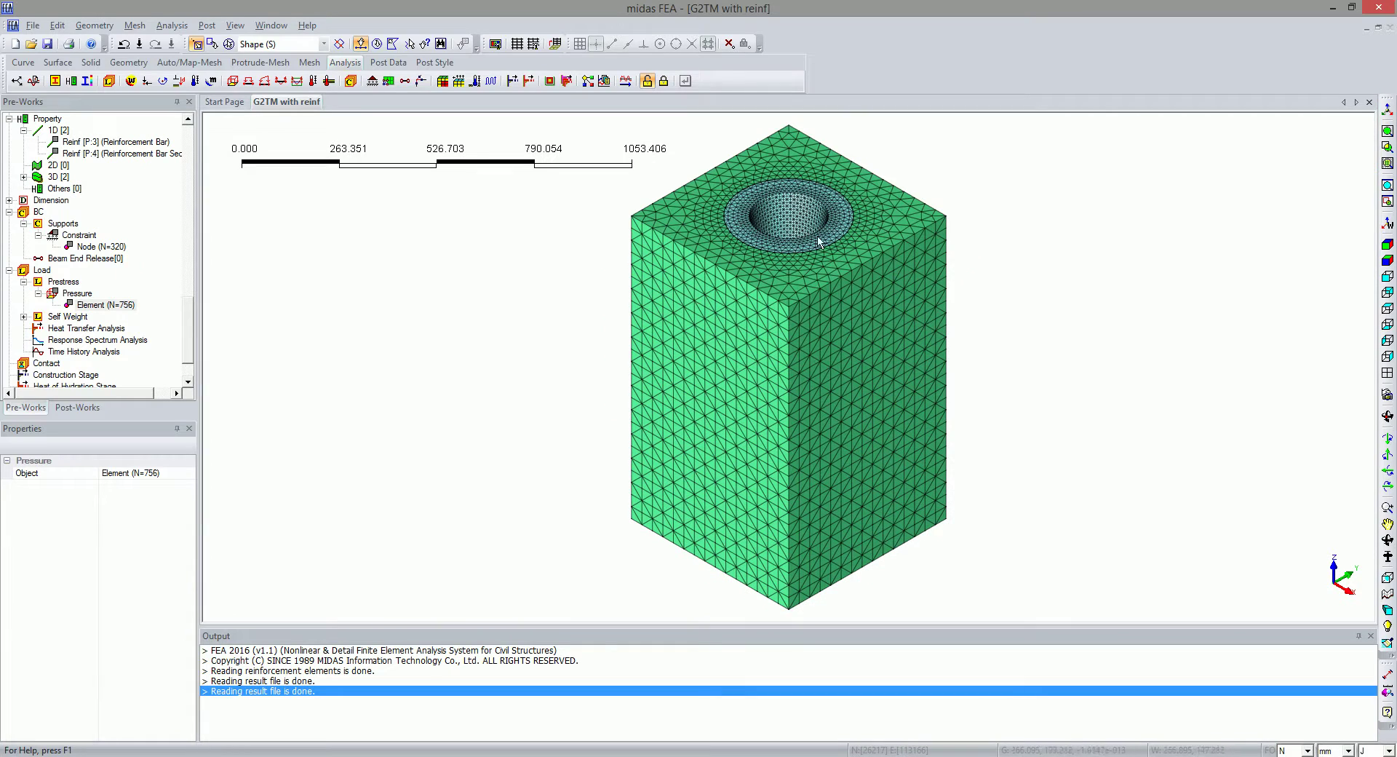
# Put the G2TM with reinf model in post-processing mode and collapse the Curve group in its model tree
pyautogui.click(663, 81)
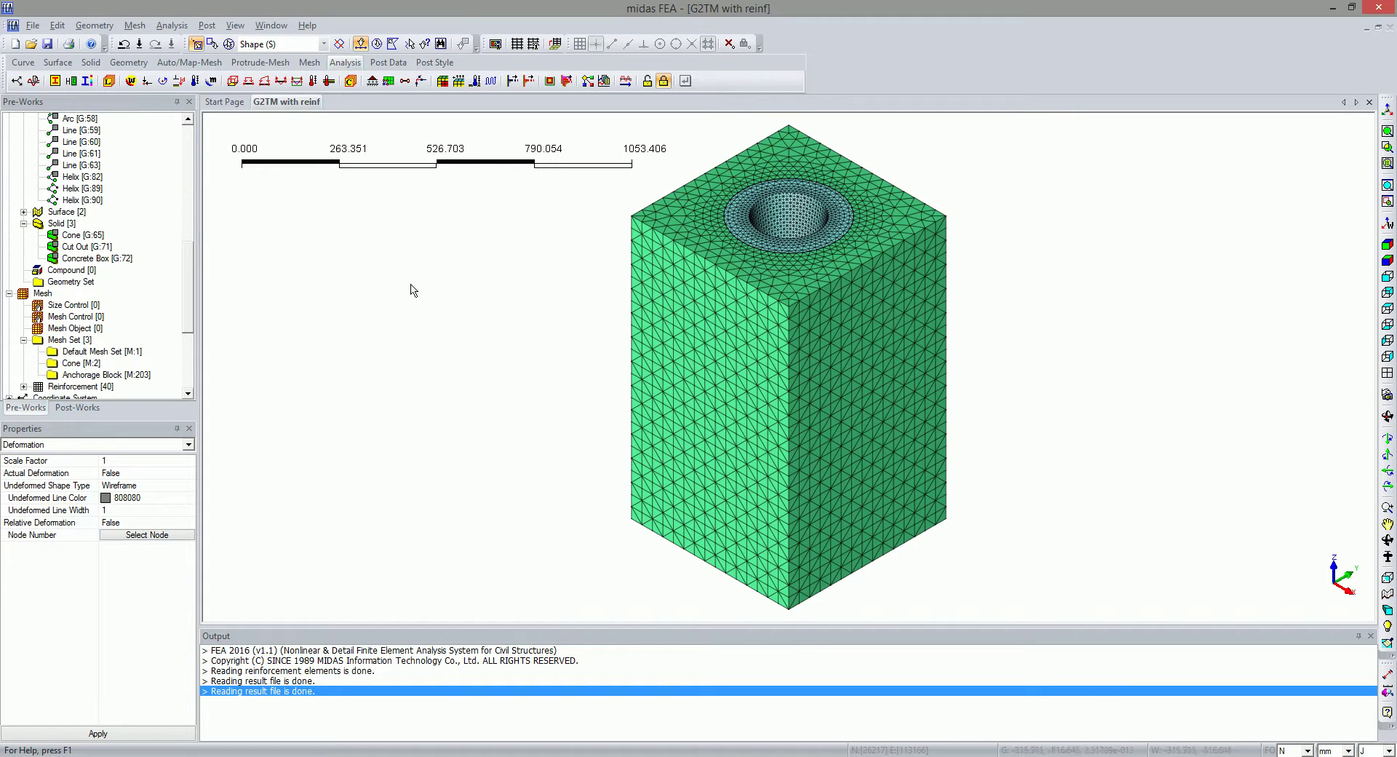
pyautogui.click(67, 271)
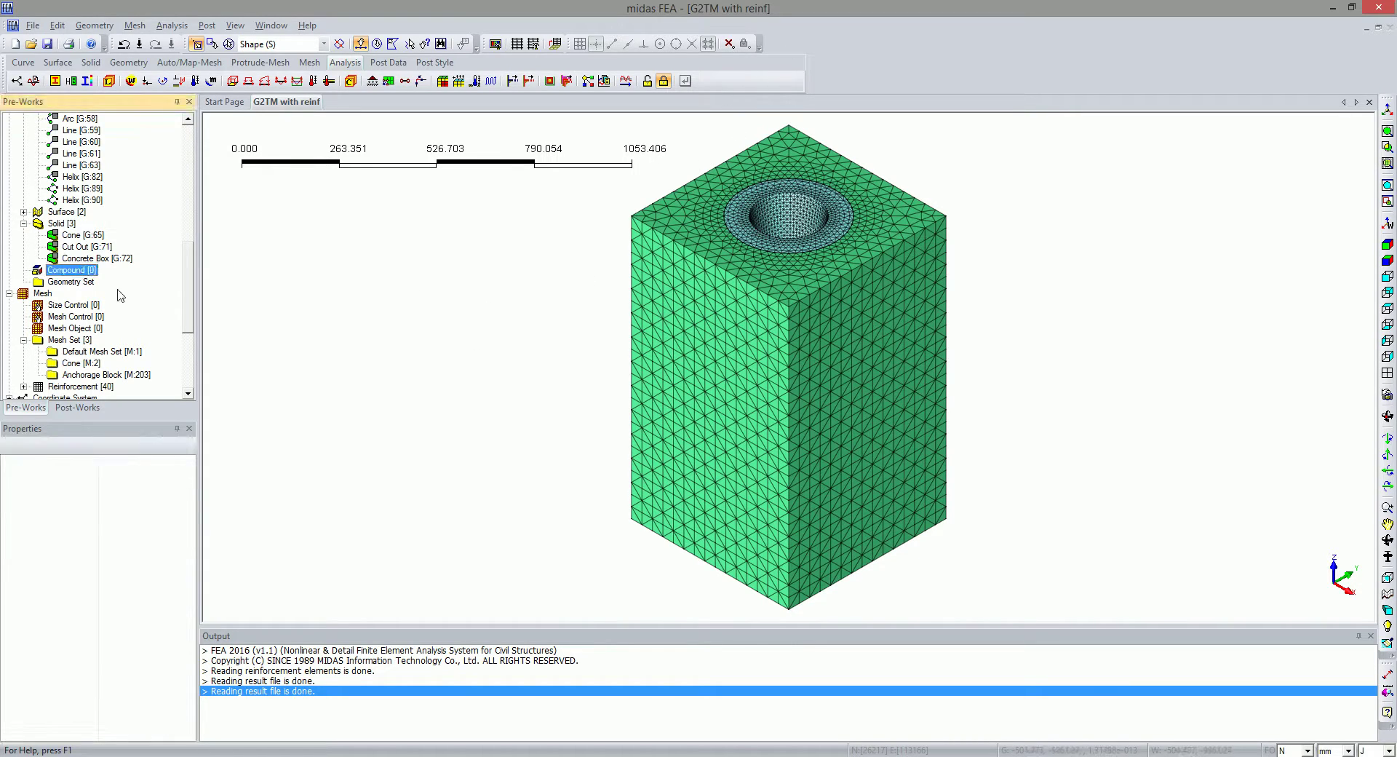
pyautogui.scroll(10, 46, 204)
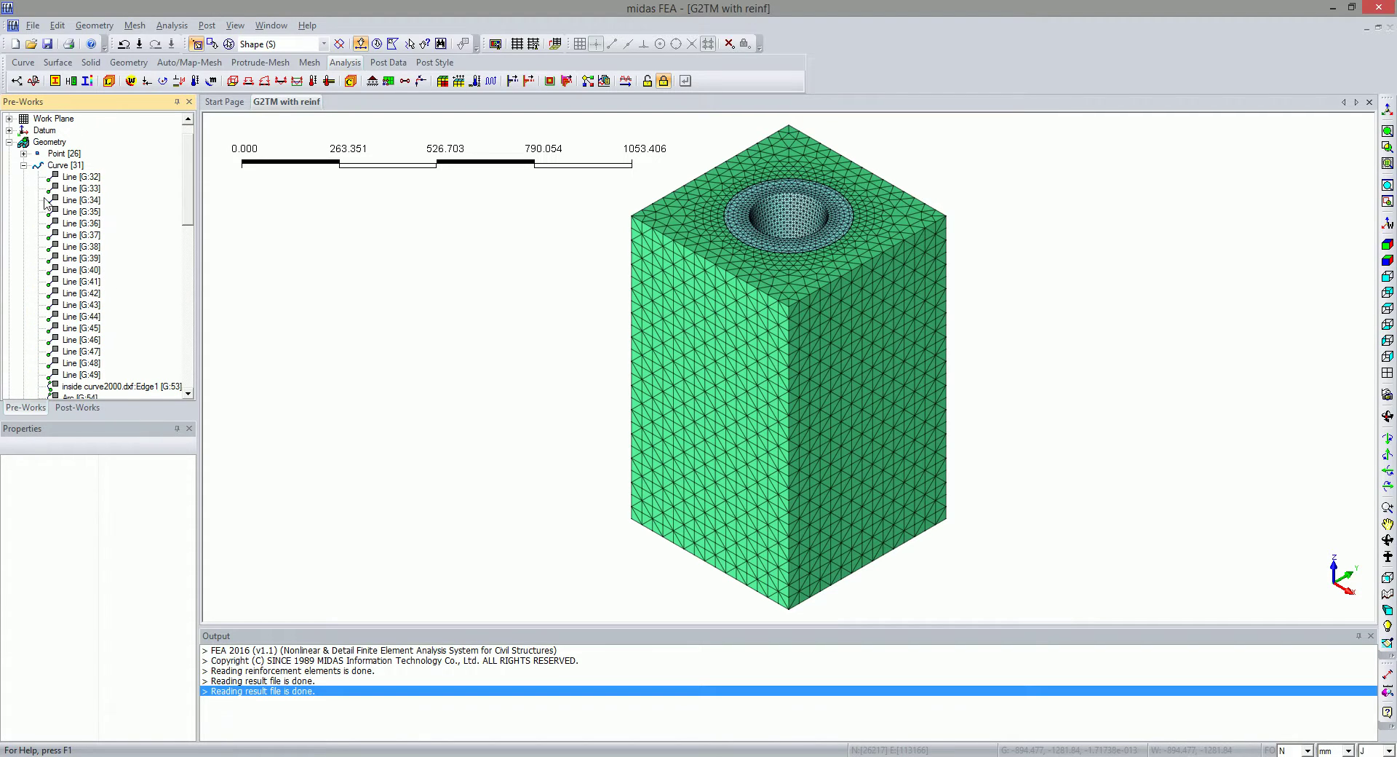
pyautogui.click(23, 166)
pyautogui.scroll(-5, 61, 273)
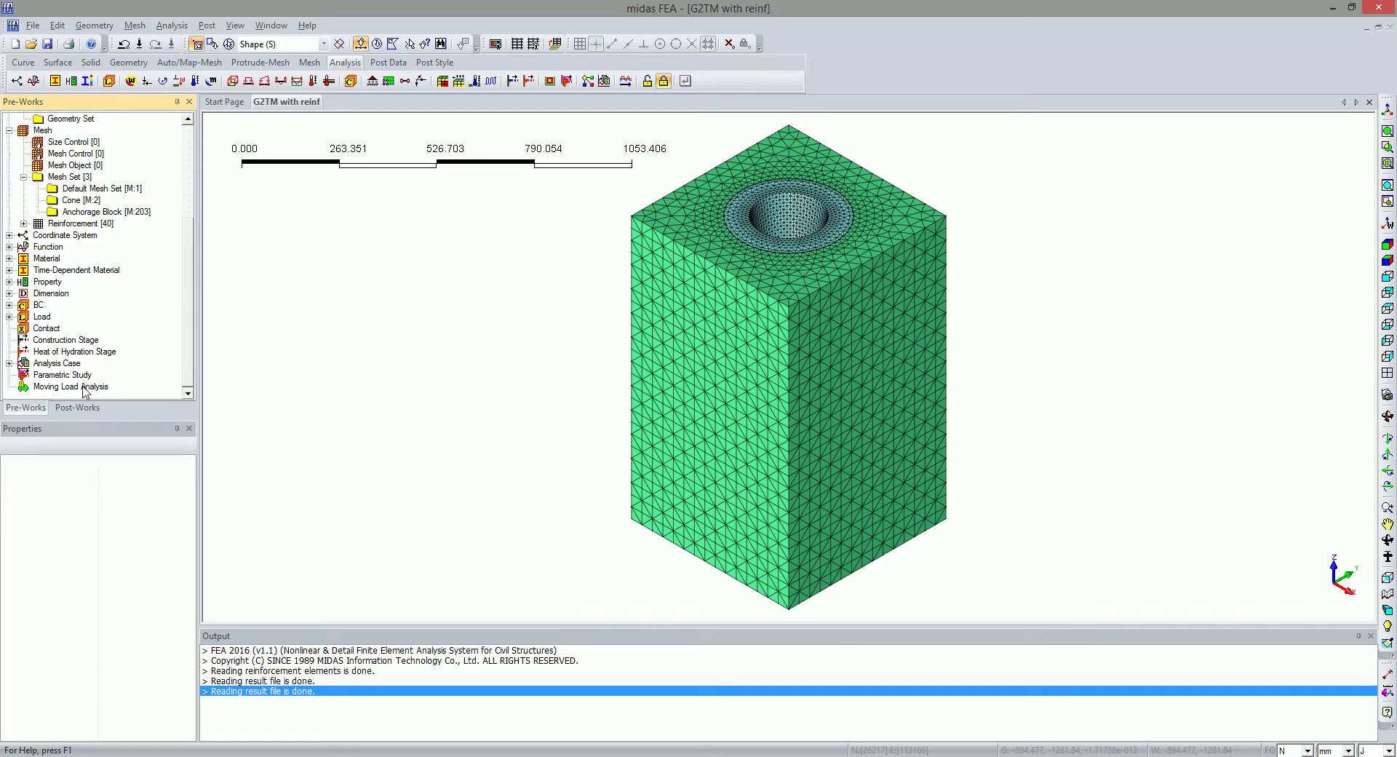
# Review the analysis case list and the Linear Static and Nonlinear cases in the Solver Manager without running them
pyautogui.click(604, 81)
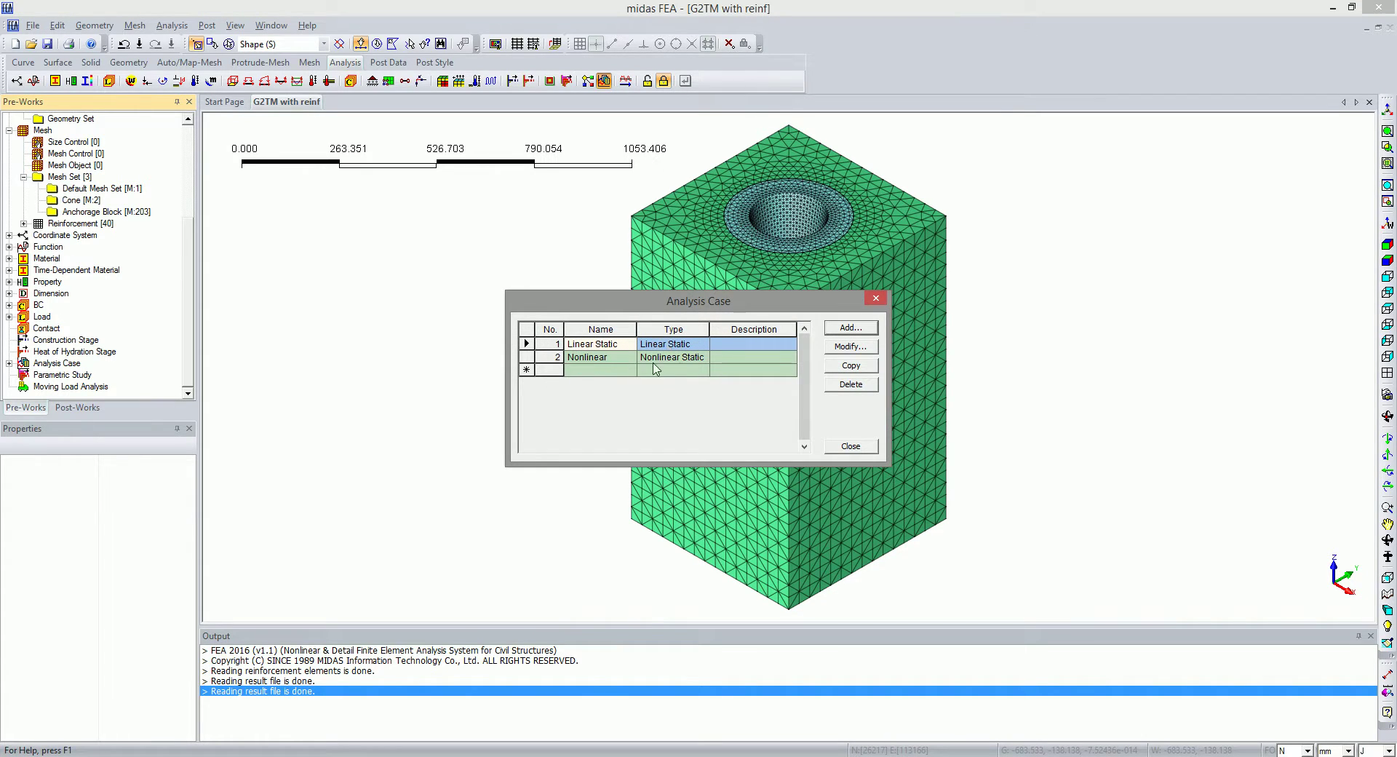
pyautogui.click(878, 297)
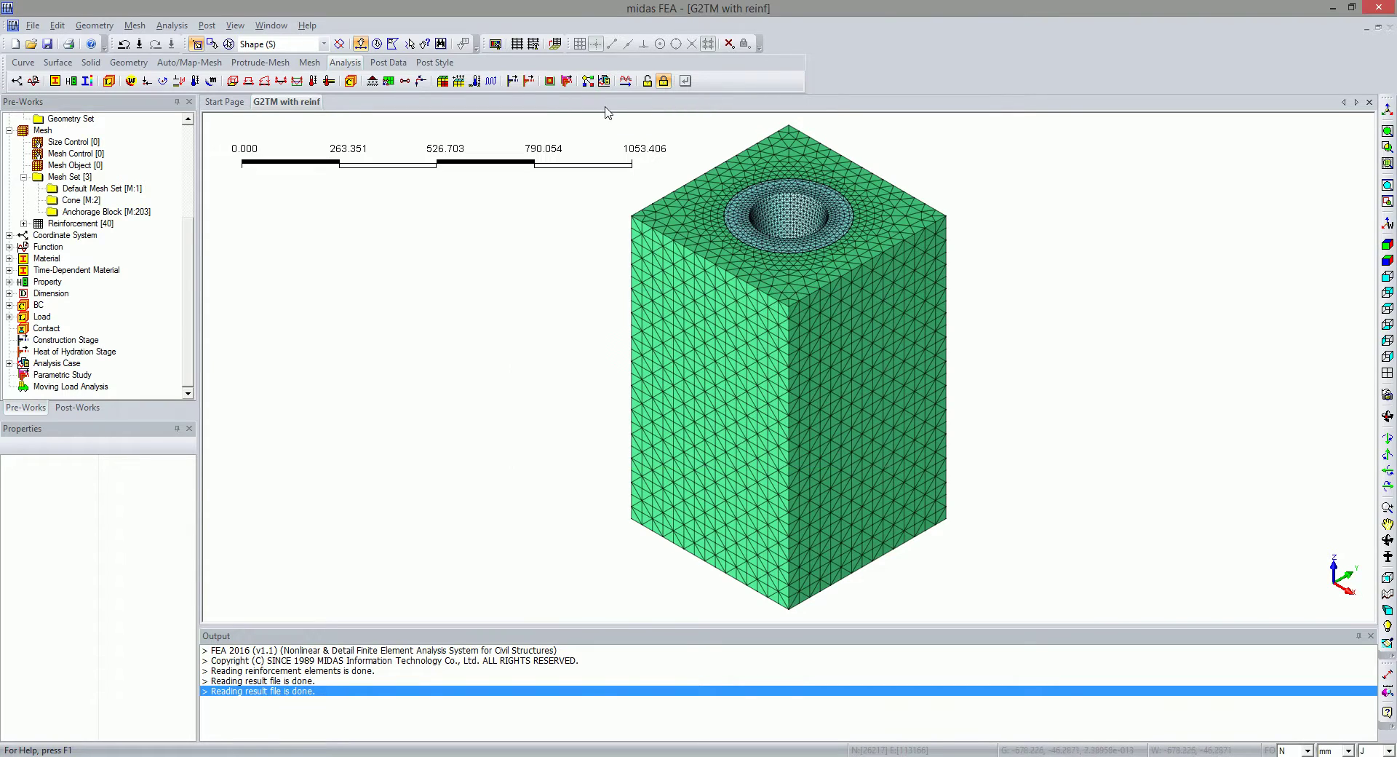
pyautogui.click(625, 81)
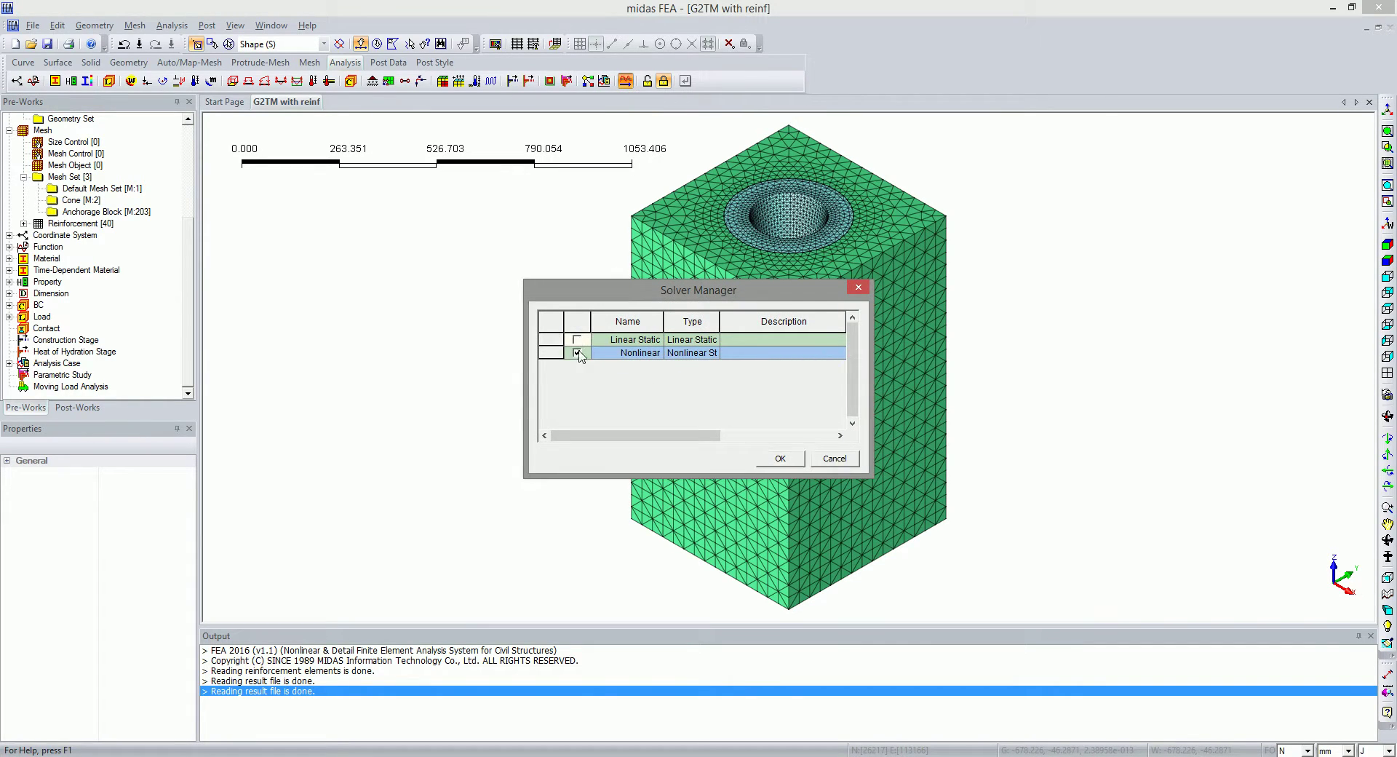
pyautogui.click(577, 353)
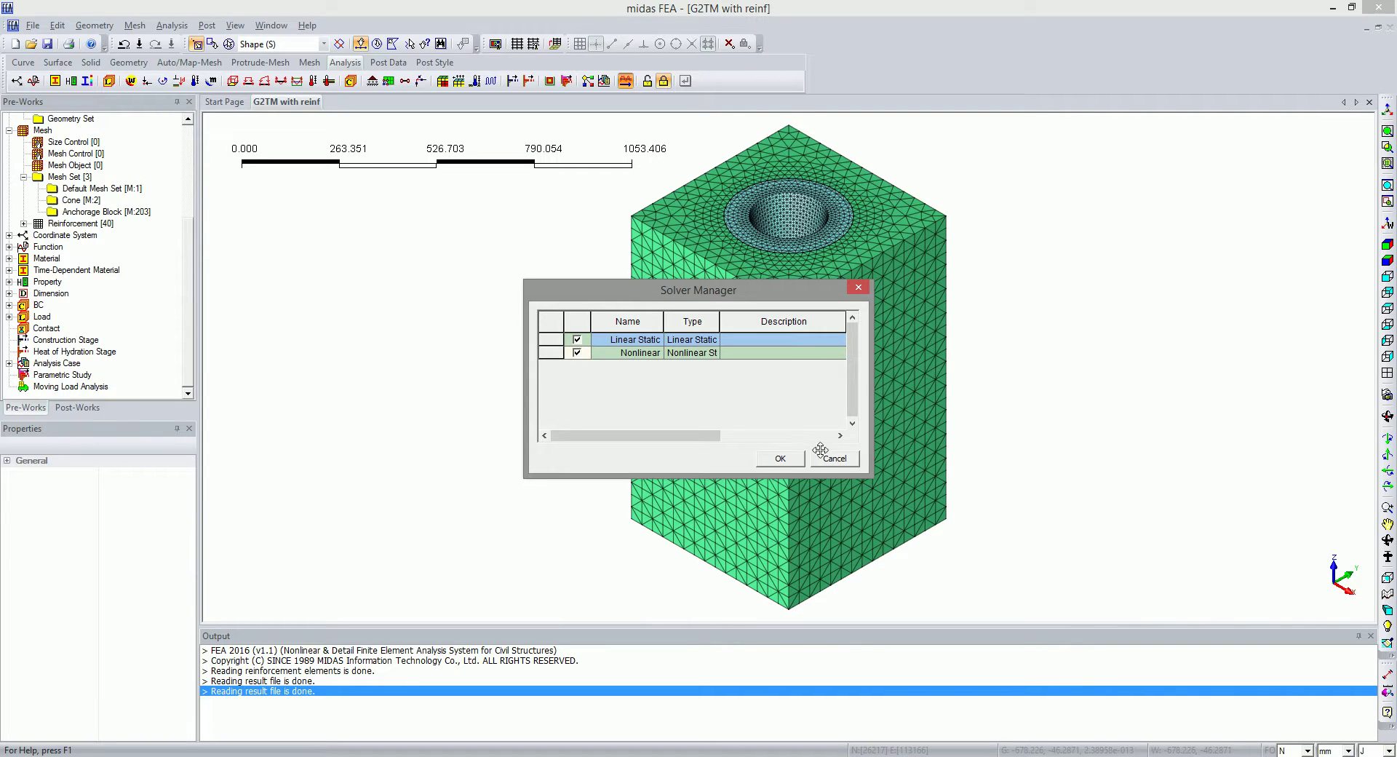
pyautogui.click(854, 461)
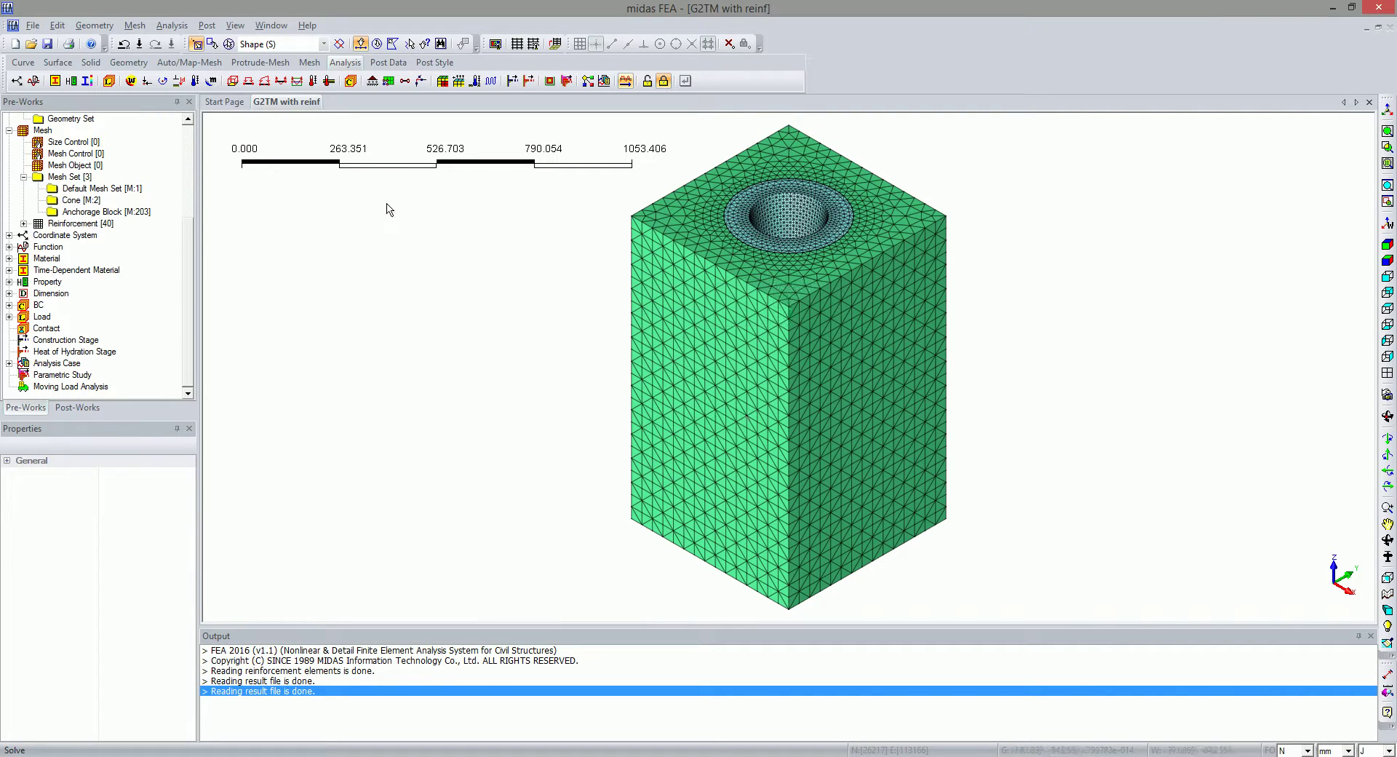
# Load the G2TM with reinf analysis results and browse the result categories under Linear Static(1) and Nonlinear(1)
pyautogui.click(77, 408)
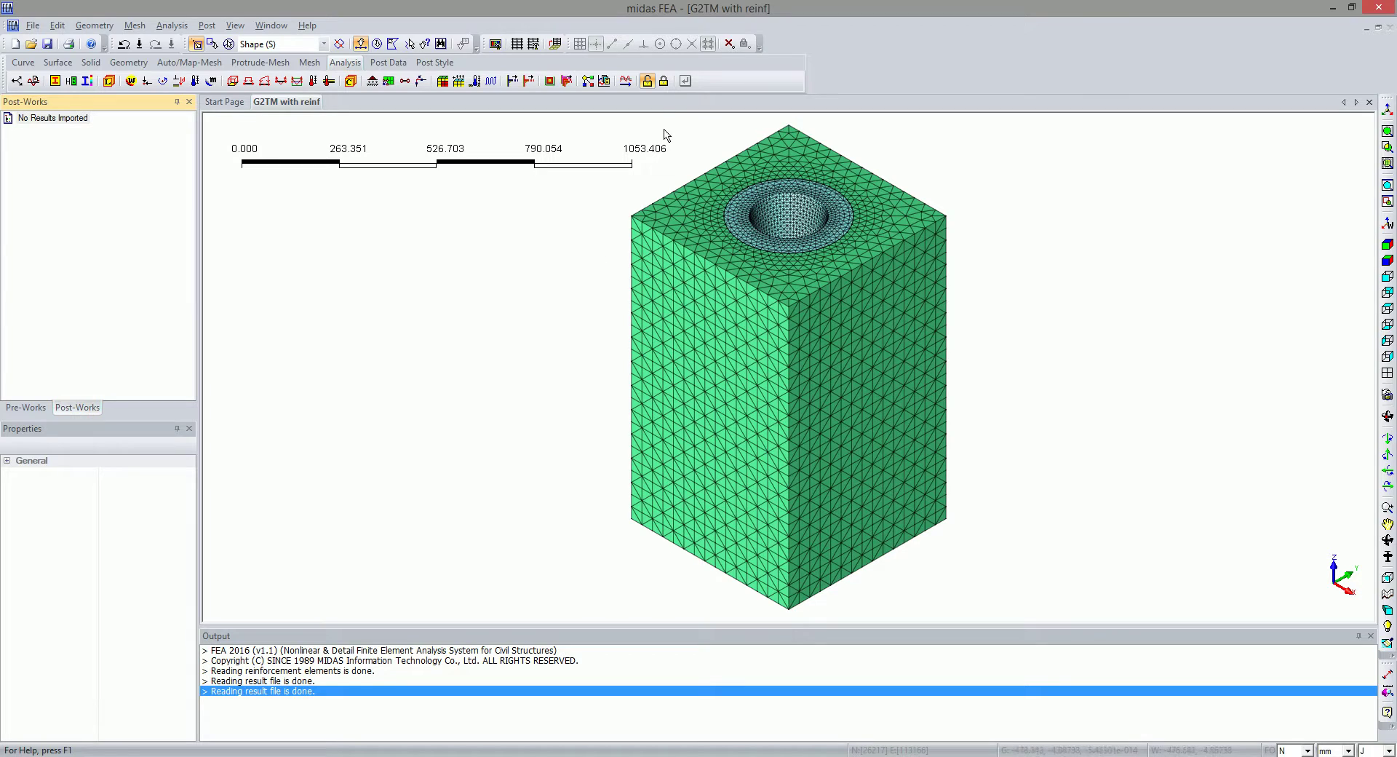
pyautogui.click(663, 81)
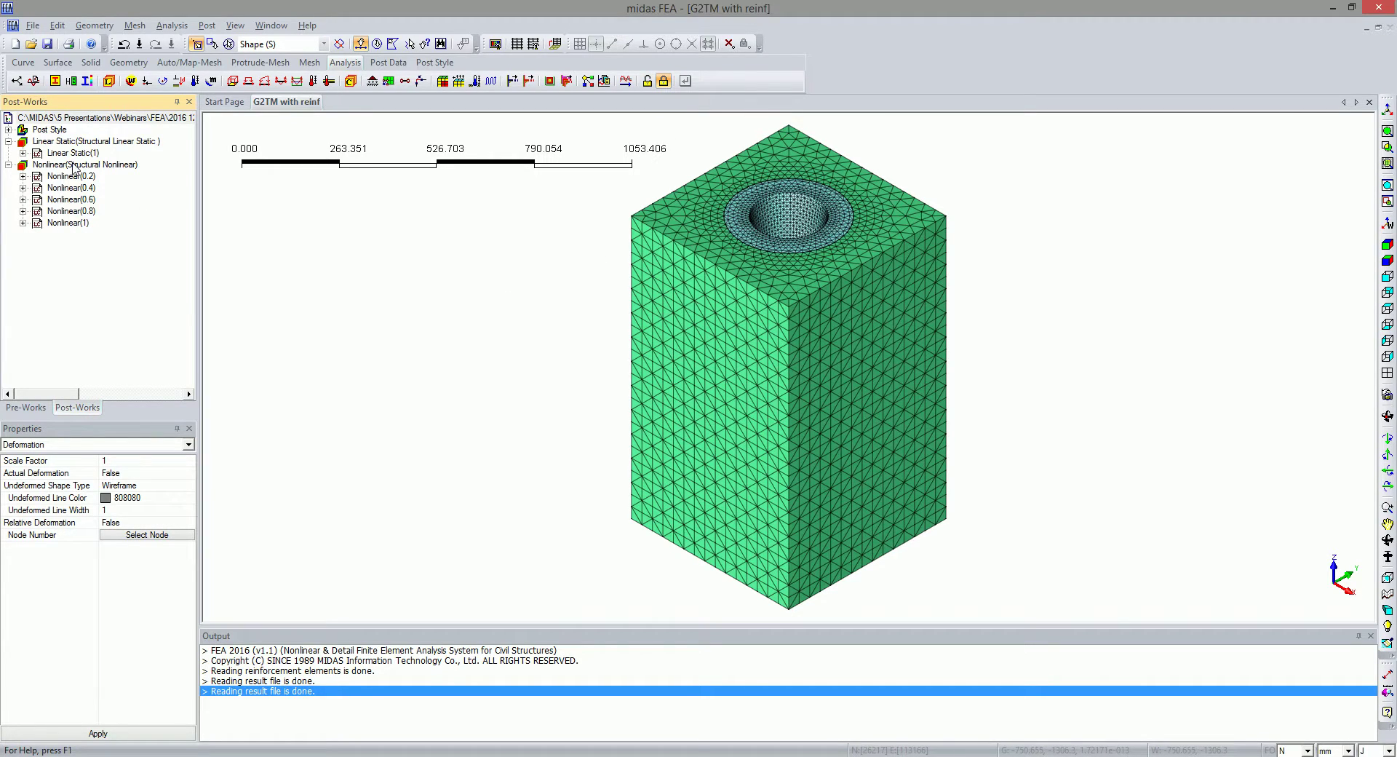
pyautogui.click(22, 153)
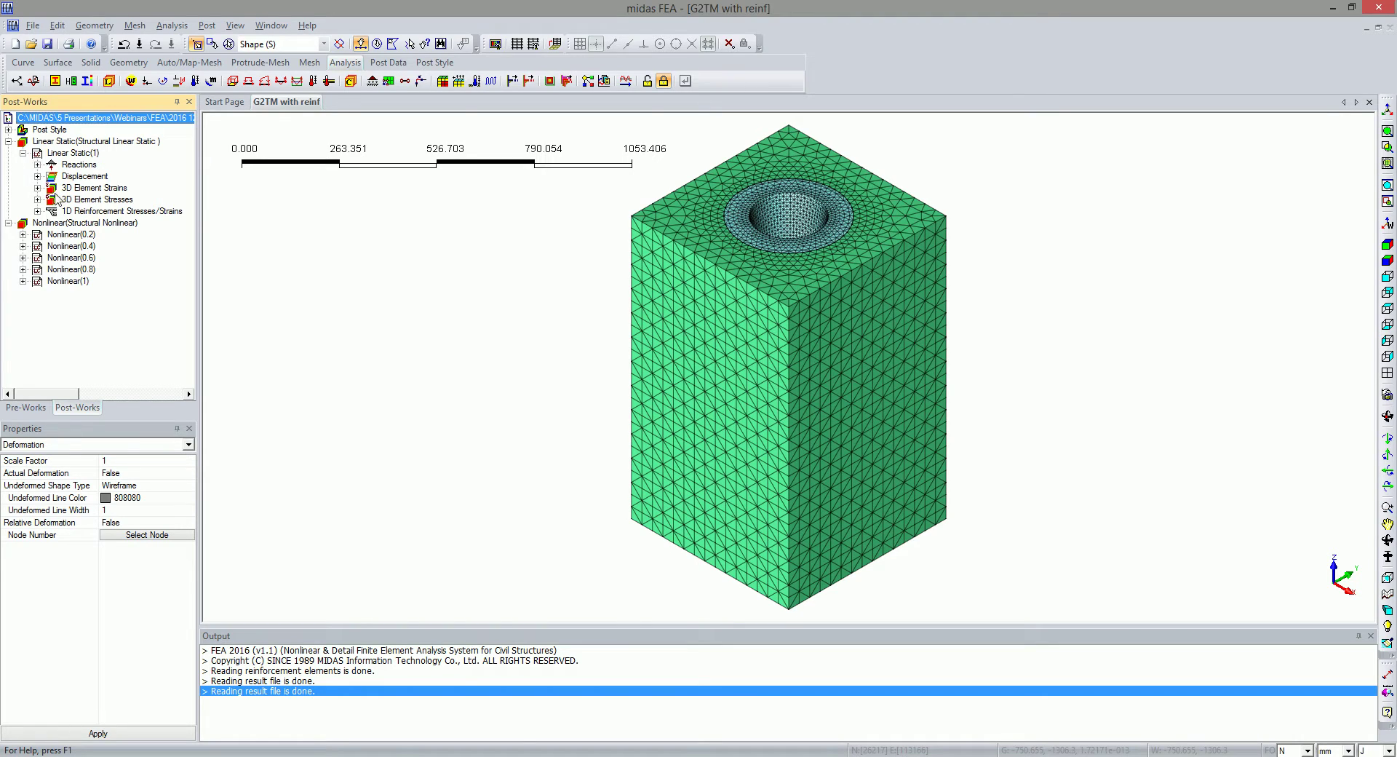
pyautogui.click(22, 153)
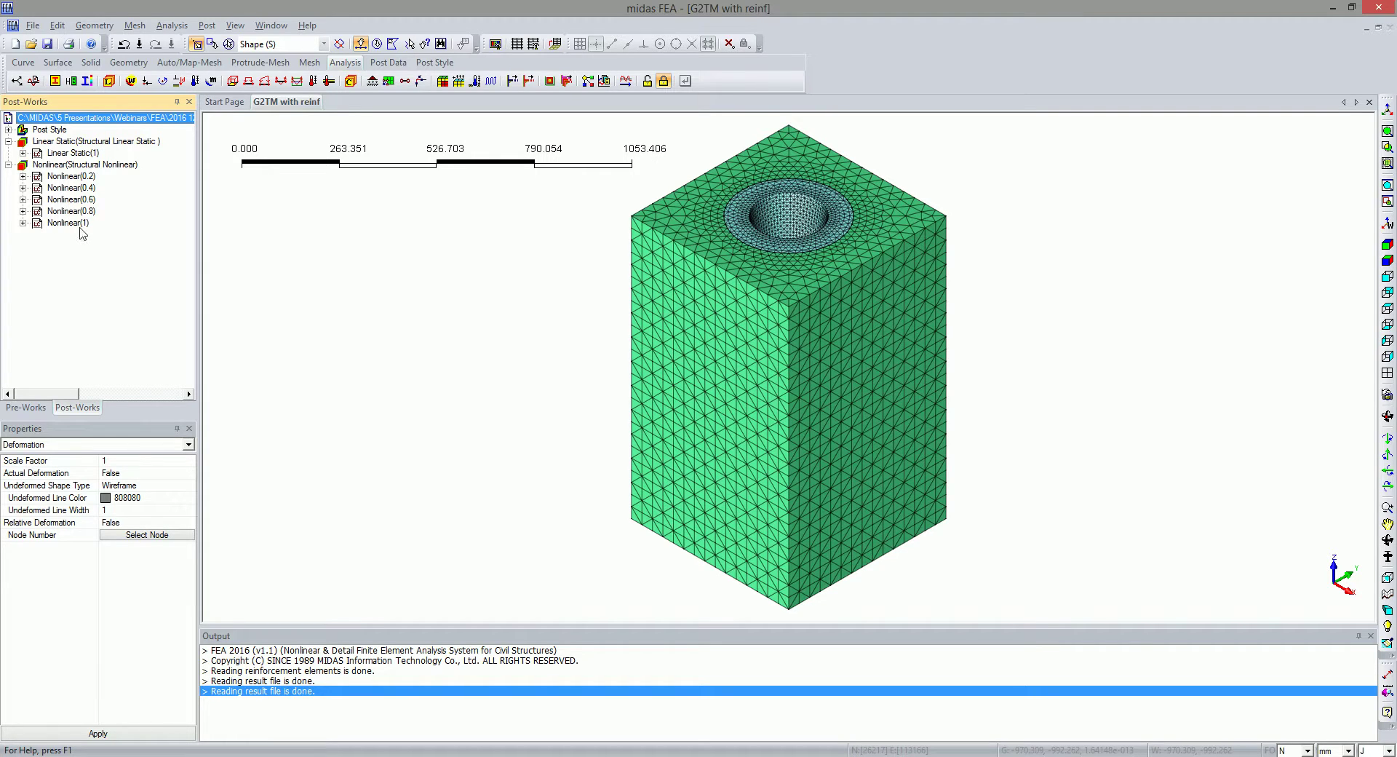
pyautogui.click(23, 223)
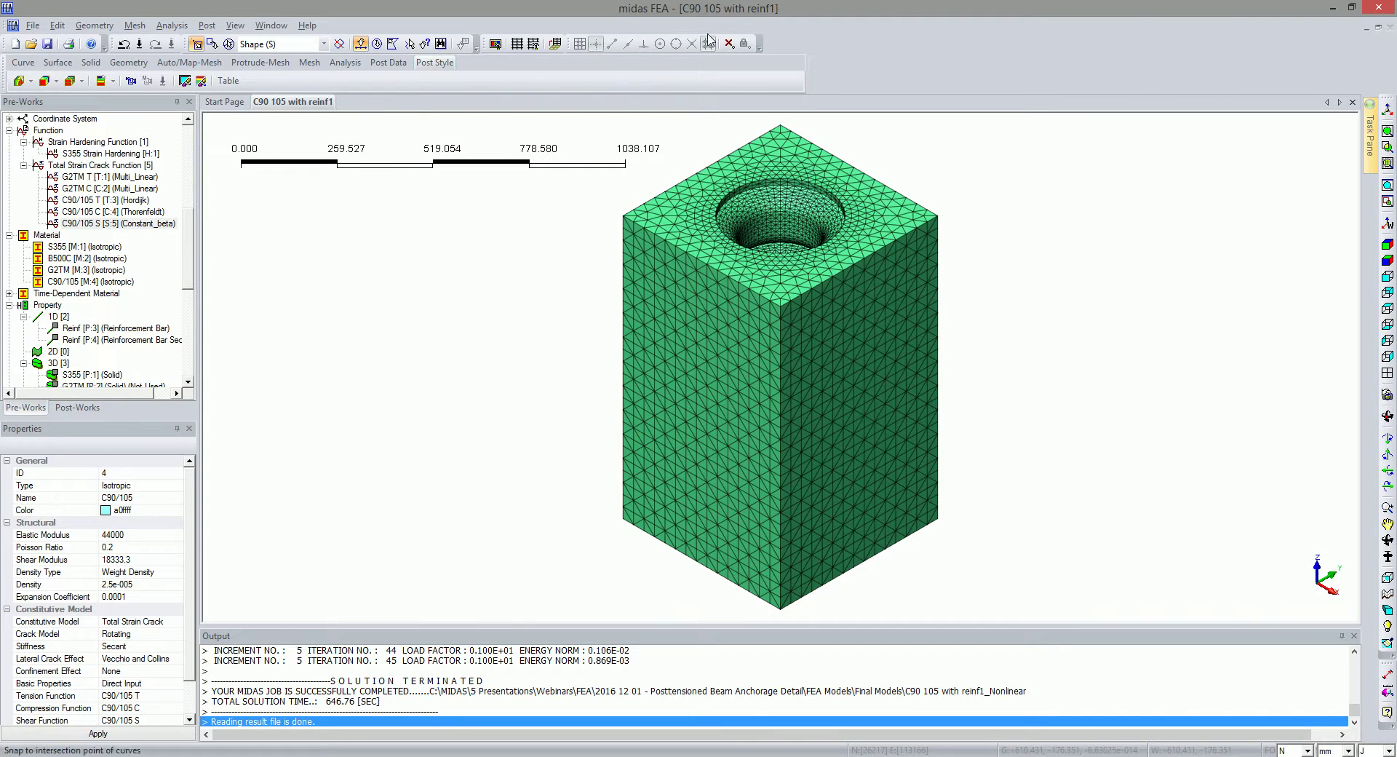
# In the C90 105 with reinf1 model, collapse the Nonlinear(1) crack pattern and the Nonlinear(0.8) and (1) element status results, and review the load steps
pyautogui.click(75, 407)
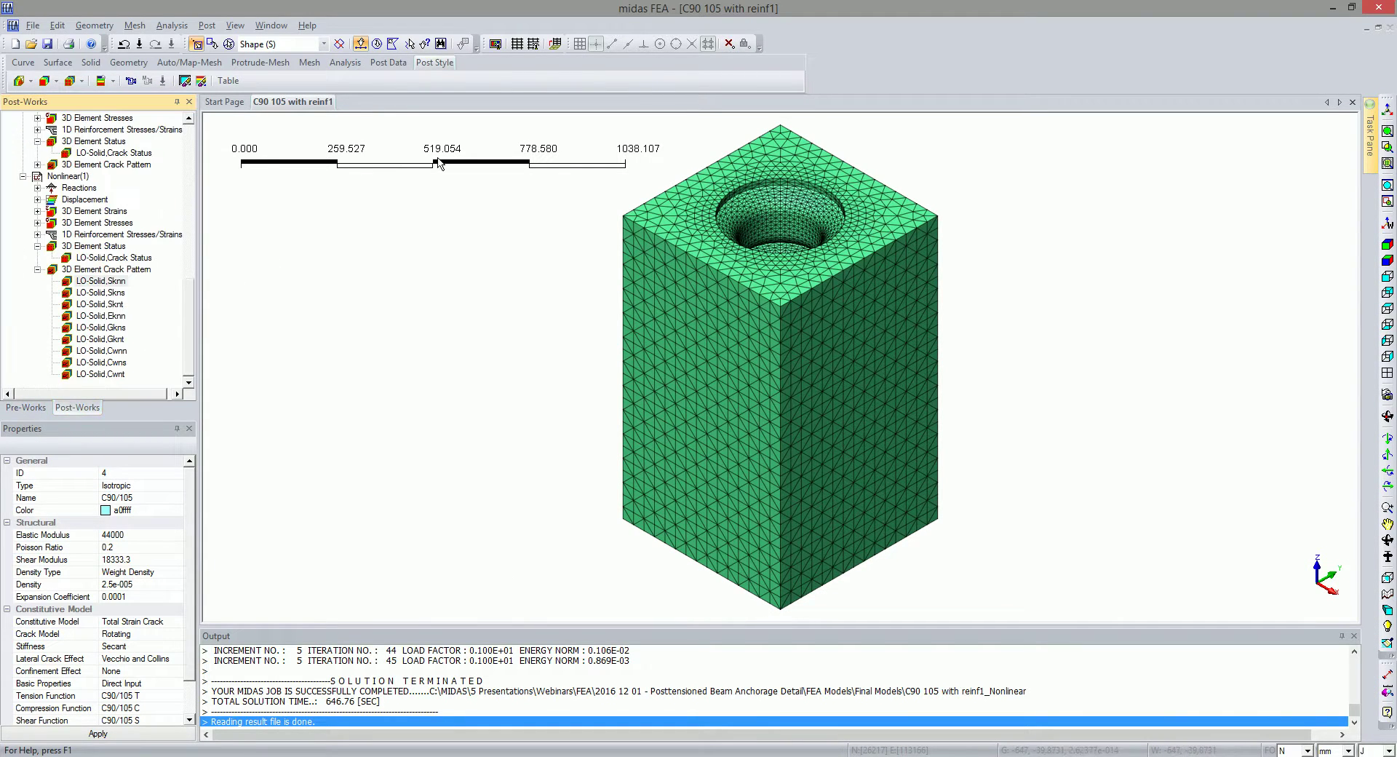
pyautogui.click(38, 270)
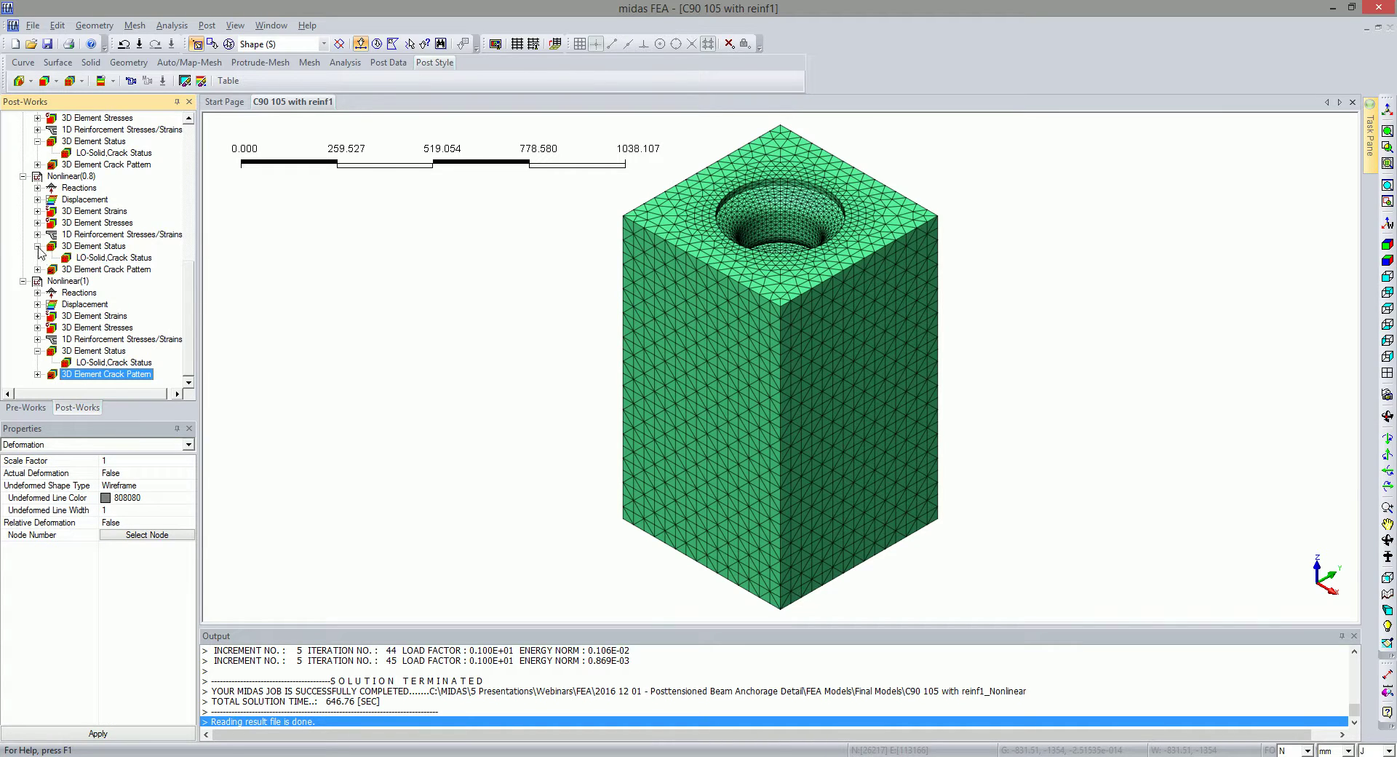
pyautogui.click(38, 247)
pyautogui.click(38, 351)
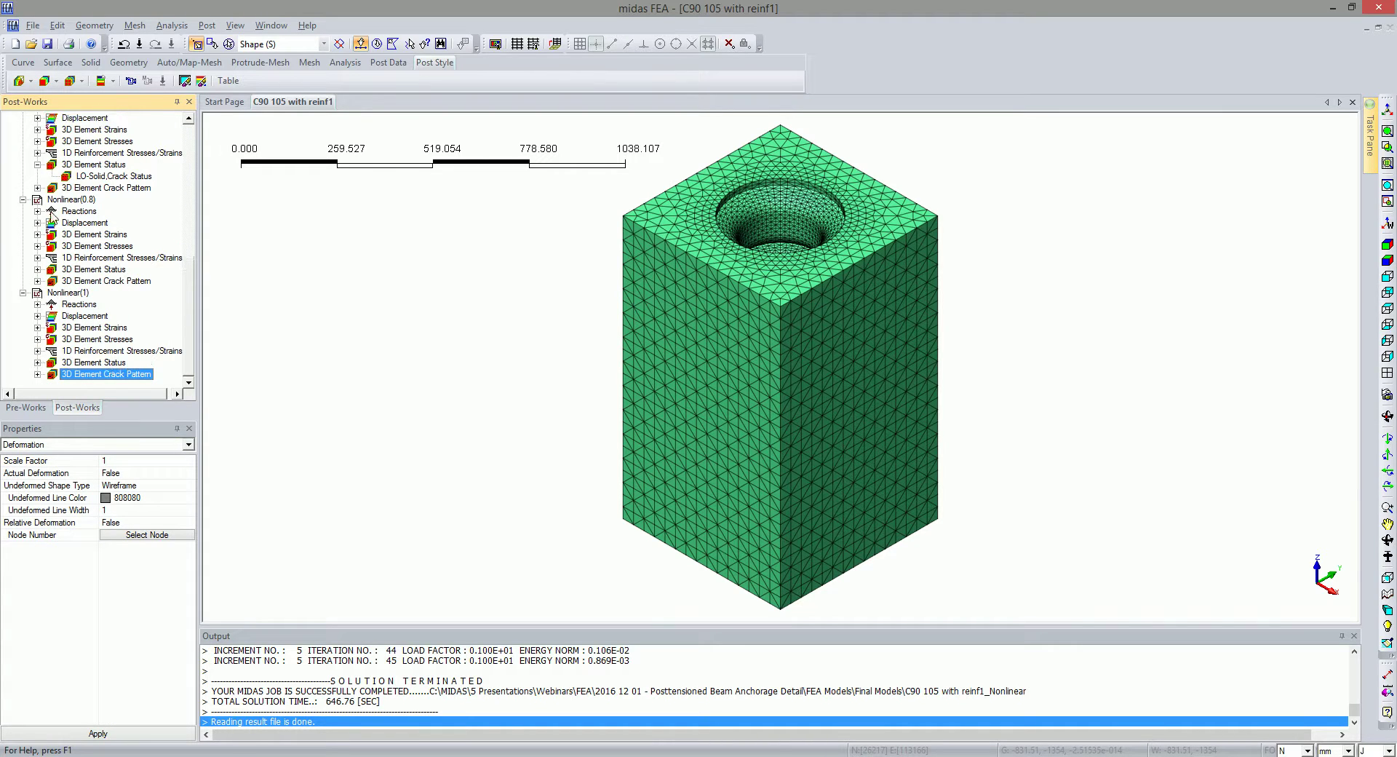
pyautogui.scroll(8, 124, 210)
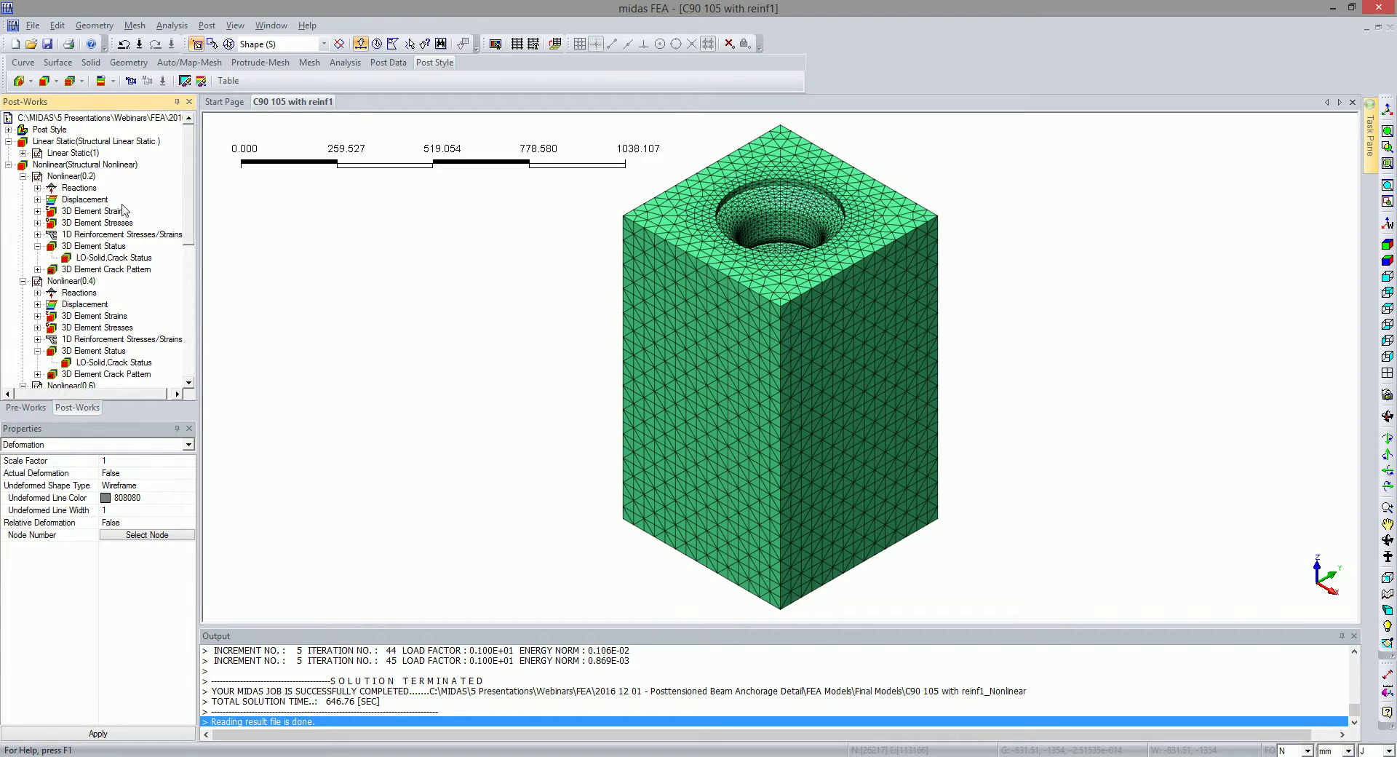
pyautogui.scroll(-8, 89, 247)
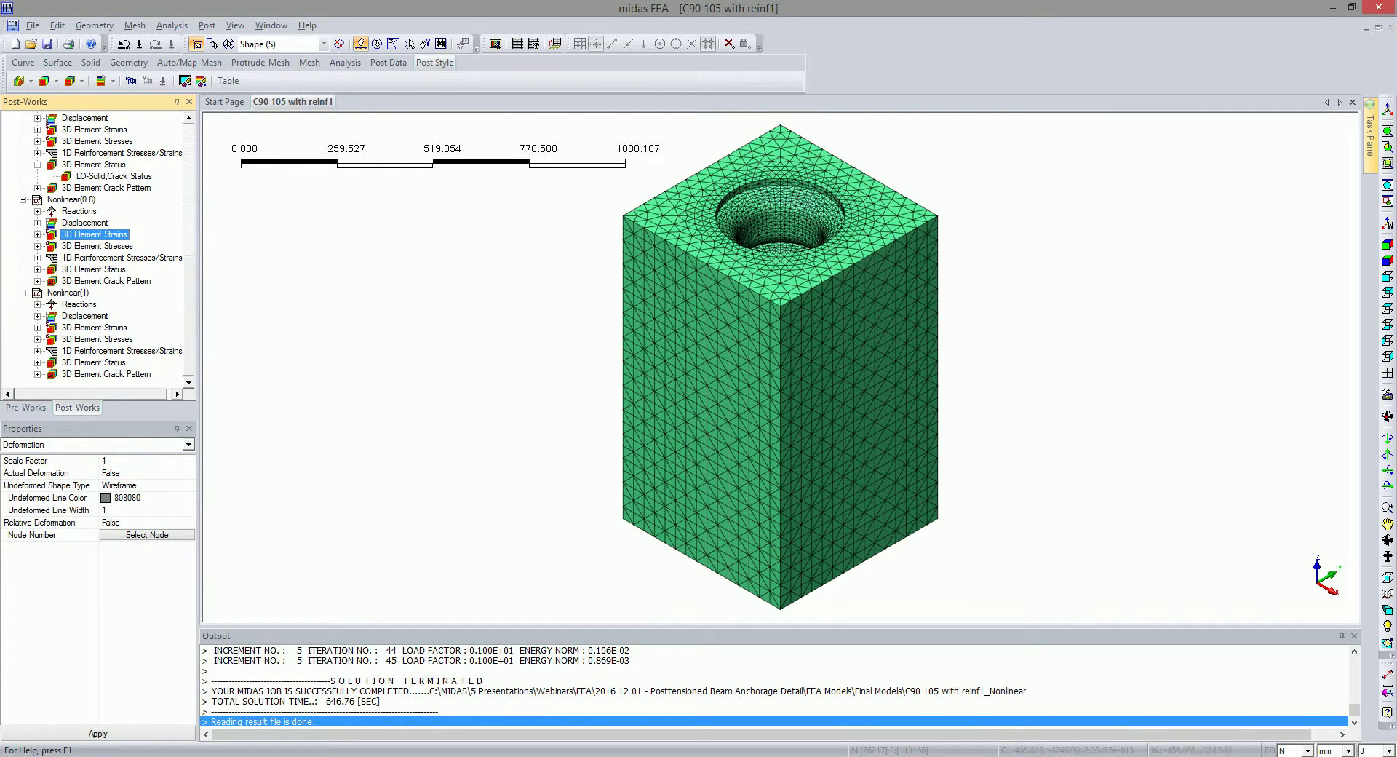
# Review the B500C material properties and the property, support and load entries of the C90 105 with reinf1 model
pyautogui.click(25, 408)
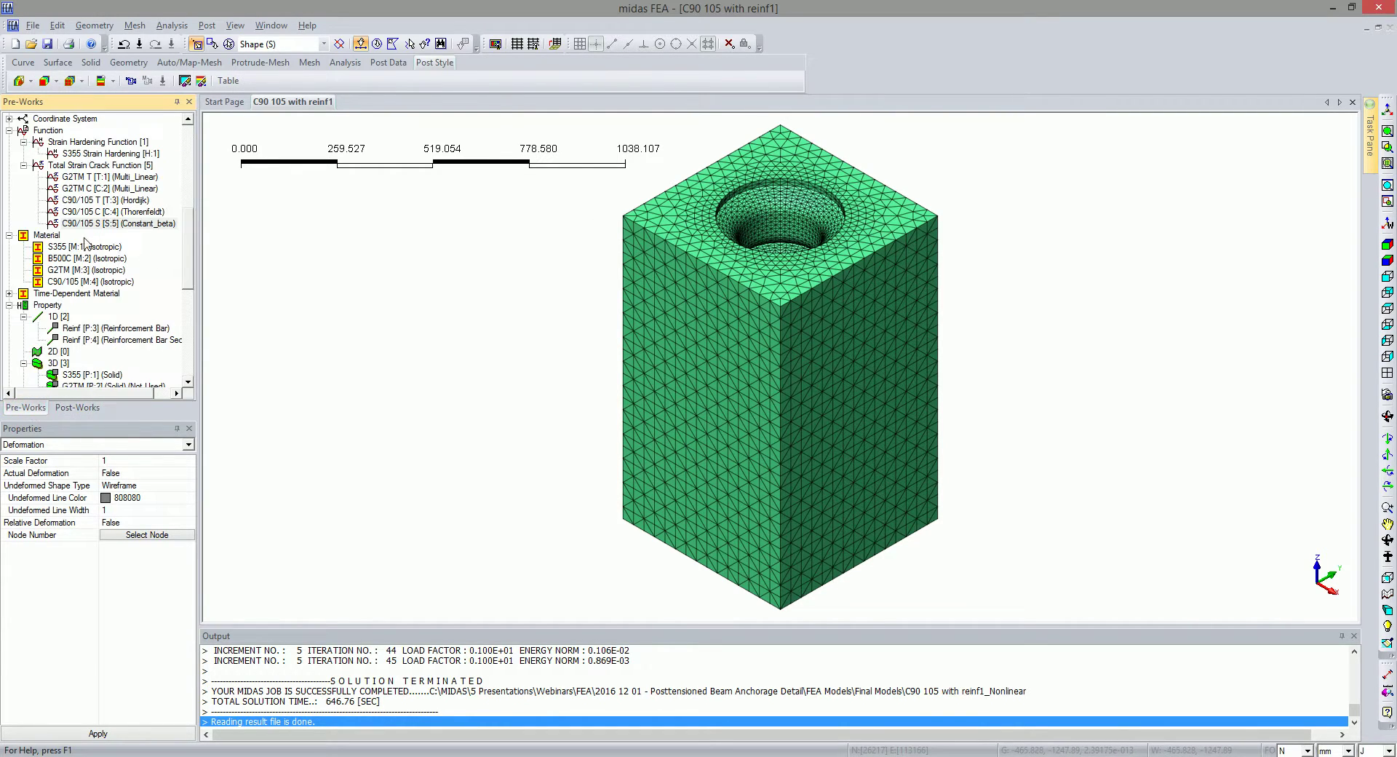
pyautogui.click(74, 259)
pyautogui.scroll(-5, 80, 262)
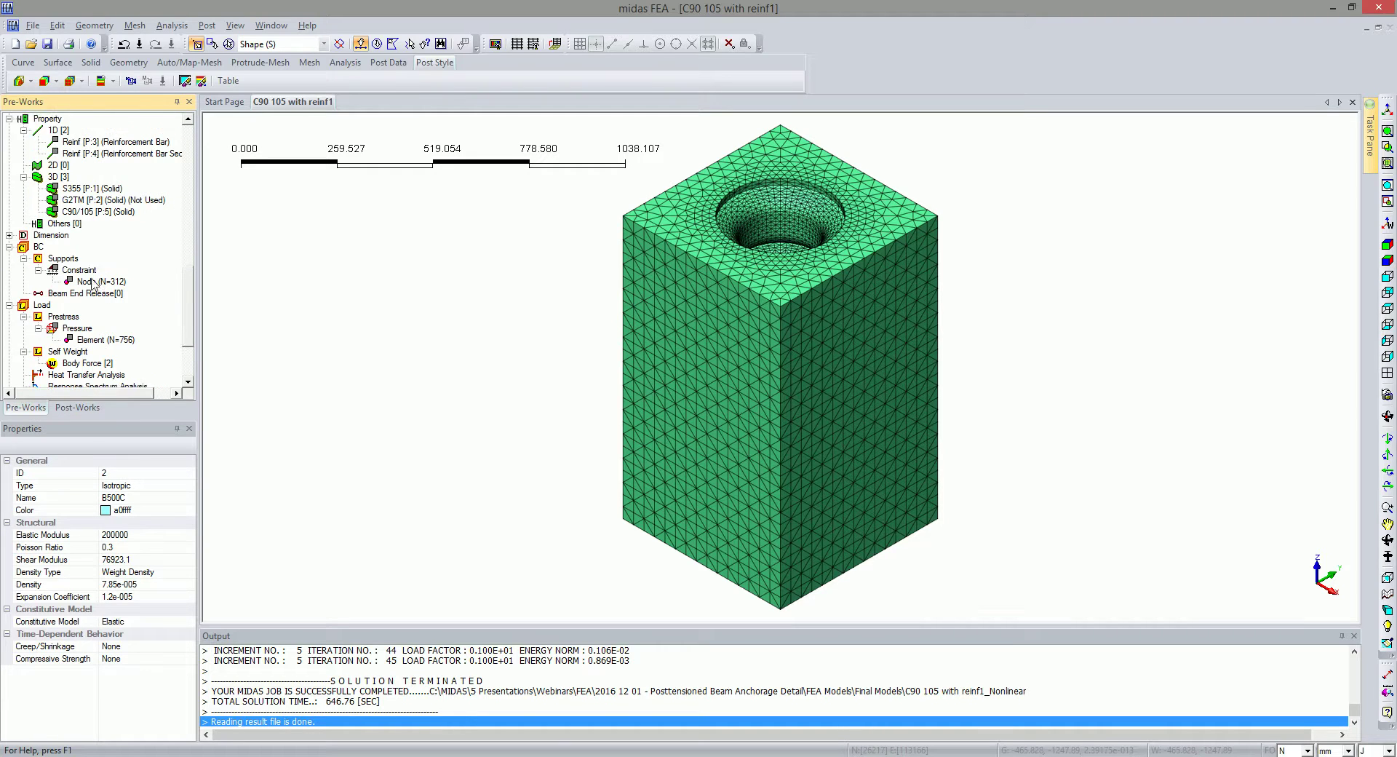
pyautogui.scroll(6, 87, 276)
pyautogui.scroll(2, 86, 231)
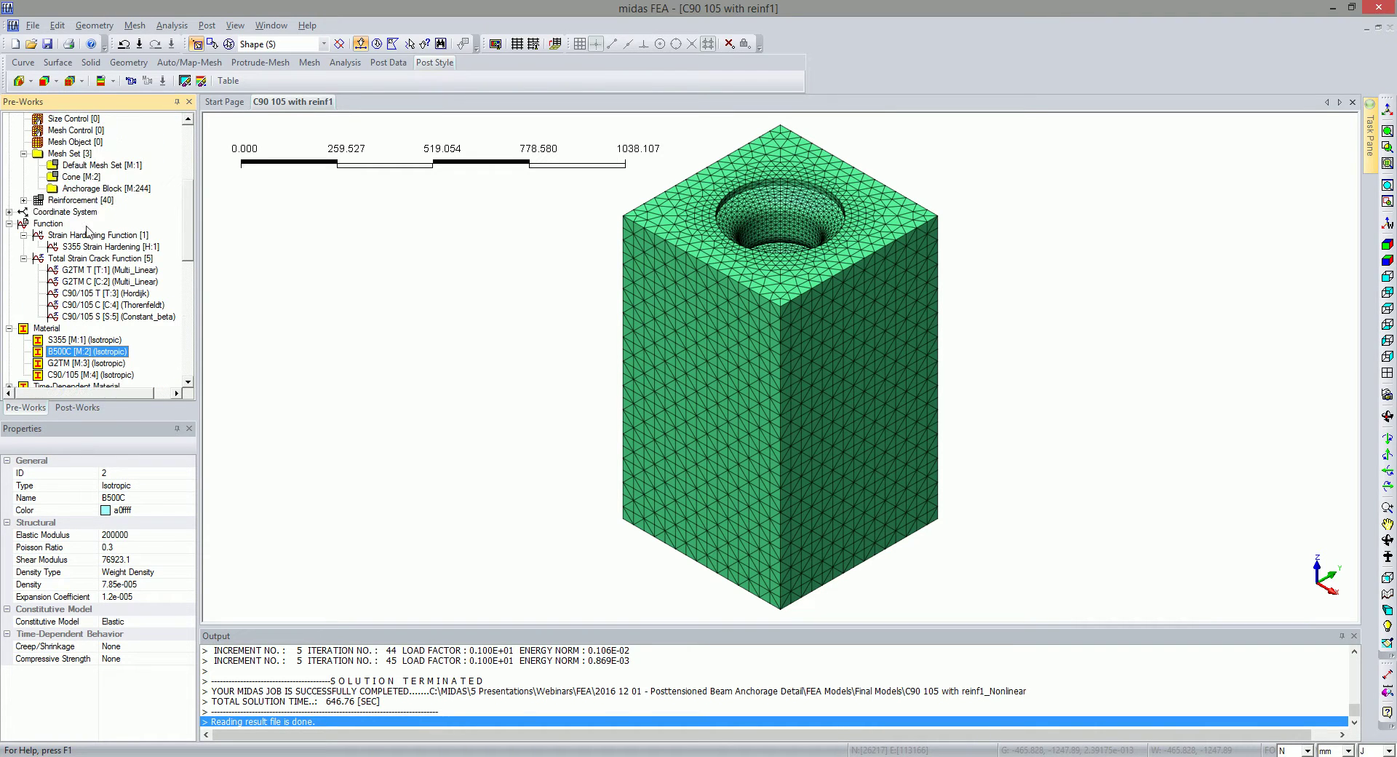
# Isolate the Cone mesh set so it is the only mesh displayed
pyautogui.rightClick(72, 177)
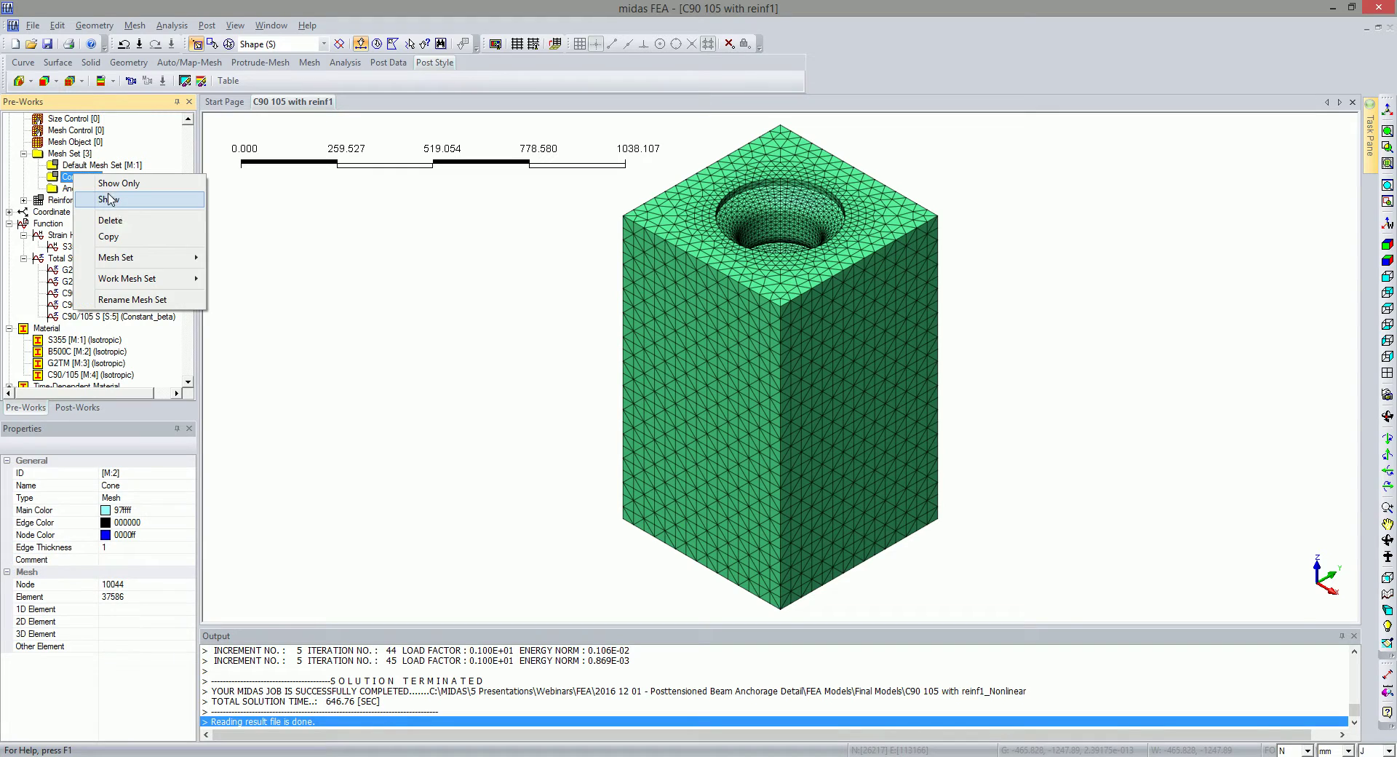
pyautogui.click(107, 199)
pyautogui.rightClick(175, 176)
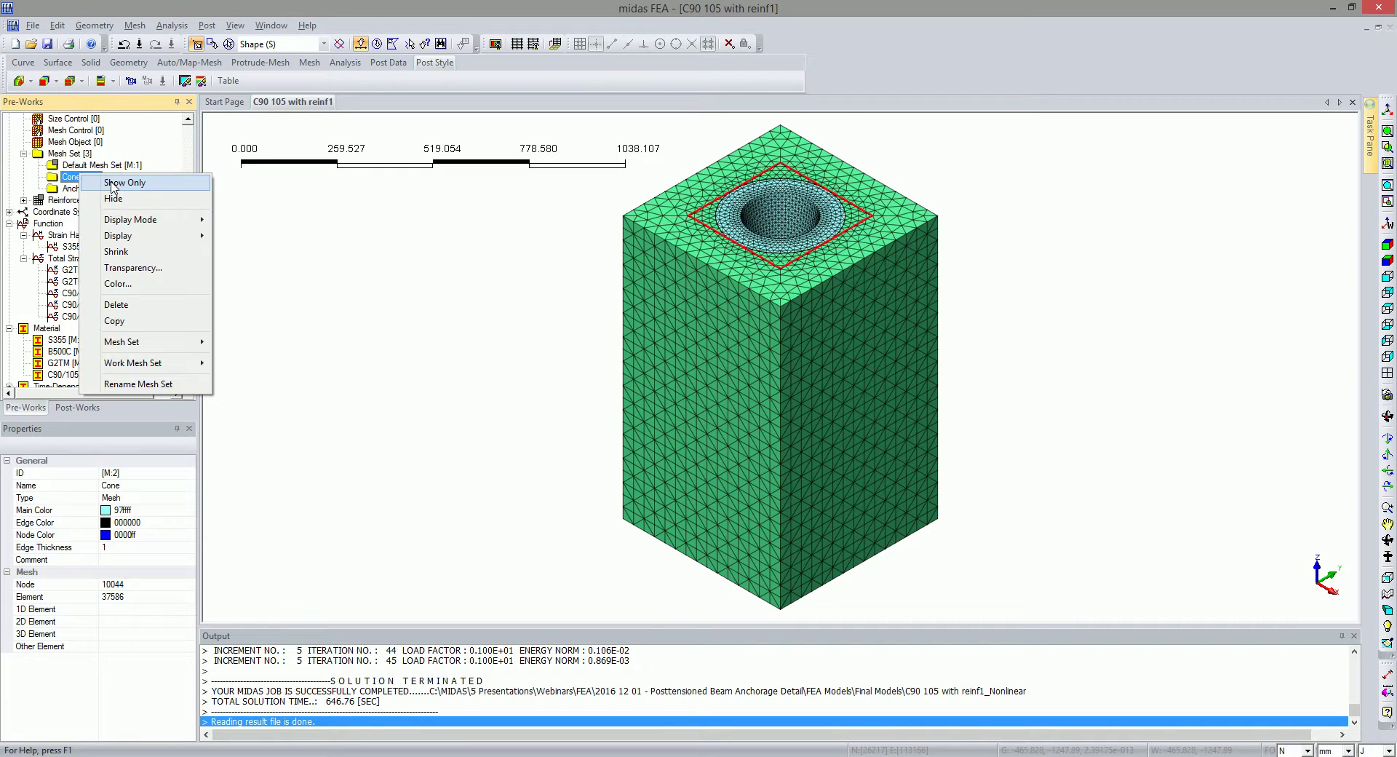
pyautogui.click(200, 183)
# Plot the Nonlinear(1) LO-Solid SPXX stress on the cone in isometric view, followed by the LO-Solid P von Mises Stress
pyautogui.click(77, 408)
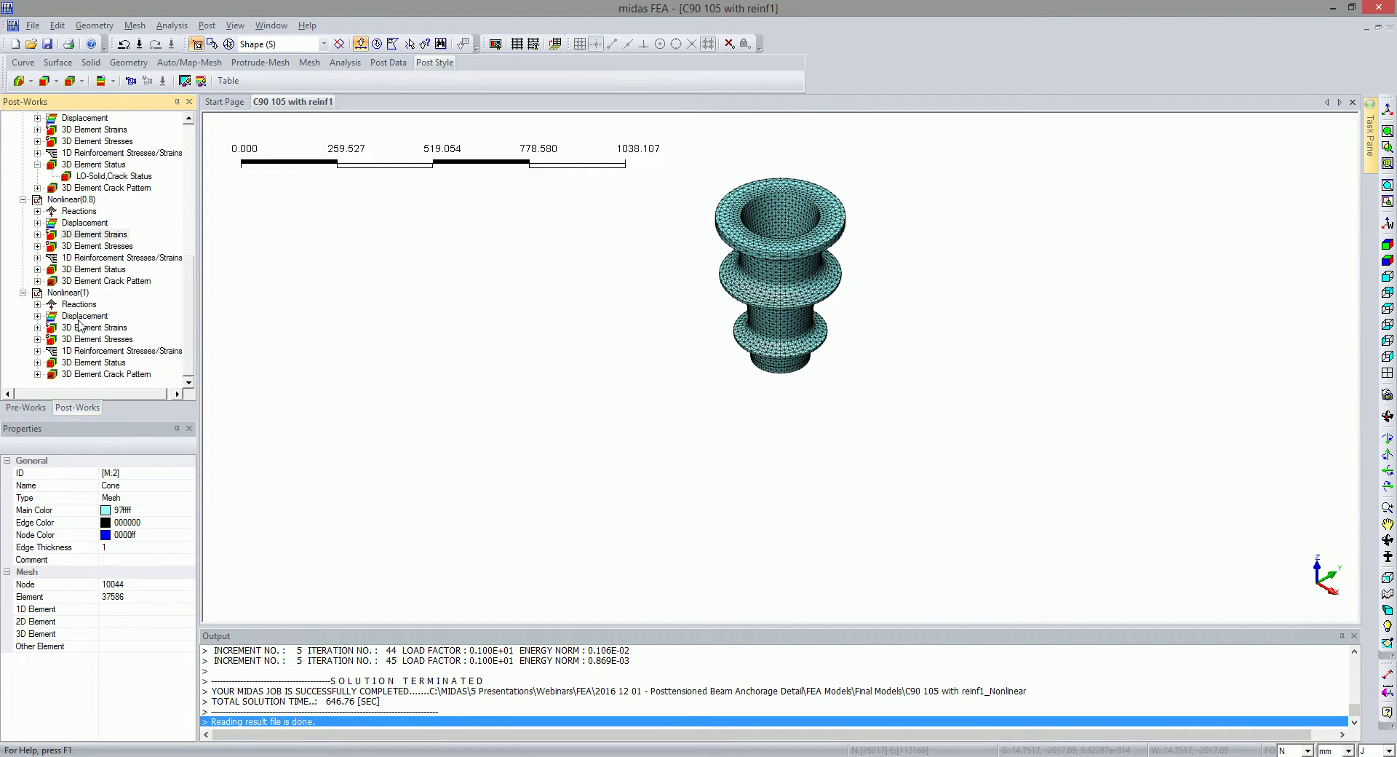
pyautogui.click(38, 339)
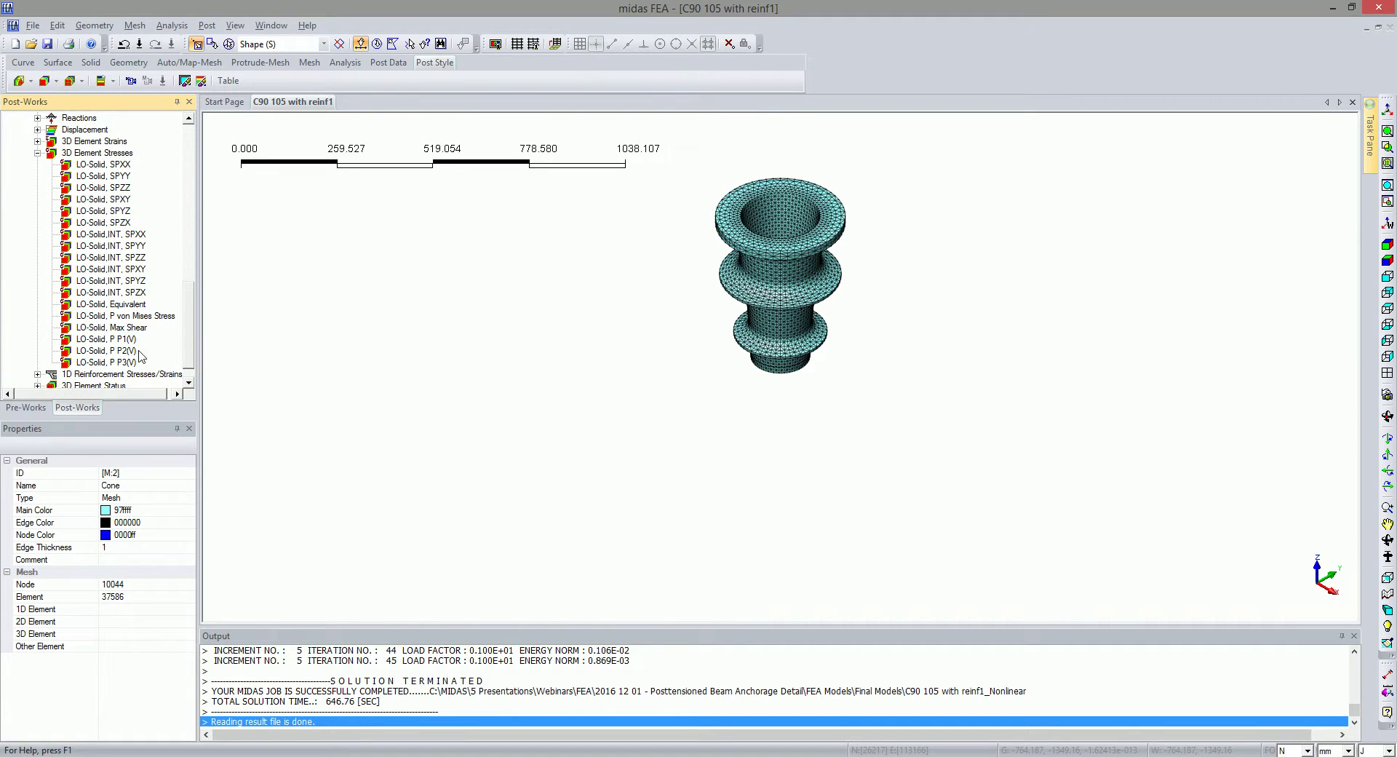
pyautogui.doubleClick(120, 164)
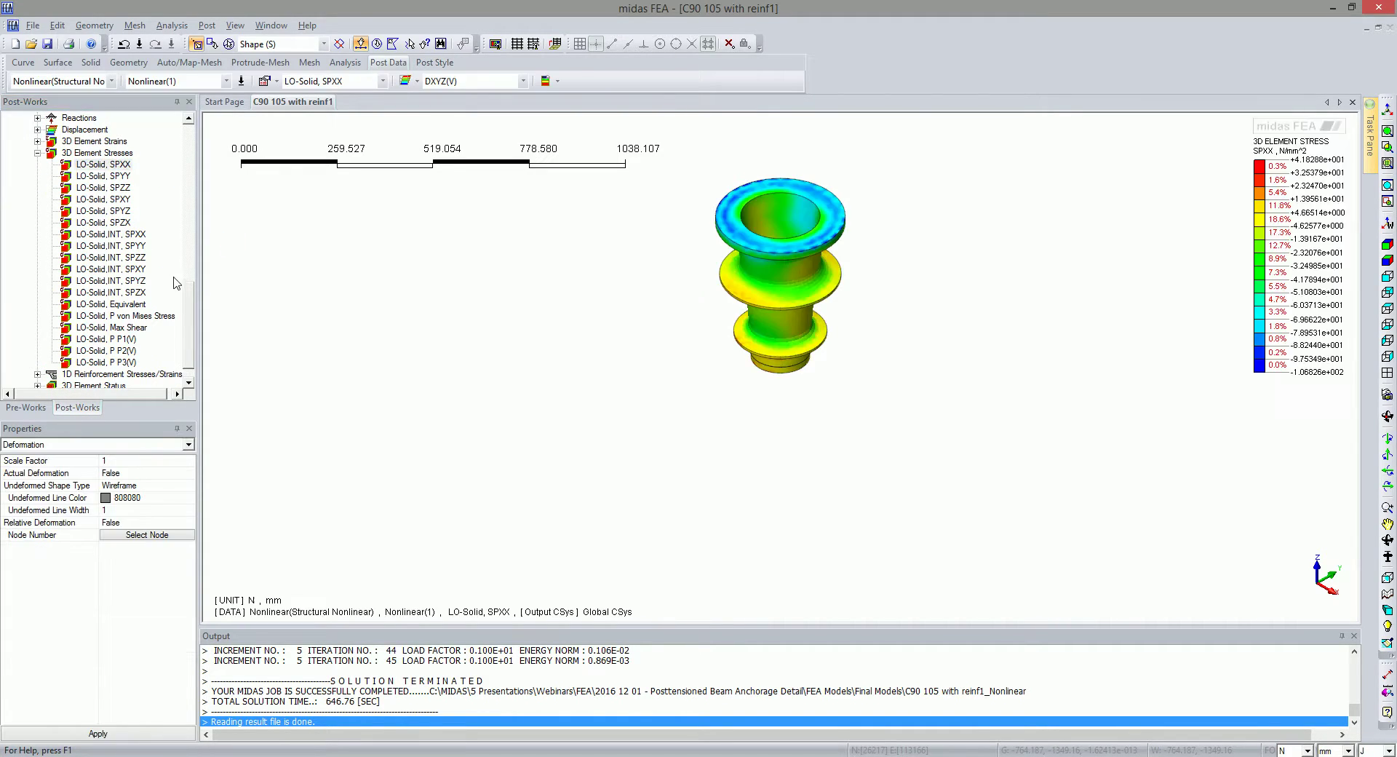
pyautogui.click(1388, 245)
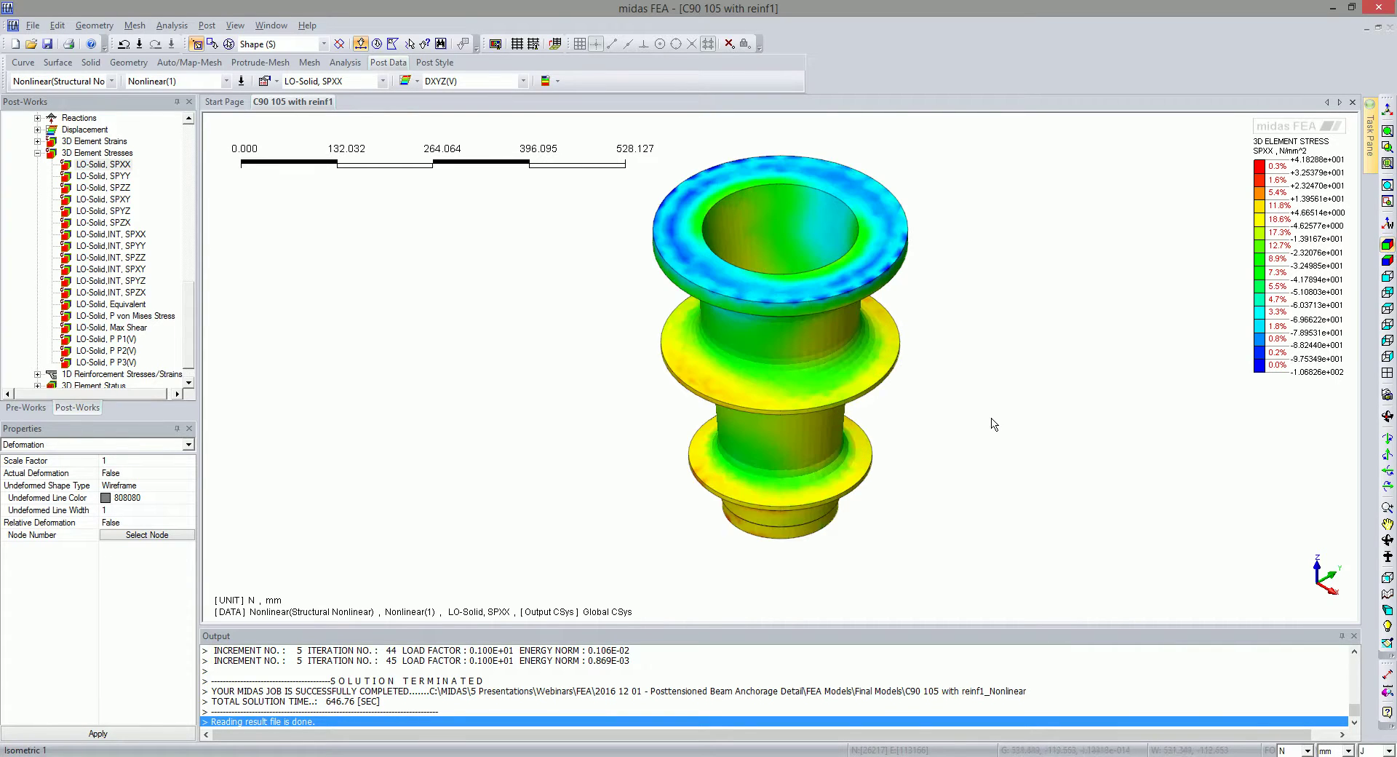
pyautogui.doubleClick(133, 317)
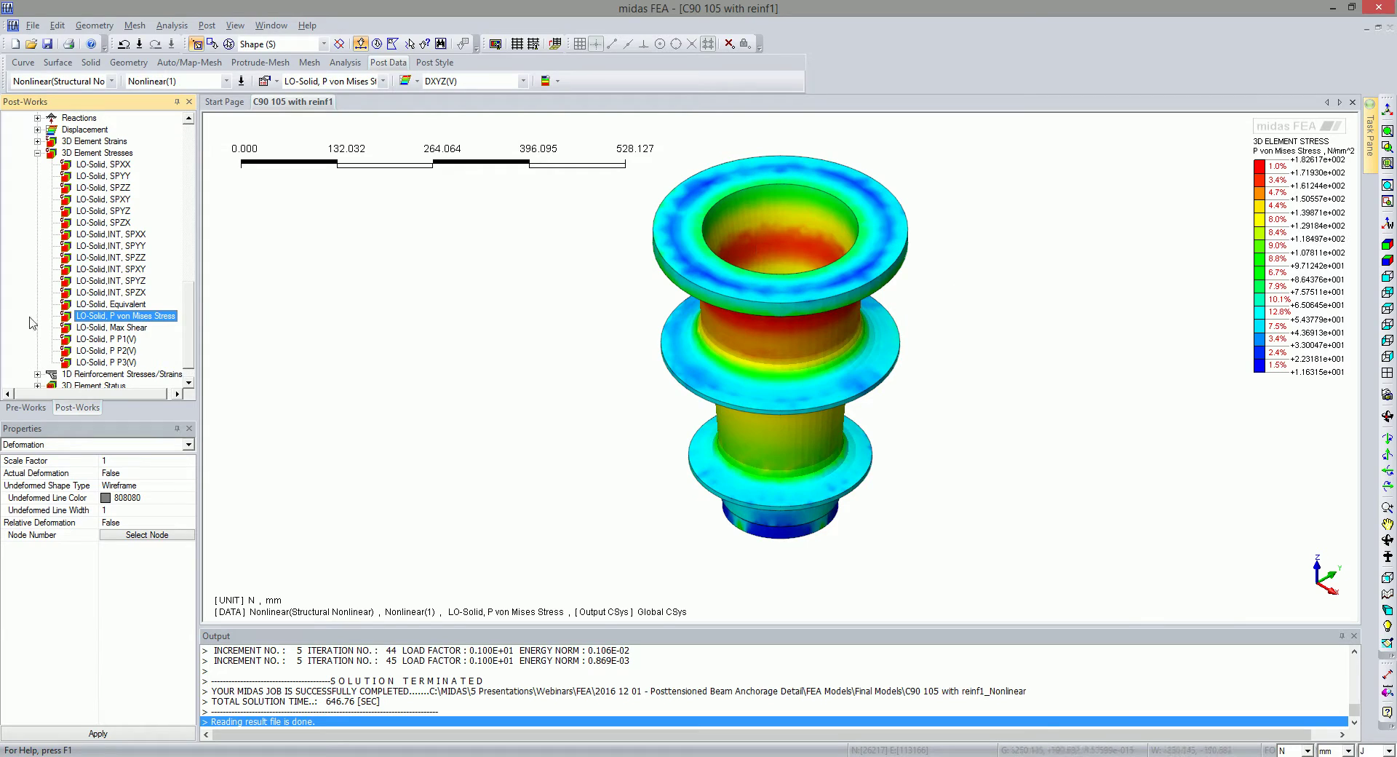
pyautogui.click(102, 339)
pyautogui.scroll(-1, 107, 344)
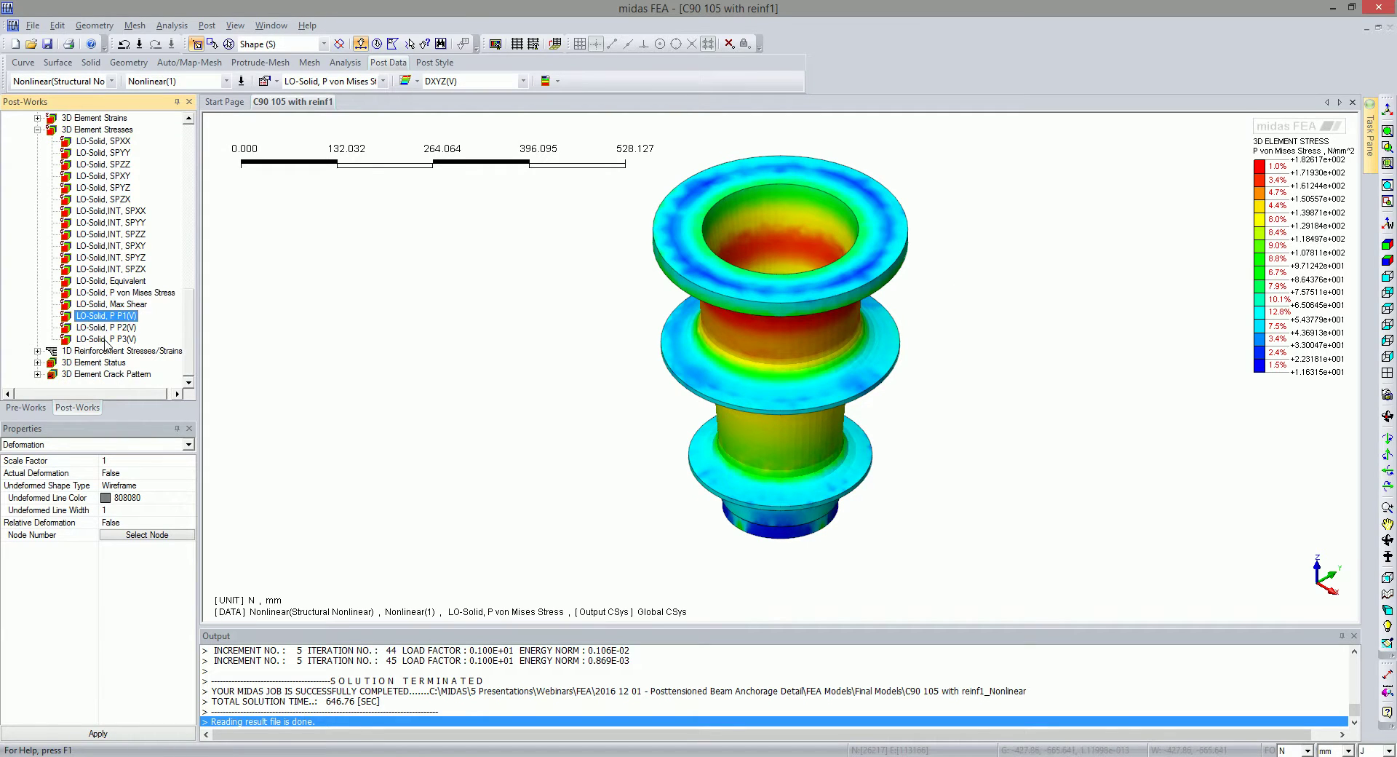
# Show the cone's von Mises stress as an iso surface at about 50.96 N/mm², then at about 85.16 N/mm²
pyautogui.click(446, 63)
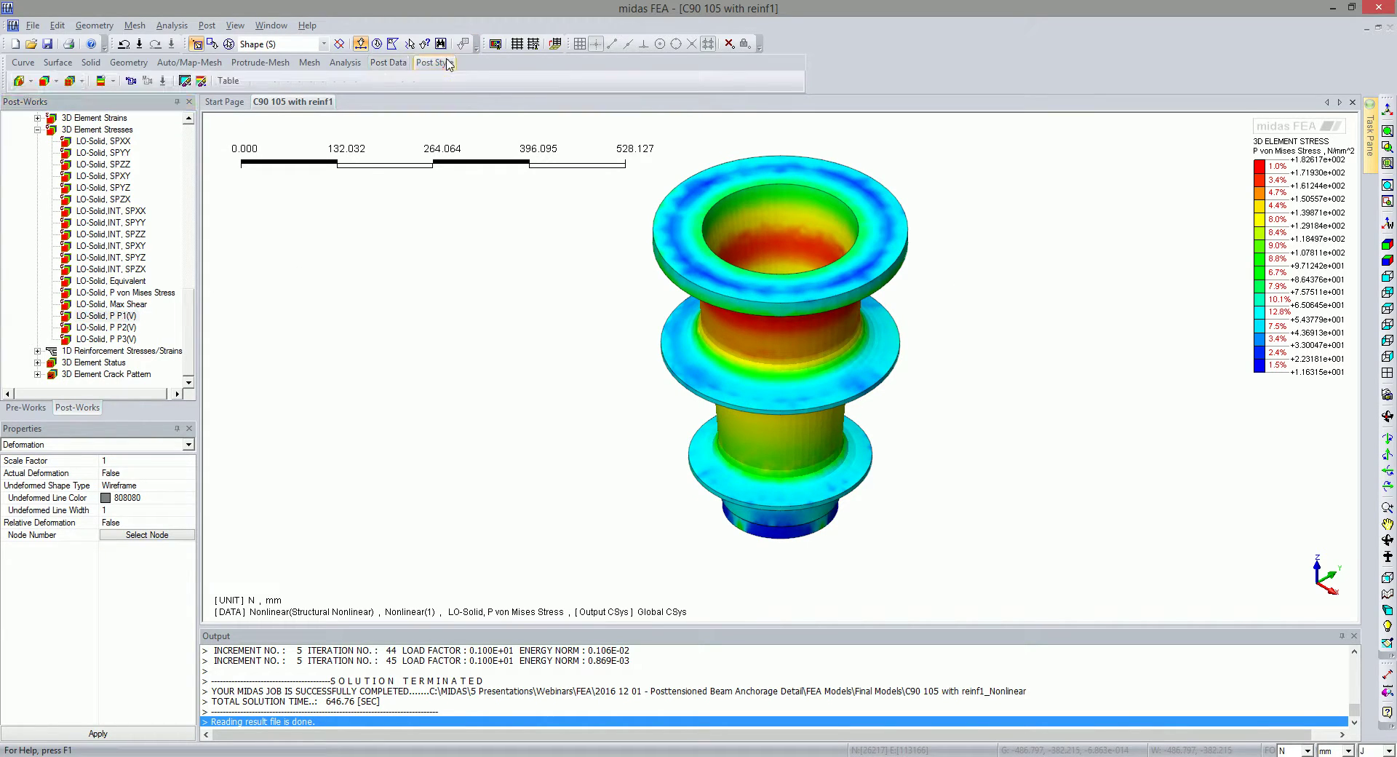
pyautogui.click(20, 79)
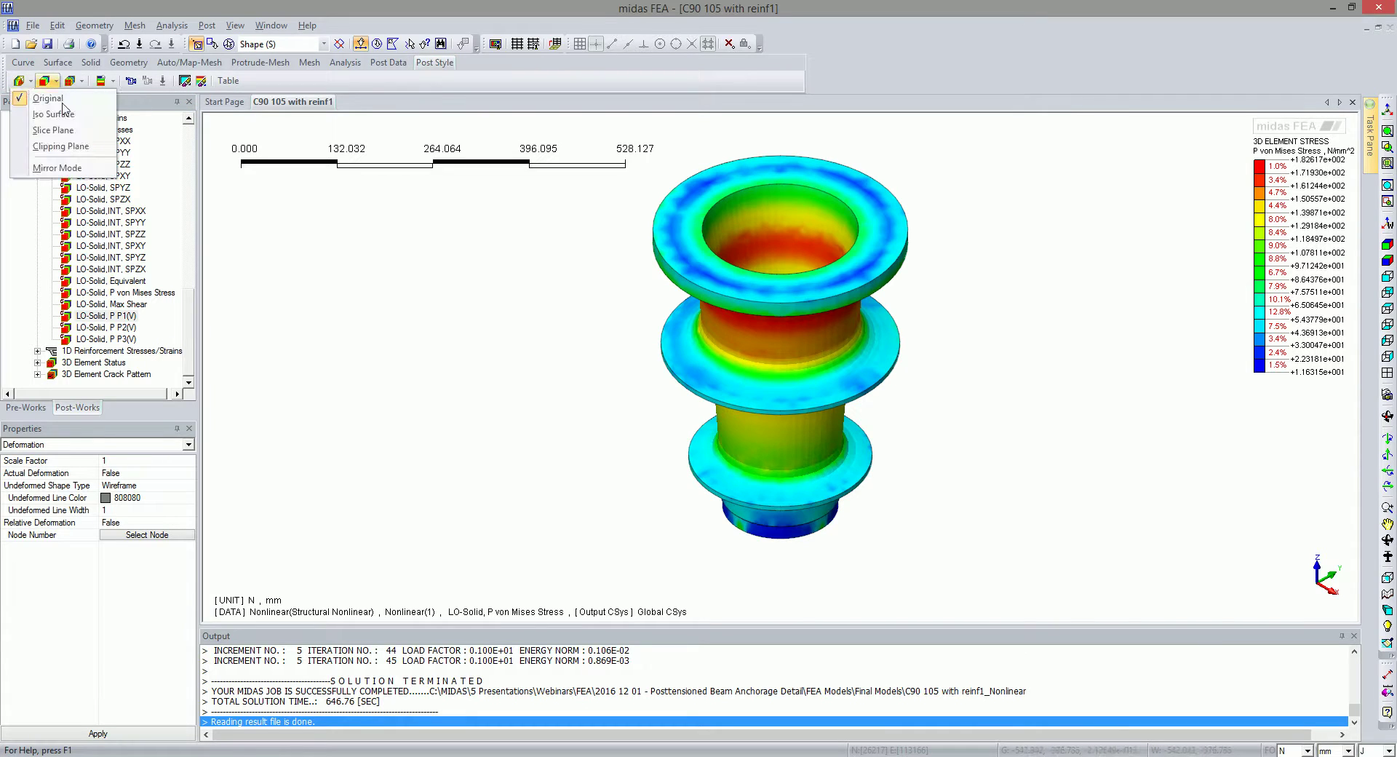
pyautogui.click(20, 79)
pyautogui.click(21, 79)
pyautogui.click(52, 114)
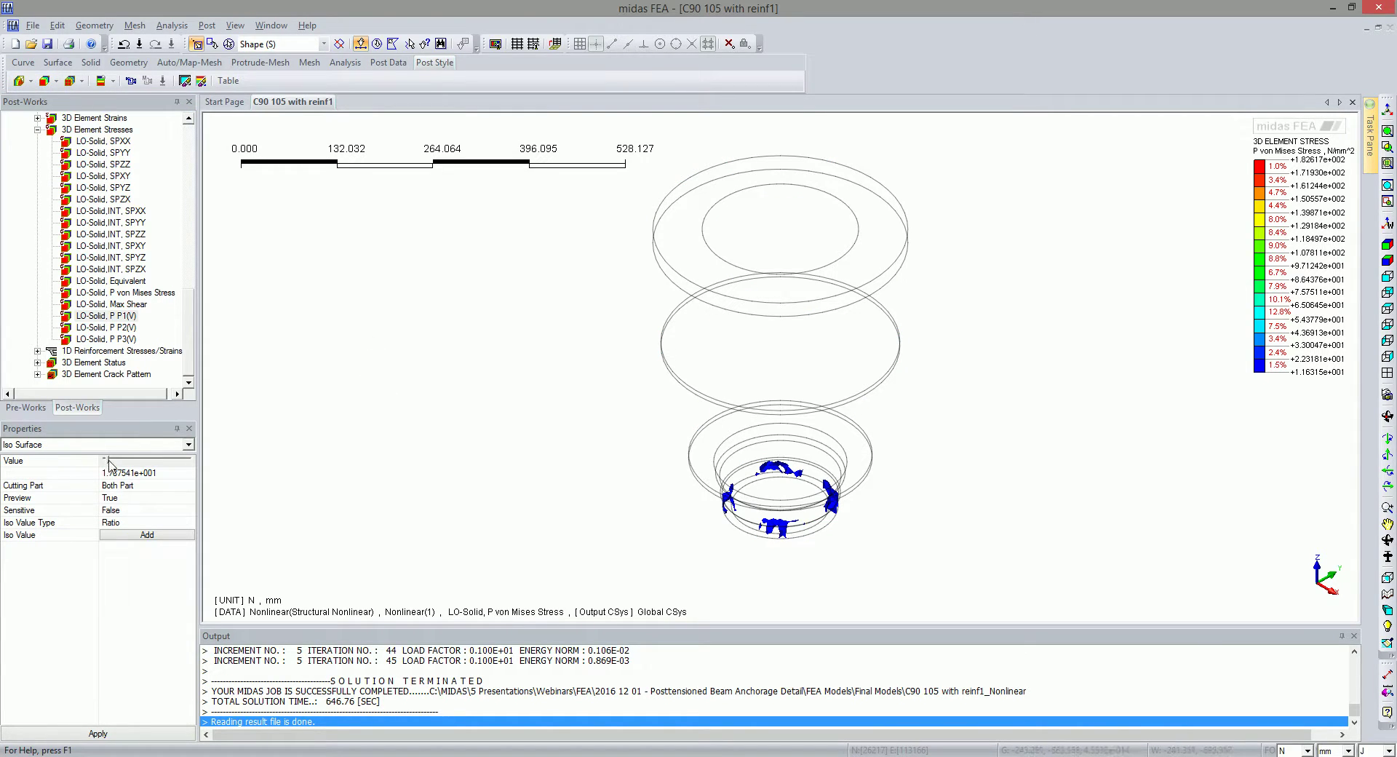
pyautogui.moveTo(108, 461); pyautogui.dragTo(125, 460)
pyautogui.click(102, 736)
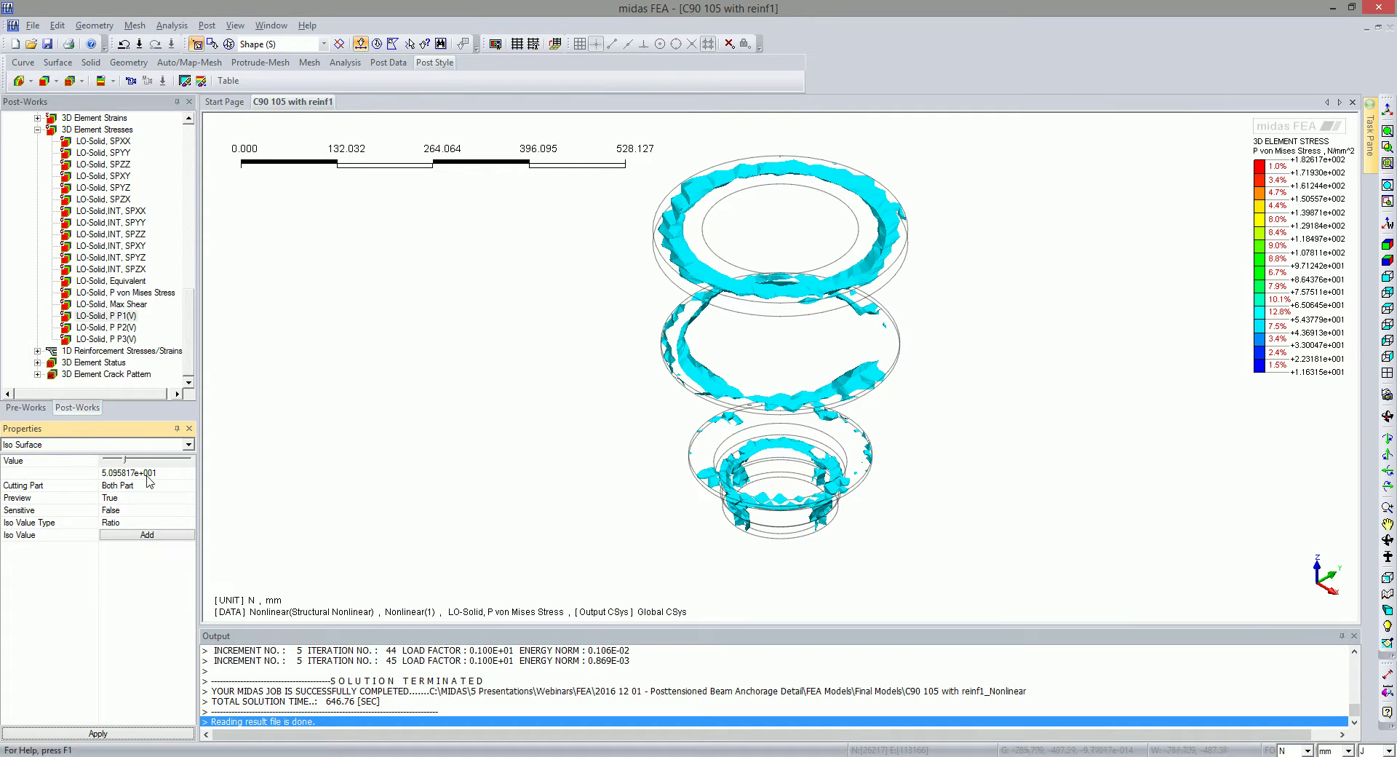
pyautogui.moveTo(125, 460); pyautogui.dragTo(143, 460)
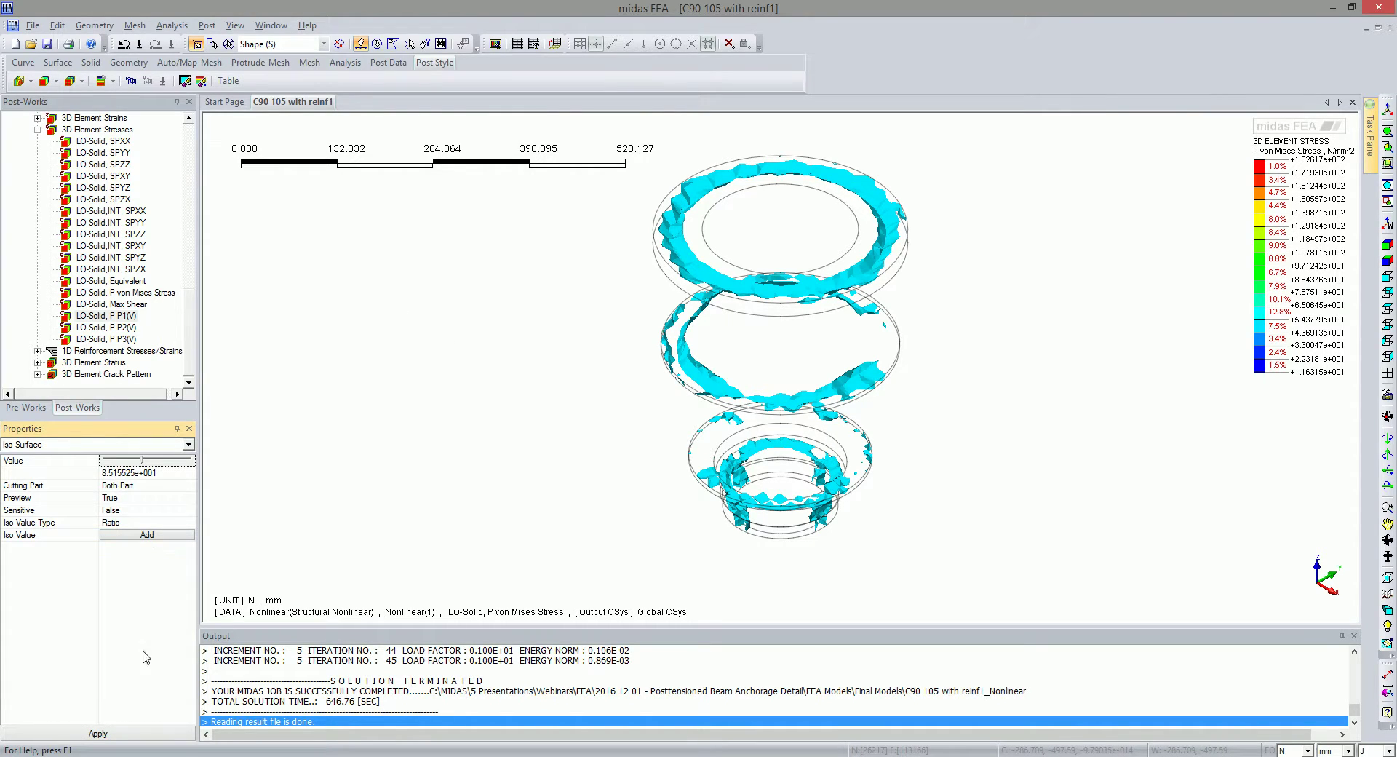
pyautogui.click(113, 734)
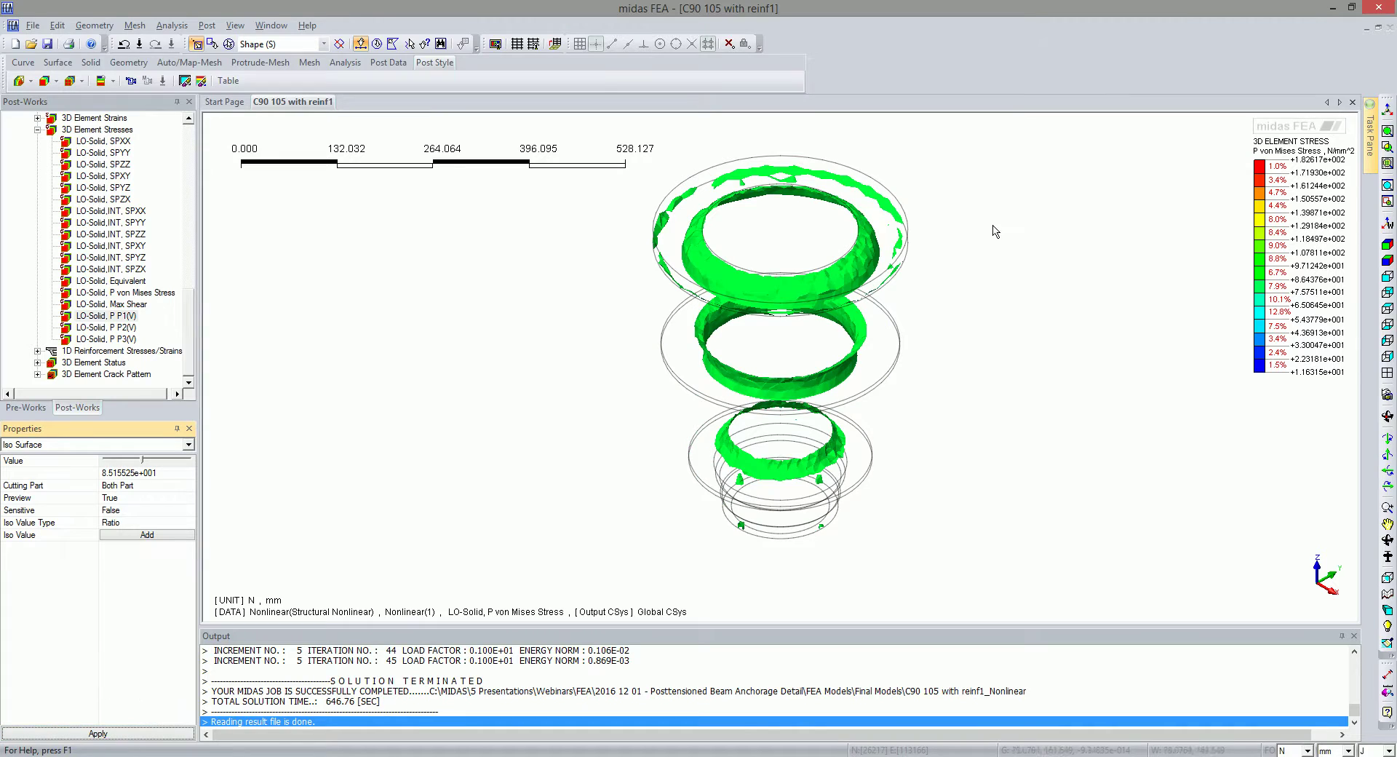
# Display the von Mises stress on a slice plane and preview the Y, Z and reversed X plane directions
pyautogui.click(29, 80)
pyautogui.click(50, 131)
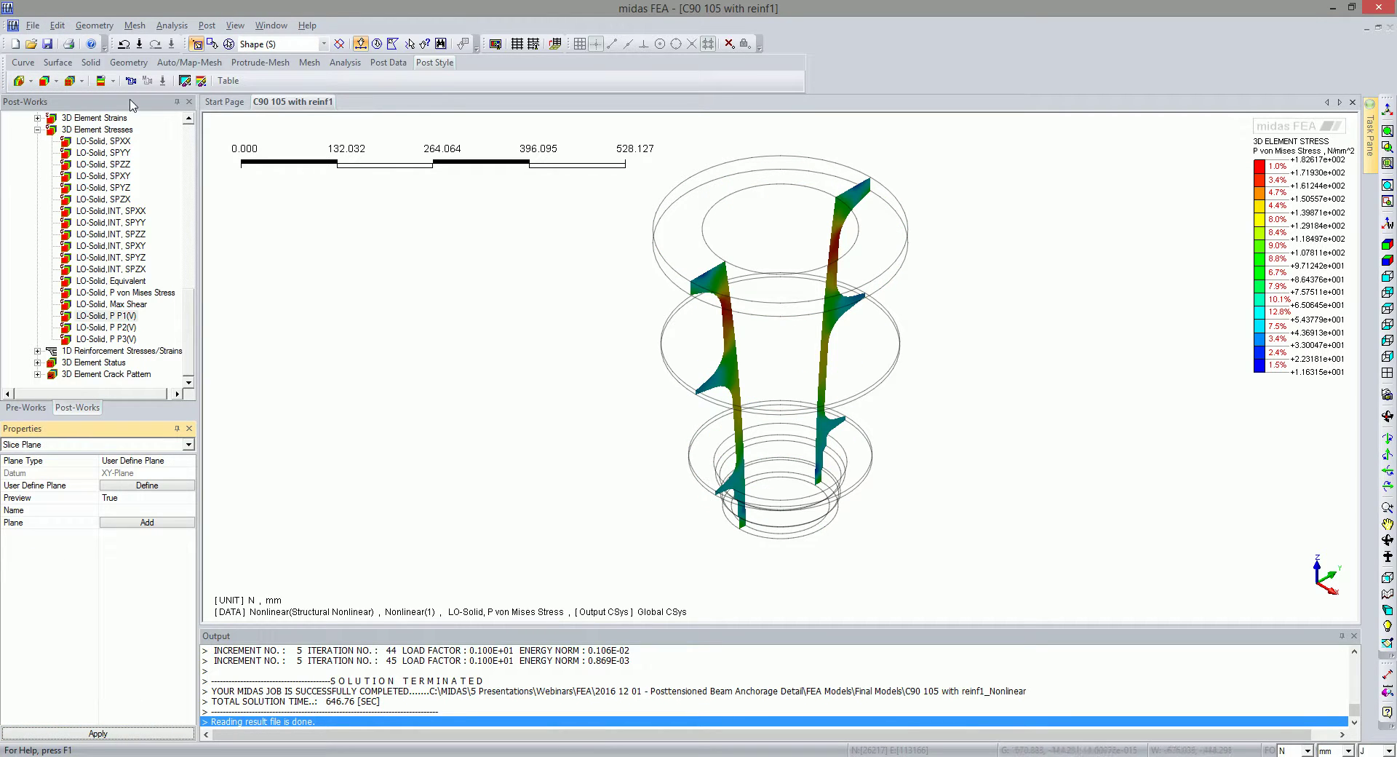
pyautogui.click(147, 486)
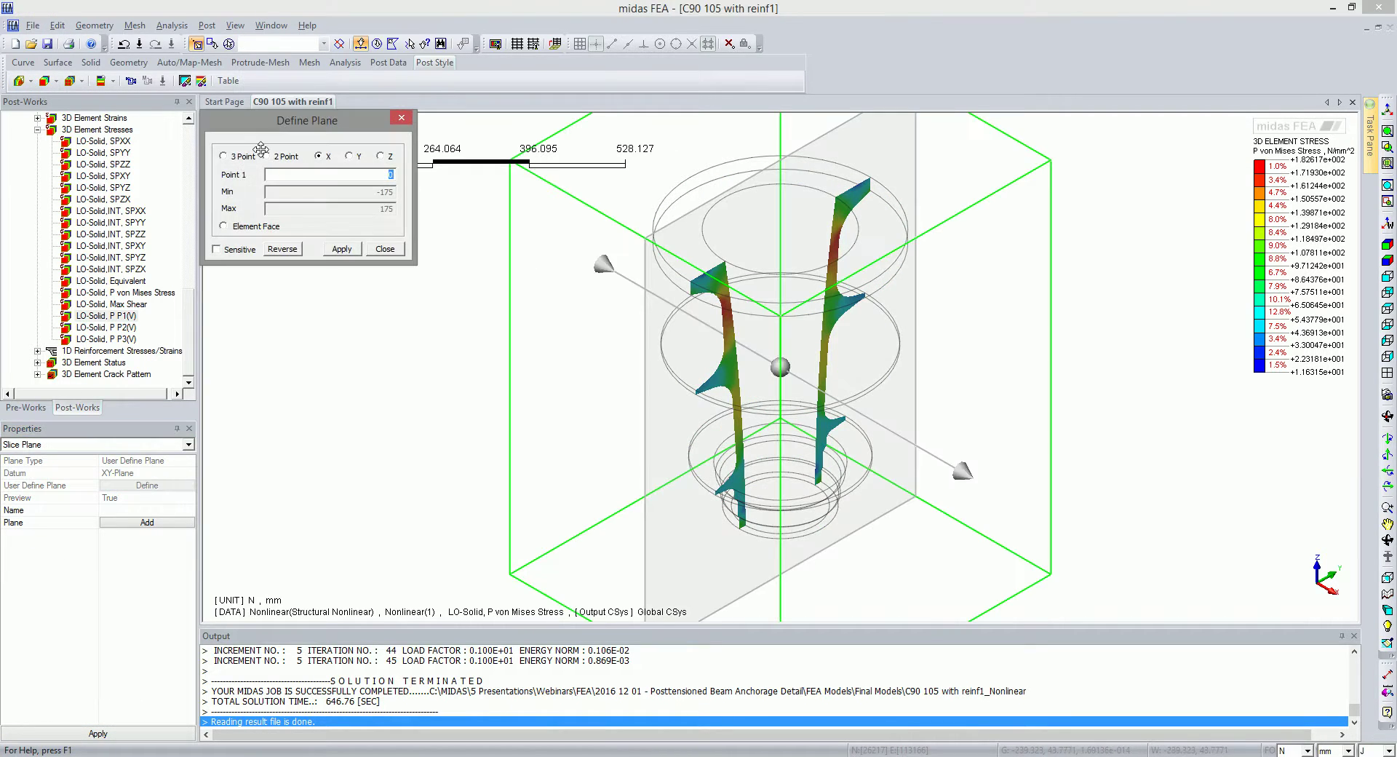
pyautogui.click(349, 156)
pyautogui.click(380, 157)
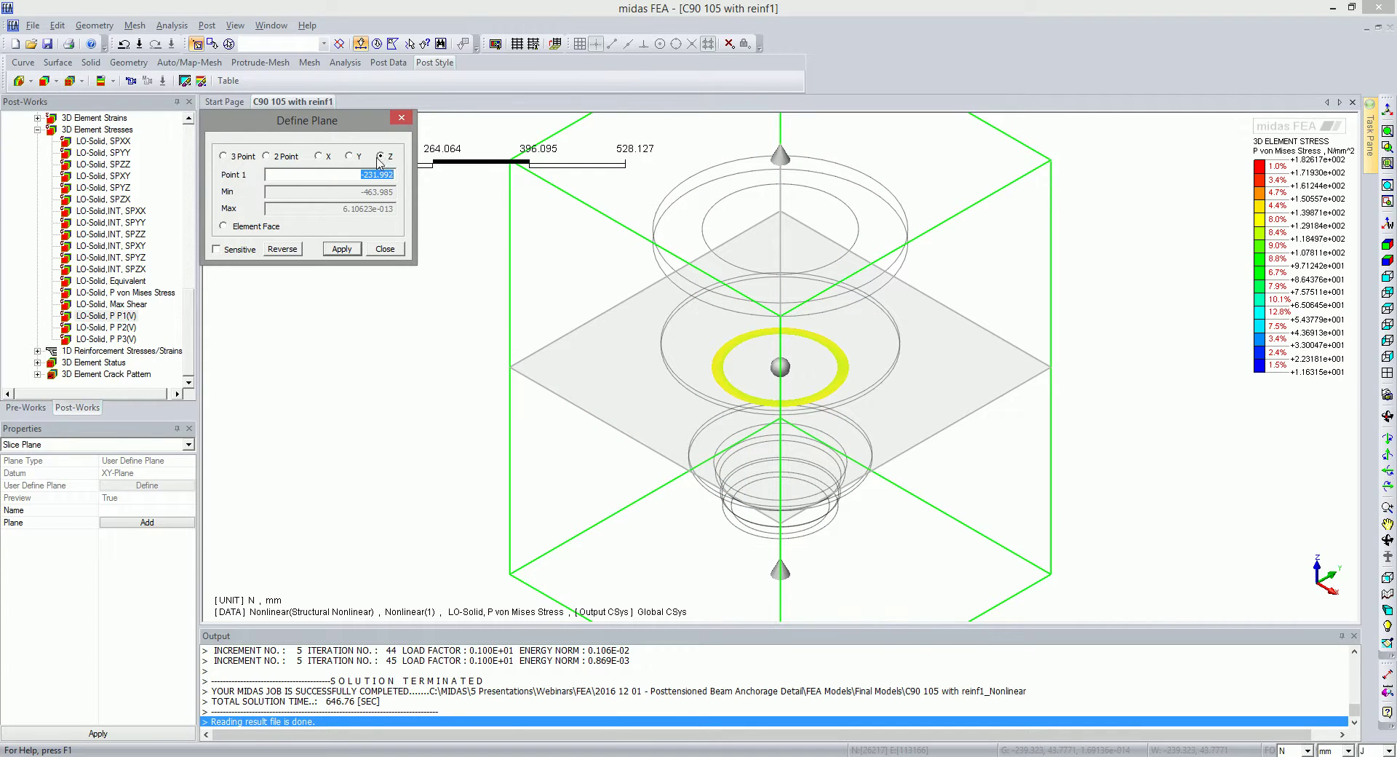
pyautogui.click(318, 156)
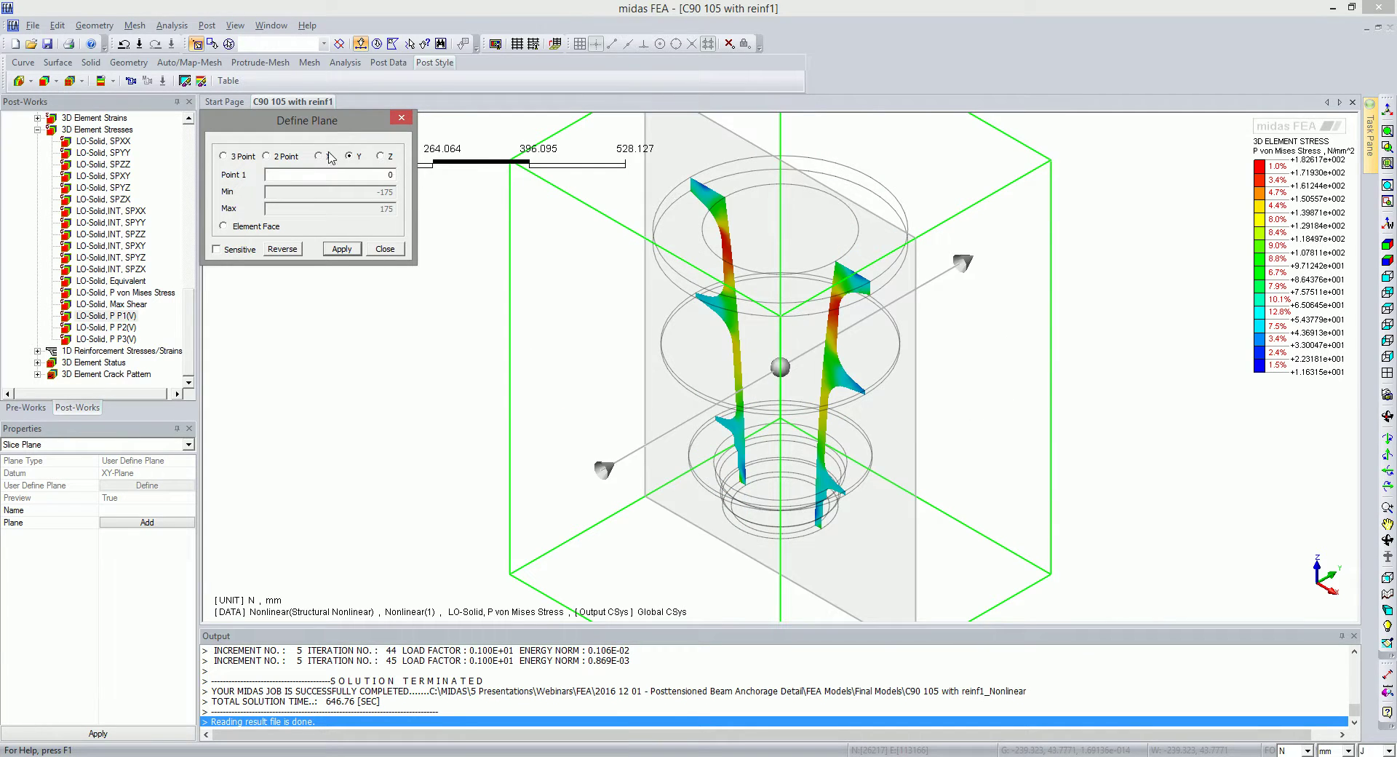
pyautogui.click(282, 249)
pyautogui.click(401, 118)
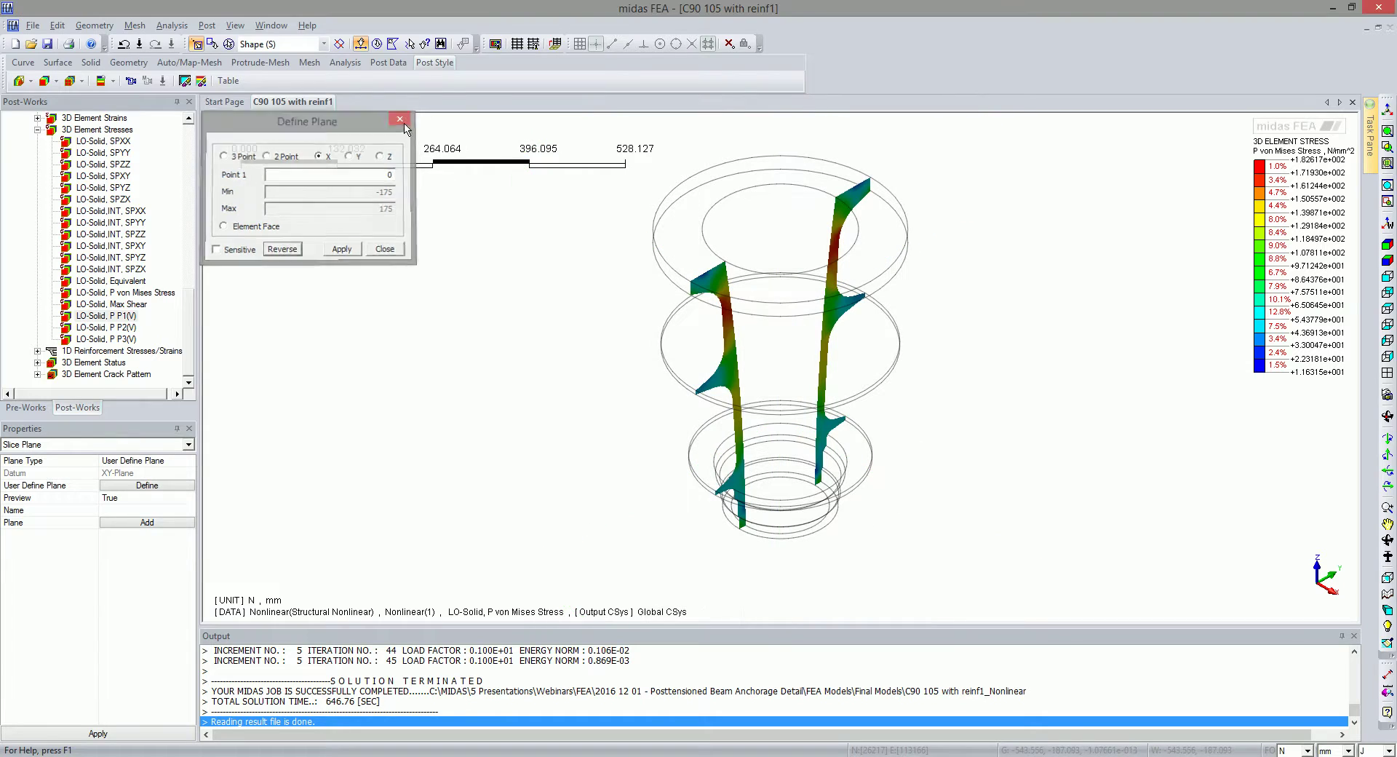
# Cut the cone's stress contour open with a clipping plane, inspect the interior, and restore the isometric view
pyautogui.click(29, 81)
pyautogui.click(47, 148)
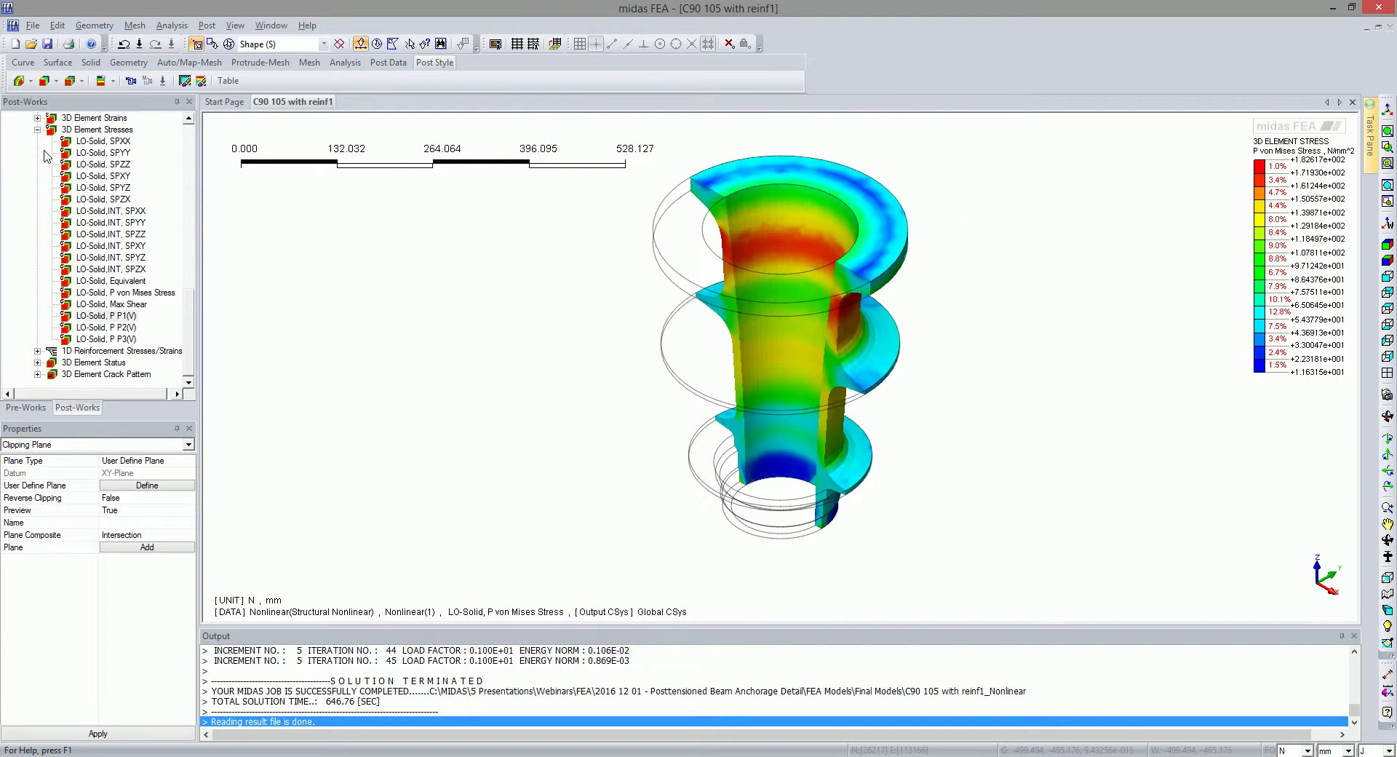
pyautogui.keyDown('ctrl'); pyautogui.moveTo(618, 400); pyautogui.dragTo(614, 365, button='middle'); pyautogui.keyUp('ctrl')
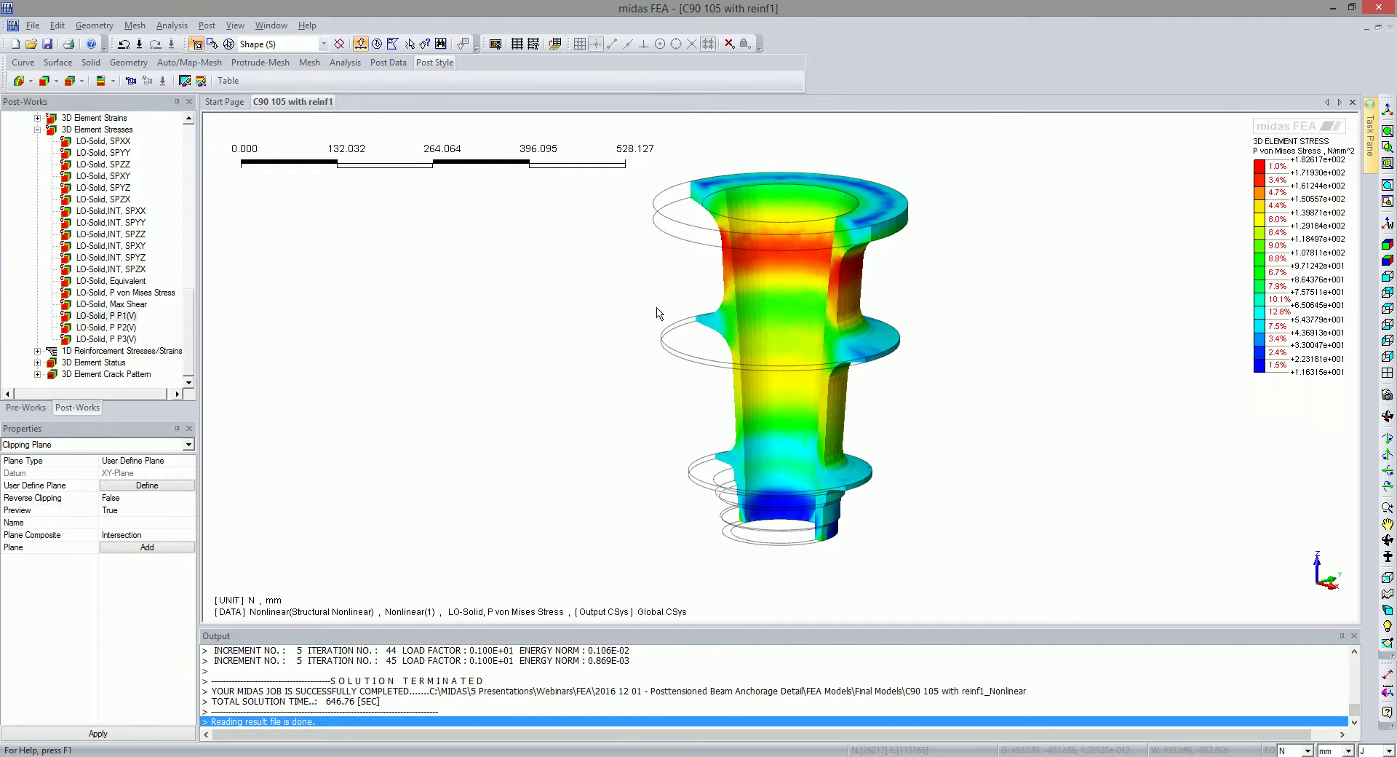
pyautogui.click(1387, 244)
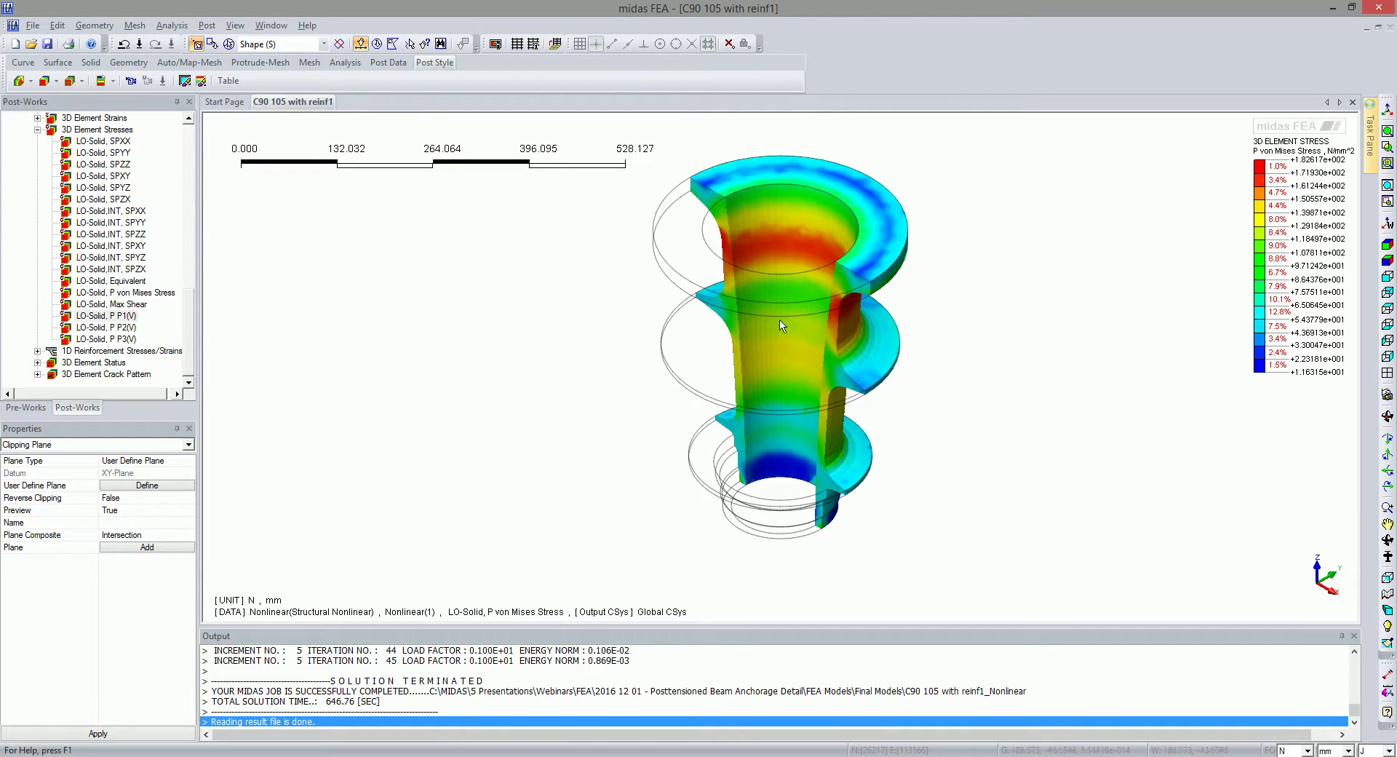
# Review the analysis set, reference step and data options of Extract Result without extracting a table
pyautogui.click(207, 26)
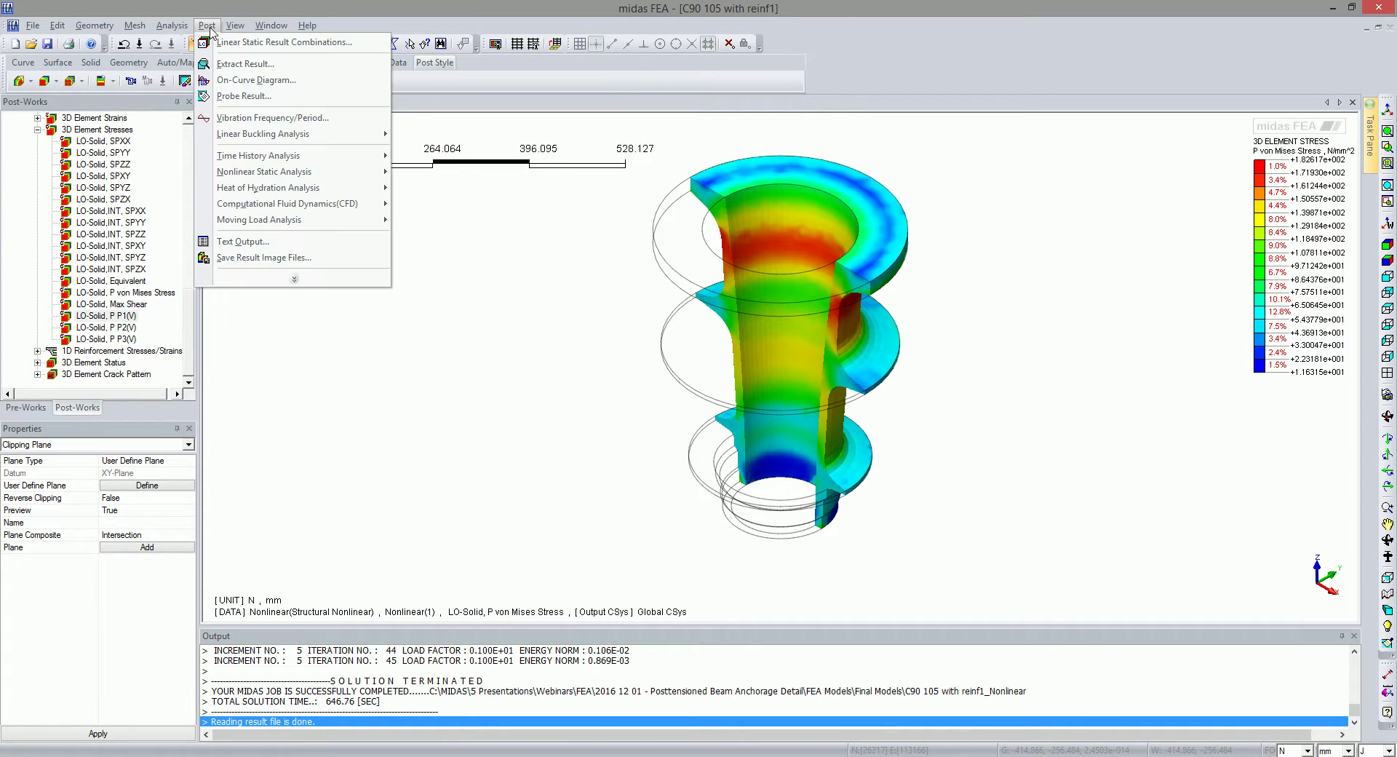
pyautogui.click(294, 279)
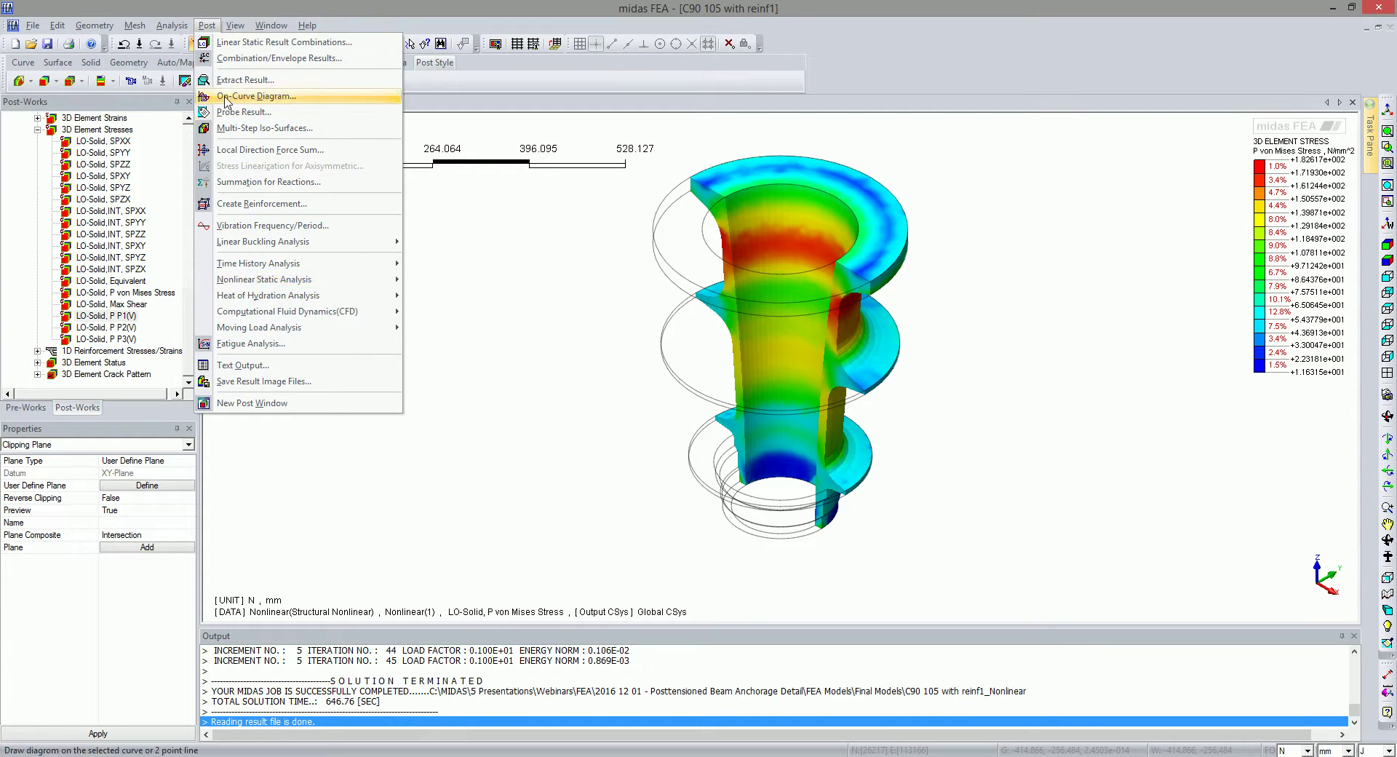
pyautogui.click(261, 82)
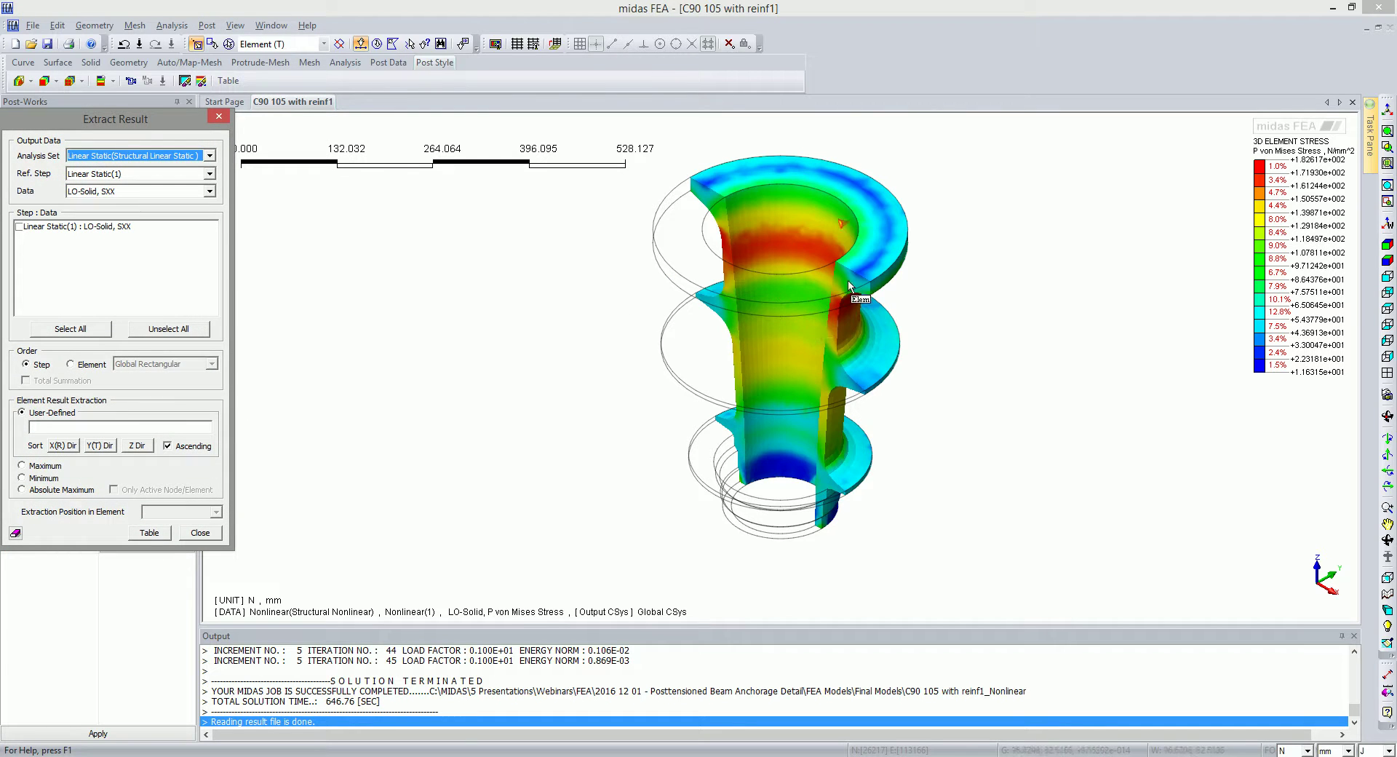
pyautogui.moveTo(125, 121); pyautogui.dragTo(207, 125)
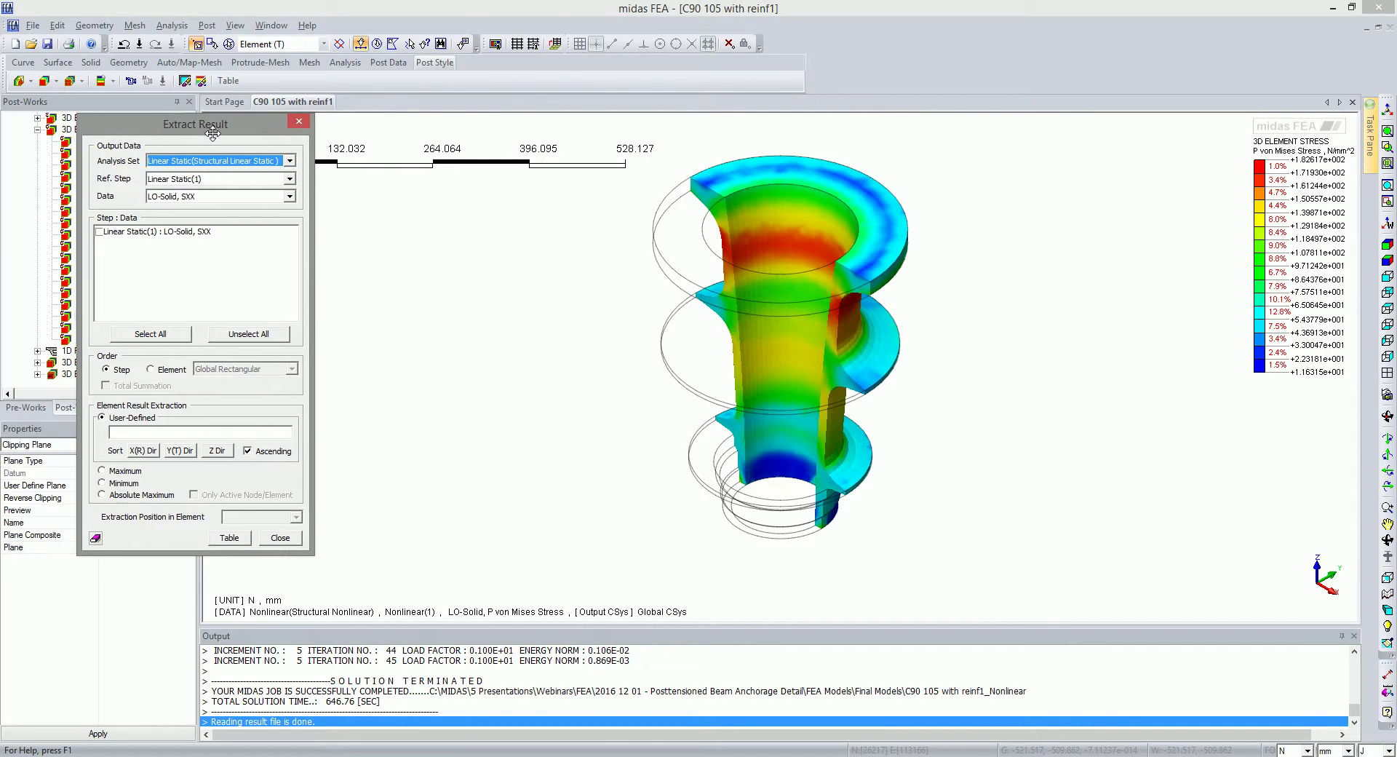
pyautogui.click(291, 161)
pyautogui.click(292, 173)
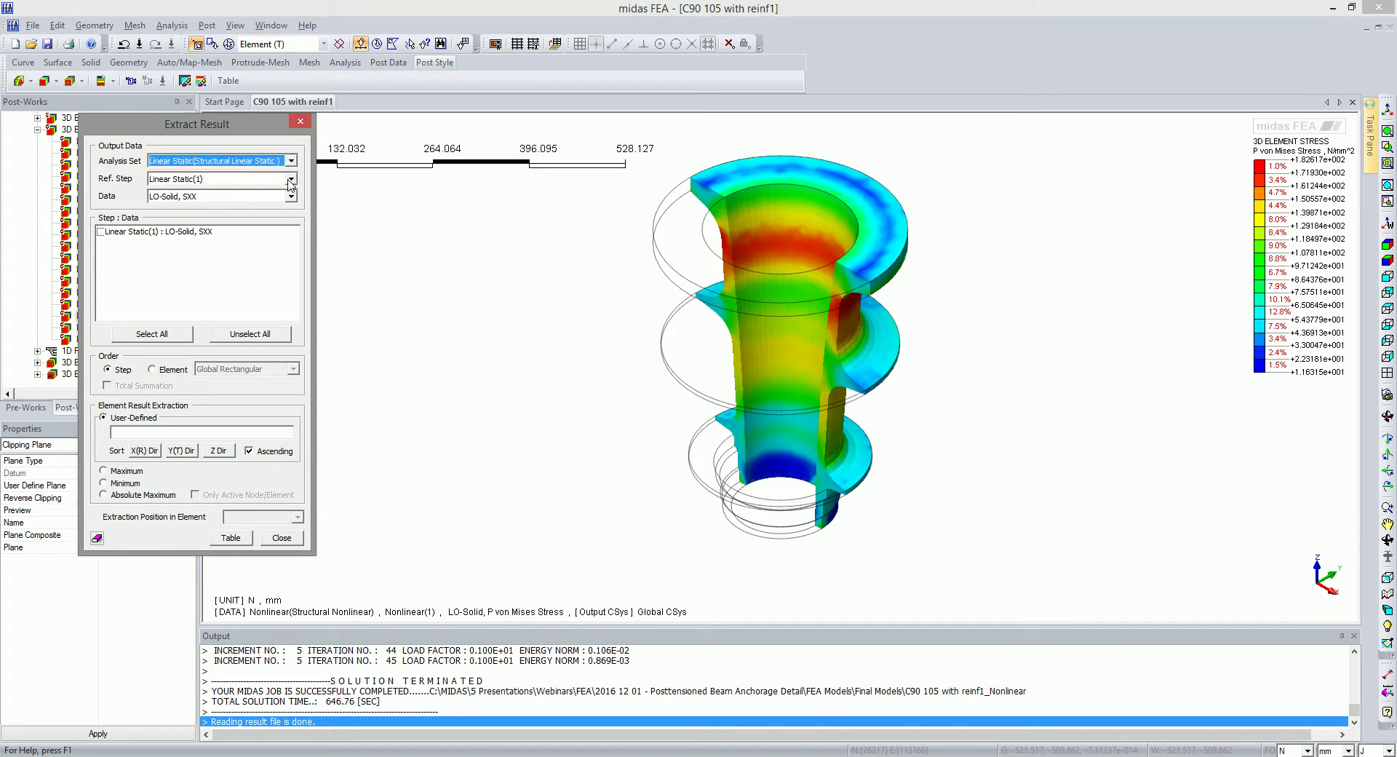
pyautogui.click(291, 179)
pyautogui.click(291, 190)
pyautogui.click(291, 196)
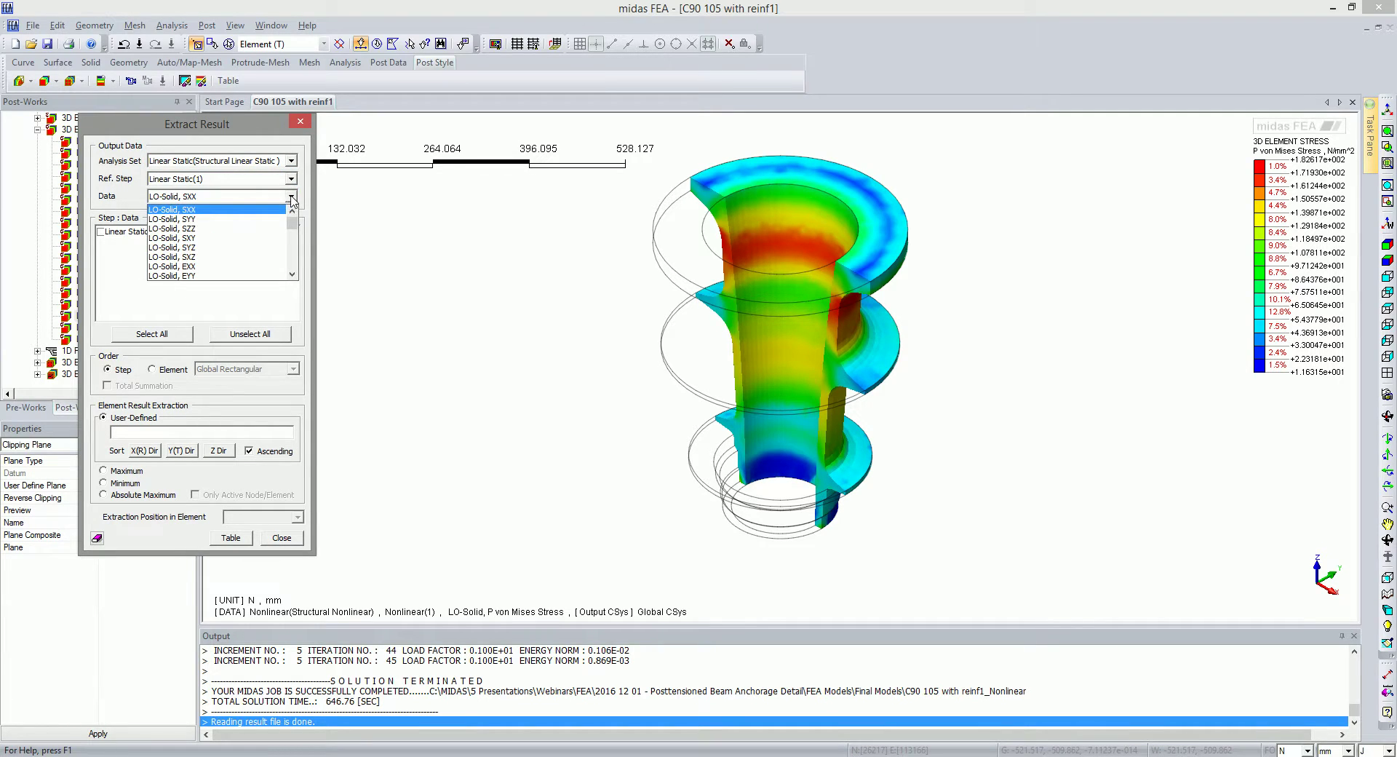
pyautogui.scroll(-3, 237, 233)
pyautogui.click(196, 116)
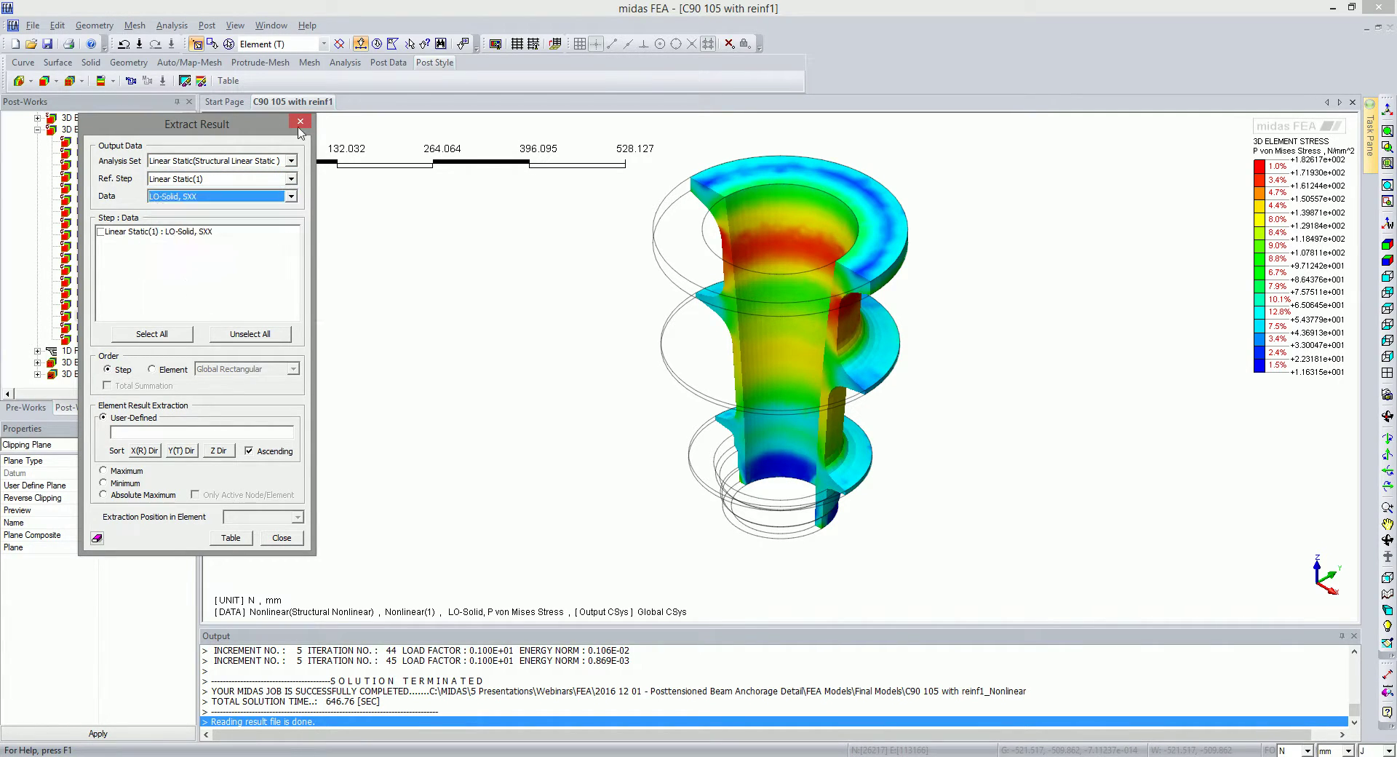
pyautogui.click(300, 122)
# Probe two nodes on the cone's inner wall plus the absolute maximum, and switch the contour to LO-Solid, P P2(V)
pyautogui.click(207, 26)
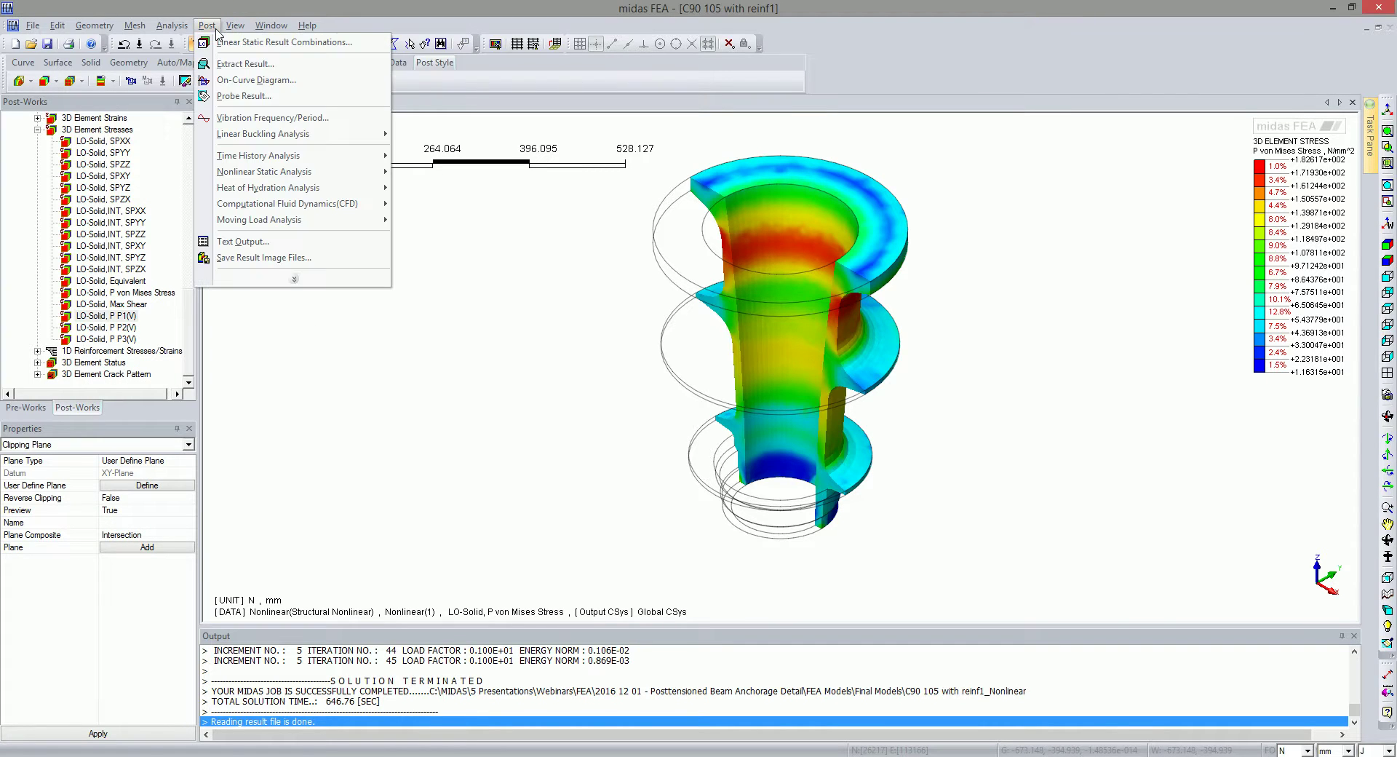
pyautogui.click(243, 95)
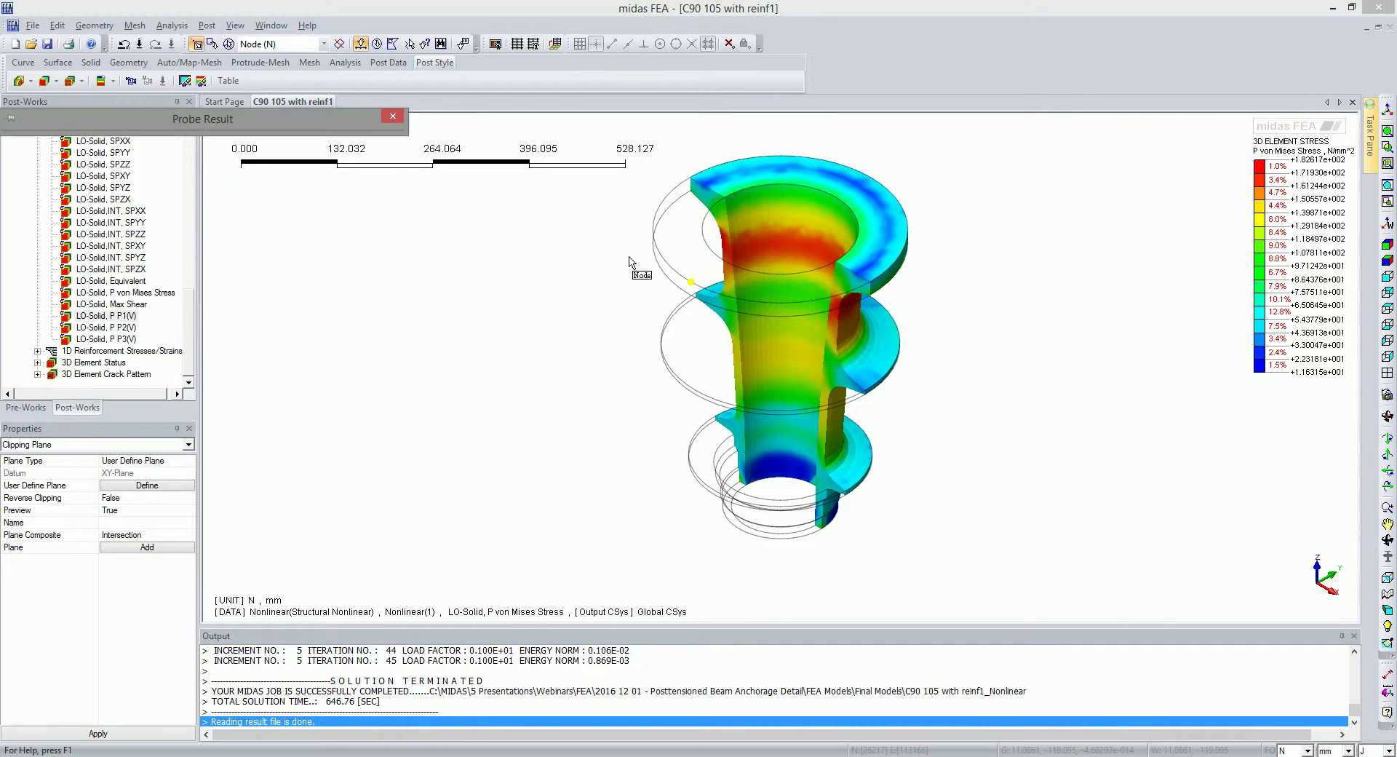
pyautogui.click(788, 251)
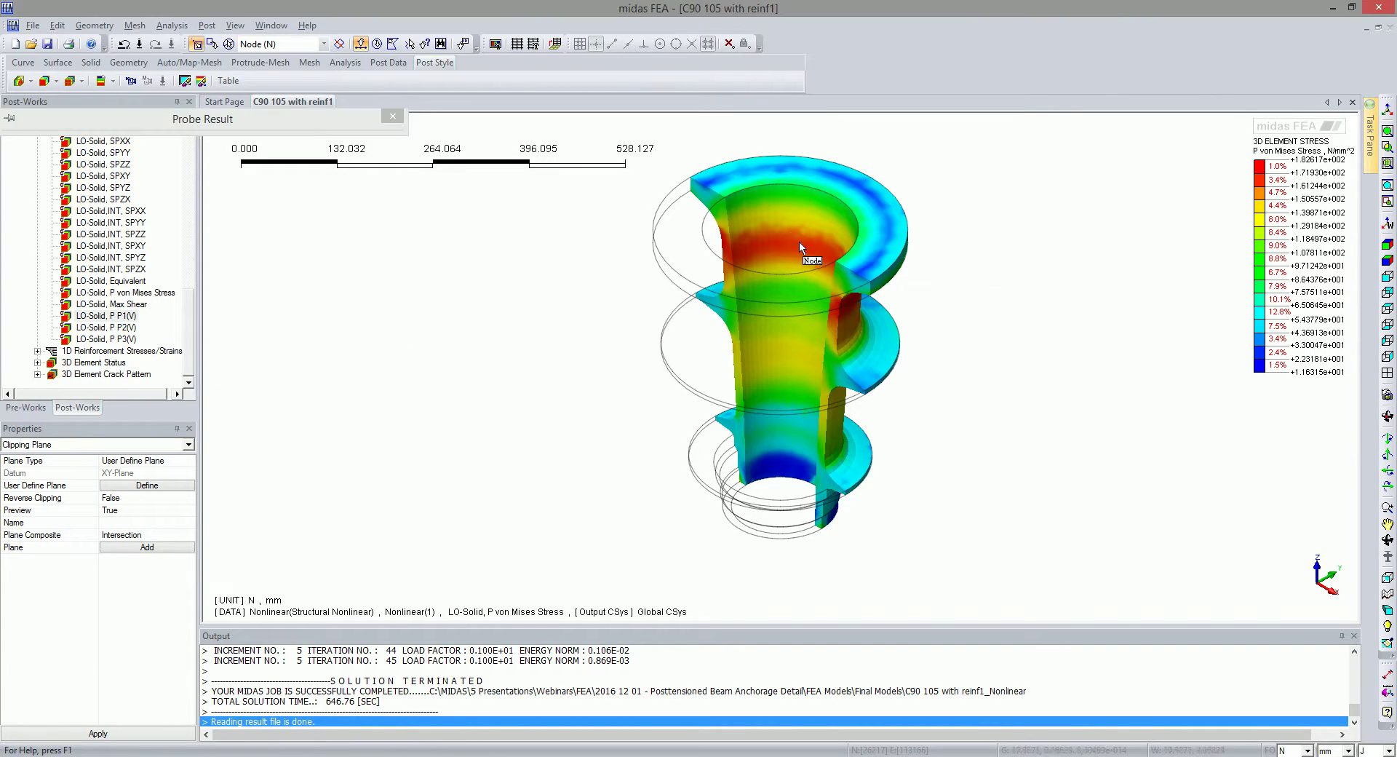
pyautogui.click(772, 291)
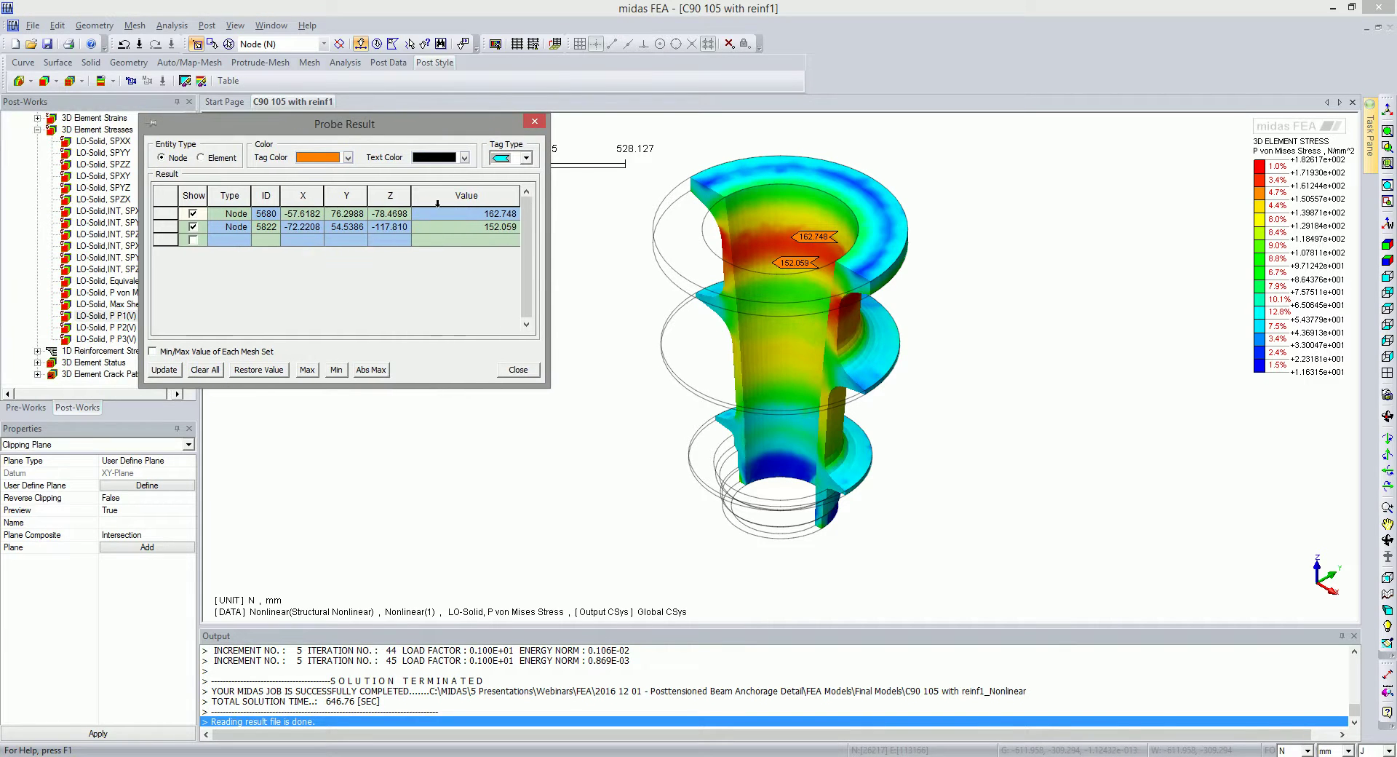
pyautogui.click(369, 370)
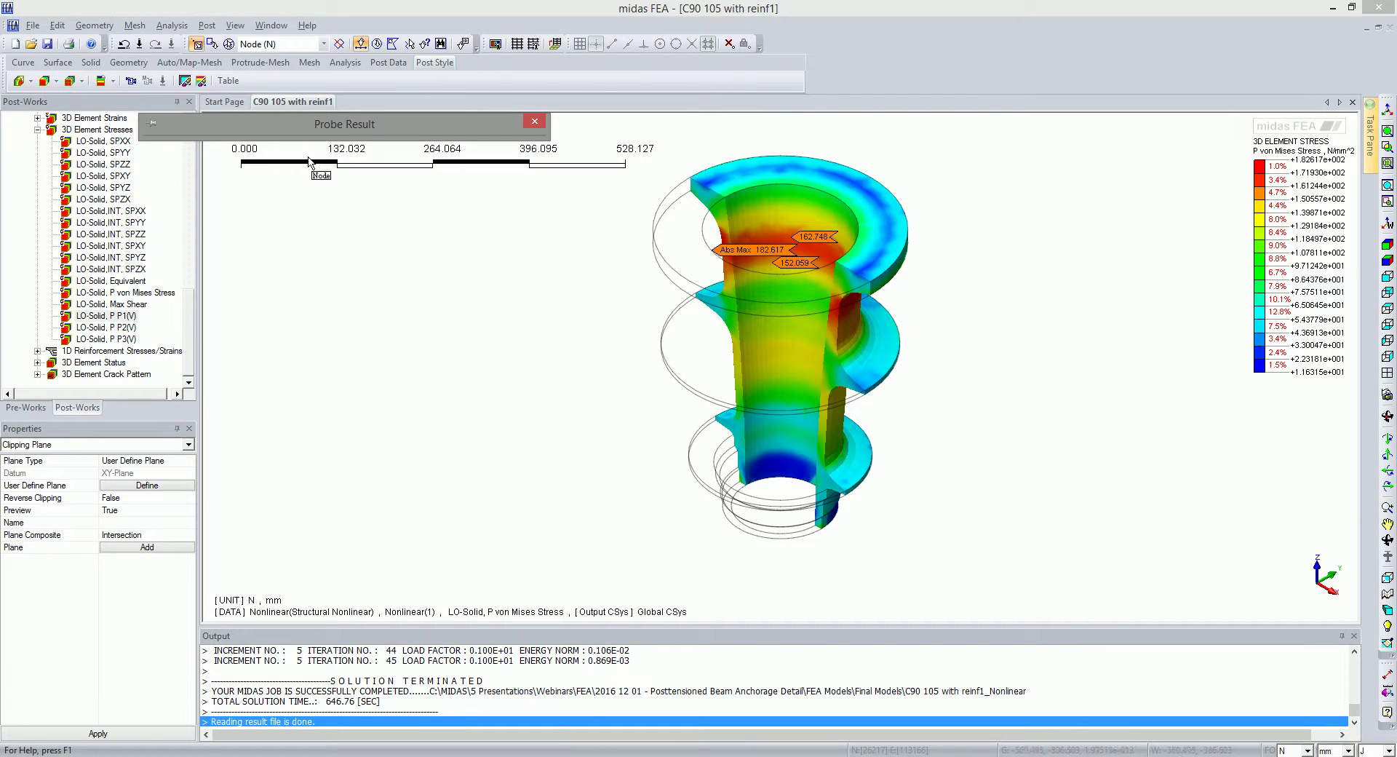
pyautogui.click(113, 328)
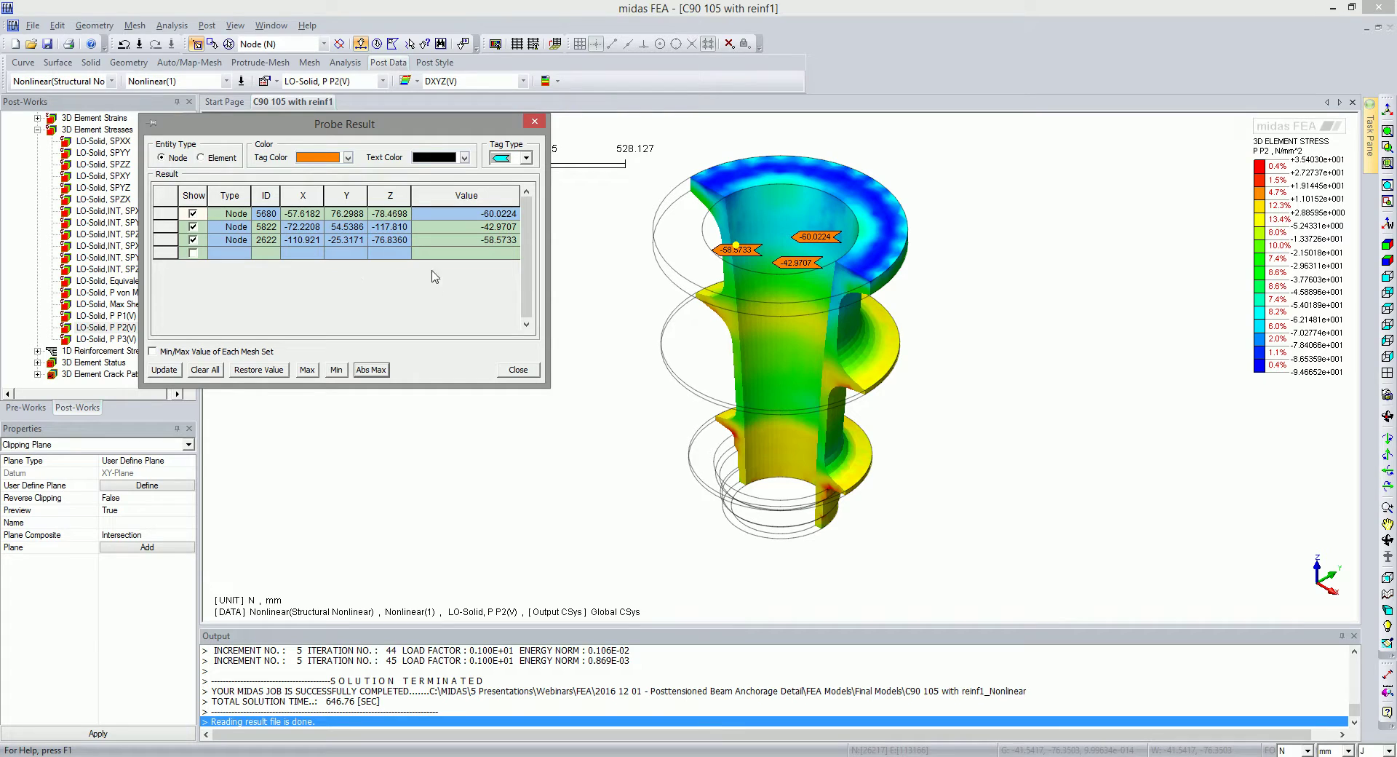
# Close the probe results and remove the clipping plane to show the full cone contour
pyautogui.moveTo(430, 132); pyautogui.dragTo(469, 136)
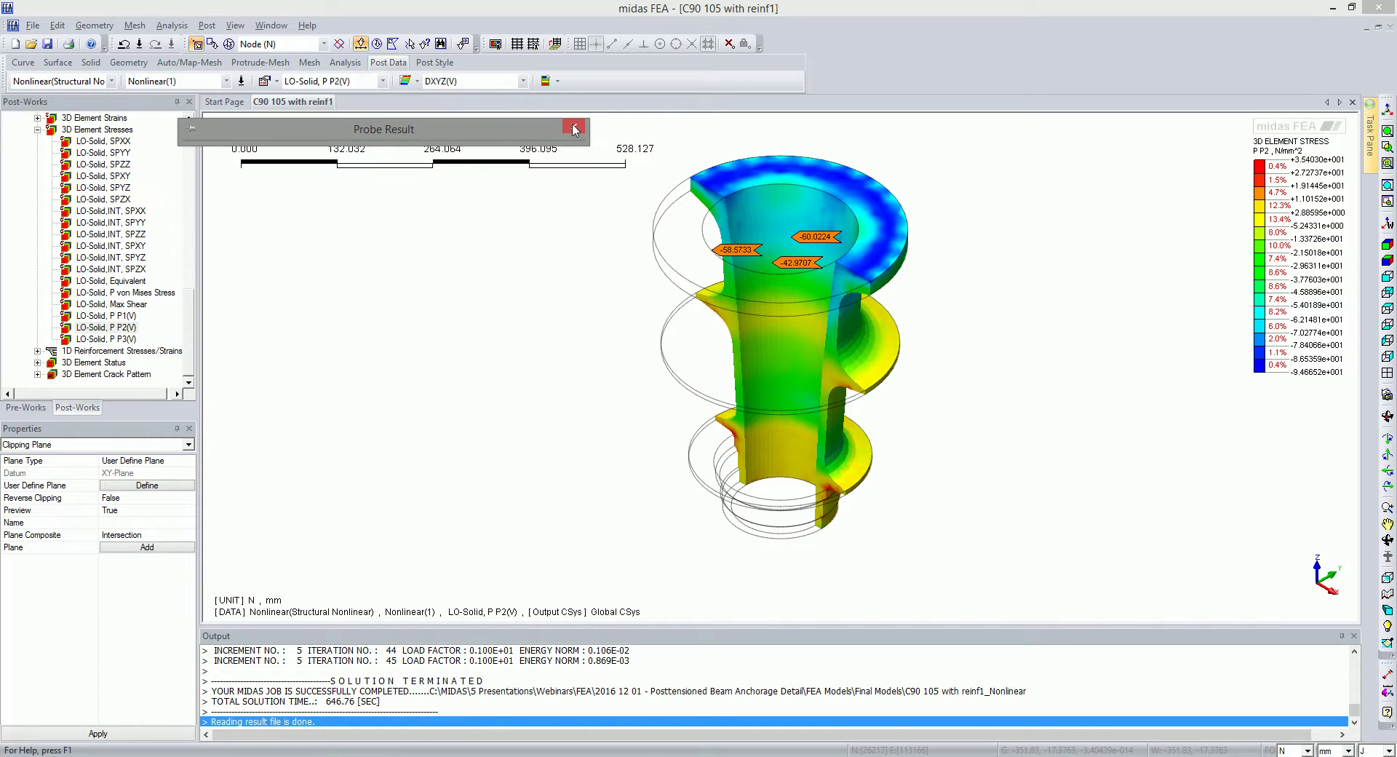
pyautogui.click(113, 282)
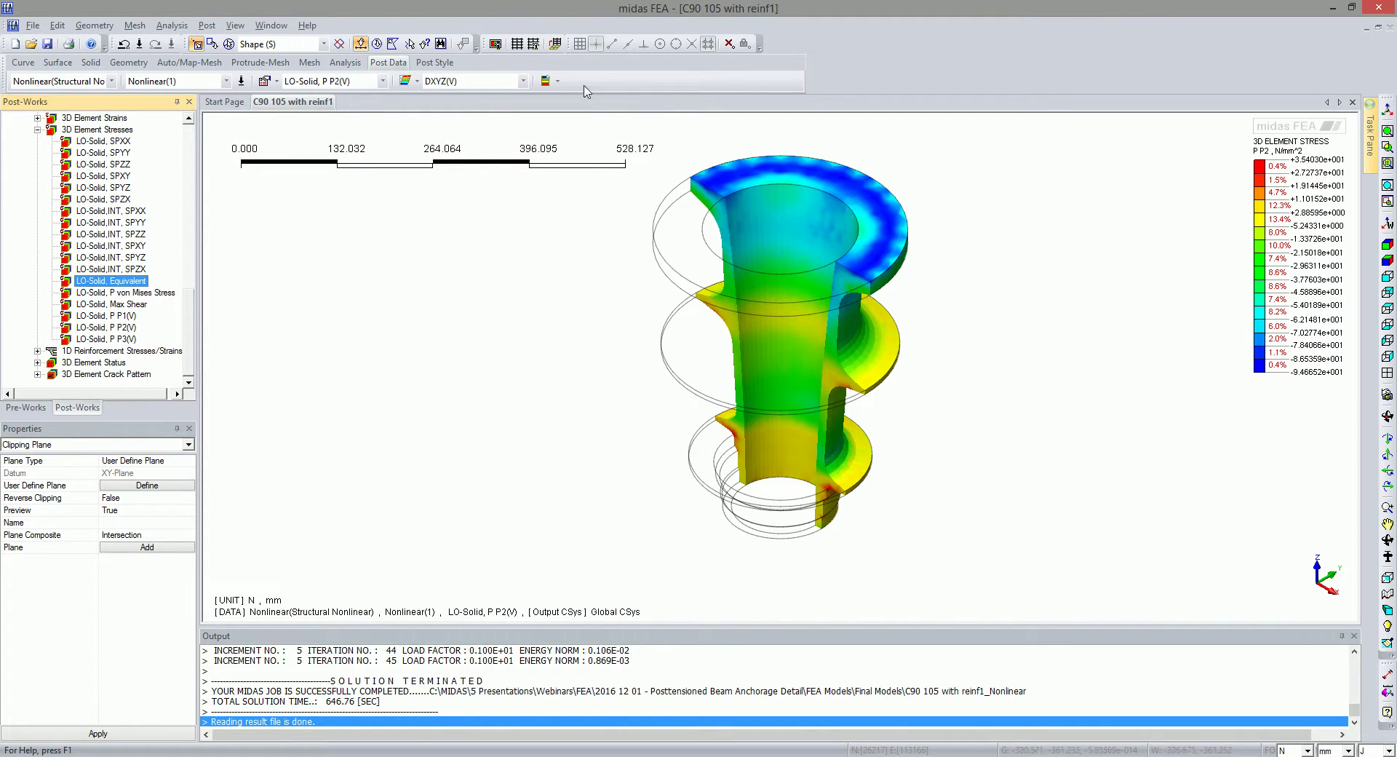
pyautogui.click(435, 64)
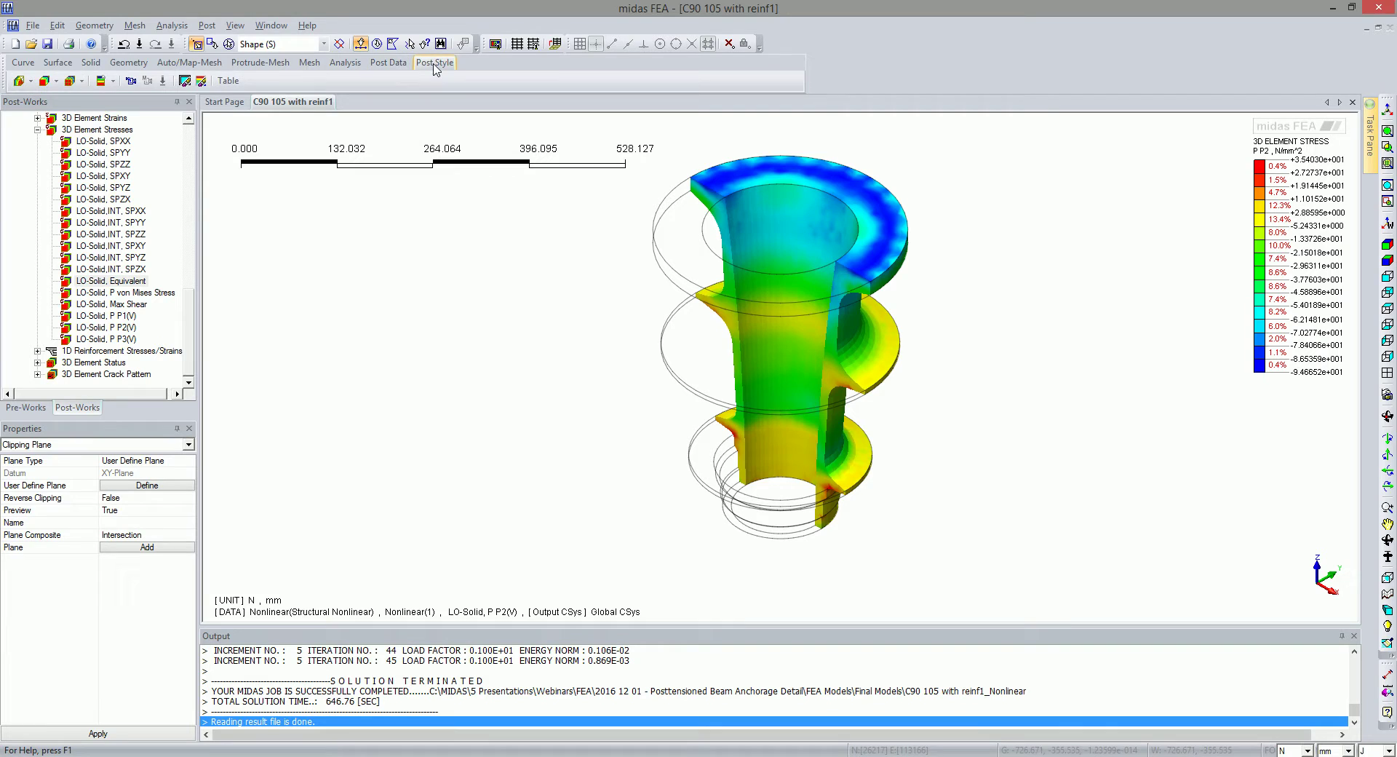
pyautogui.click(29, 82)
pyautogui.click(48, 99)
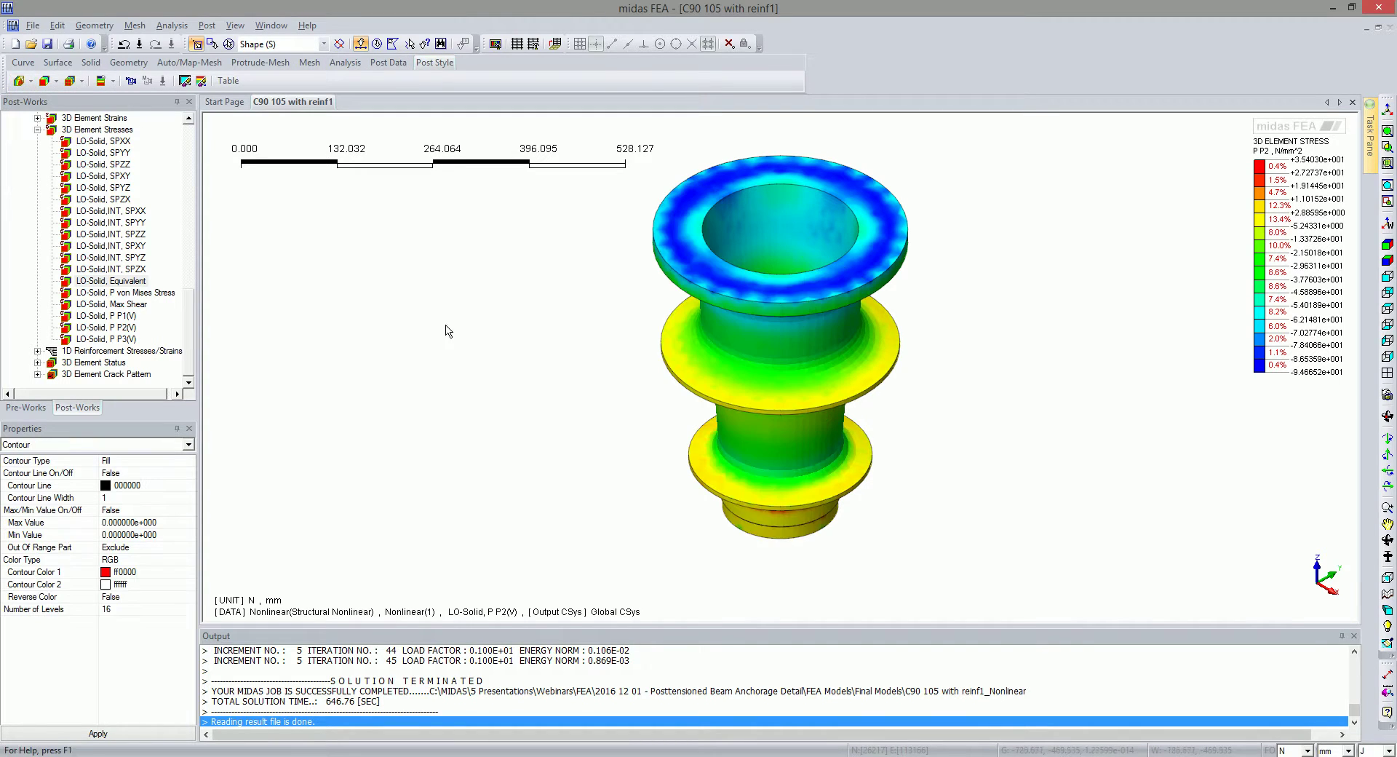
pyautogui.click(109, 269)
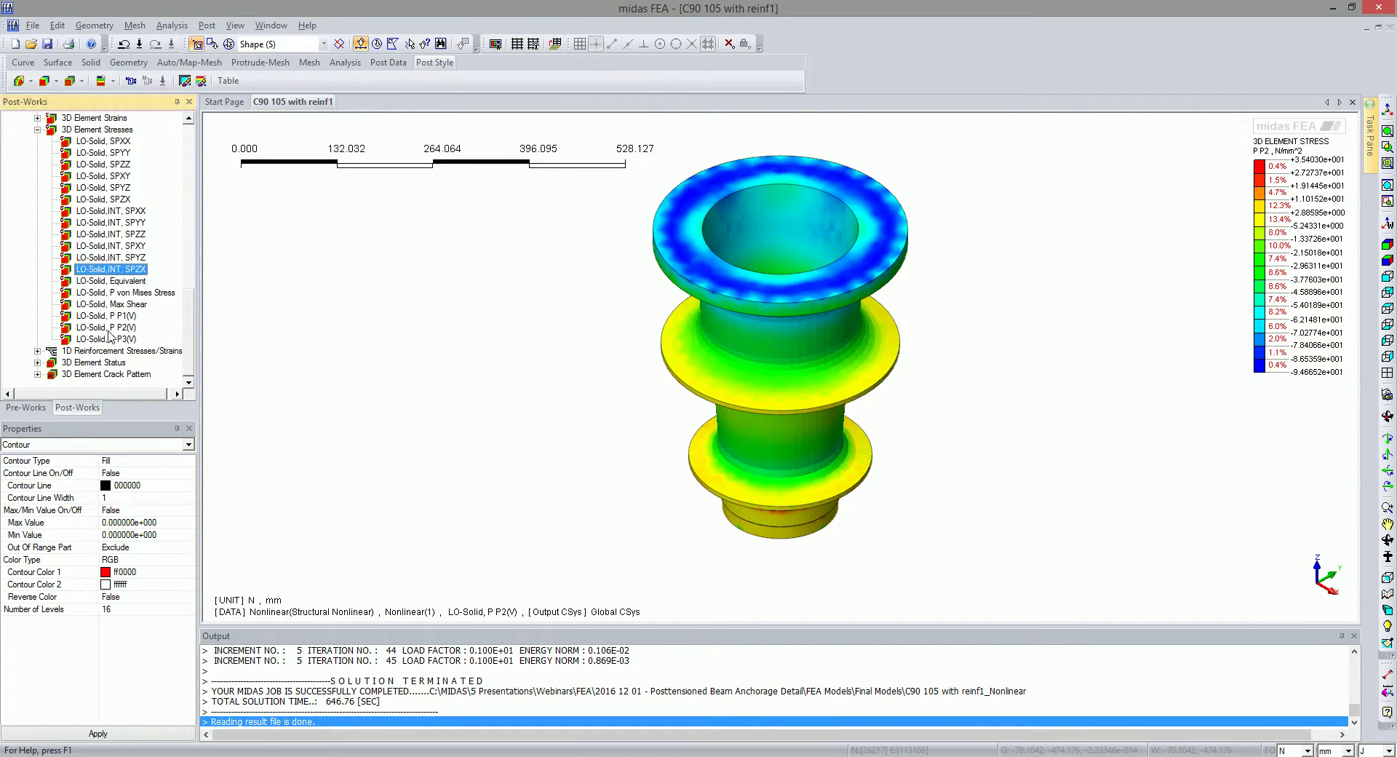
# Show only the Anchorage Block mesh set with its LO-Solid, P P2(V) contour in isometric view
pyautogui.click(41, 406)
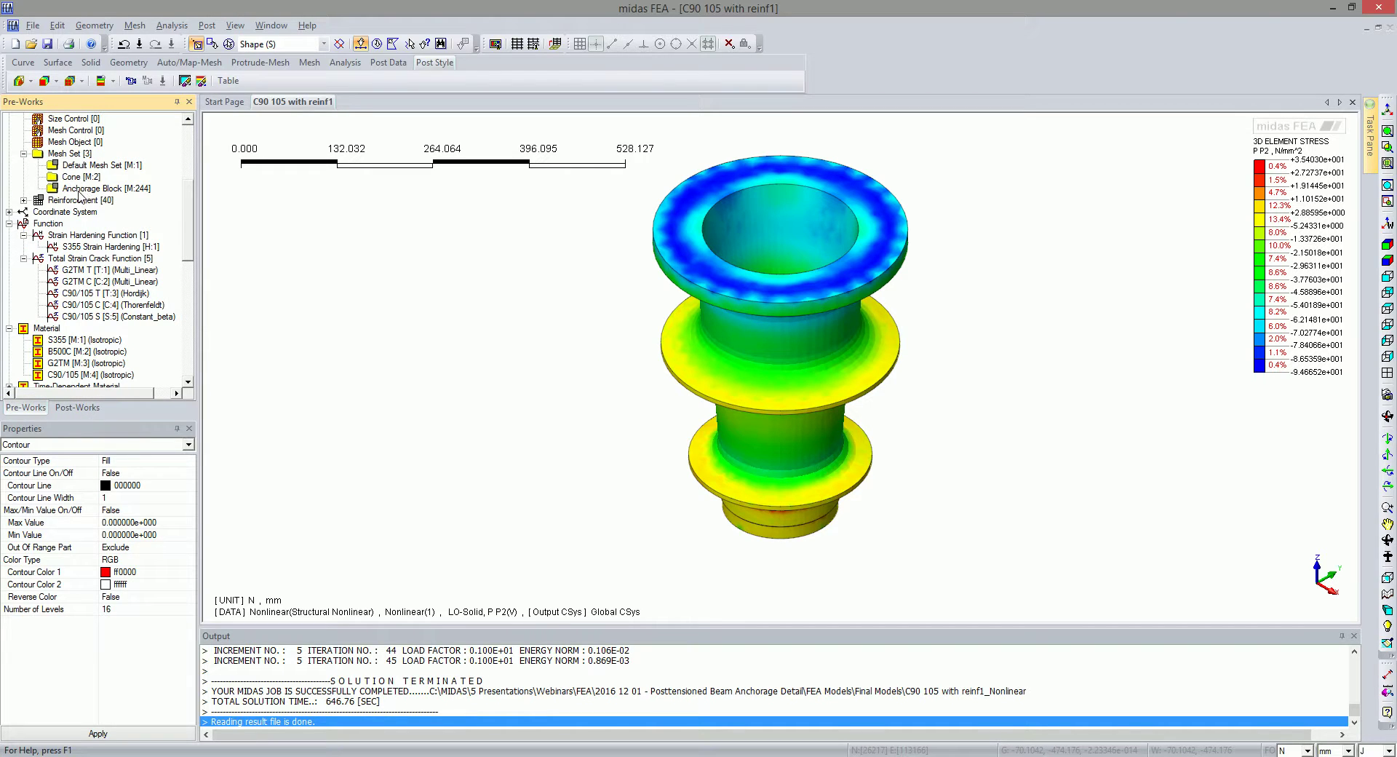
pyautogui.rightClick(80, 188)
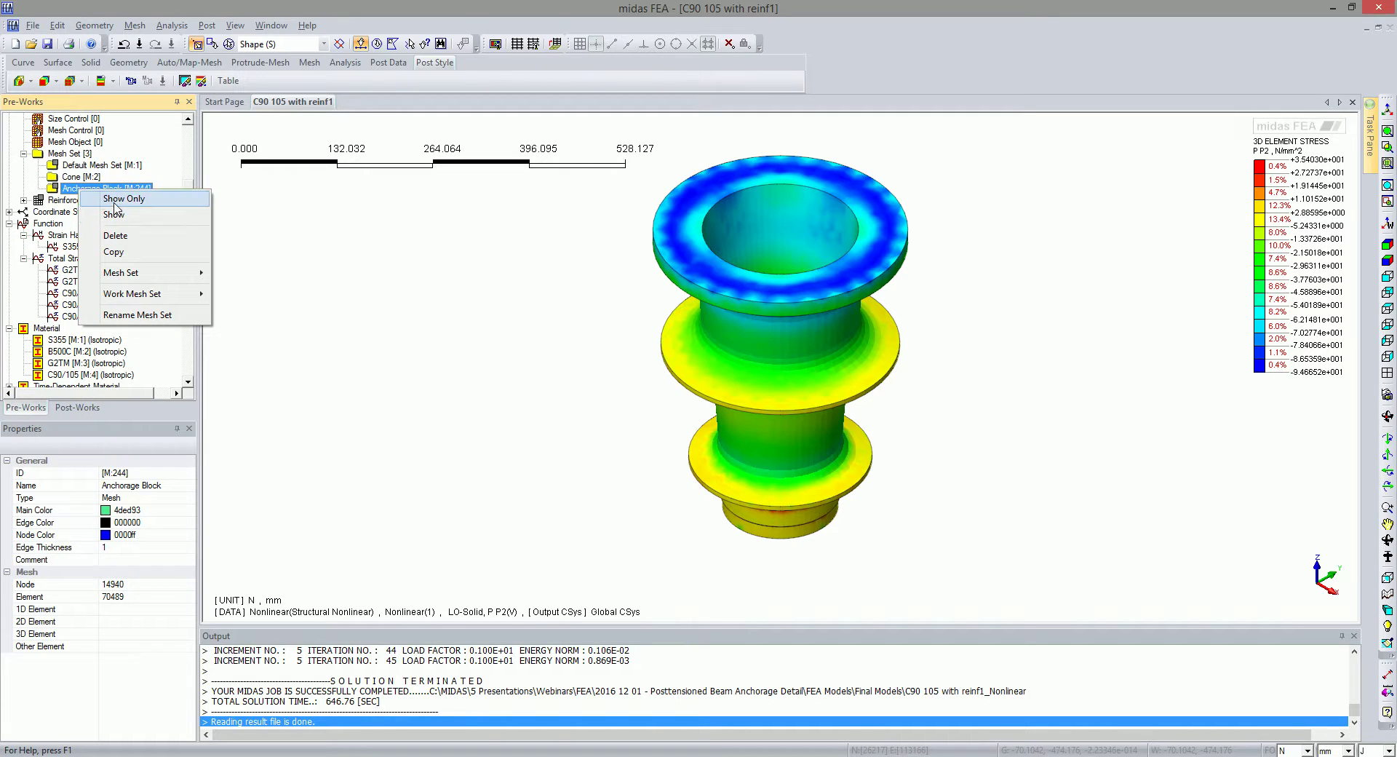
pyautogui.click(114, 199)
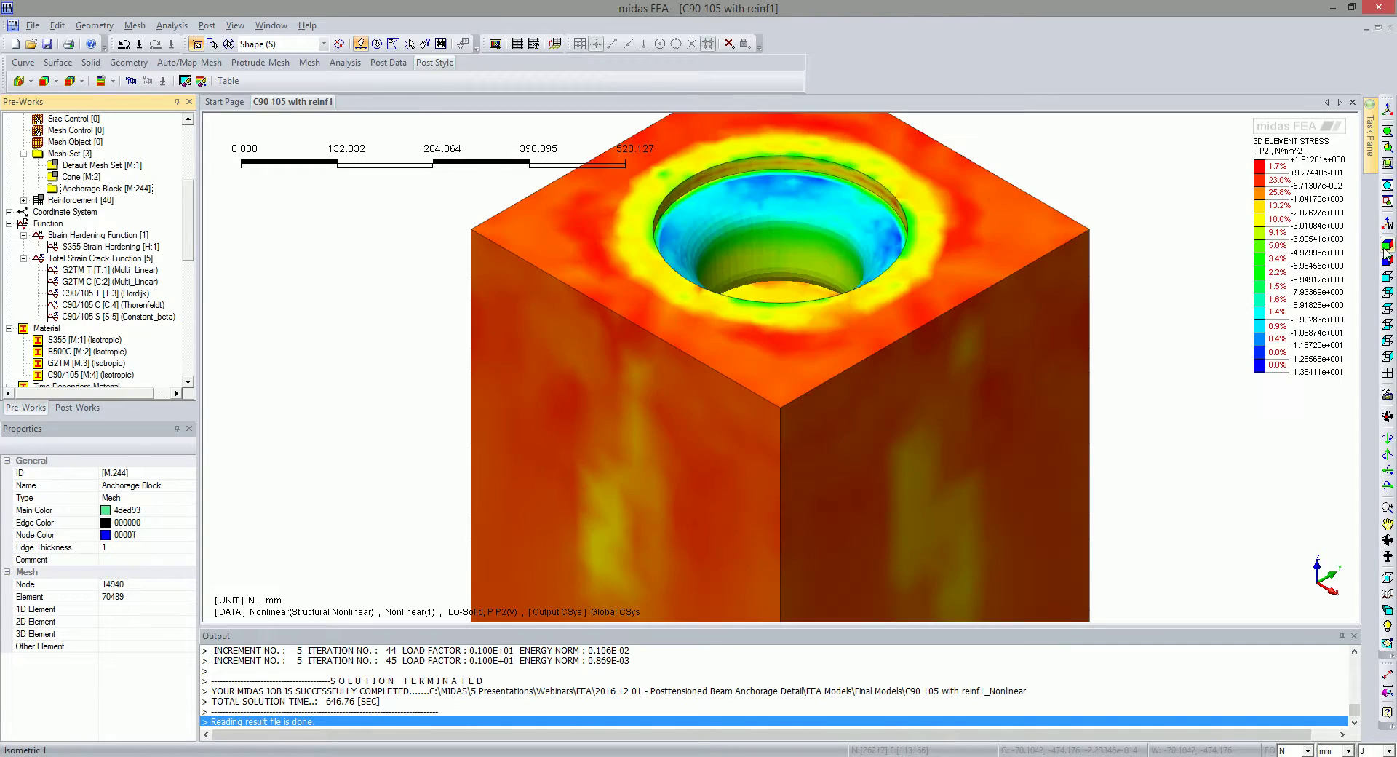
pyautogui.click(1386, 246)
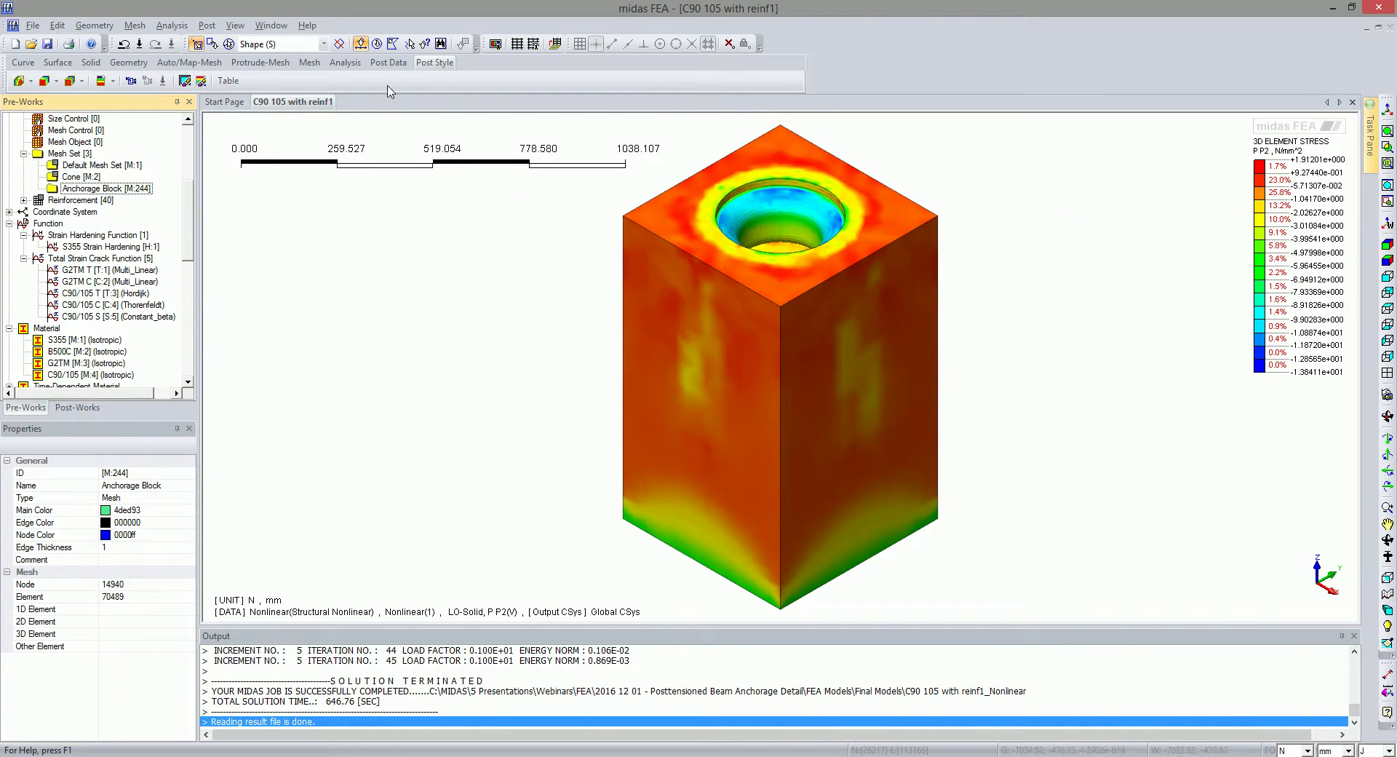
# Add the vector plot to the anchorage block's contour and switch the result to LO-Solid, P P1(V)
pyautogui.click(387, 63)
pyautogui.click(556, 81)
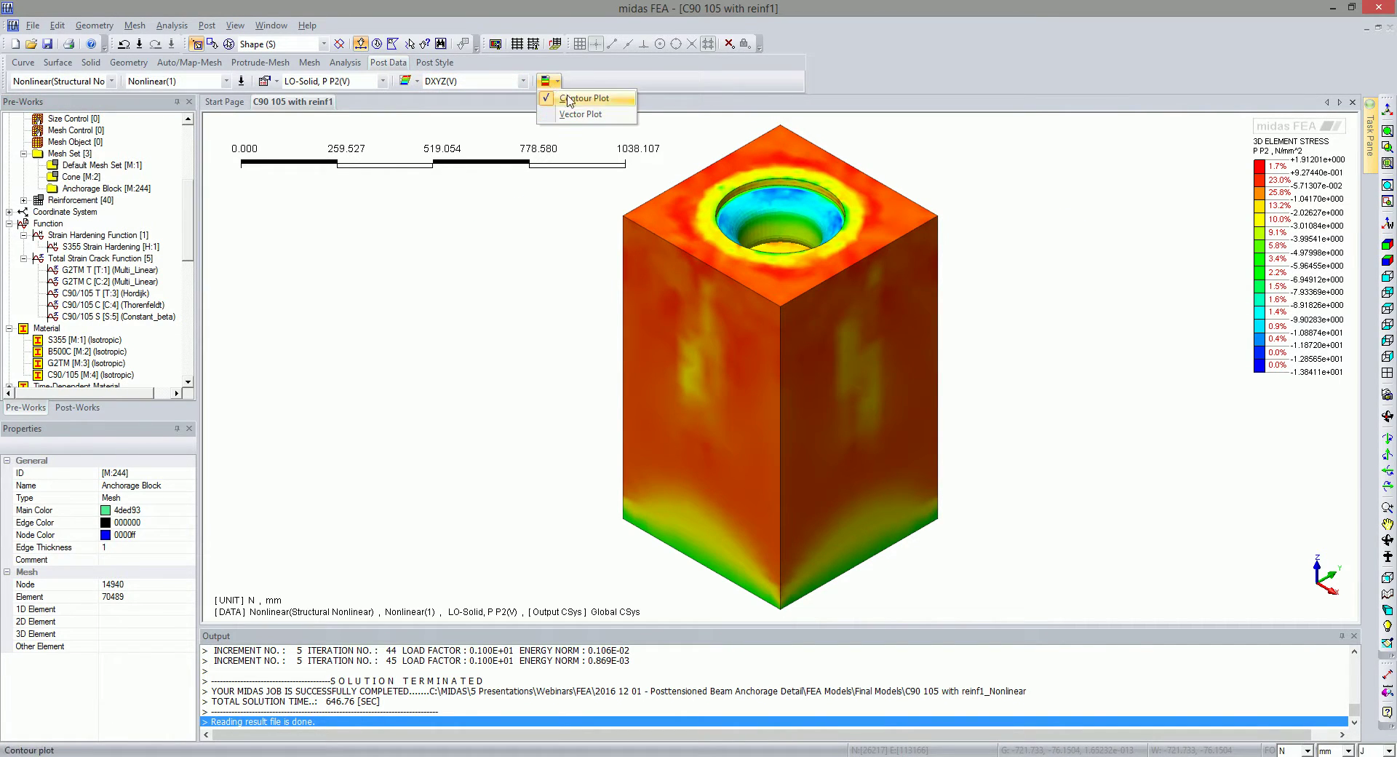
pyautogui.click(573, 124)
pyautogui.click(71, 317)
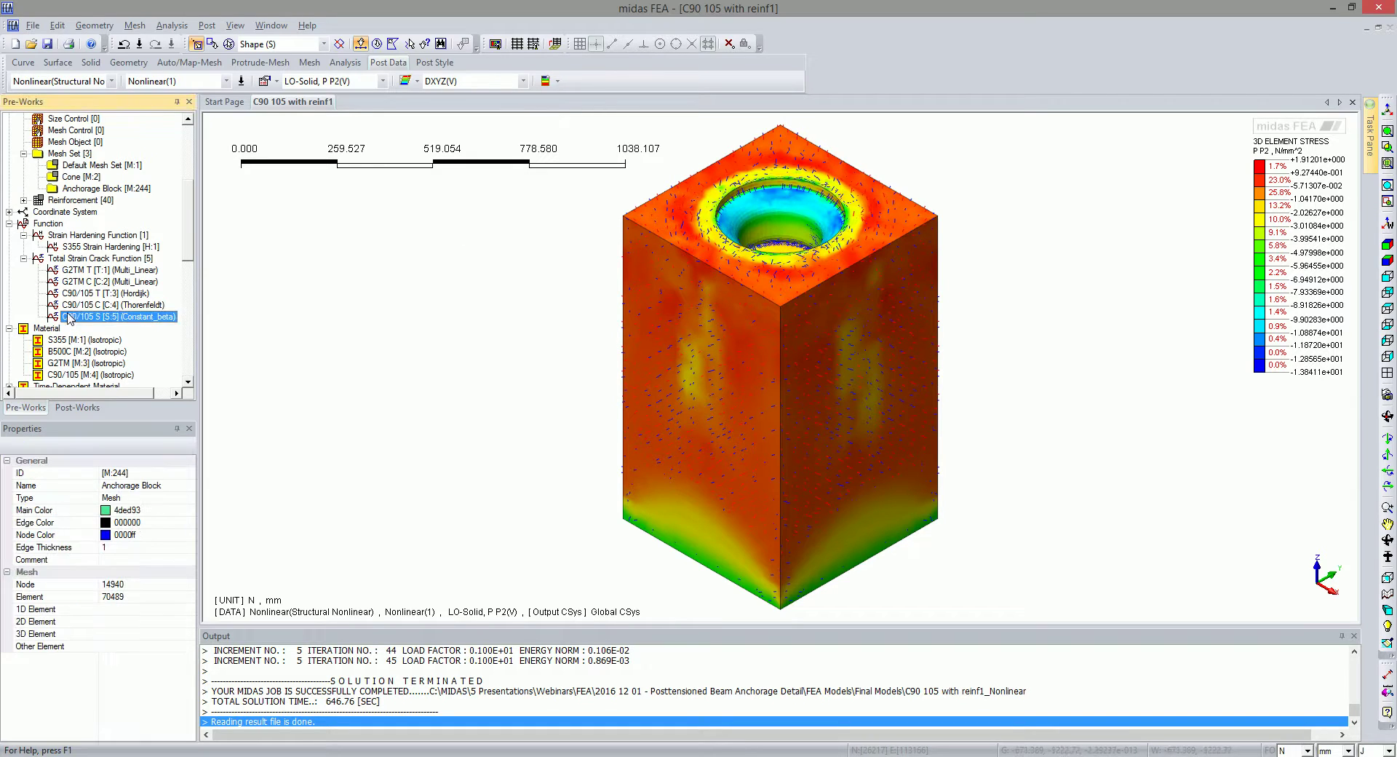
pyautogui.click(82, 408)
pyautogui.click(116, 284)
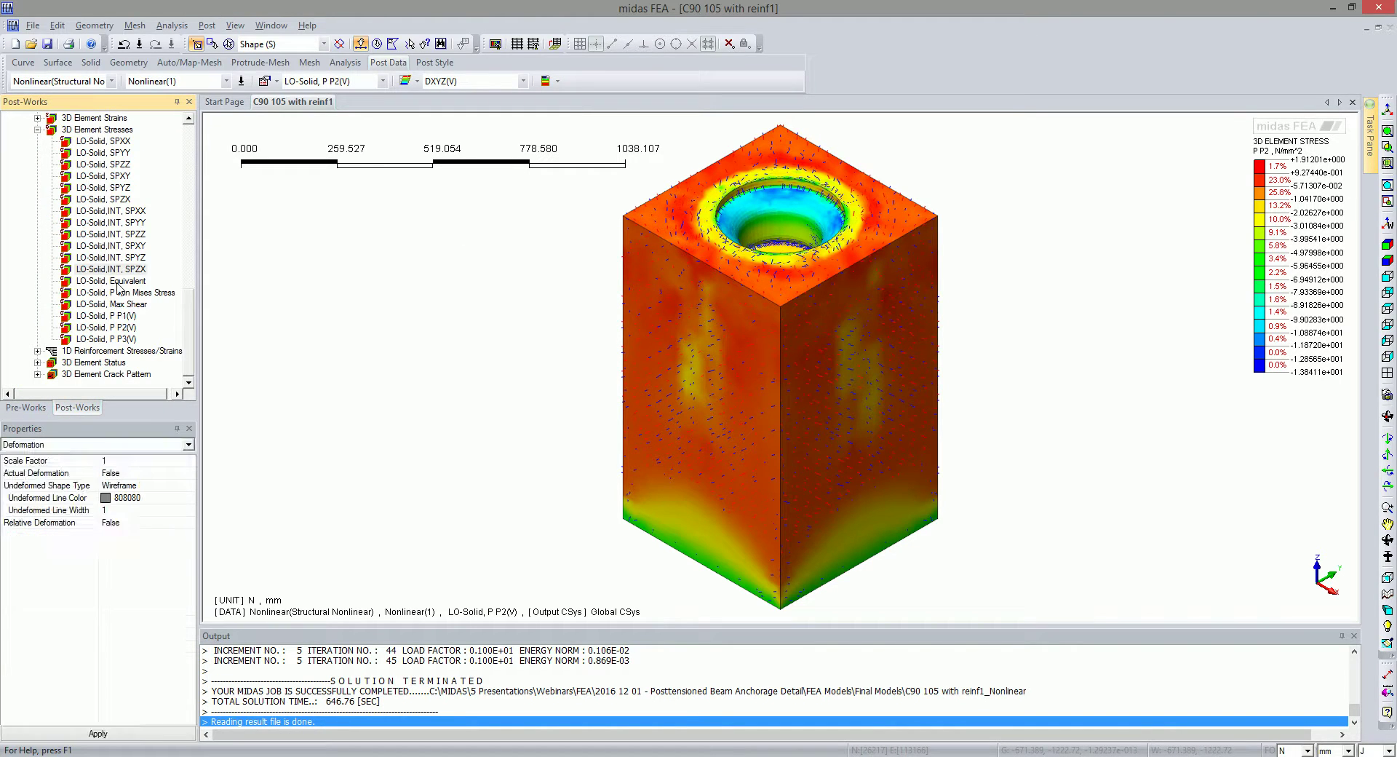
pyautogui.click(108, 318)
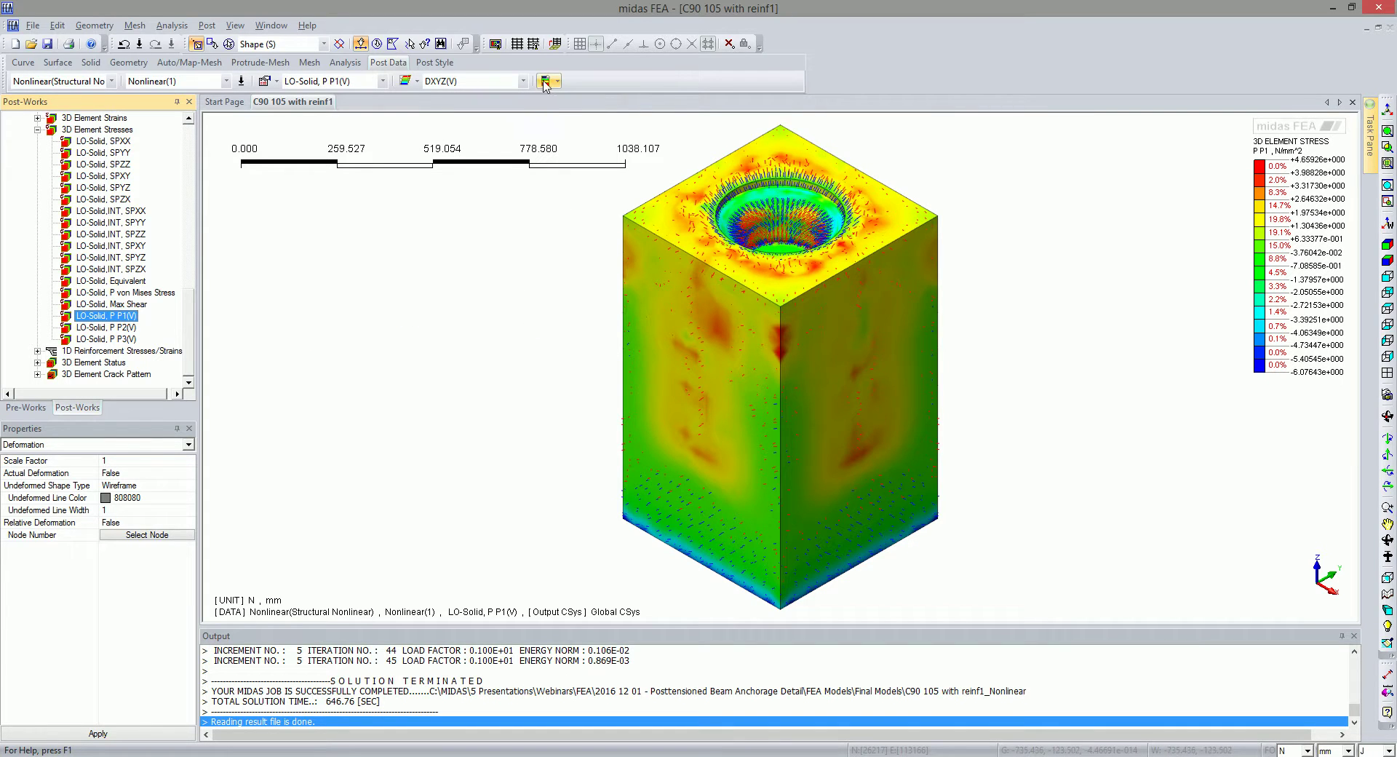
# Hide the contour to inspect the P1 vectors from the front, and switch to LO-Solid, P P3(V) for front and isometric views
pyautogui.click(557, 80)
pyautogui.click(558, 99)
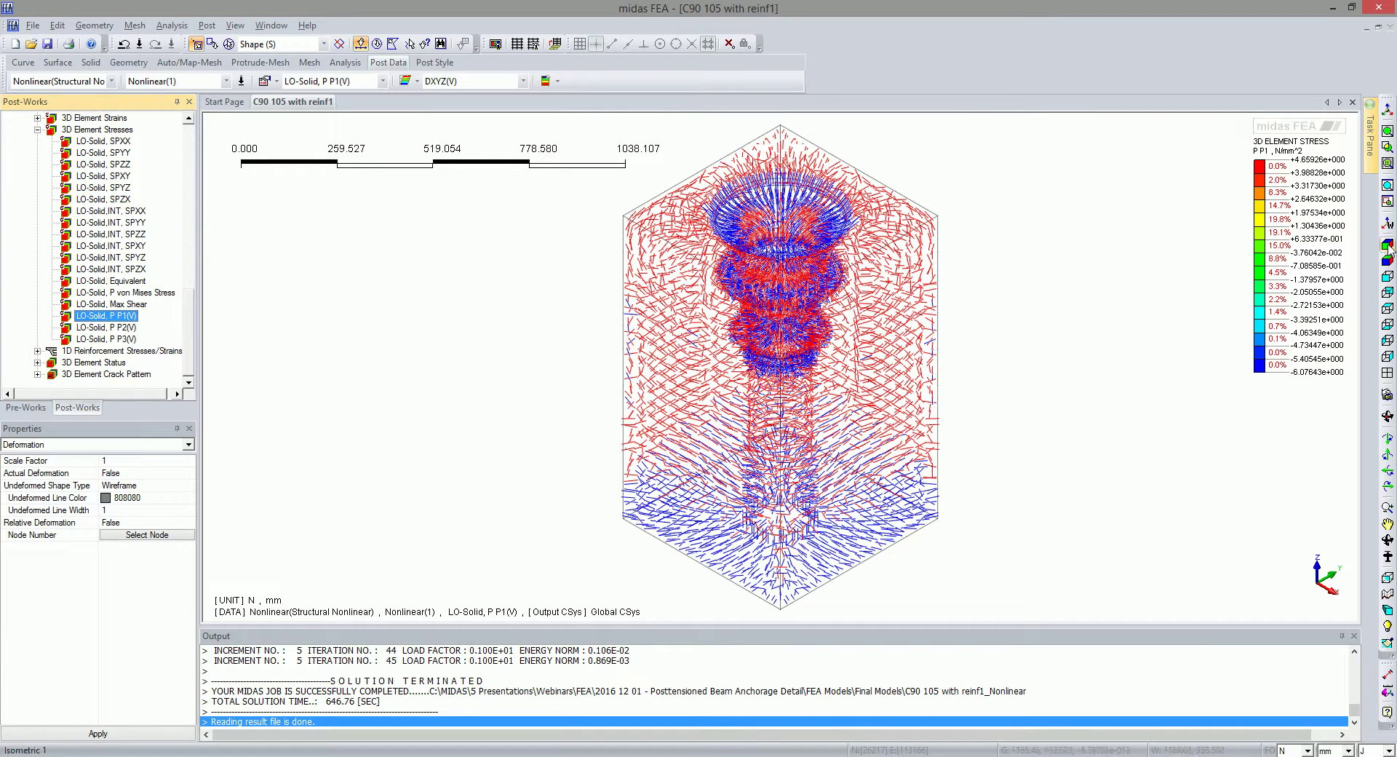
pyautogui.click(1388, 276)
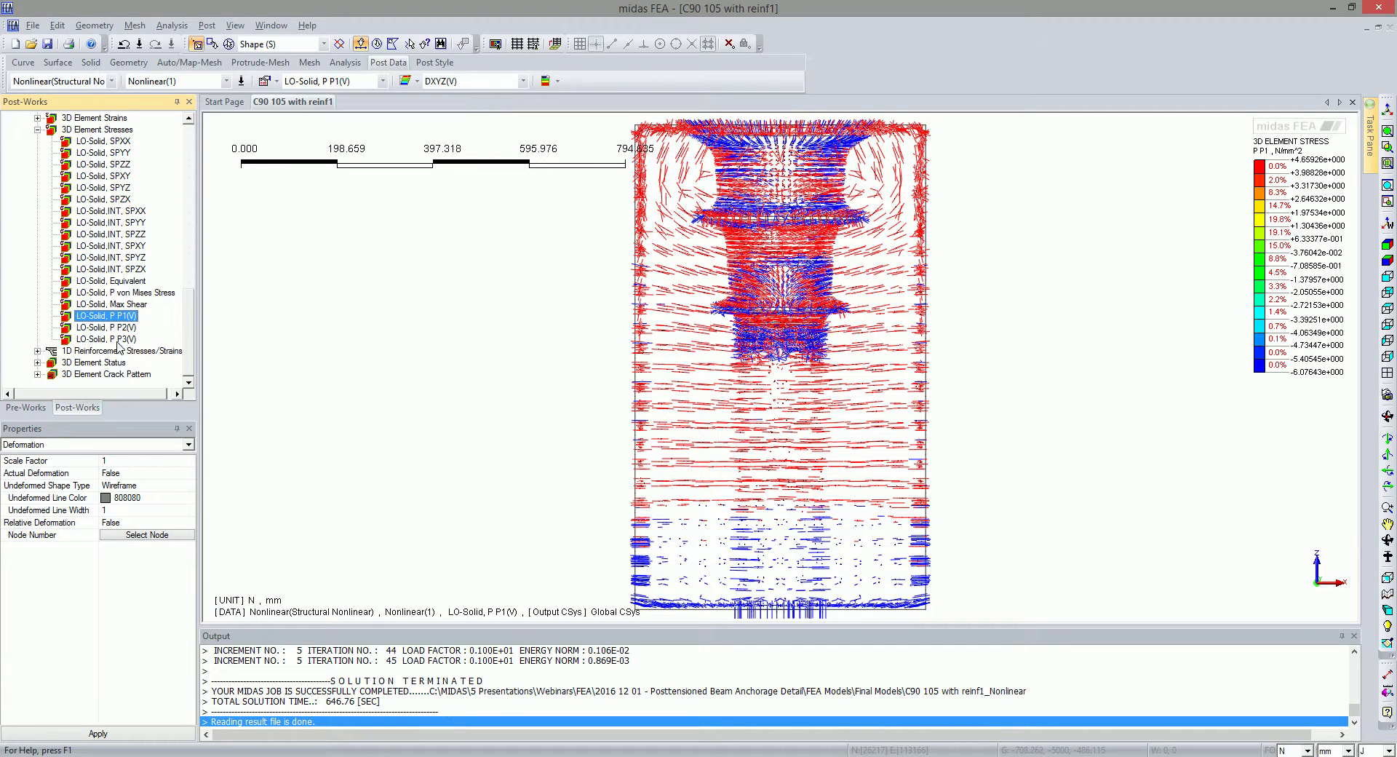
pyautogui.click(118, 340)
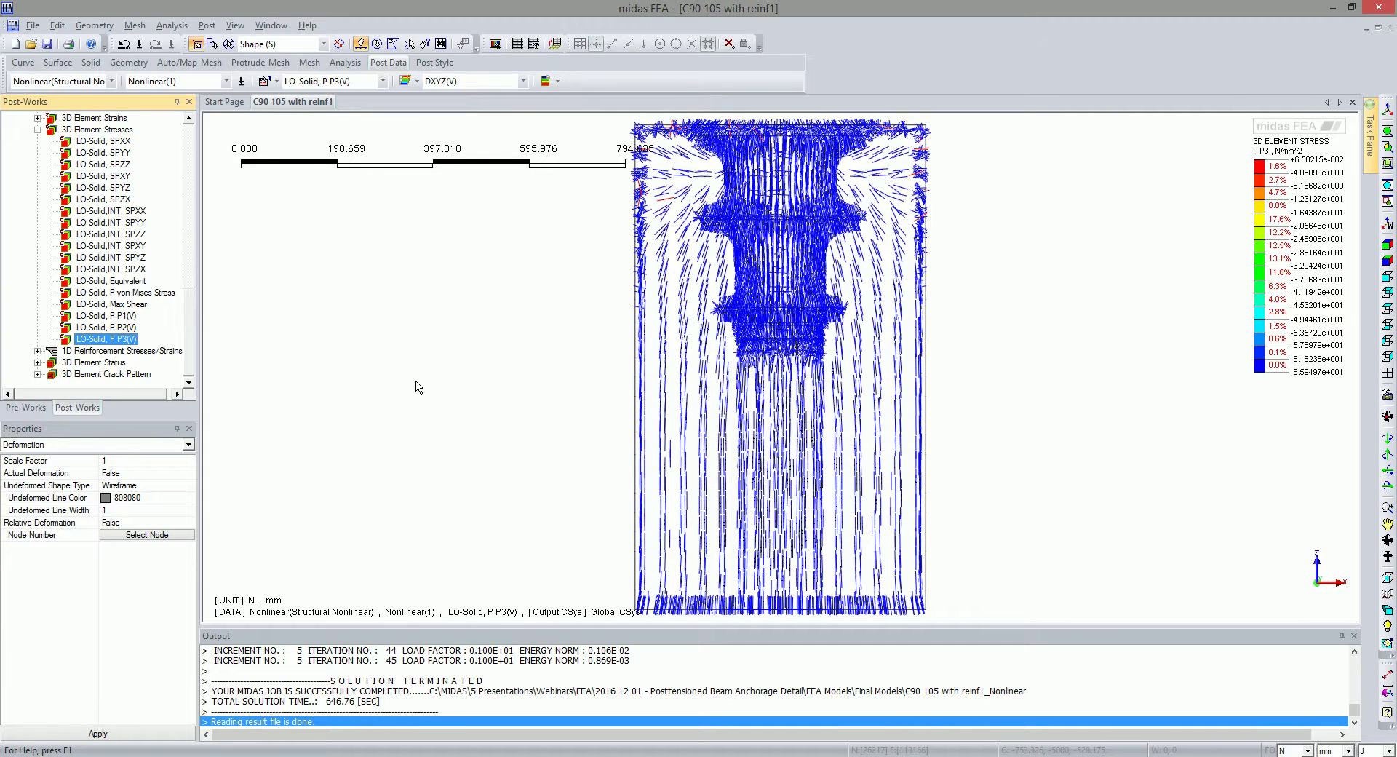
pyautogui.click(1388, 244)
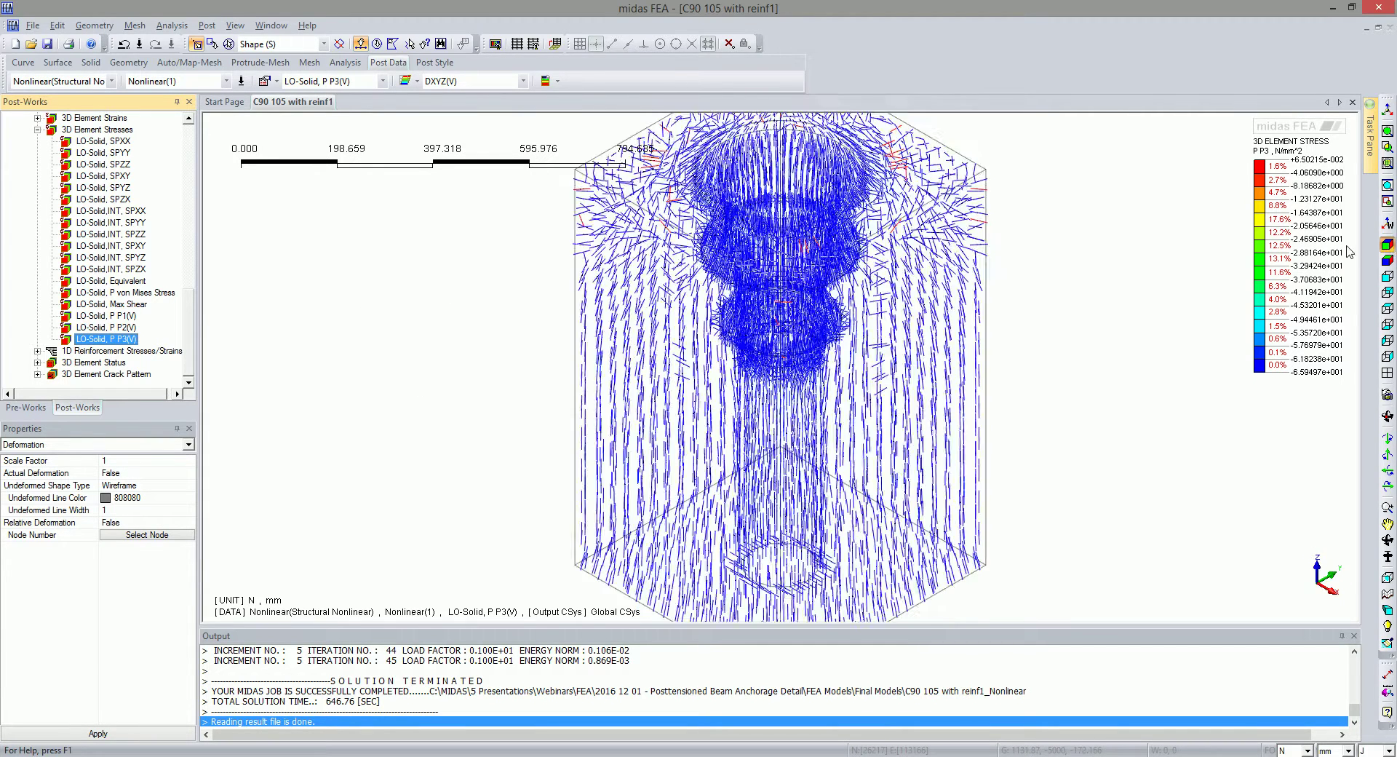
# Restore the P3 contour plot on the anchorage block and turn off the vector plot
pyautogui.click(557, 81)
pyautogui.click(555, 96)
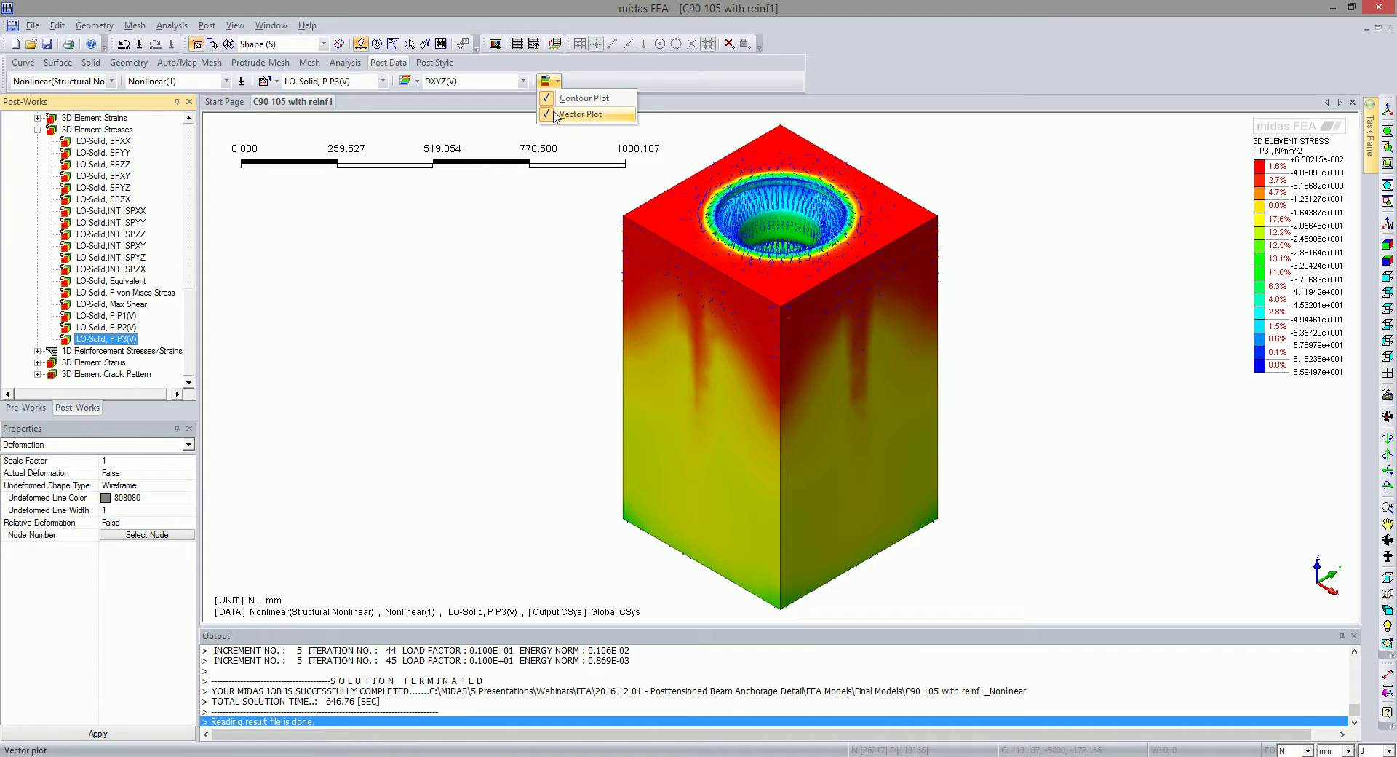
pyautogui.click(580, 113)
# Select the REINFORCEMENT BAR, LOW, Sxx result and show the whole reinforcement to plot its stresses
pyautogui.click(37, 350)
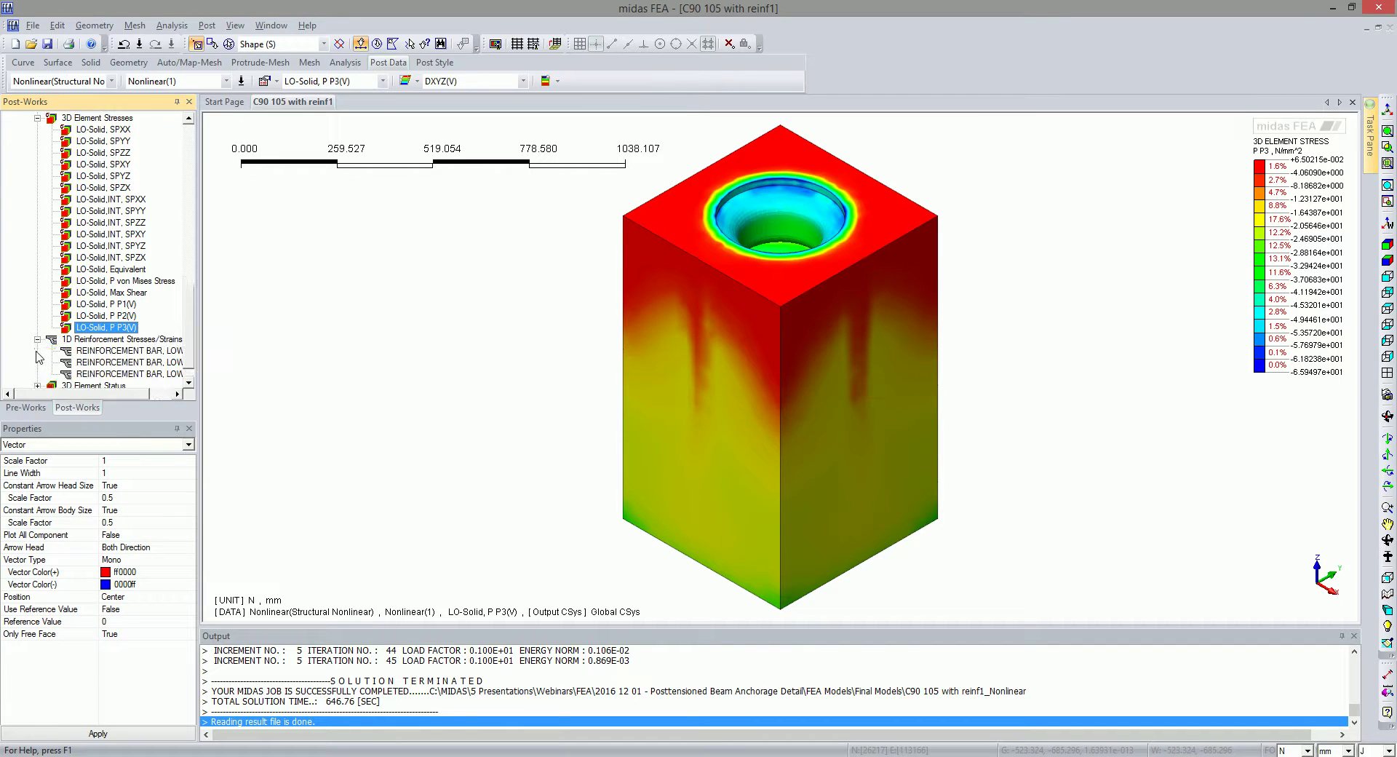
pyautogui.doubleClick(128, 353)
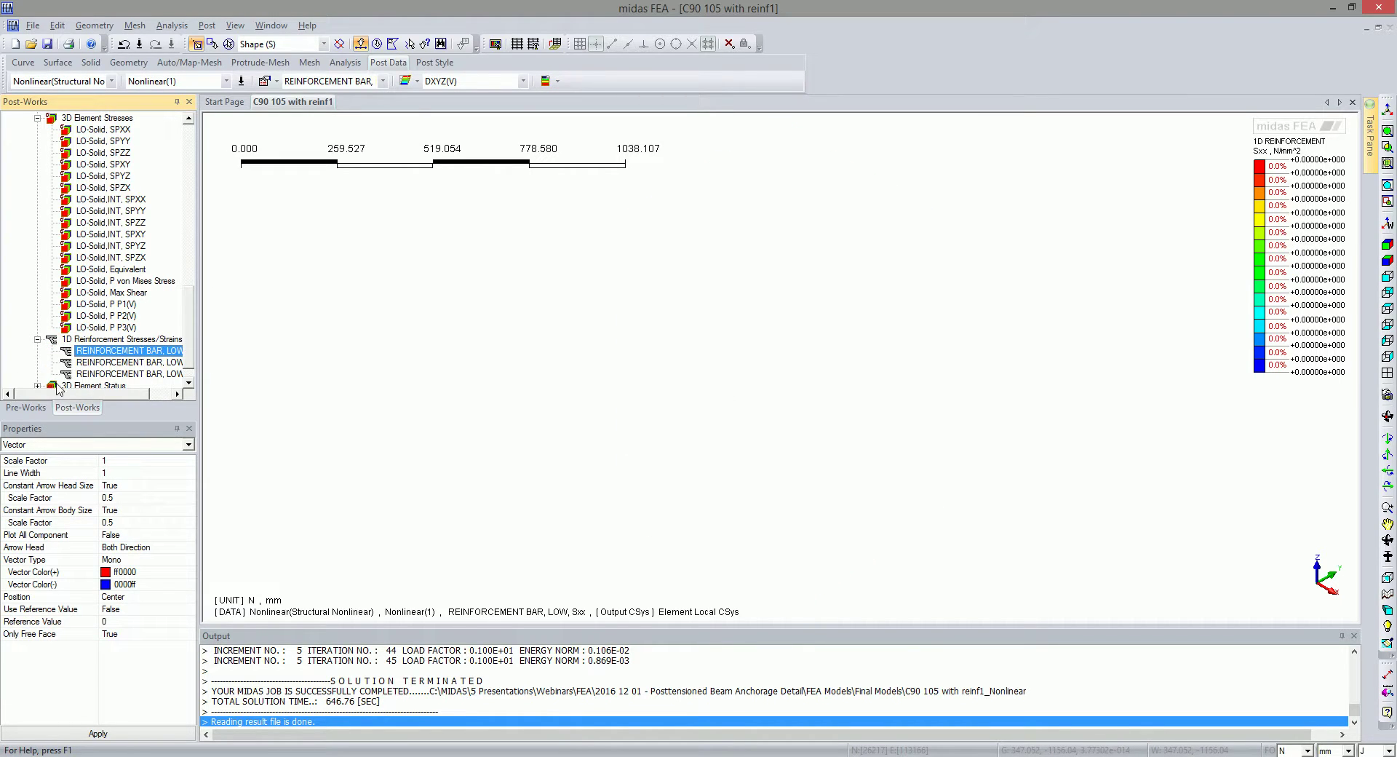
pyautogui.click(26, 408)
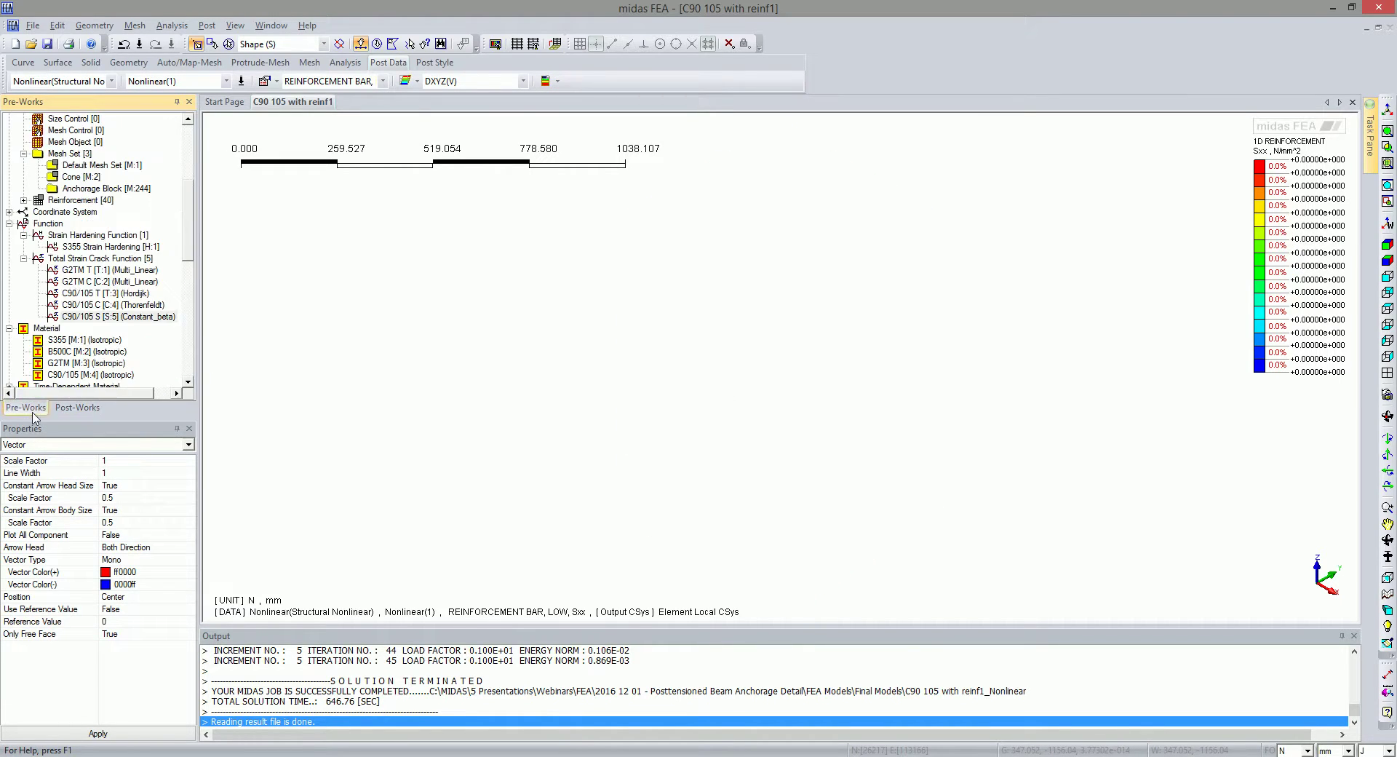
pyautogui.rightClick(73, 200)
pyautogui.click(109, 209)
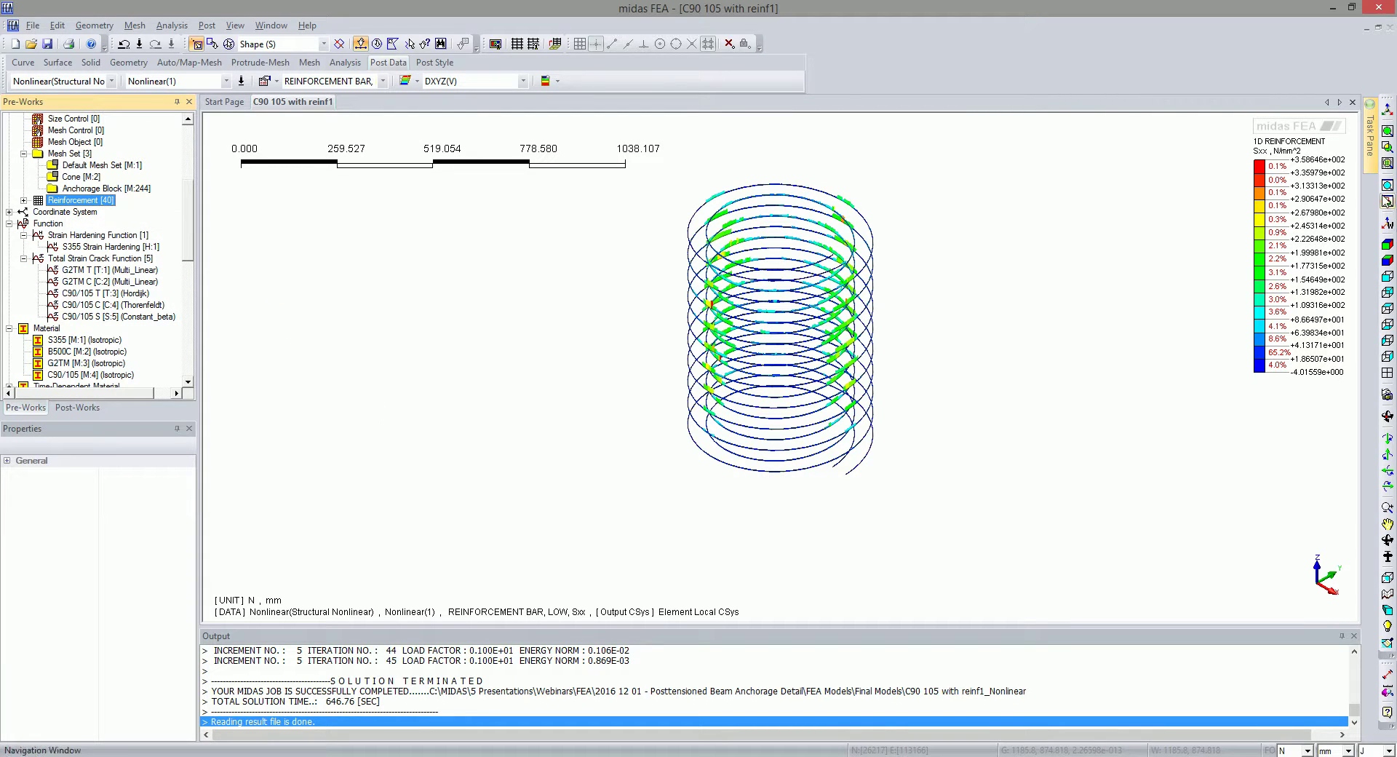
# Widen the results tree to read the full names and plot REINFORCEMENT BAR, LOW, Exx on the spiral
pyautogui.click(88, 407)
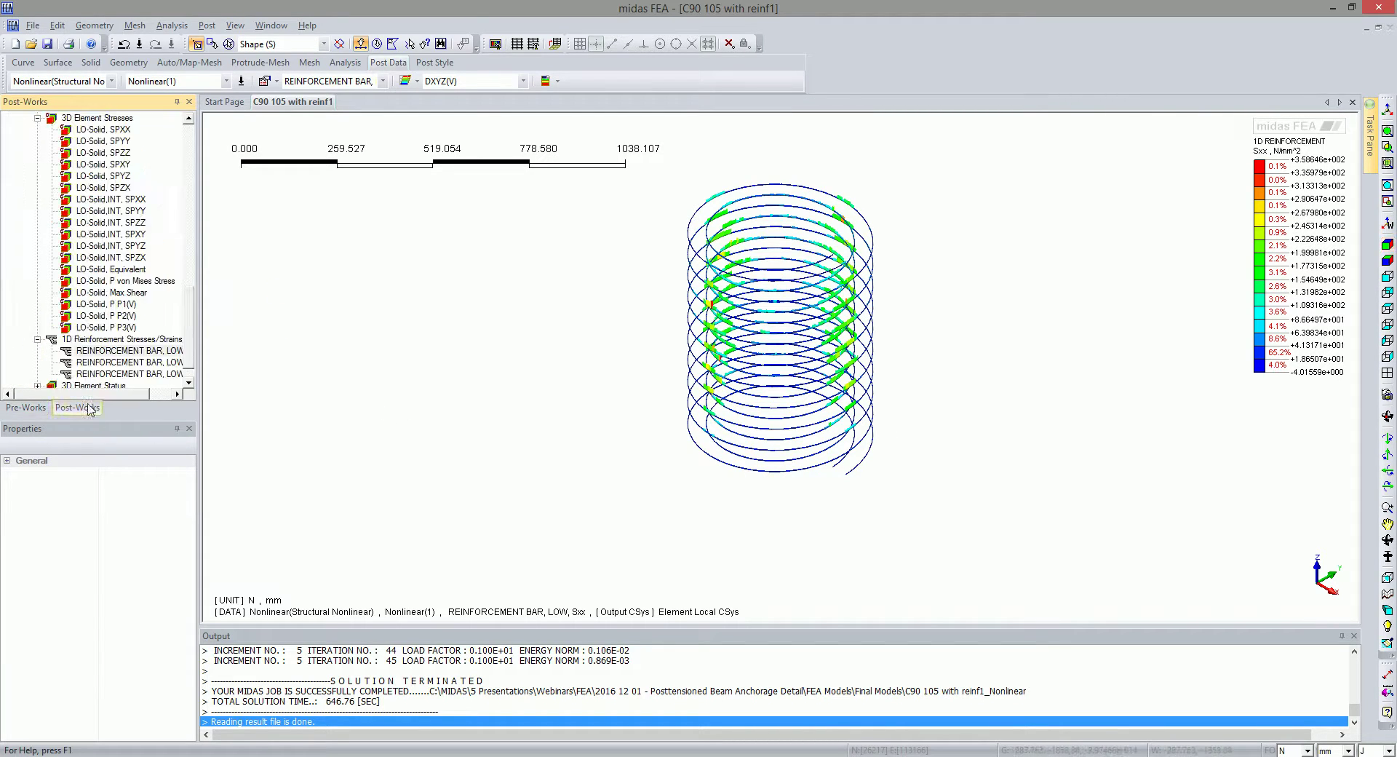
pyautogui.click(134, 353)
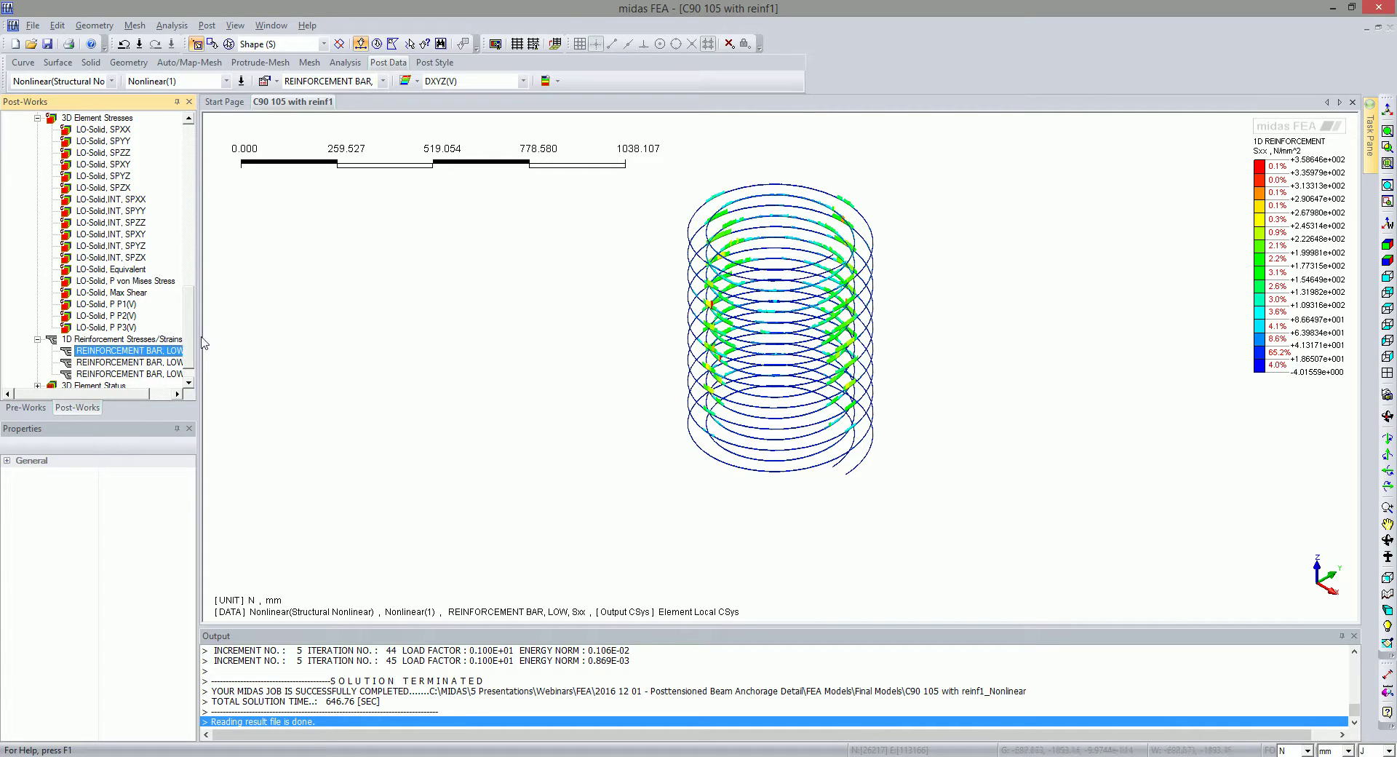
pyautogui.moveTo(198, 337); pyautogui.dragTo(222, 336)
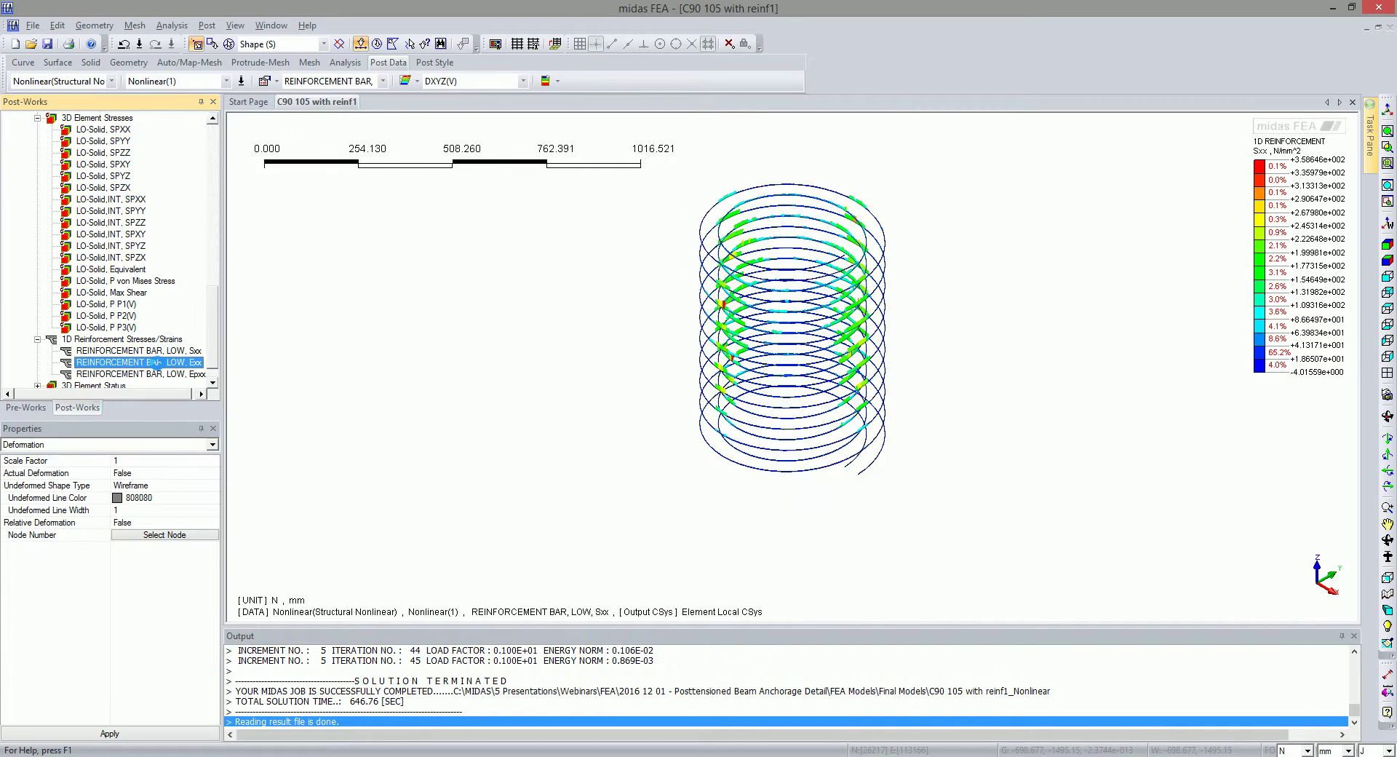
pyautogui.click(157, 363)
pyautogui.scroll(-1, 150, 348)
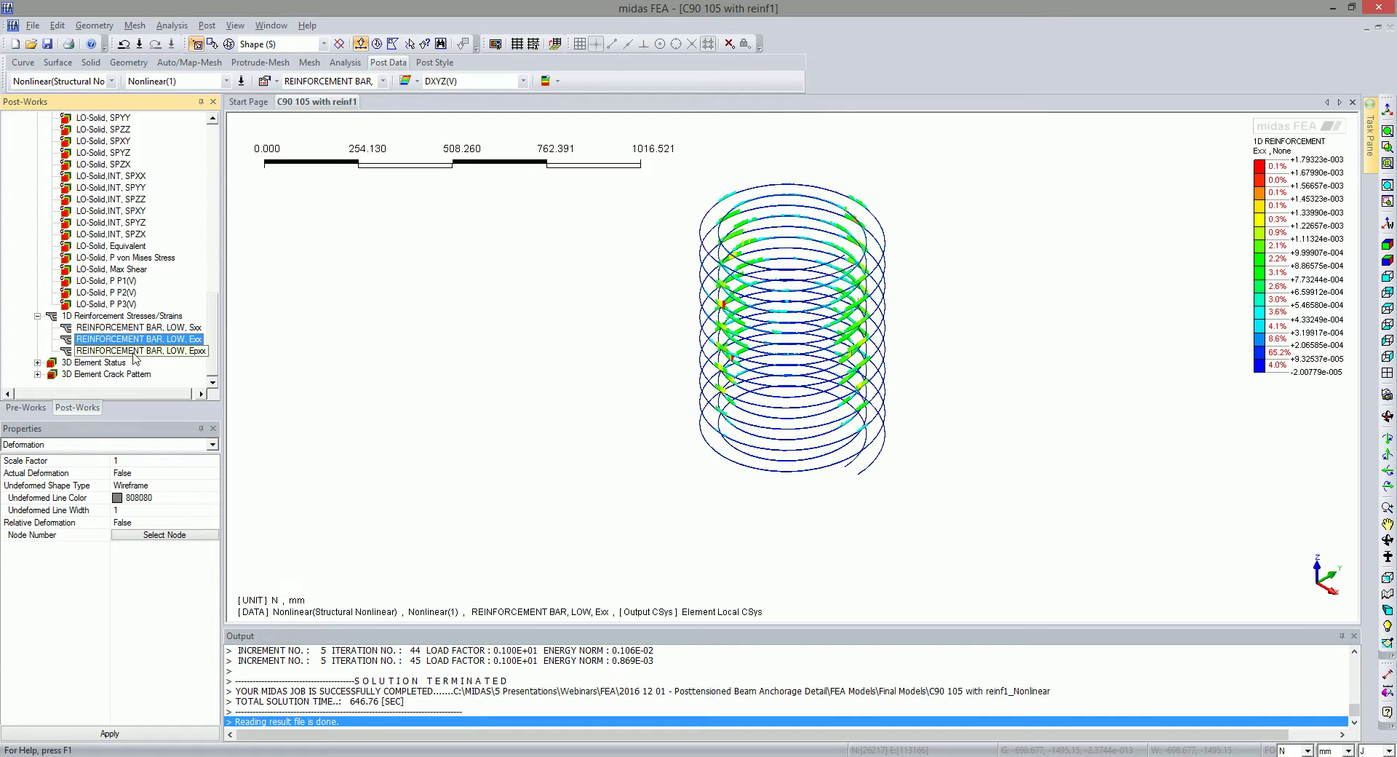
# Hide all reinforcement and display the LO-Solid, Crack Status result for the anchorage block
pyautogui.click(37, 363)
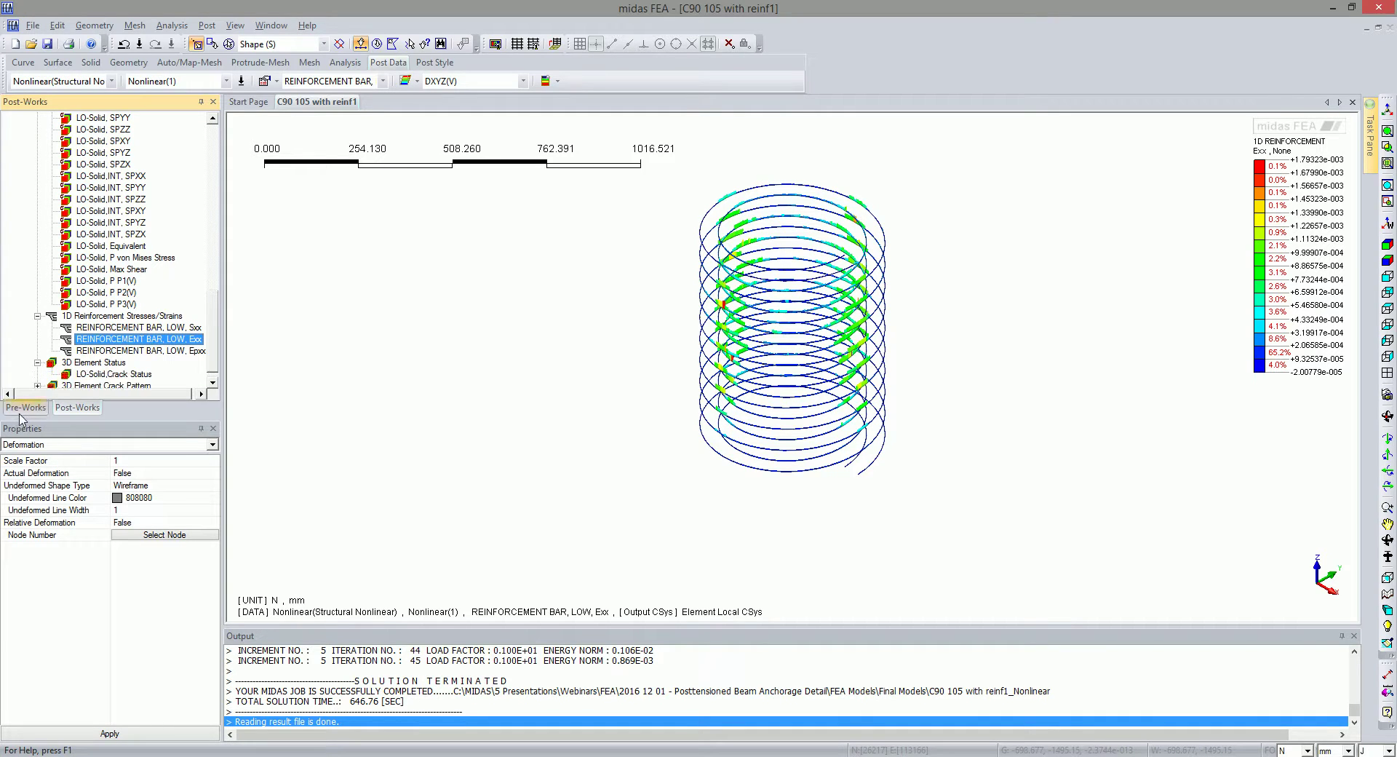
pyautogui.click(27, 409)
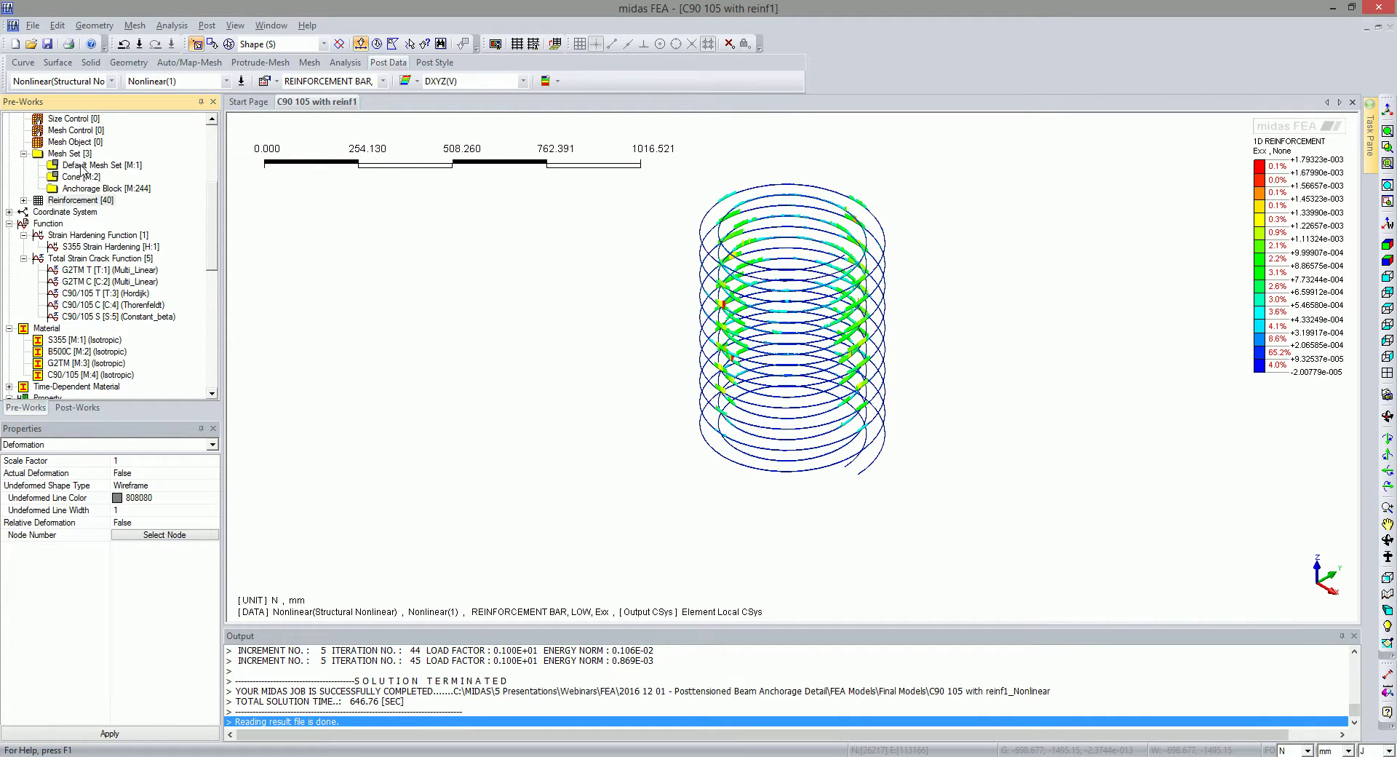
pyautogui.rightClick(78, 188)
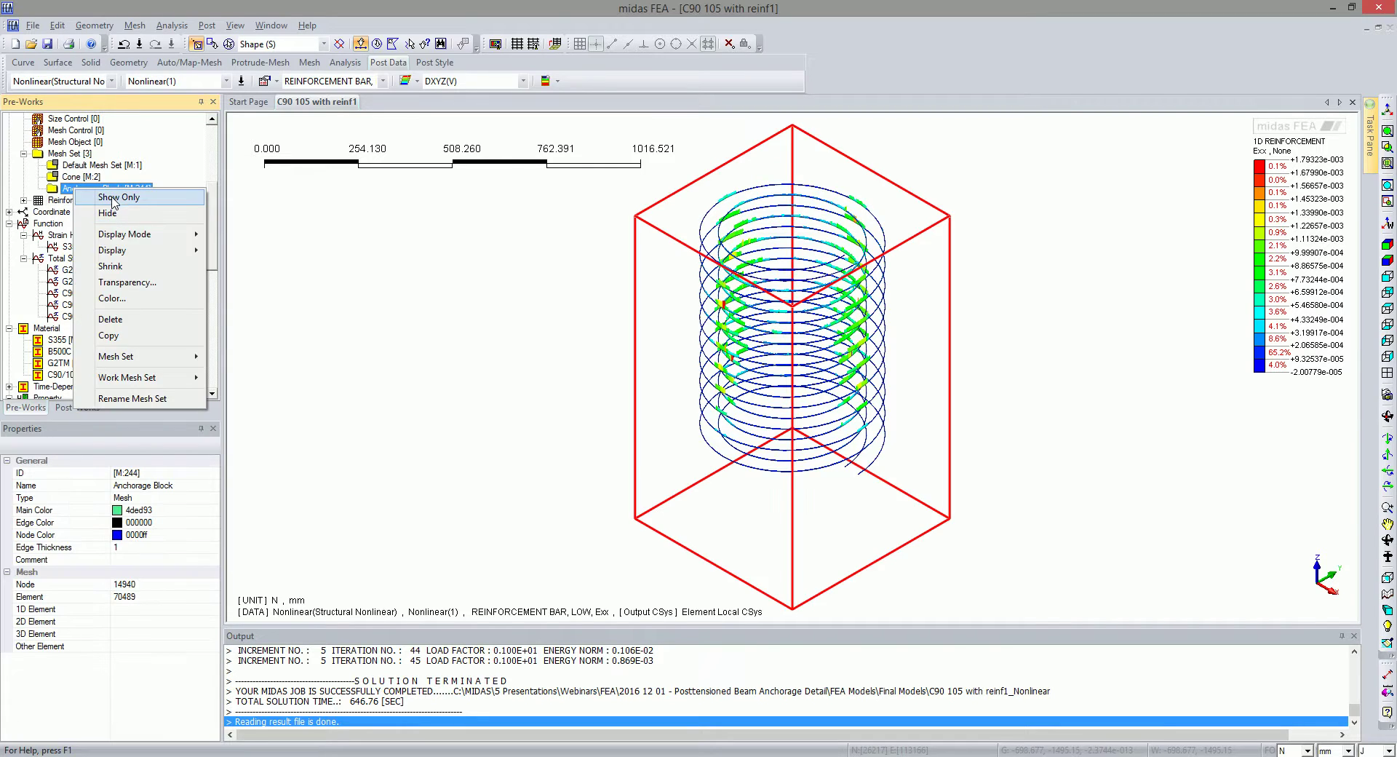
pyautogui.press('Escape')
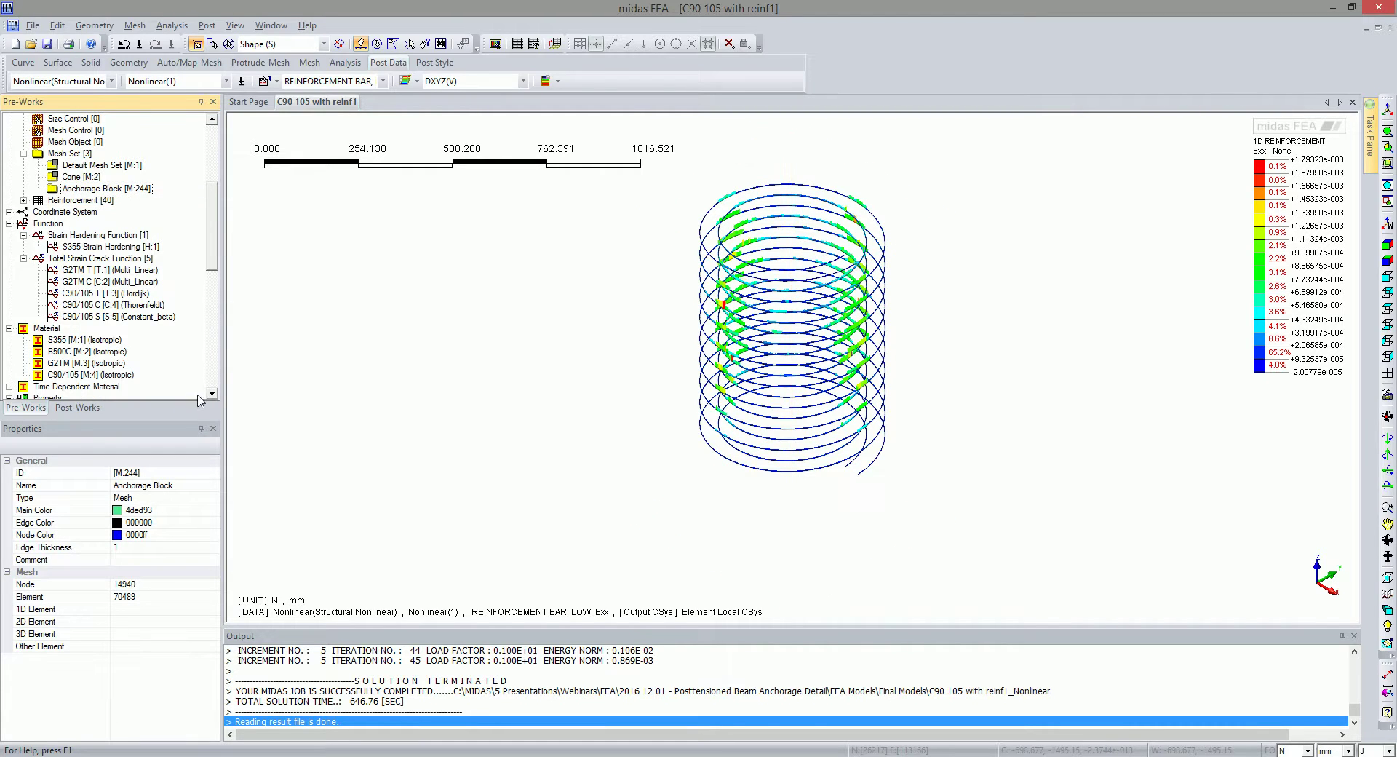
pyautogui.rightClick(80, 202)
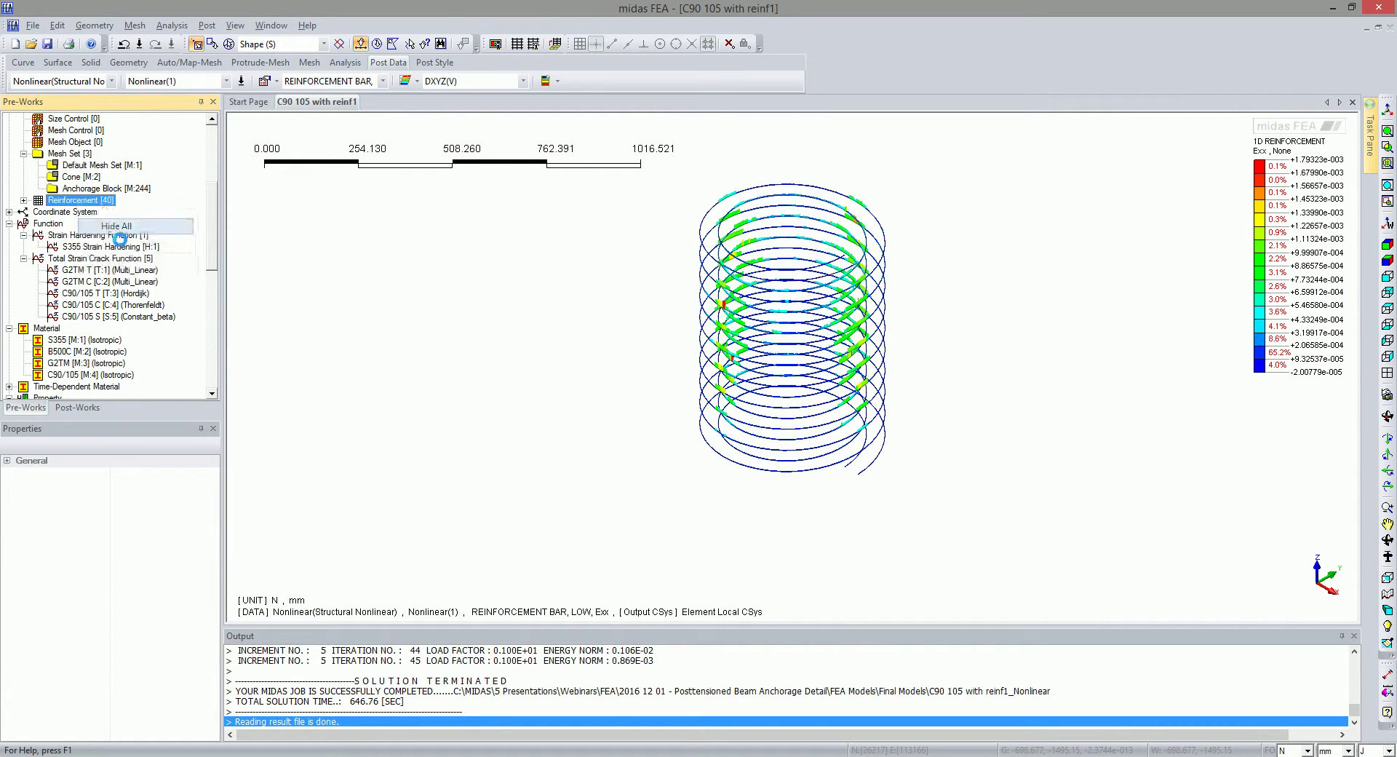
pyautogui.click(116, 225)
pyautogui.click(77, 406)
pyautogui.doubleClick(92, 374)
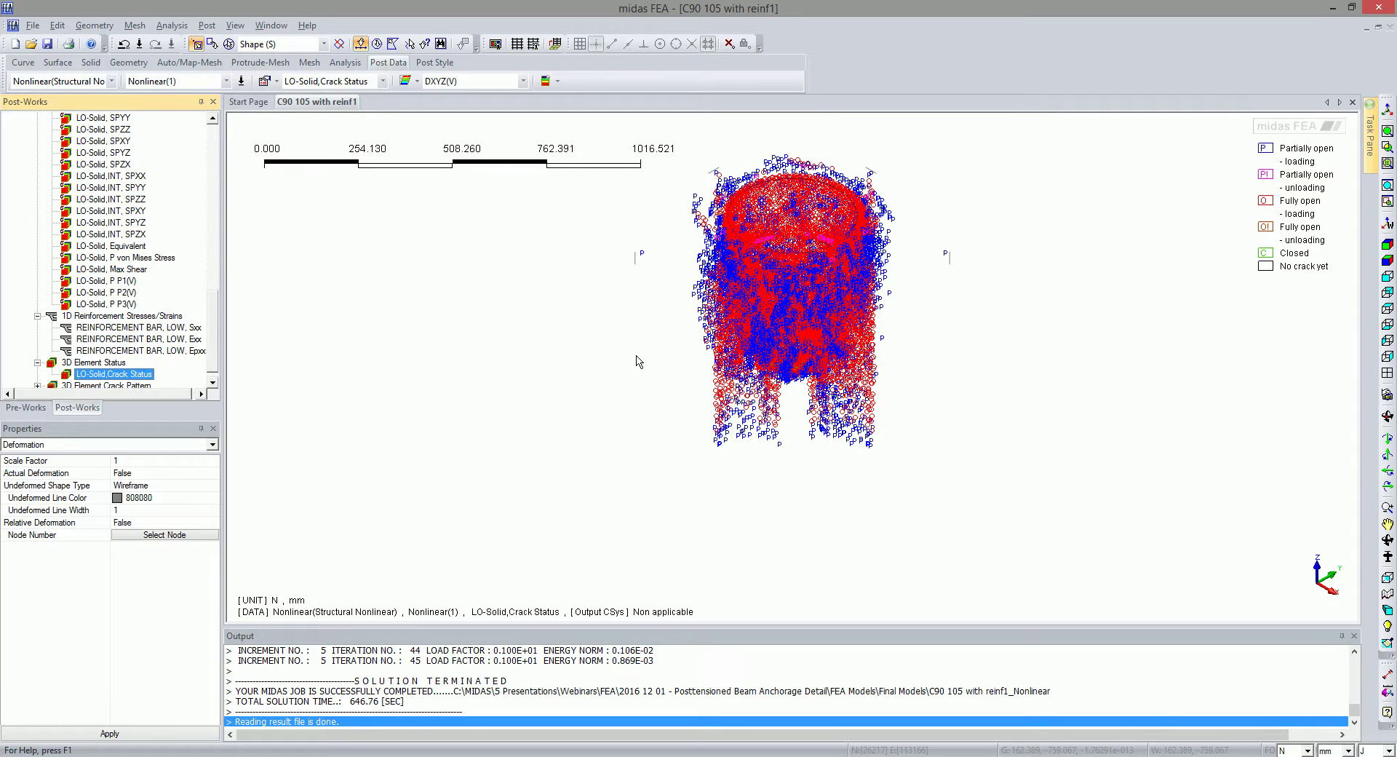
# Inspect the crack status symbols from a steeper angle and list the 3D Element Crack Pattern results
pyautogui.click(1388, 245)
pyautogui.moveTo(799, 320); pyautogui.dragTo(779, 323, button='middle')
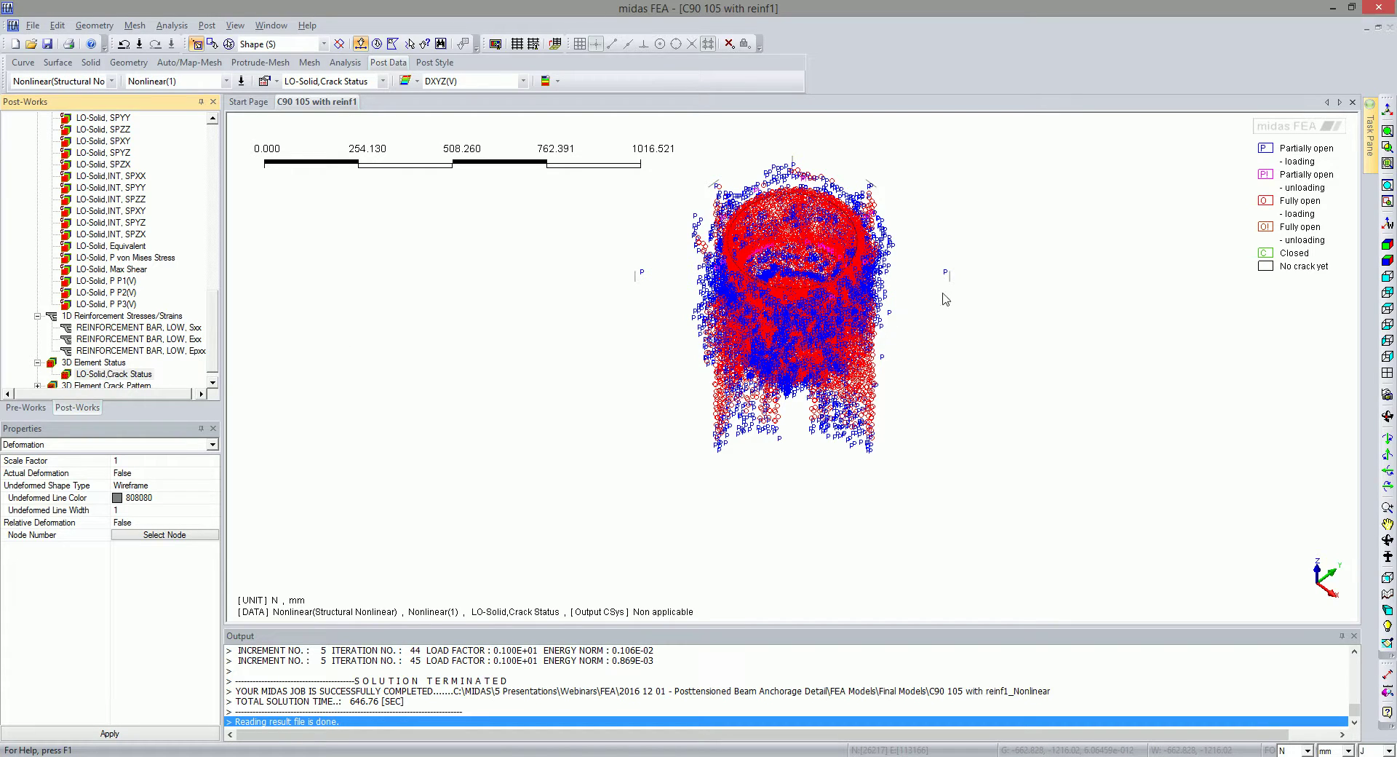
pyautogui.click(117, 363)
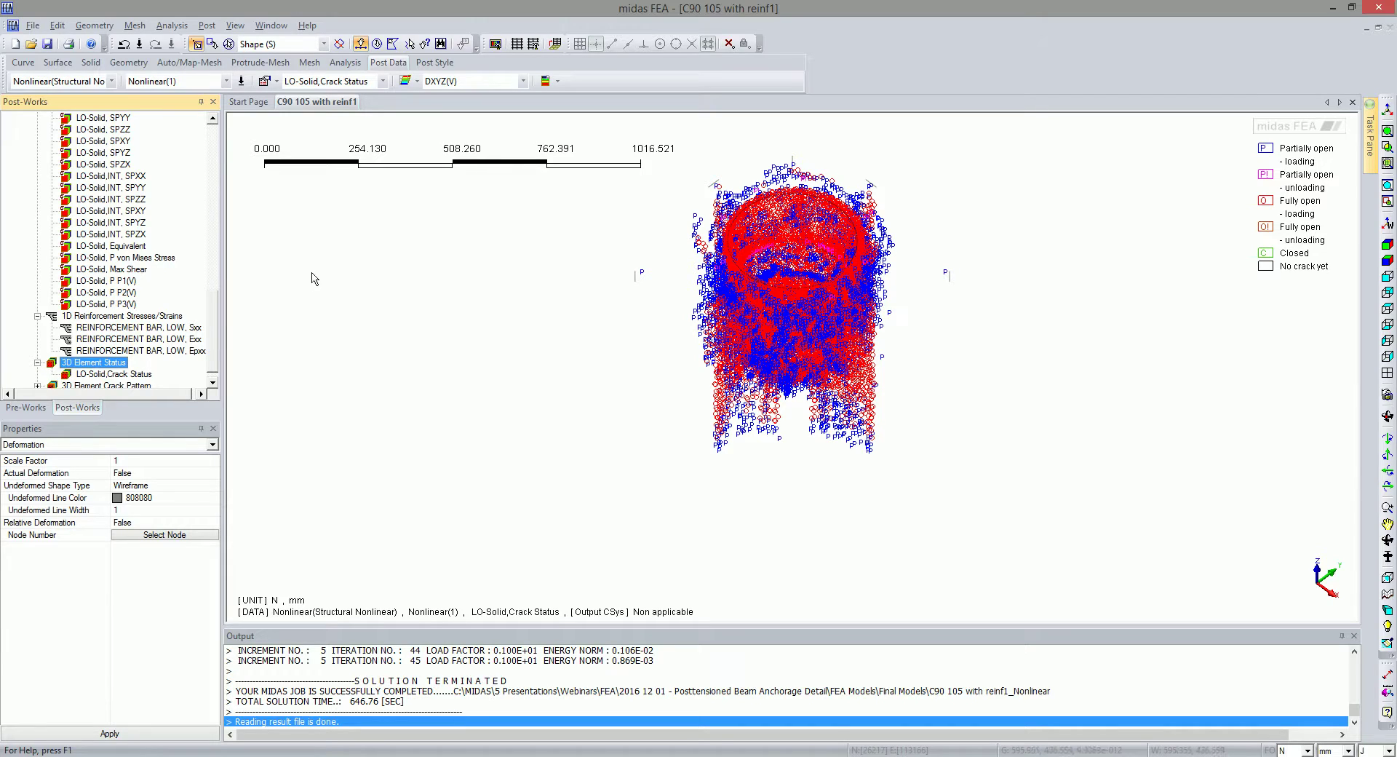
pyautogui.click(113, 373)
pyautogui.click(37, 374)
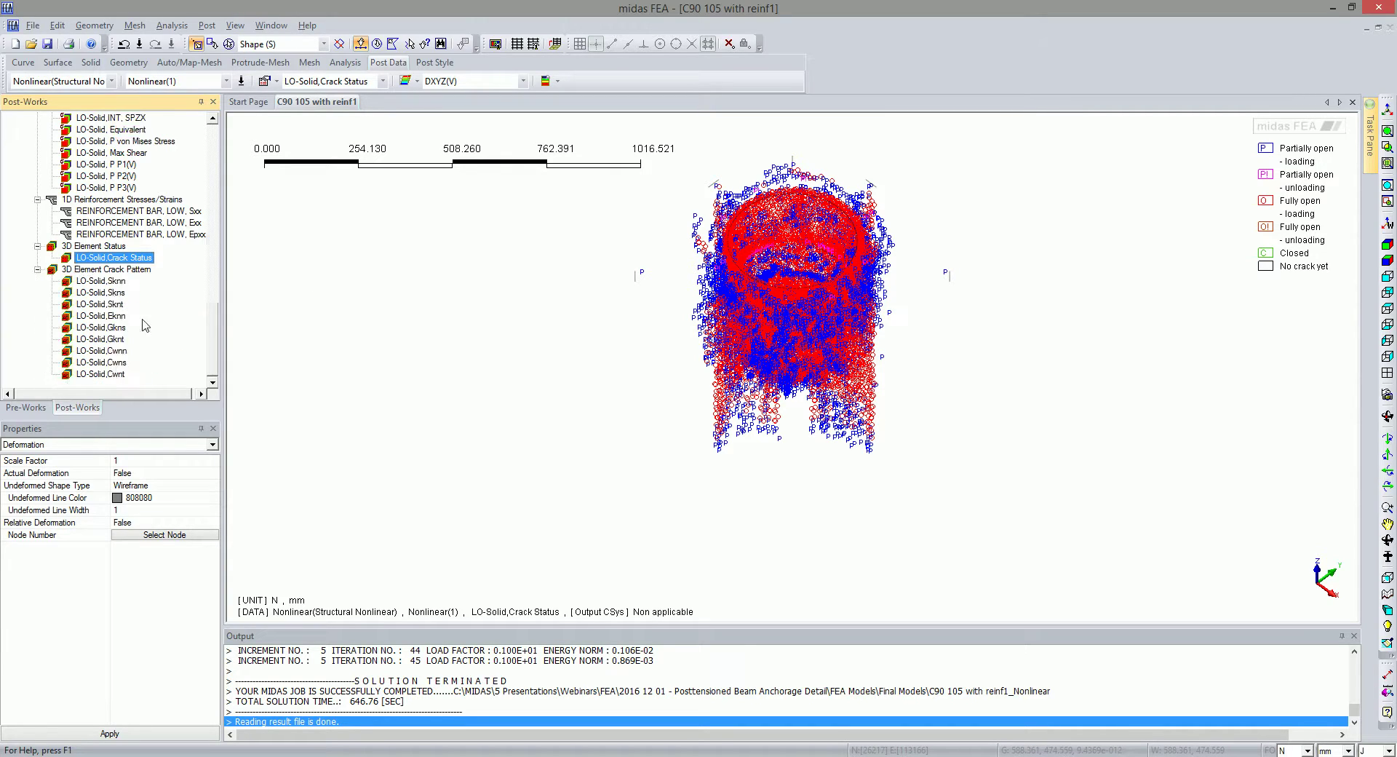
# Plot the LO-Solid, Sknn crack pattern for Nonlinear(1) and examine it close up, in top view and in front view
pyautogui.click(108, 281)
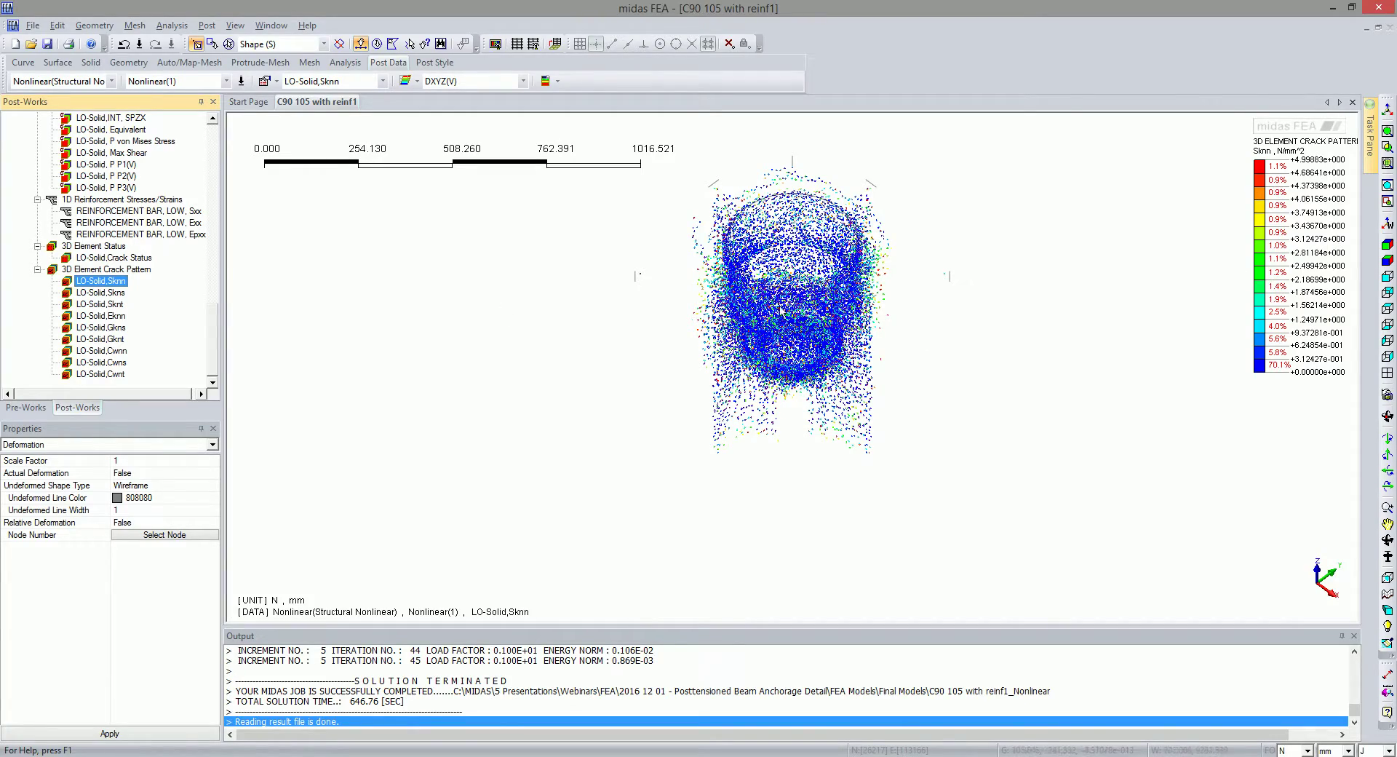
pyautogui.scroll(5, 782, 310)
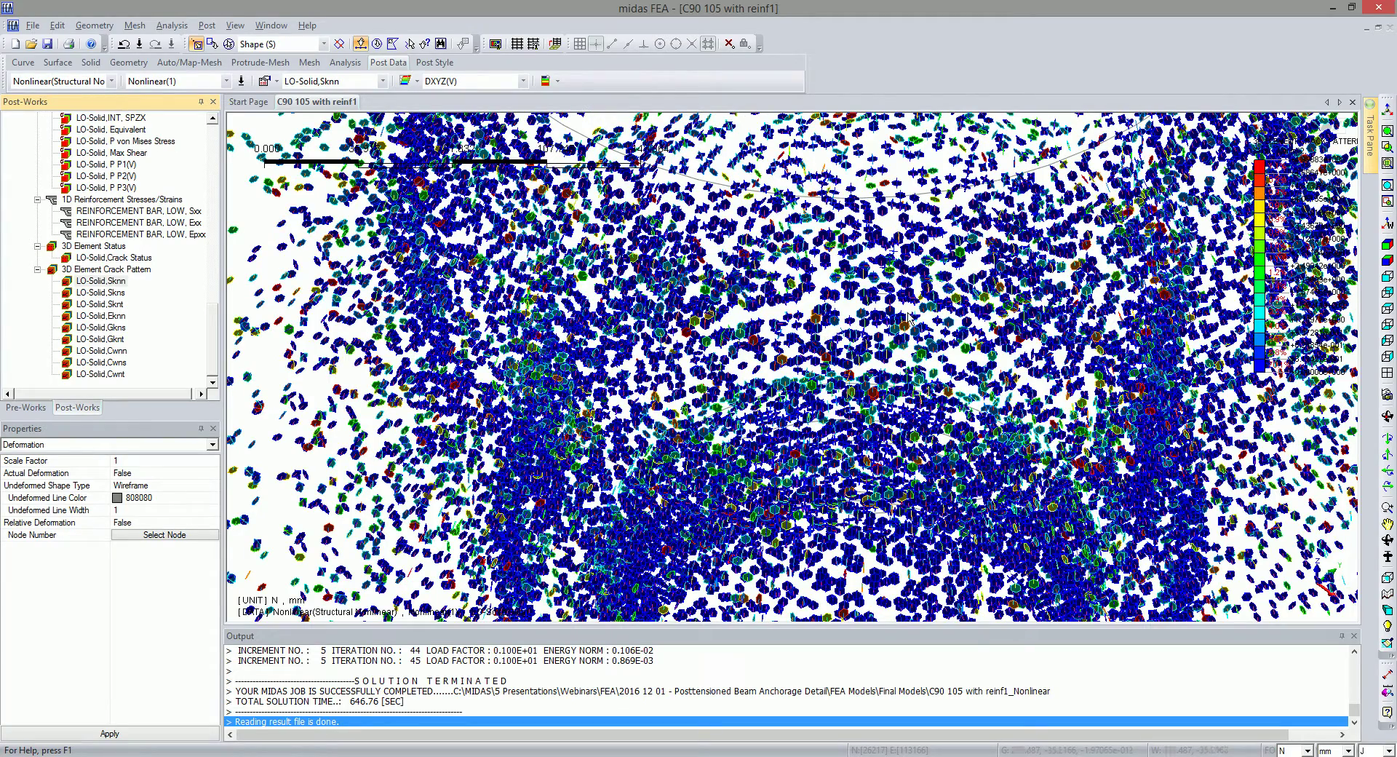
pyautogui.moveTo(782, 332); pyautogui.dragTo(509, 371, button='middle')
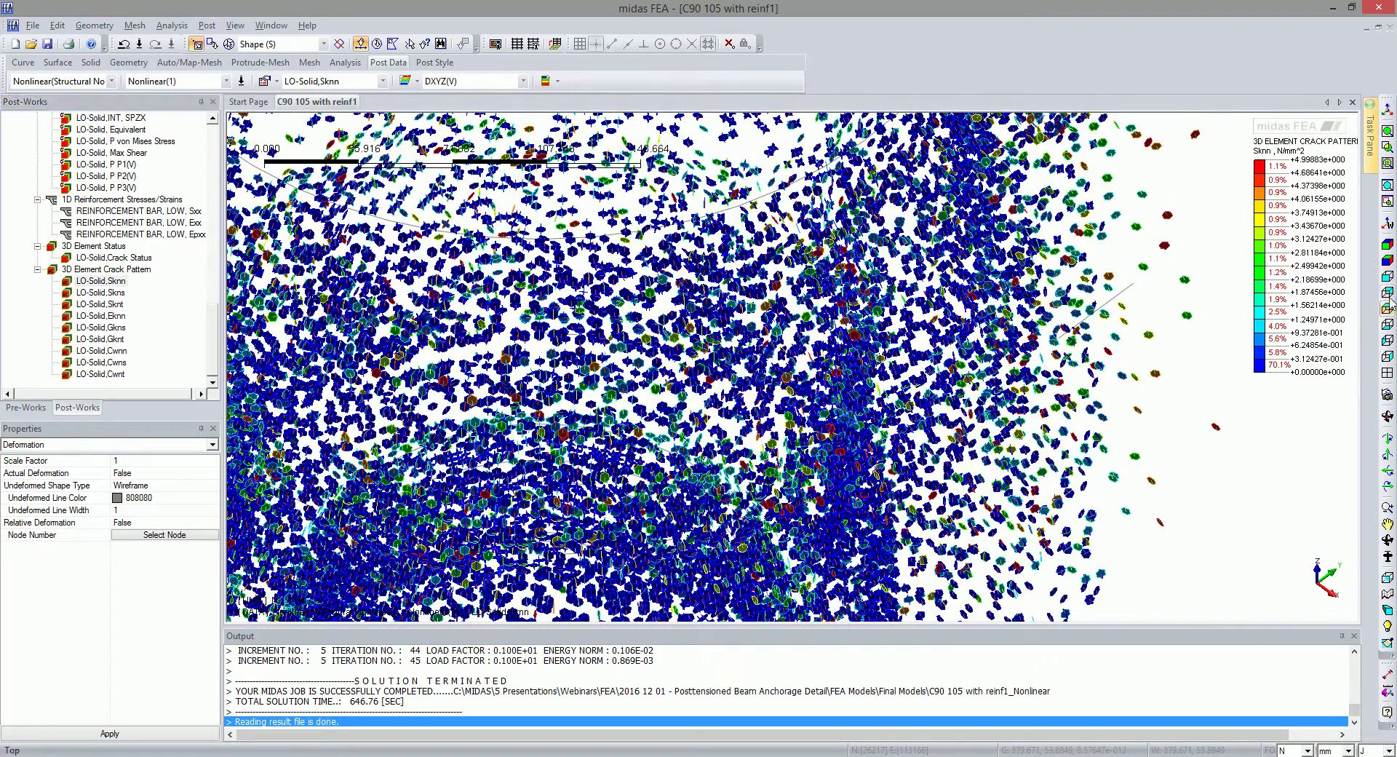
pyautogui.click(1388, 307)
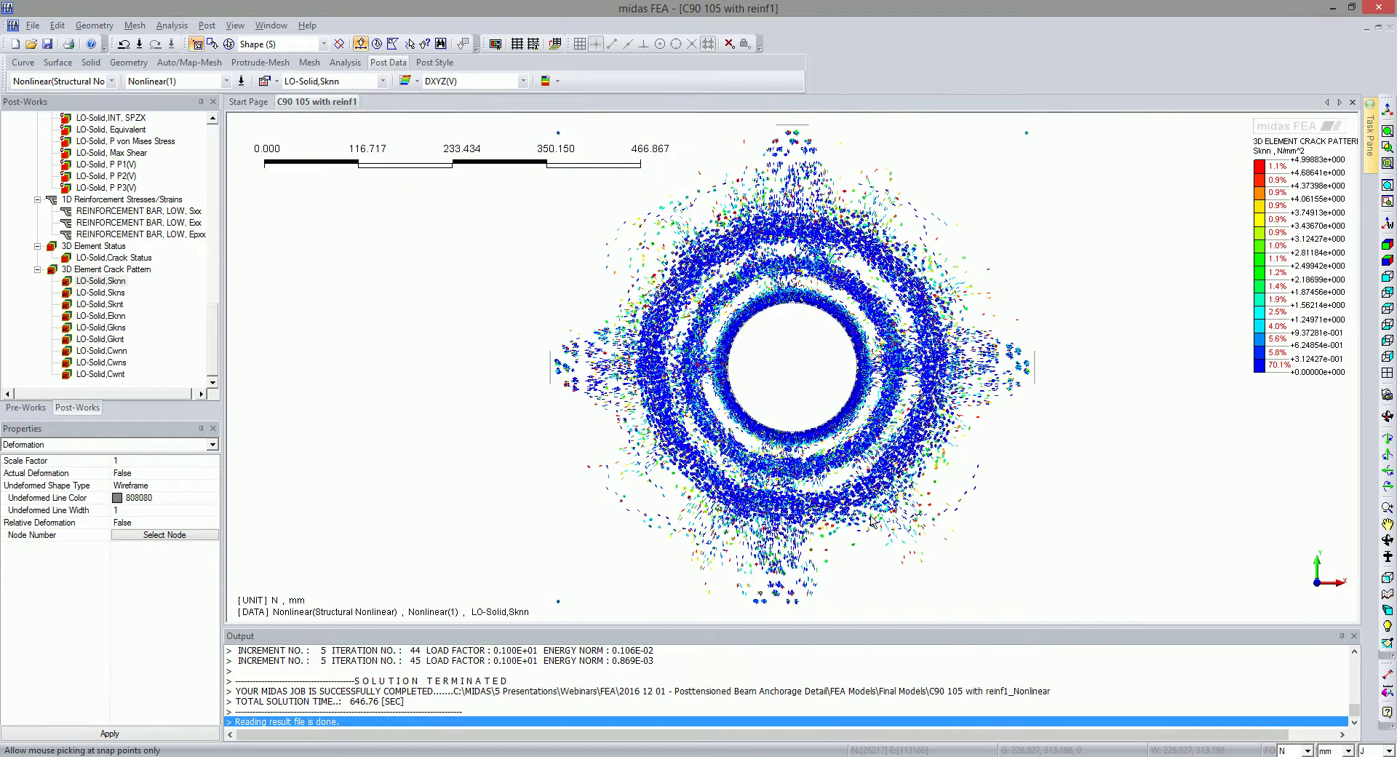
pyautogui.click(1388, 416)
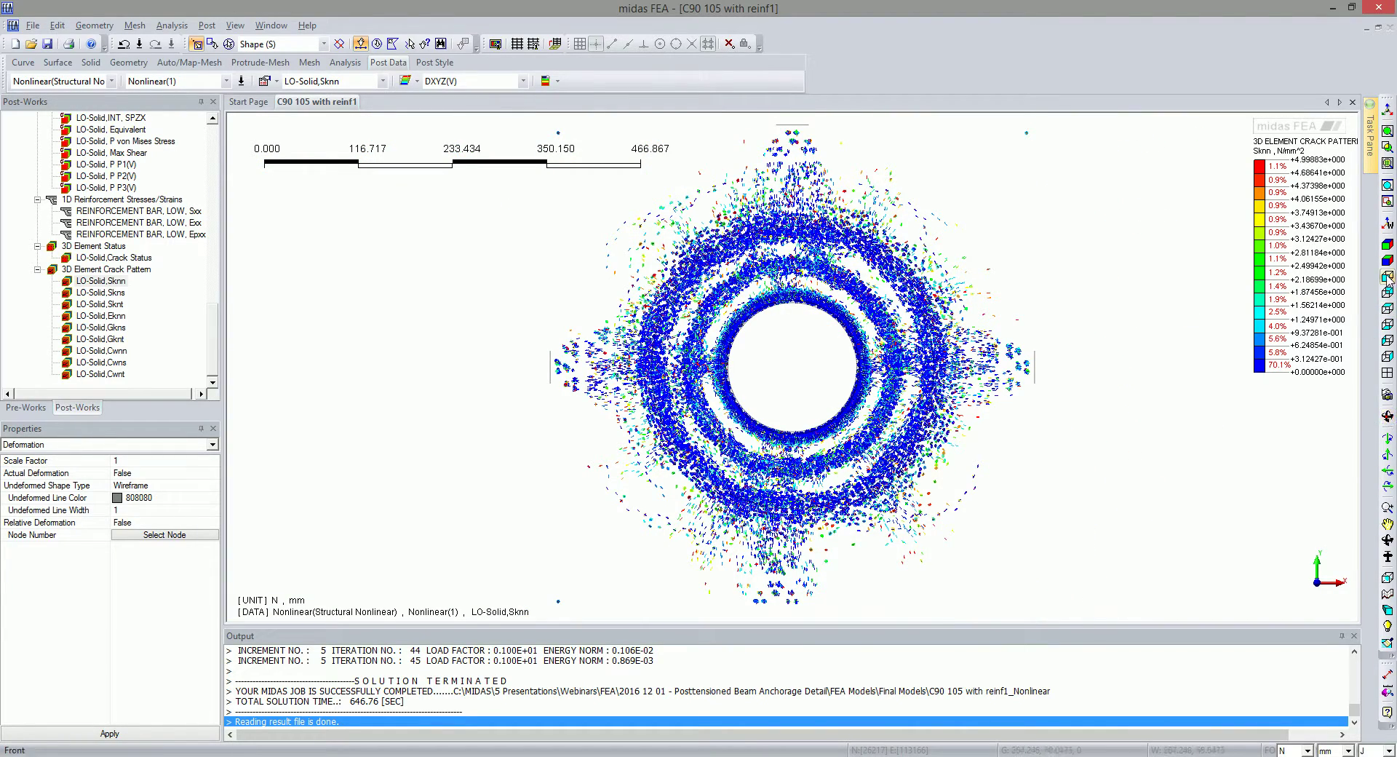
pyautogui.click(1387, 276)
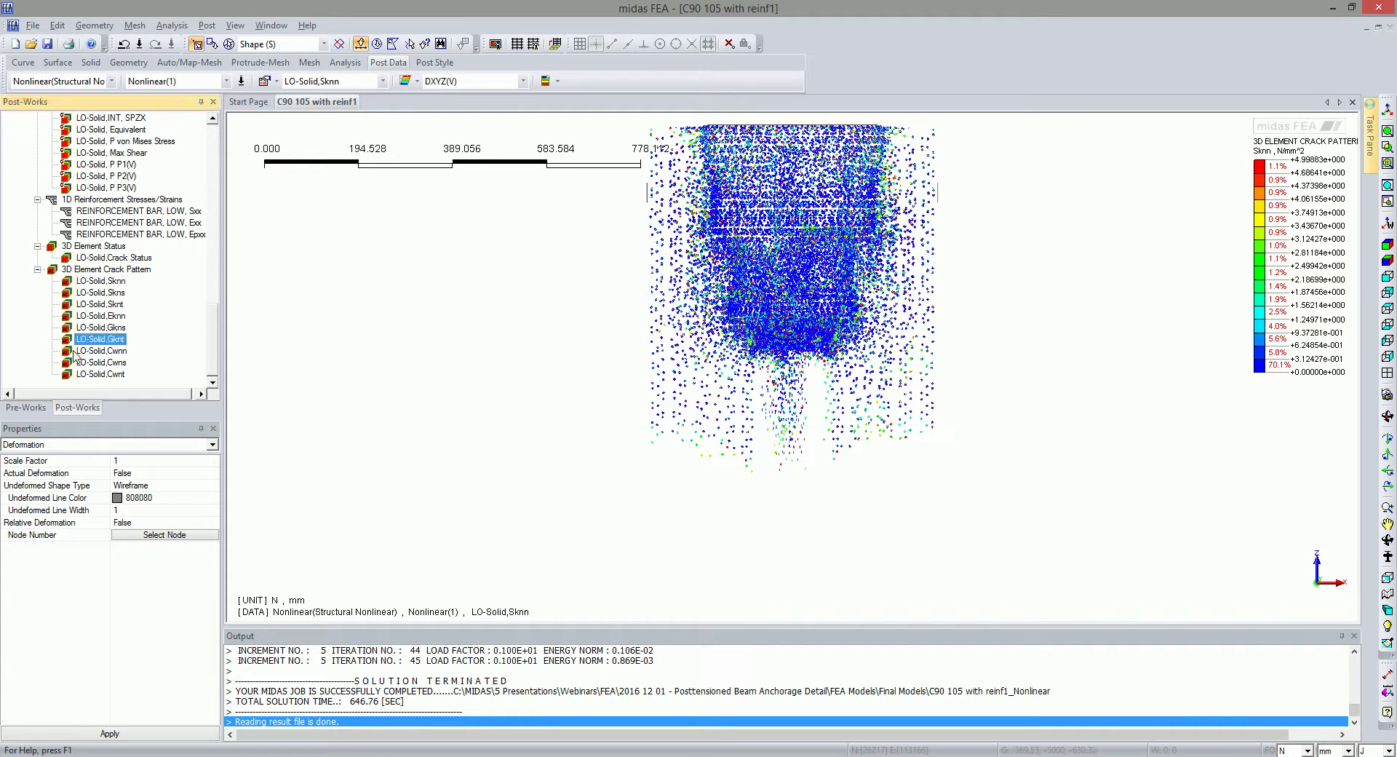
# Locate the LO-Solid, Crack Status results of the earlier load steps Nonlinear(0.6) and Nonlinear(0.4) in the results tree
pyautogui.scroll(5, 76, 352)
pyautogui.scroll(3, 106, 348)
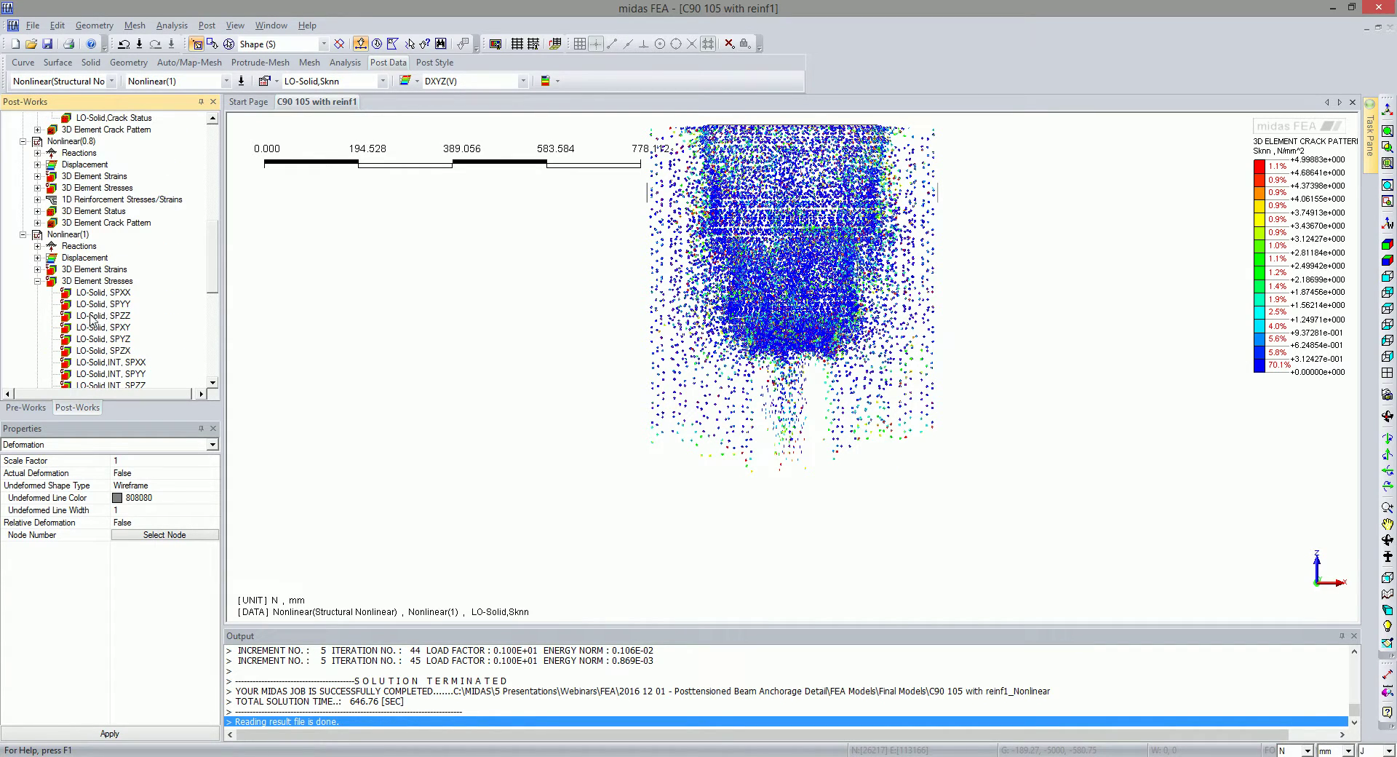
pyautogui.scroll(2, 83, 262)
pyautogui.scroll(1, 86, 277)
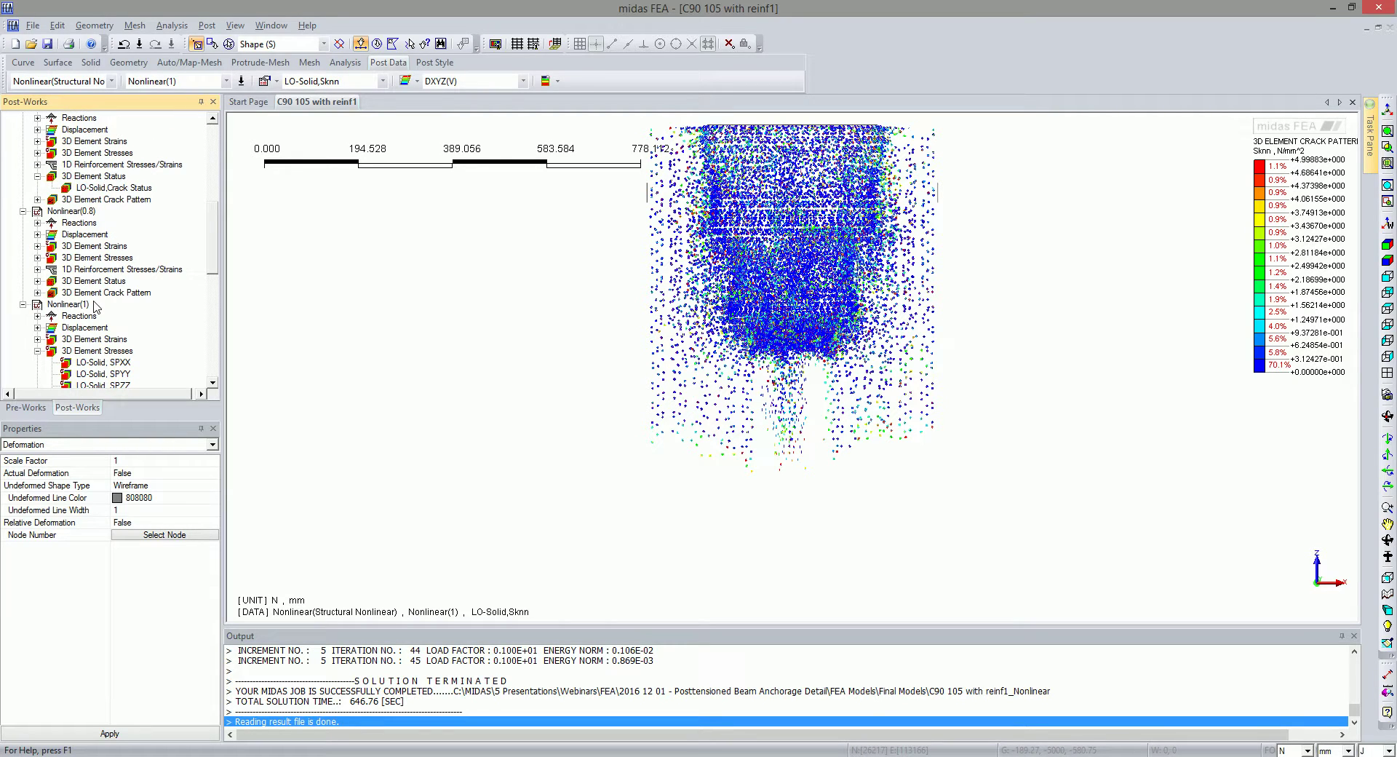
pyautogui.scroll(3, 95, 302)
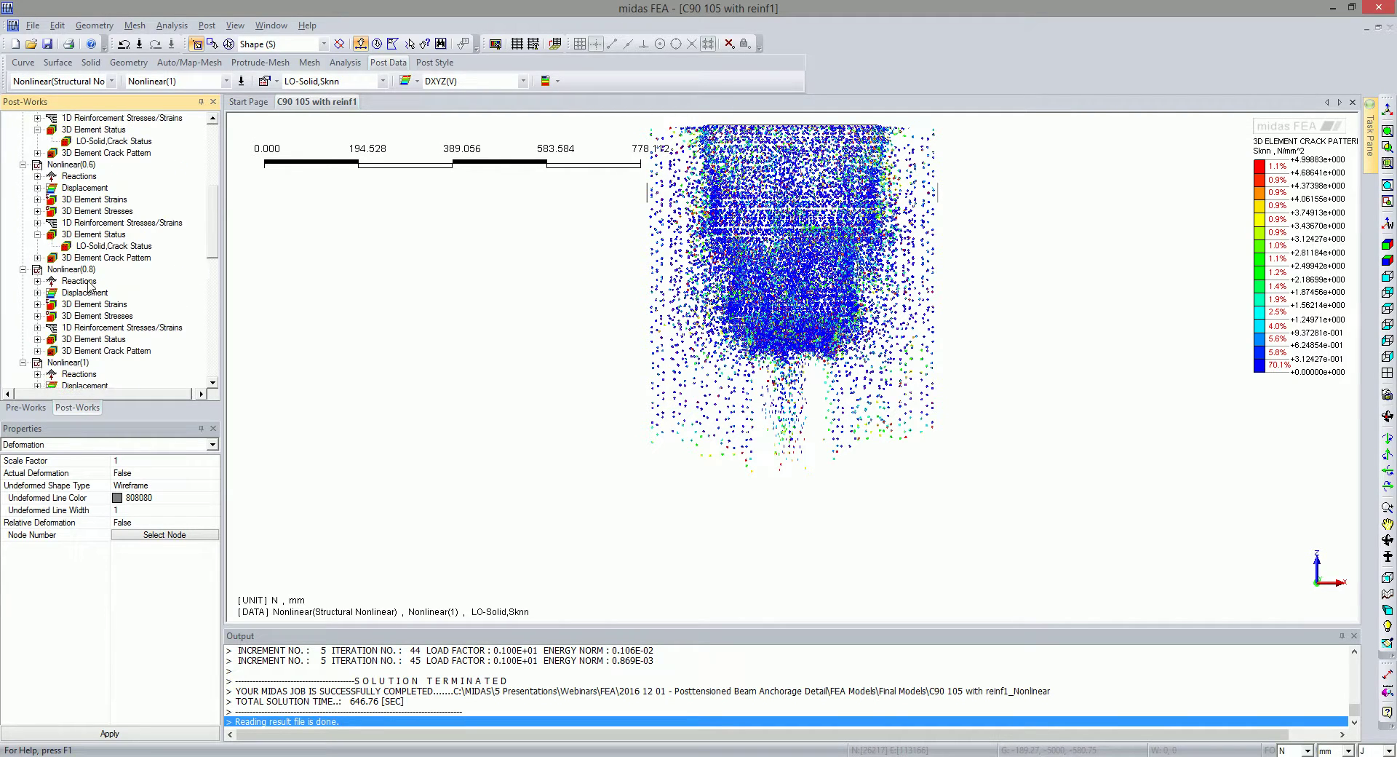
pyautogui.scroll(3, 121, 306)
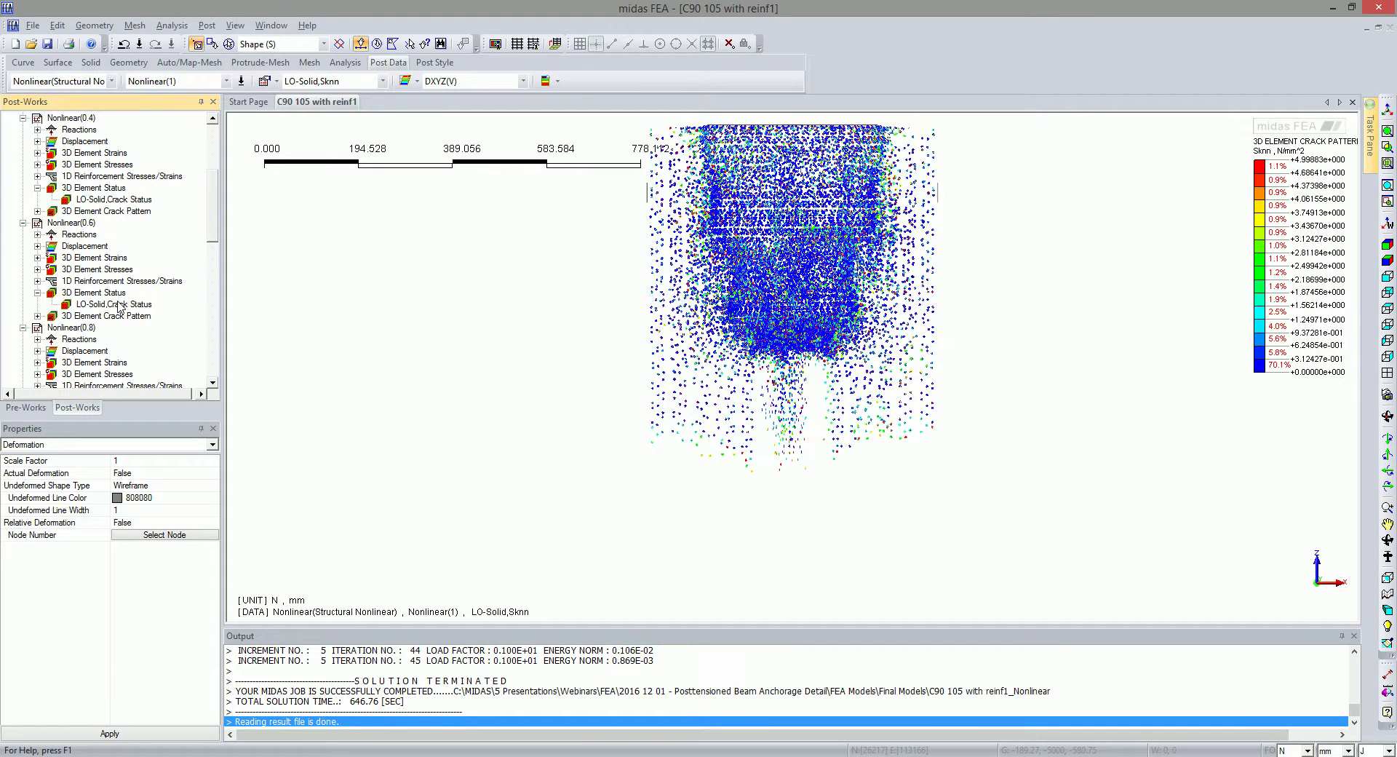